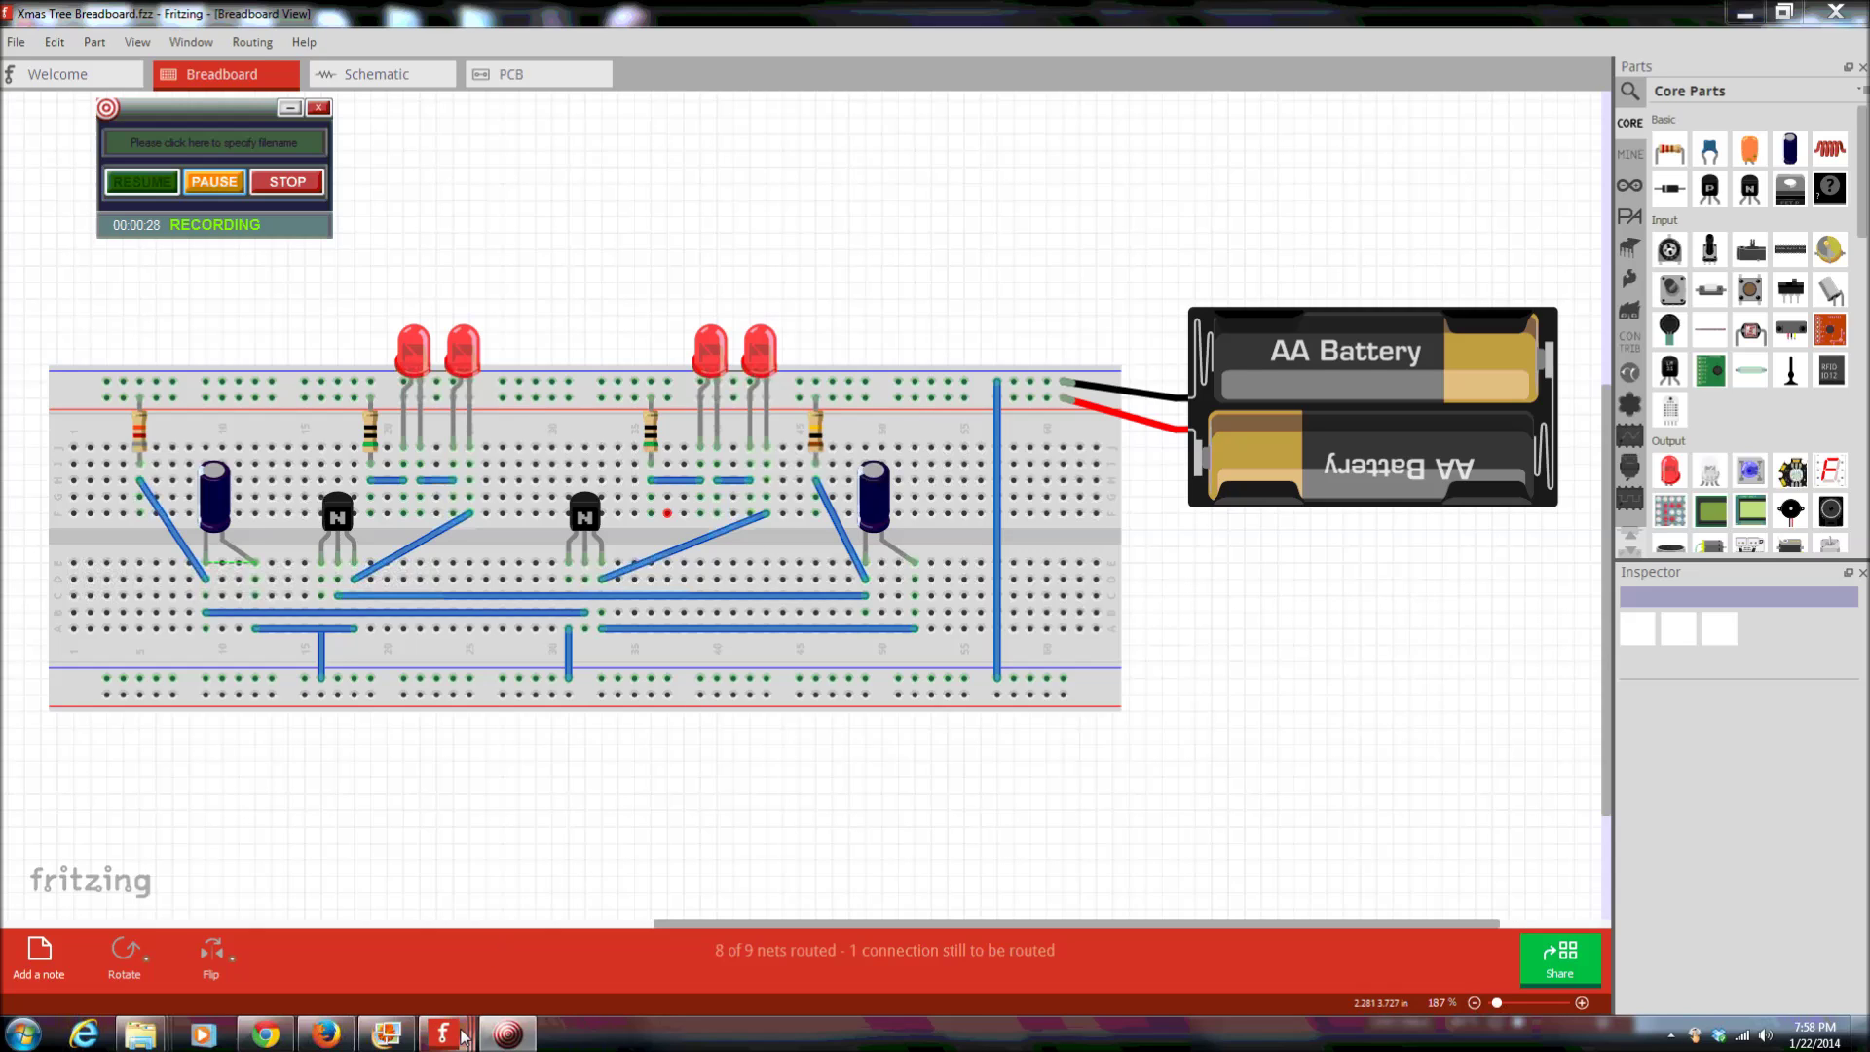
- Bring the second Xmas Tree breadboard sketch forward and maximize its window
mouse_move(454, 1040)
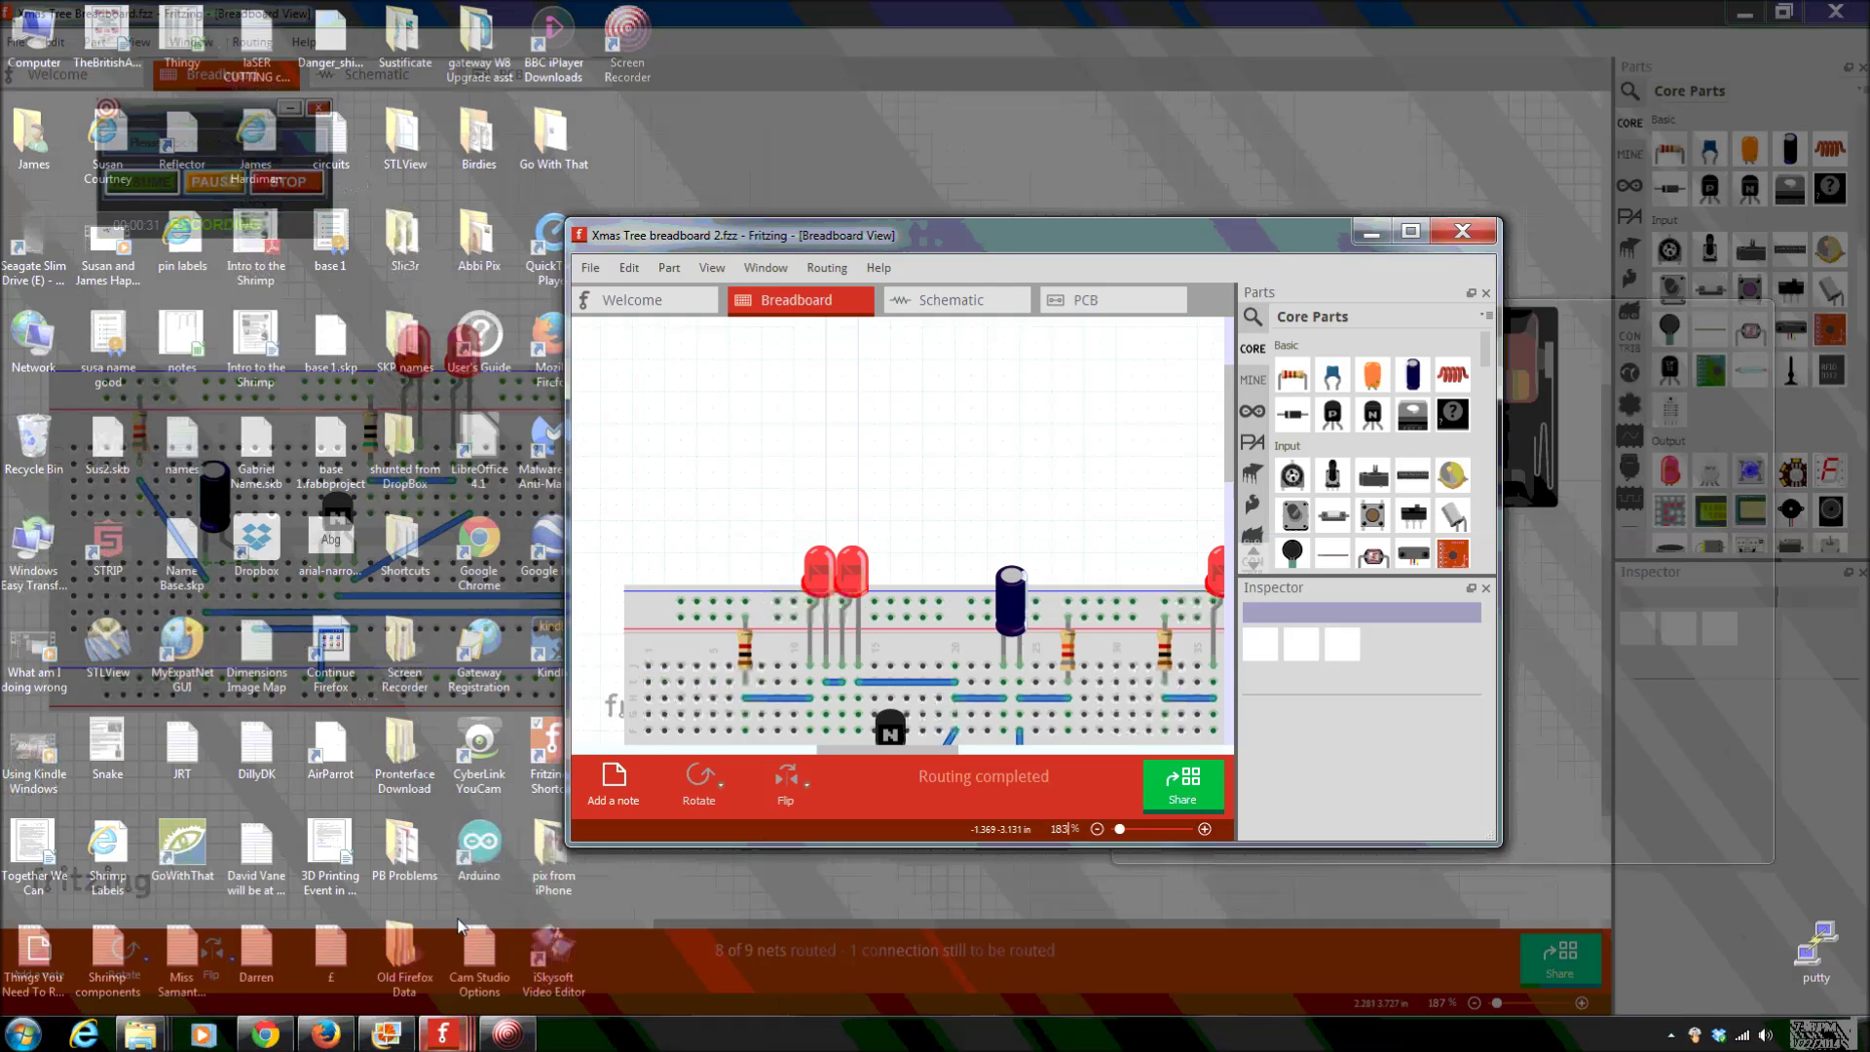
click(446, 933)
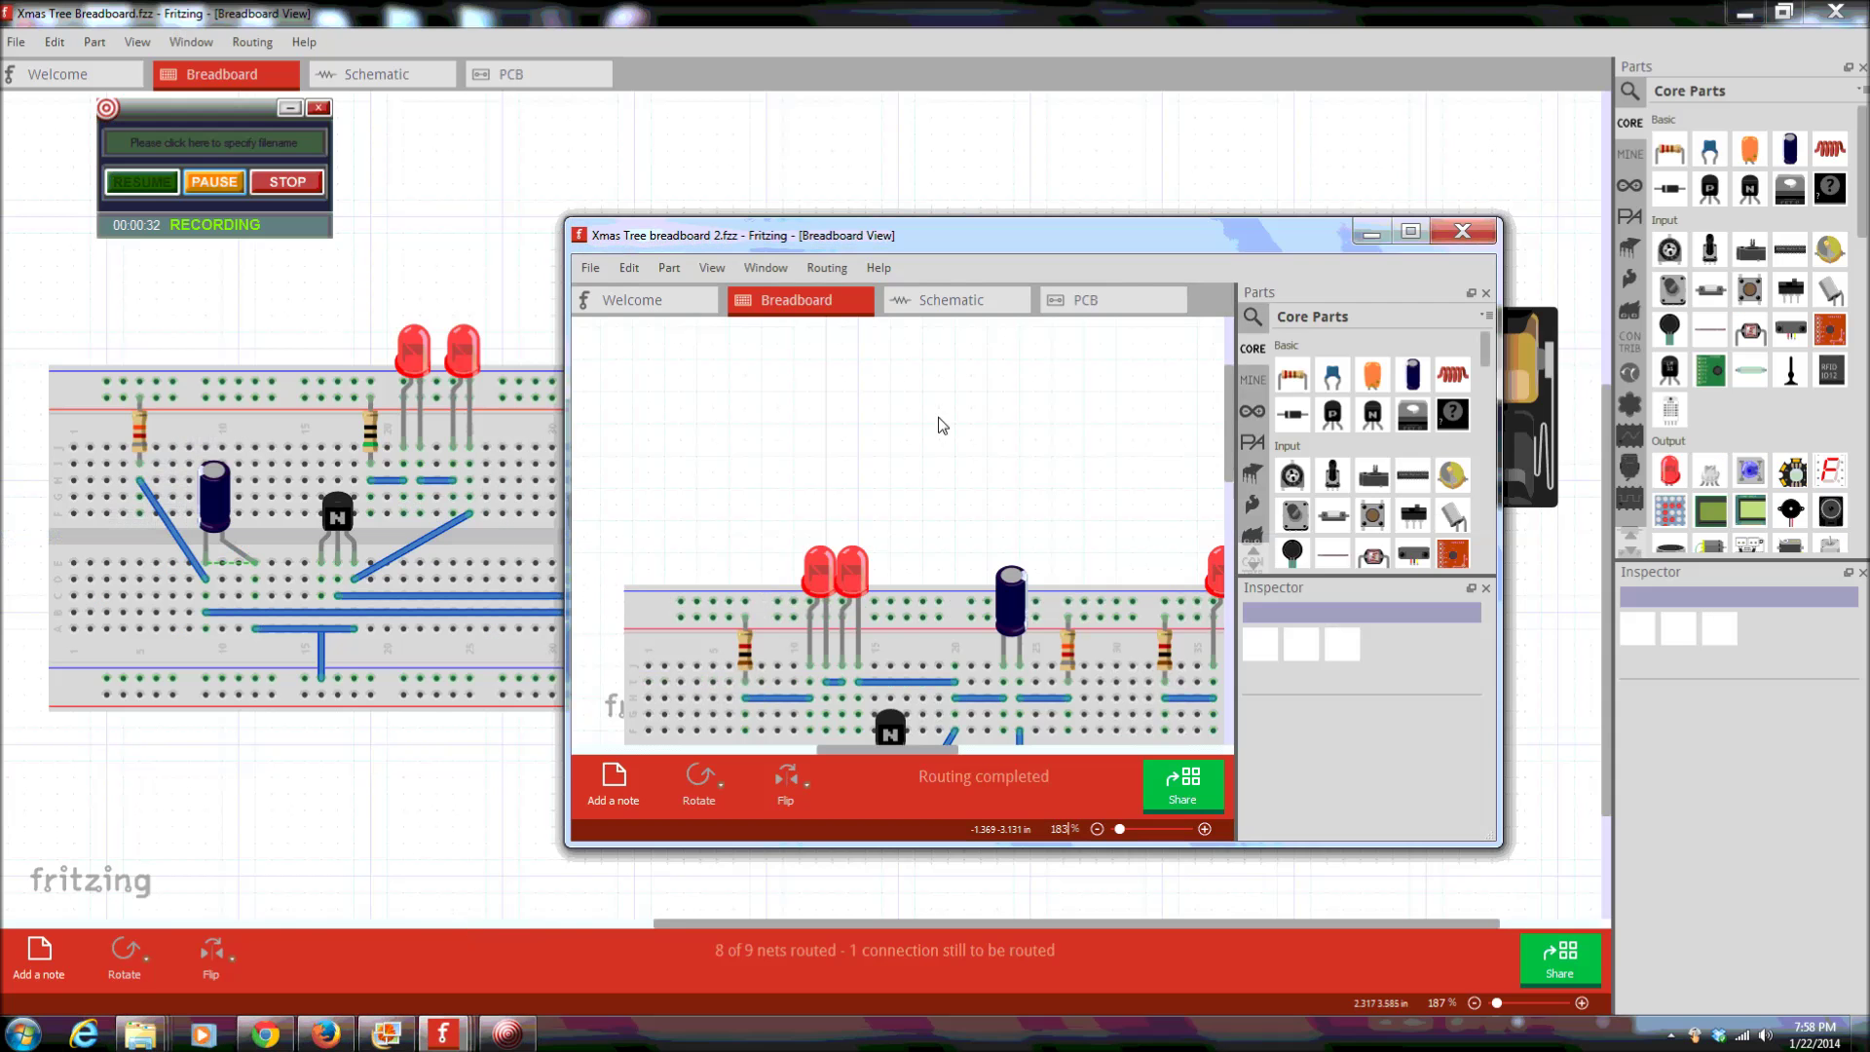
click(1402, 234)
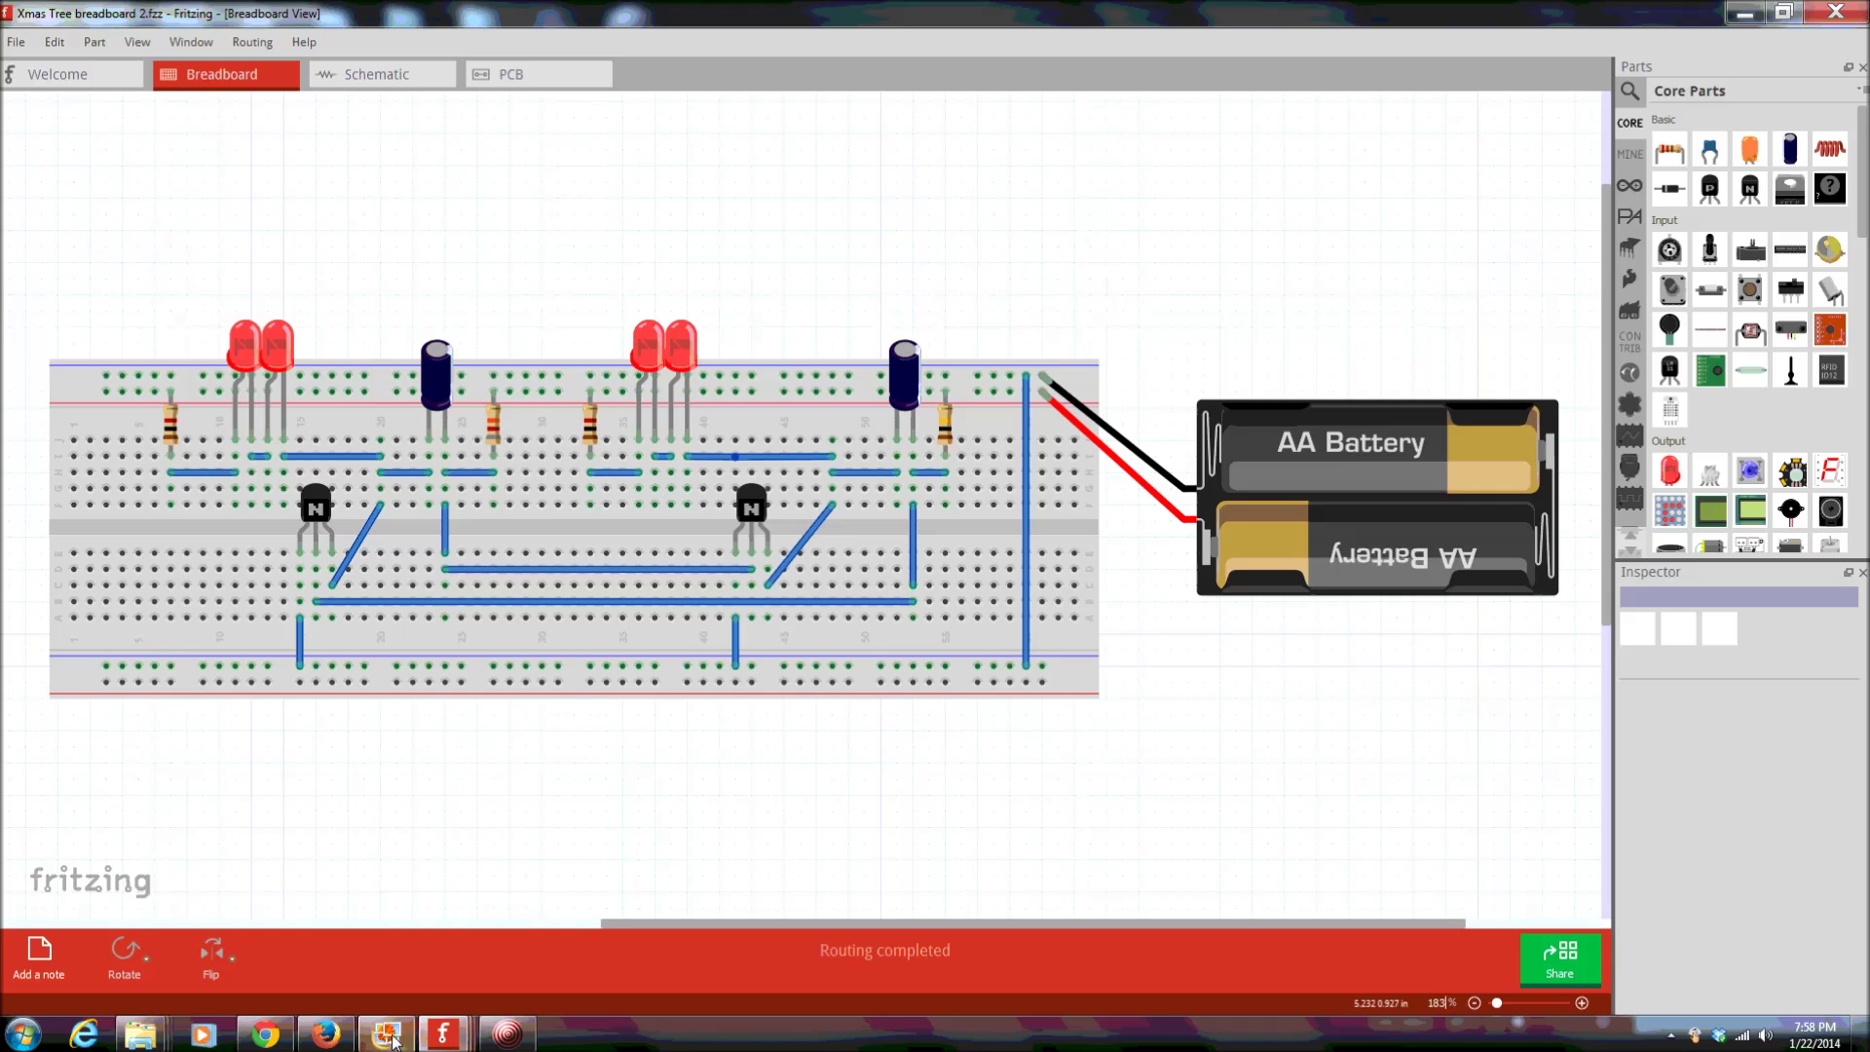
- Switch to the first Xmas Tree breadboard sketch, then to Xmas Tree breadboard 3
mouse_move(448, 1043)
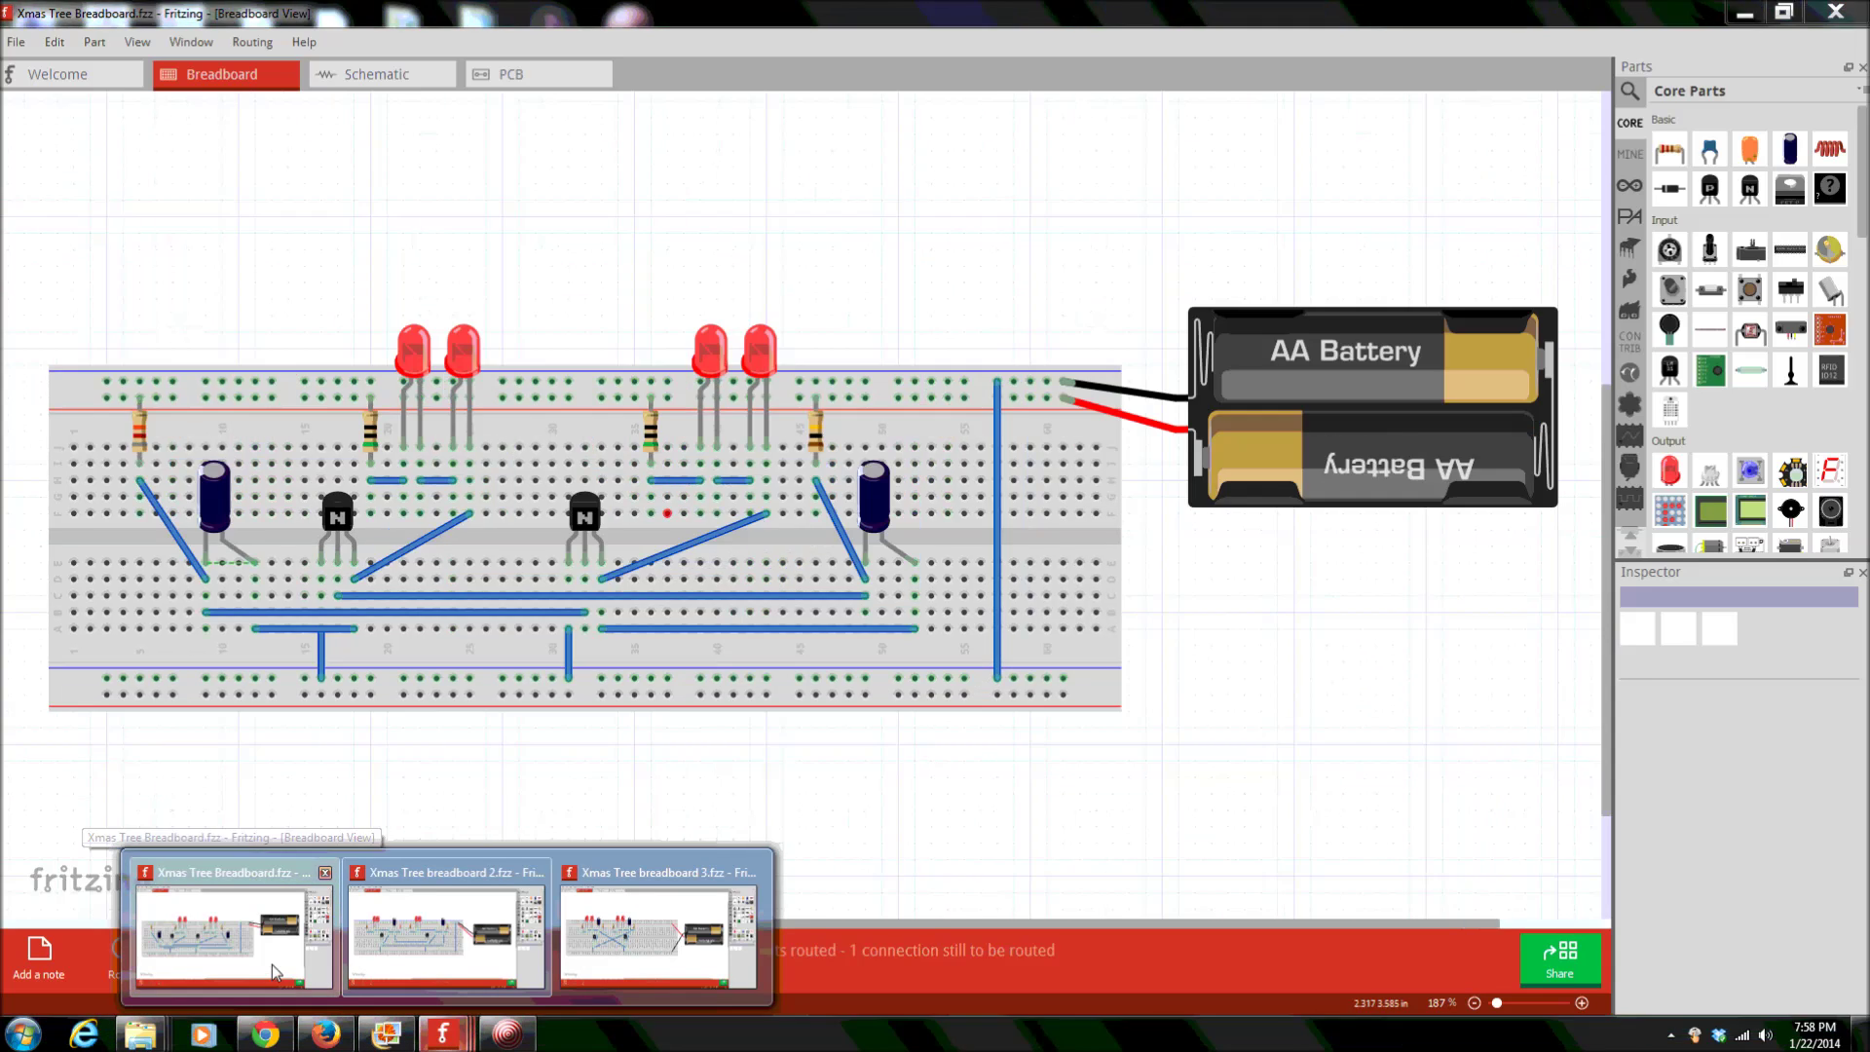
click(272, 964)
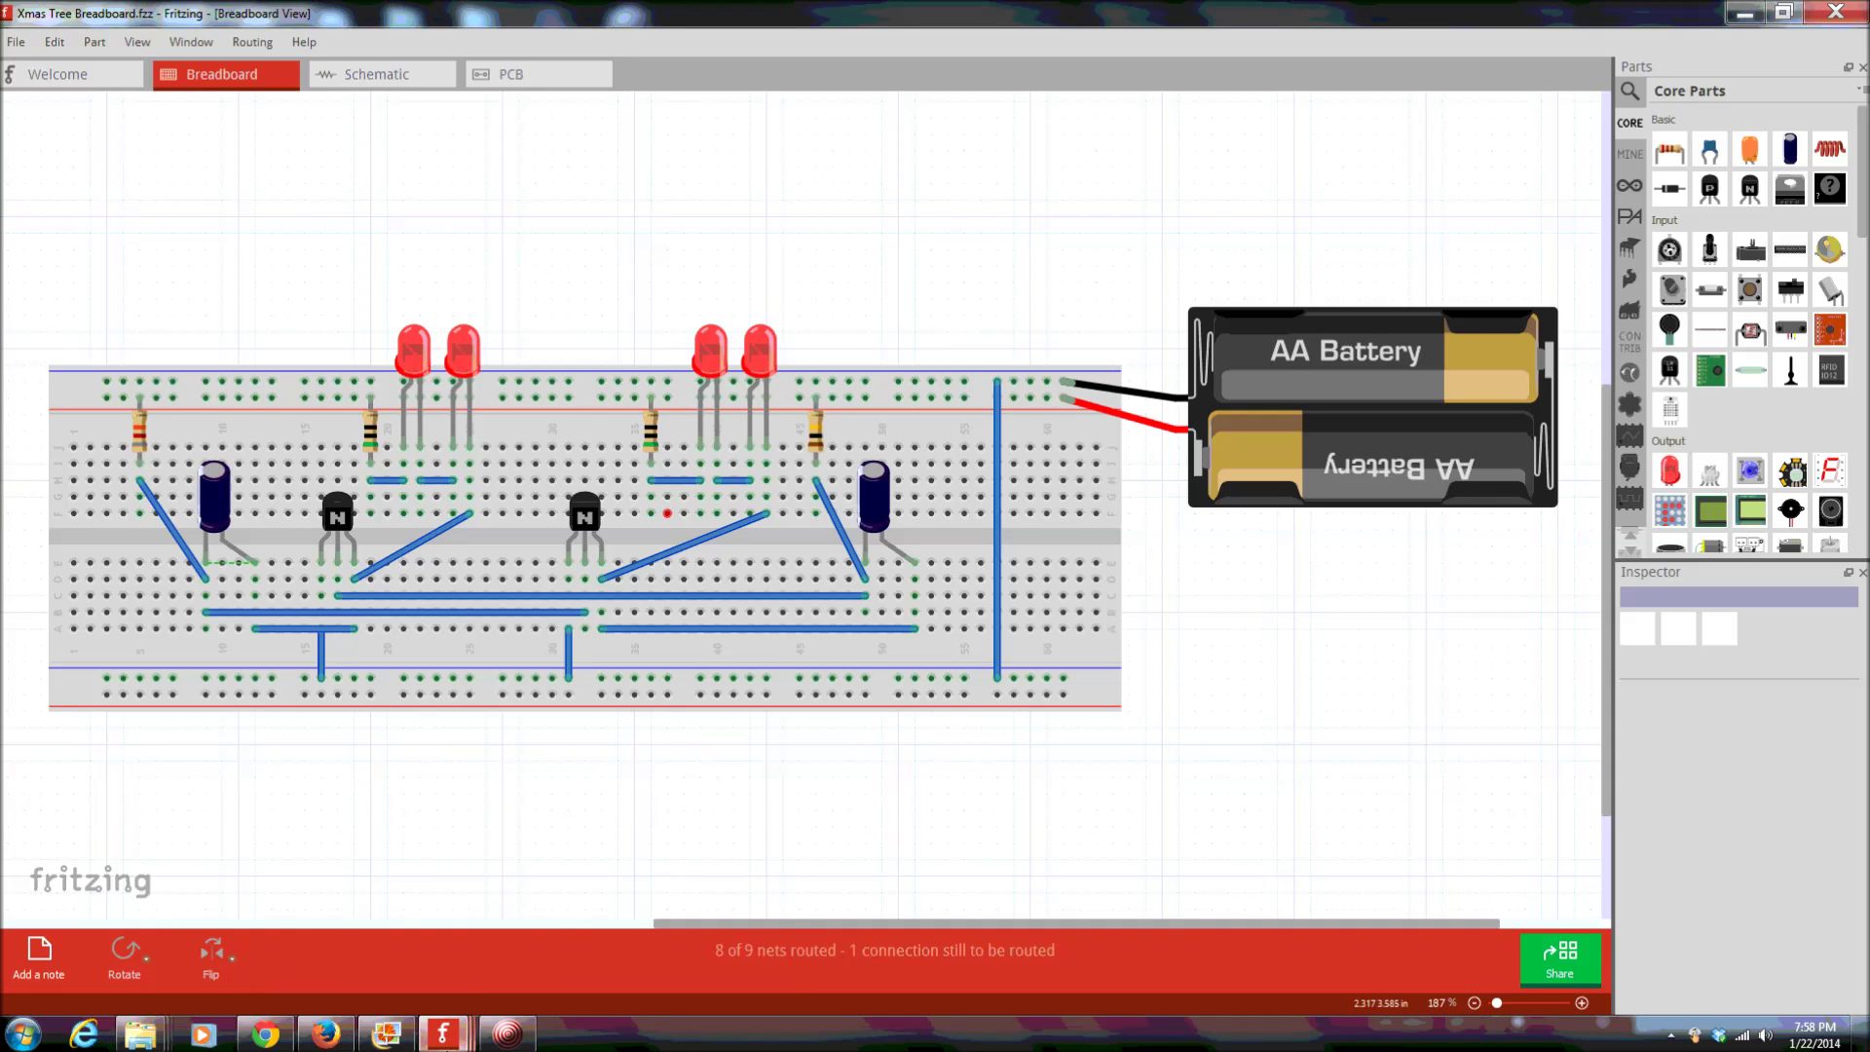
mouse_move(446, 1040)
mouse_move(631, 970)
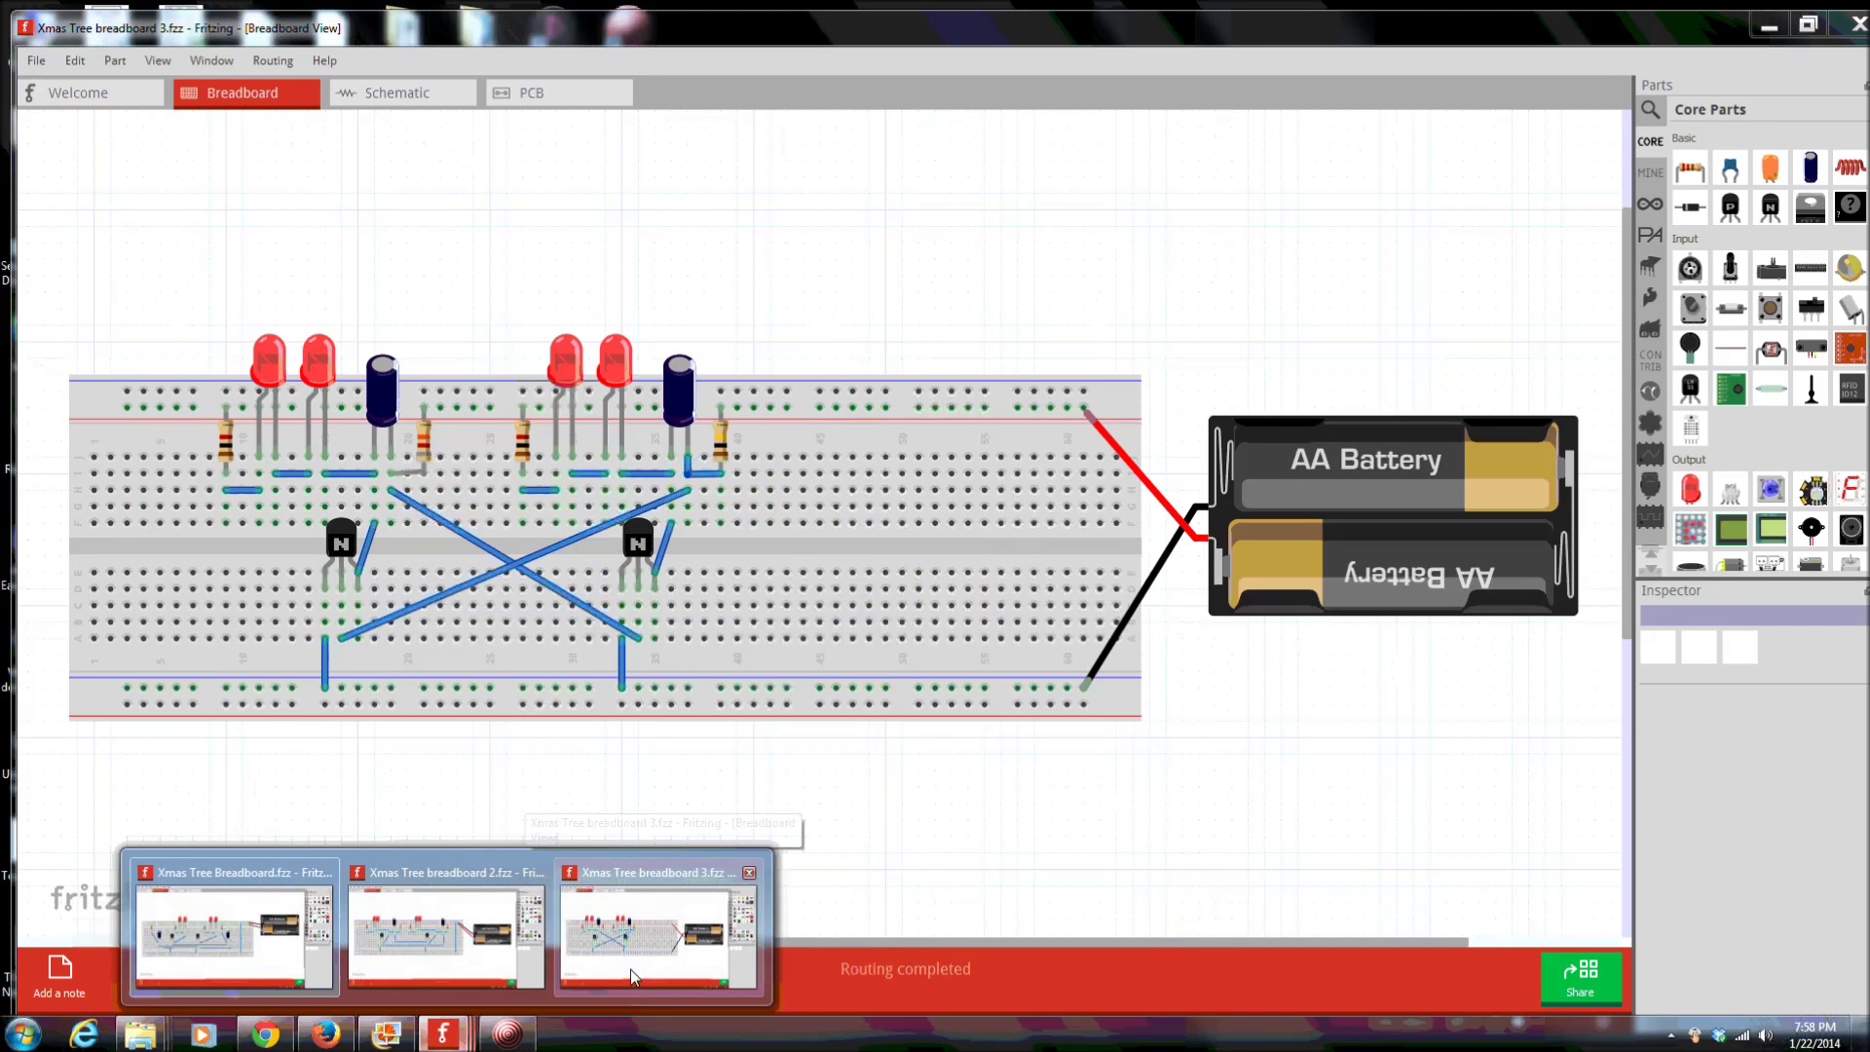
click(629, 964)
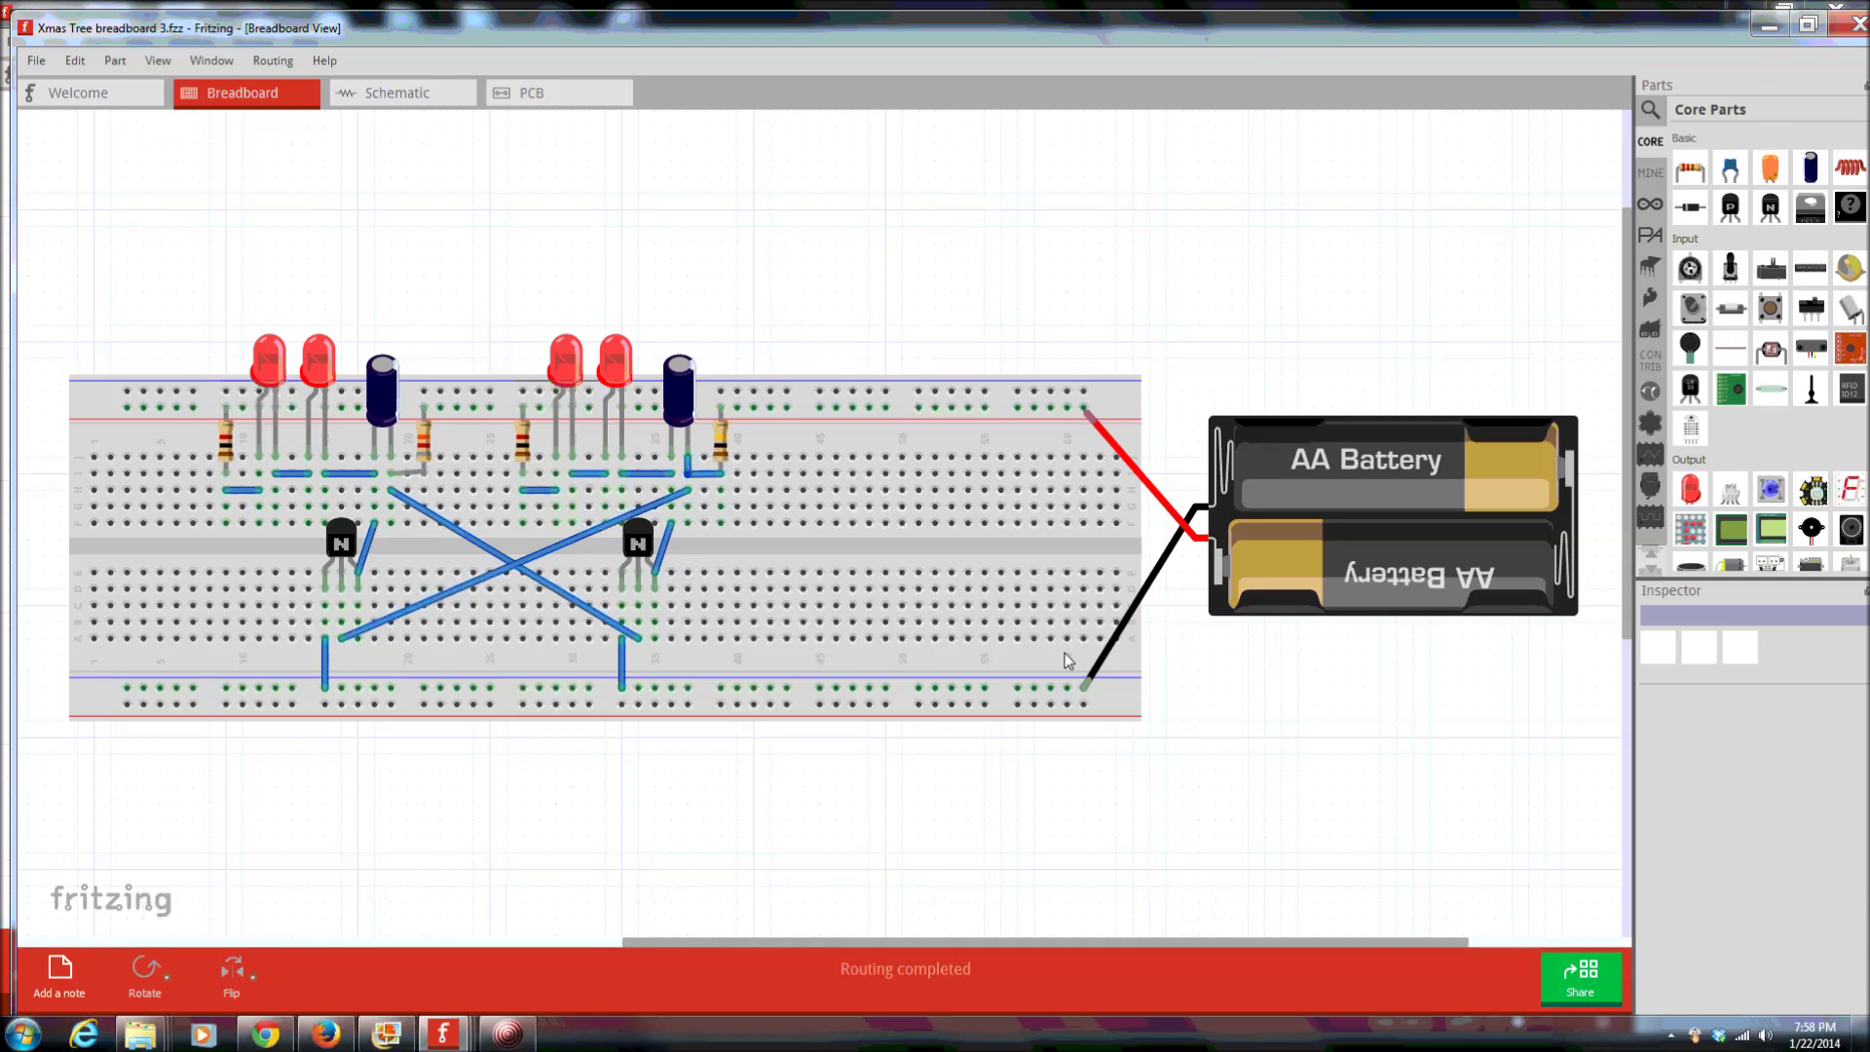
- Create a new blank sketch, Untitled Sketch 5, and zoom in on its breadboard
click(33, 62)
click(47, 85)
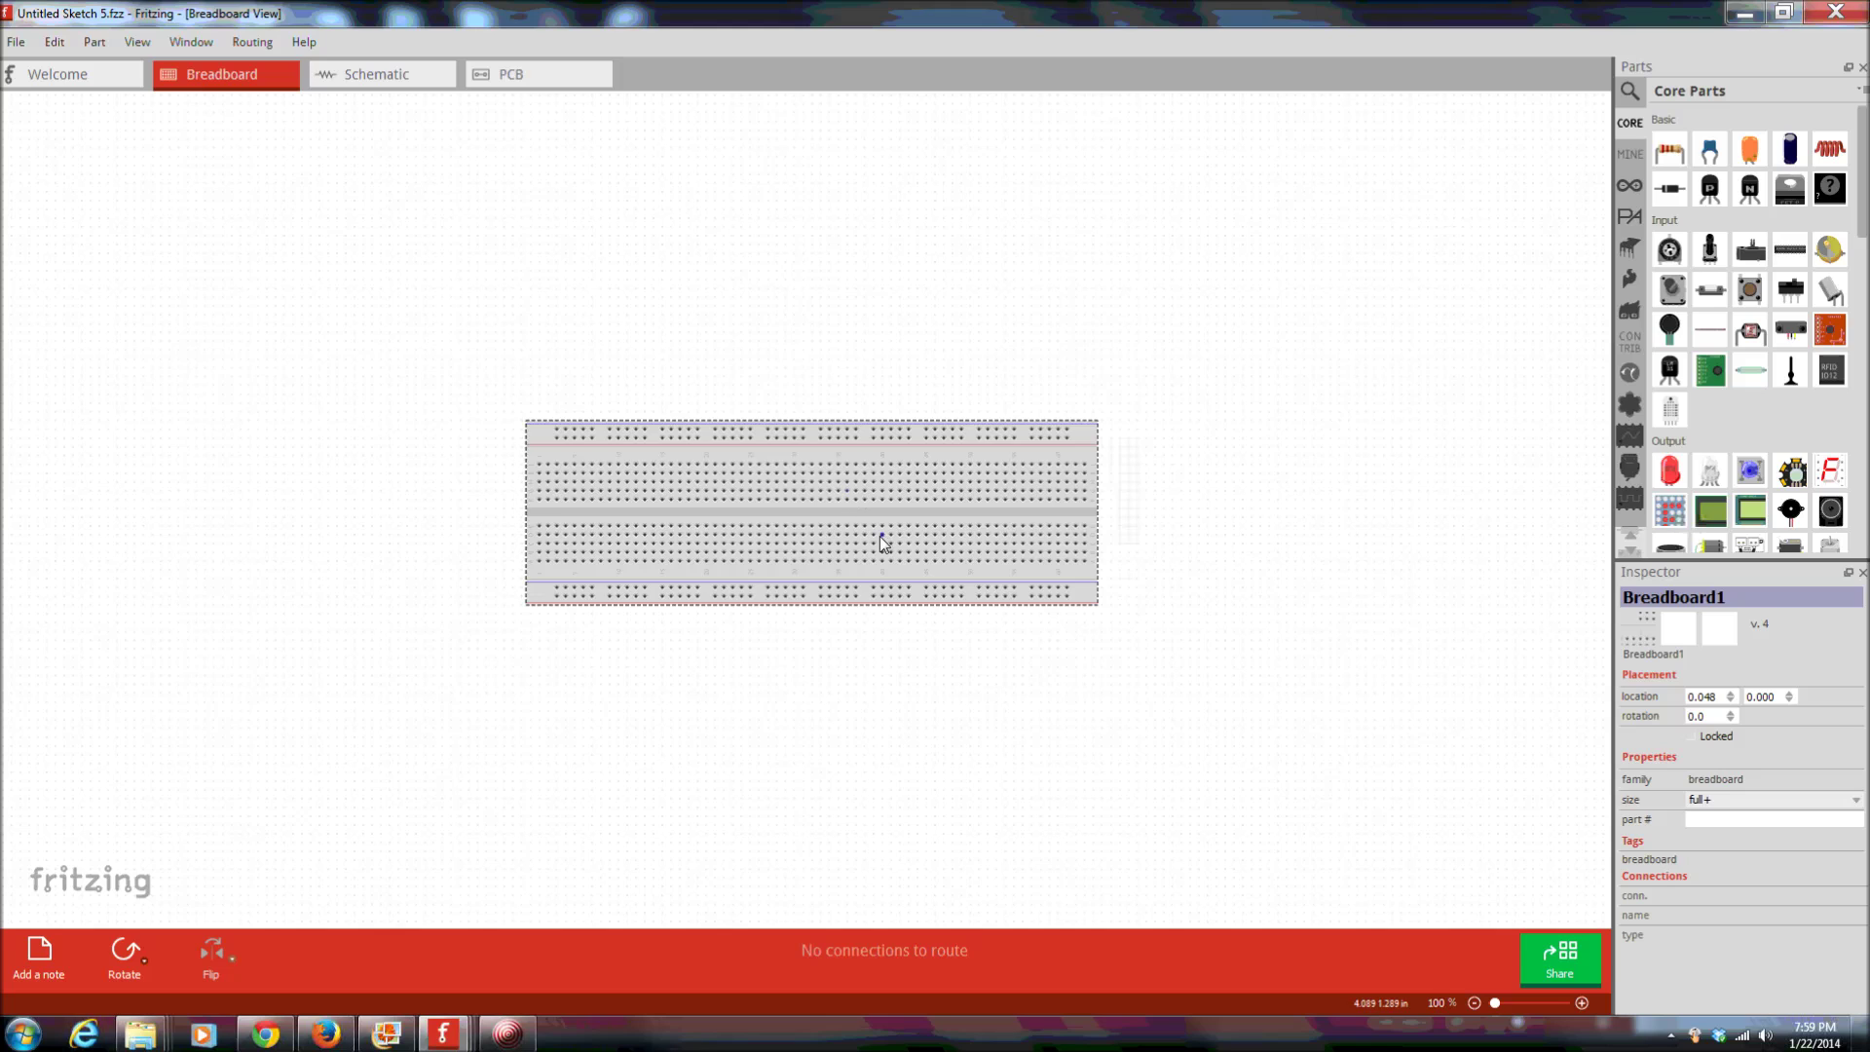
ctrl+scroll(884, 540, up, 5)
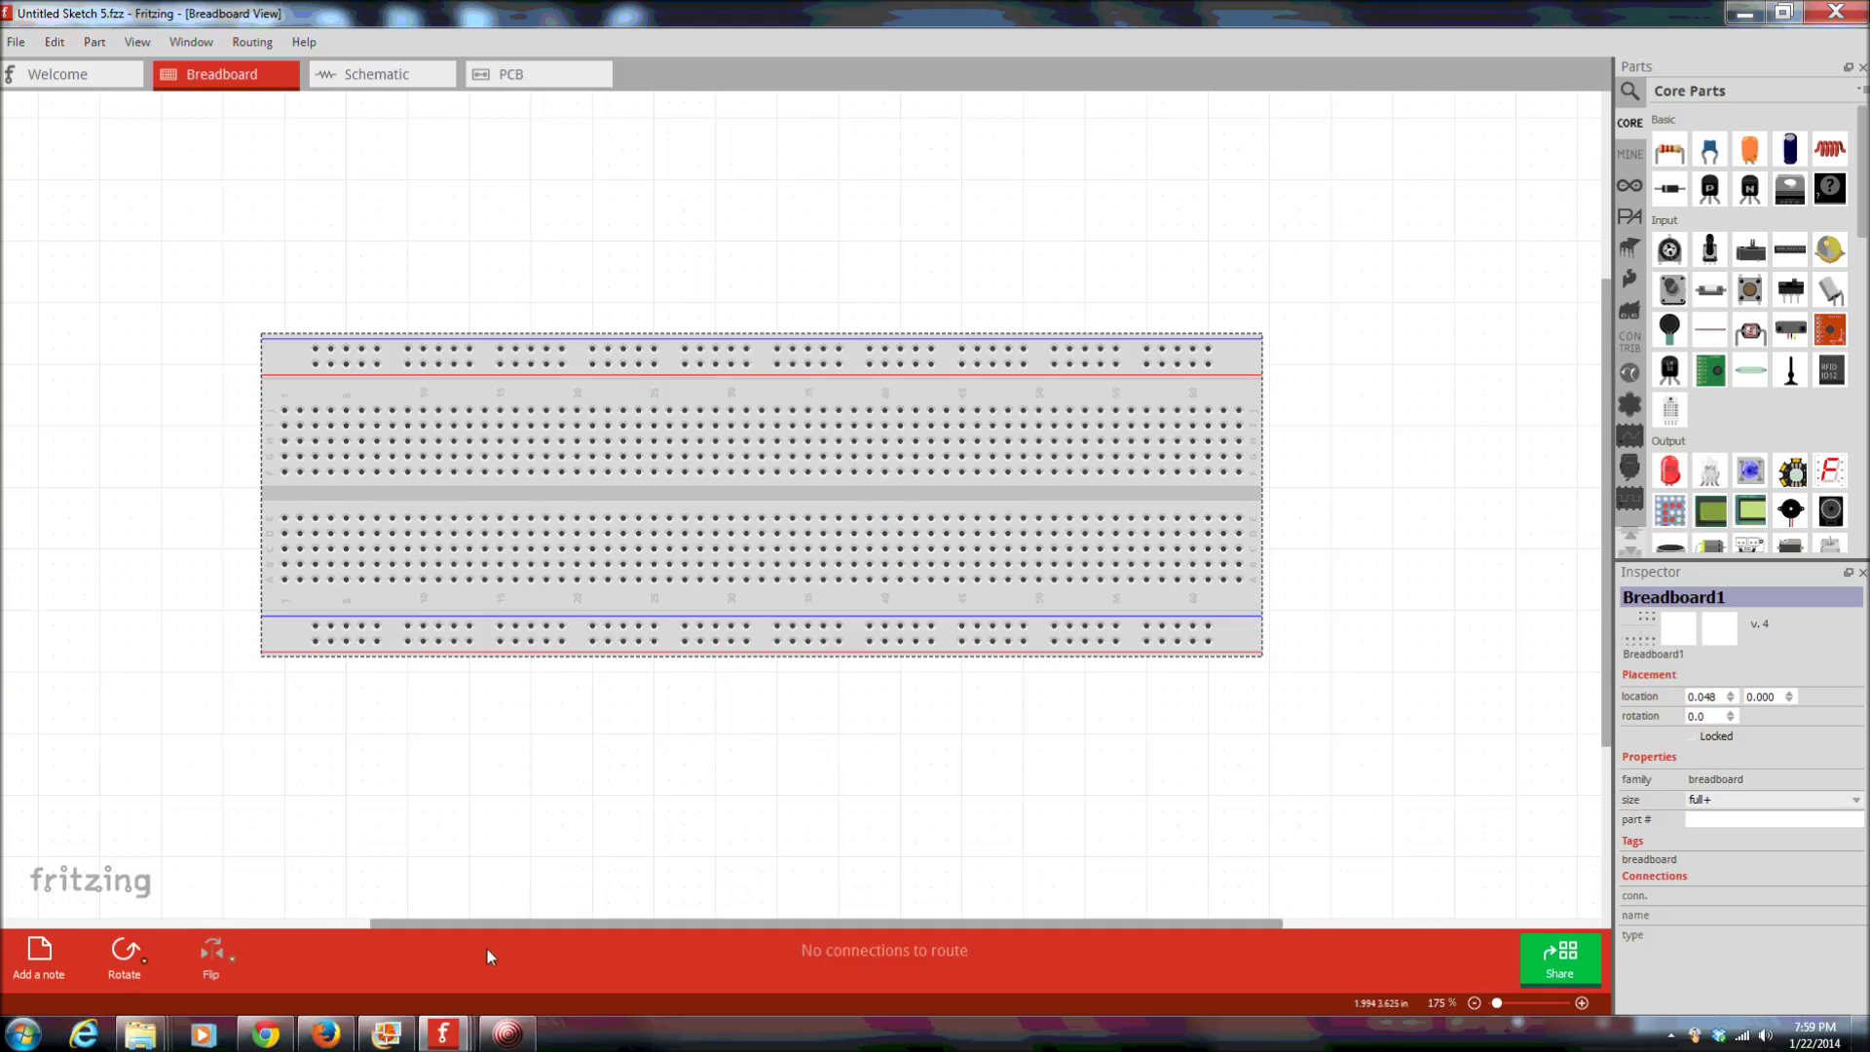
- Open the Xmas Tree Circuit bigger schematic photo, move it upper left, then return to Fritzing
click(385, 1035)
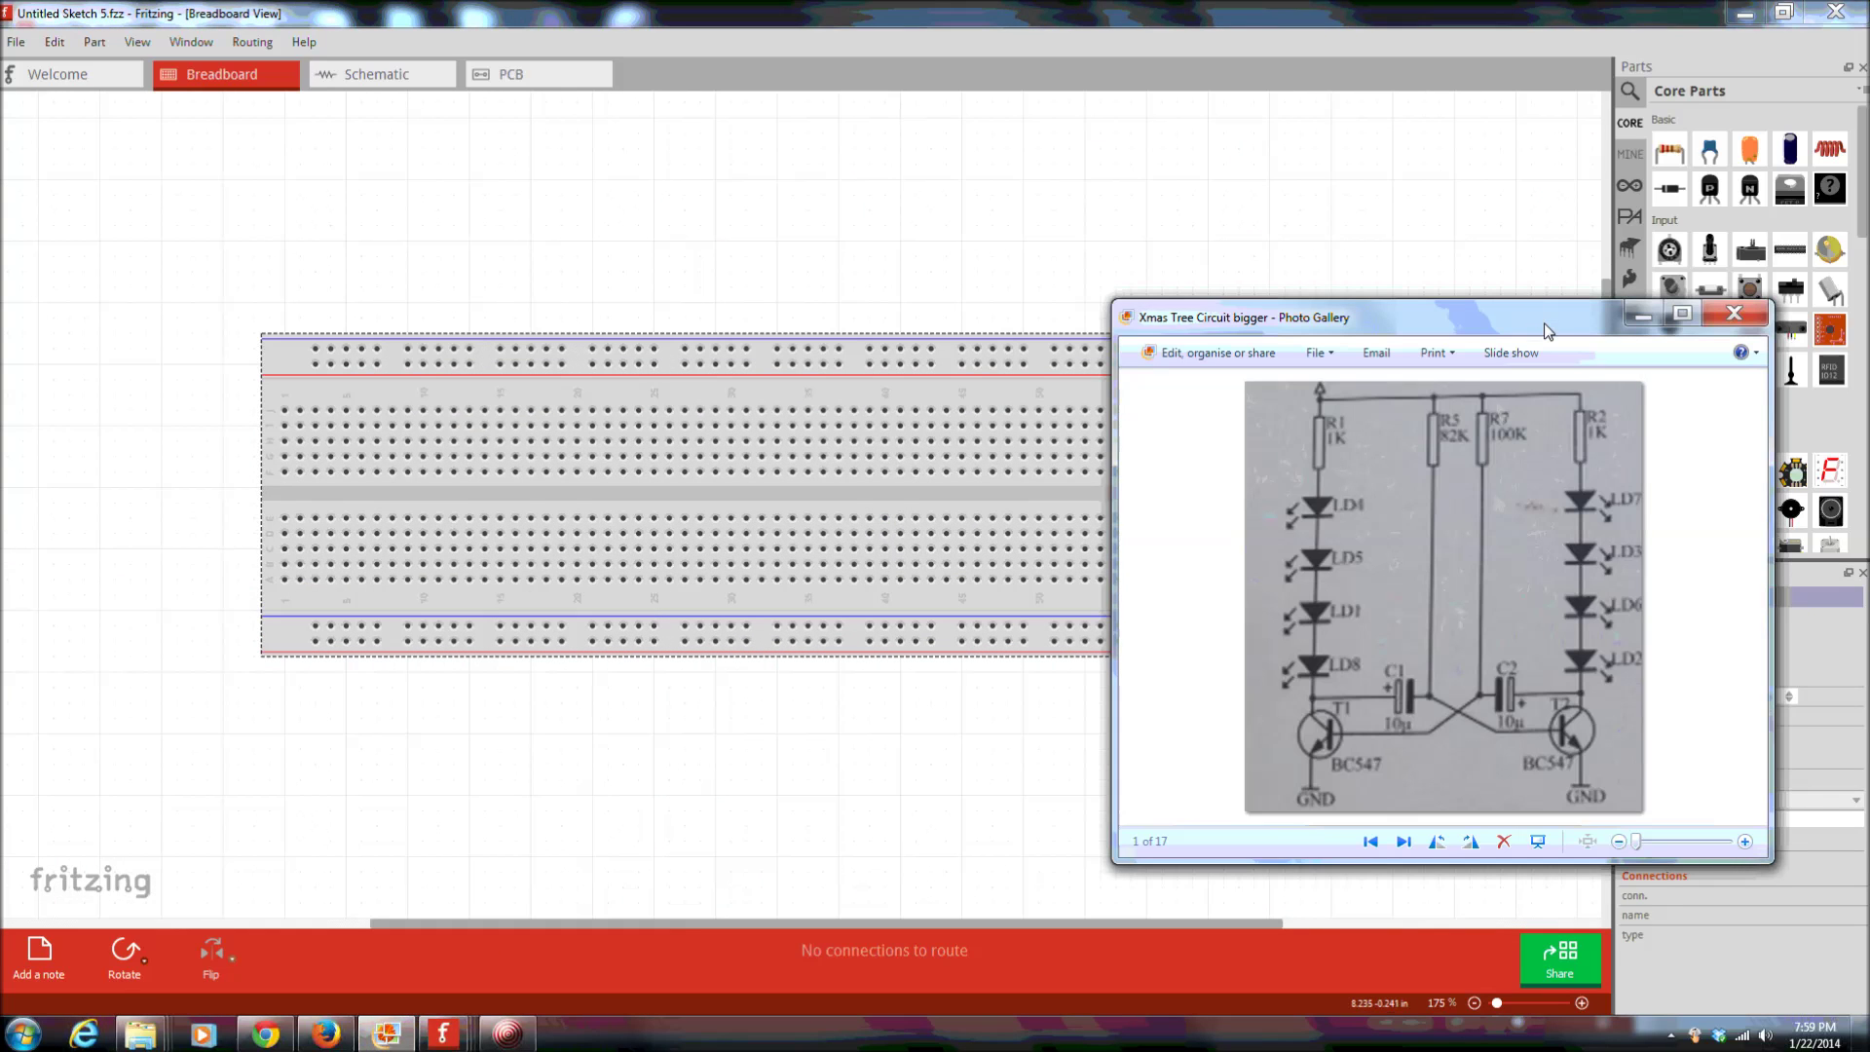
drag(1505, 313, 846, 152)
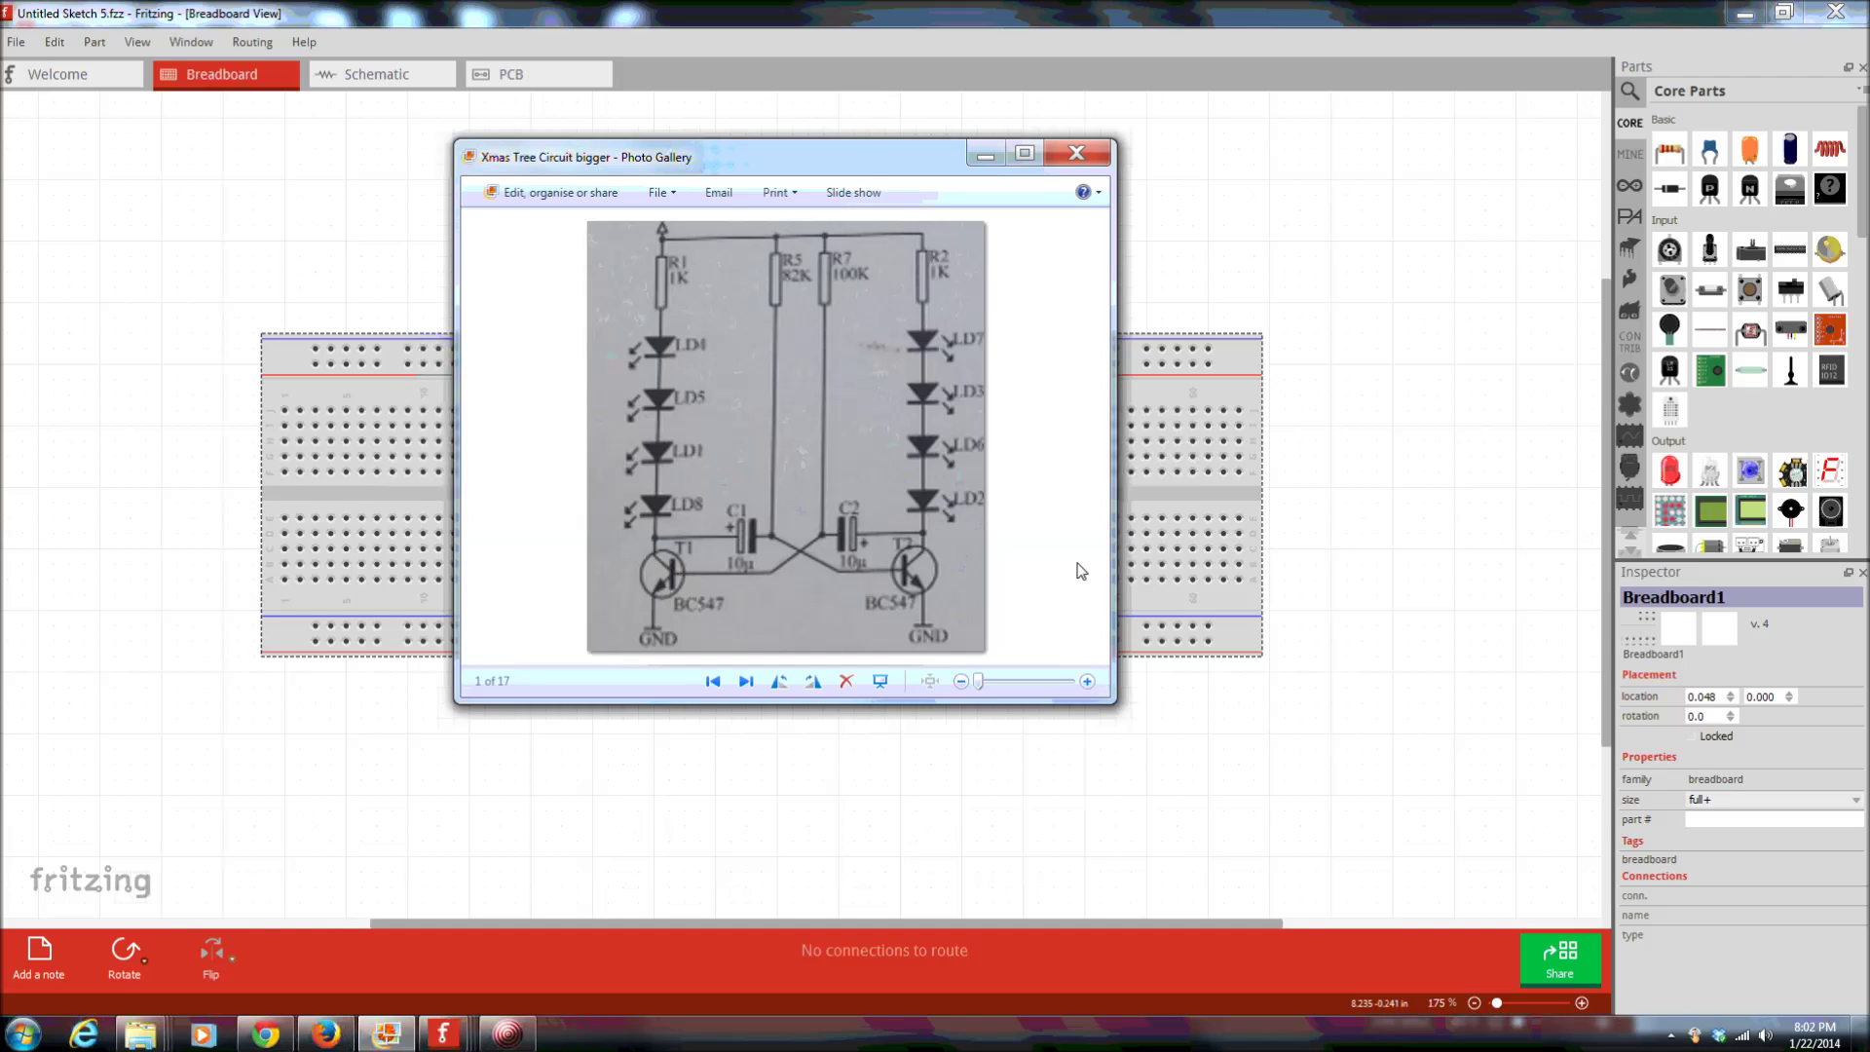
click(1313, 233)
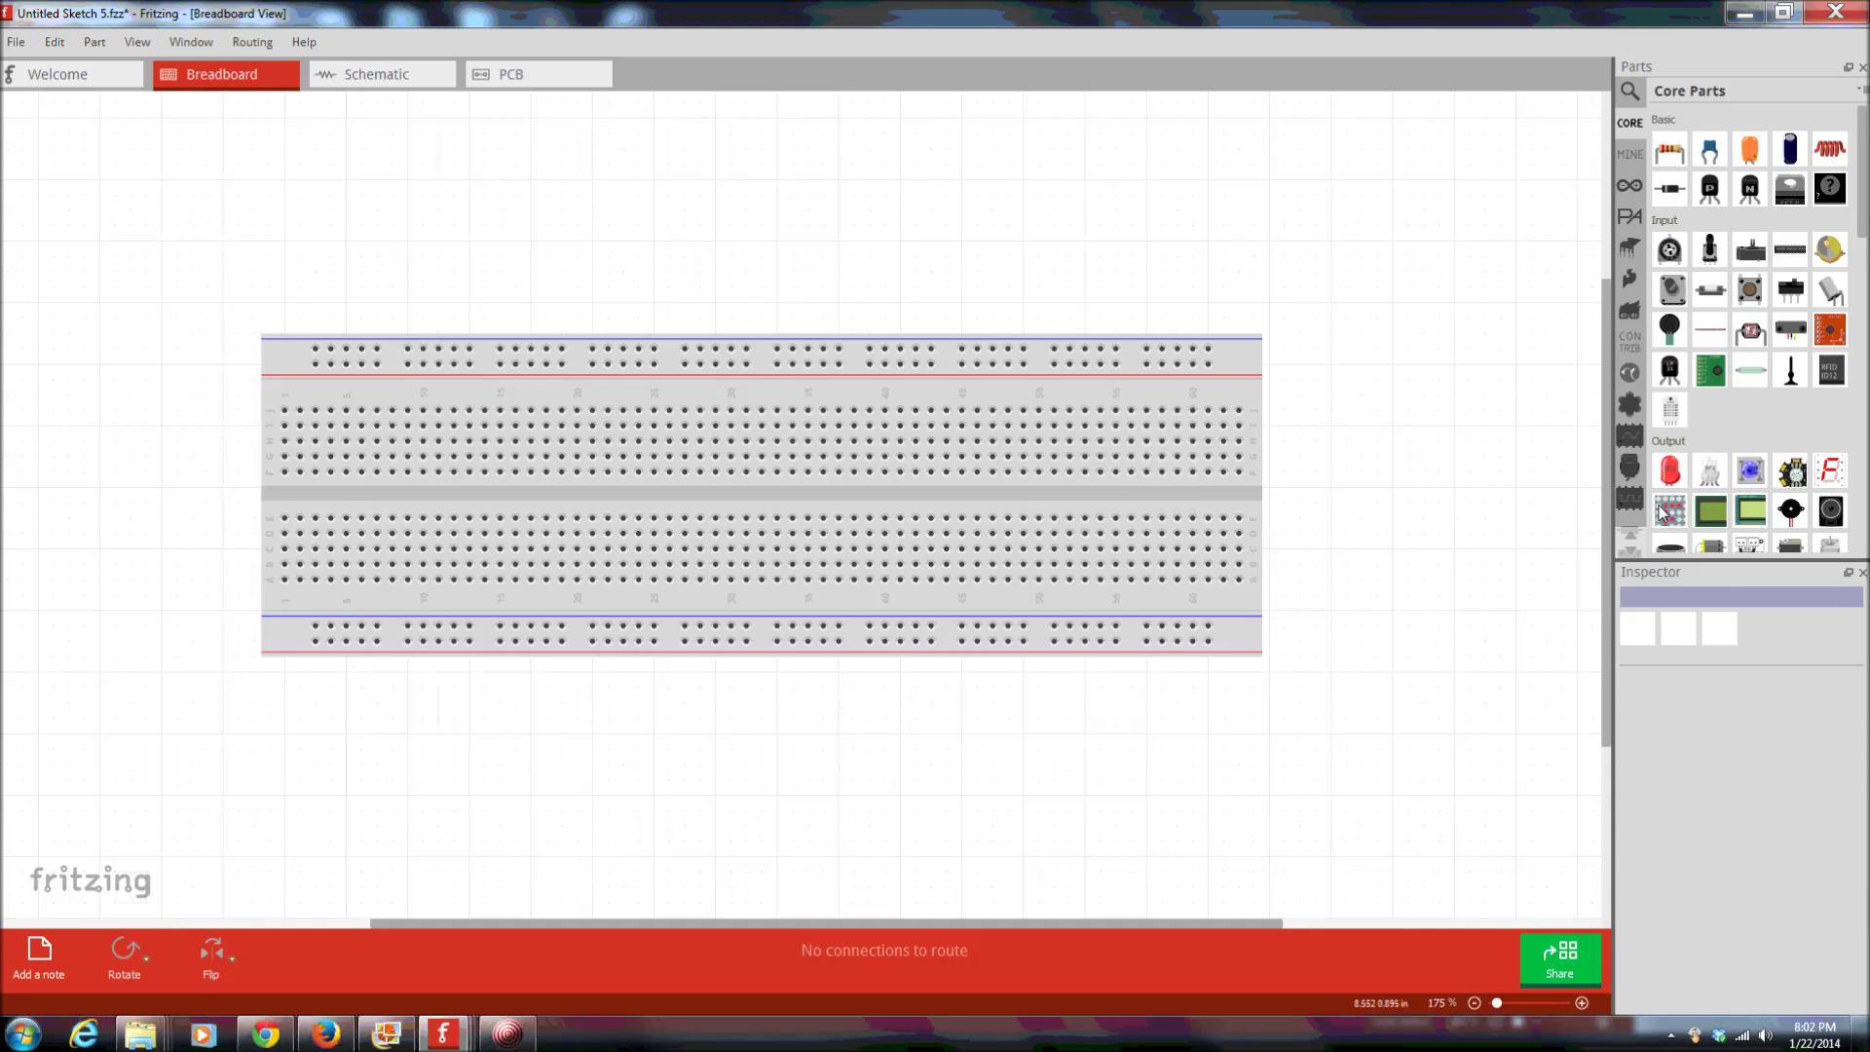
- Place four red LEDs side by side above the breadboard's right end
drag(1669, 471, 1353, 242)
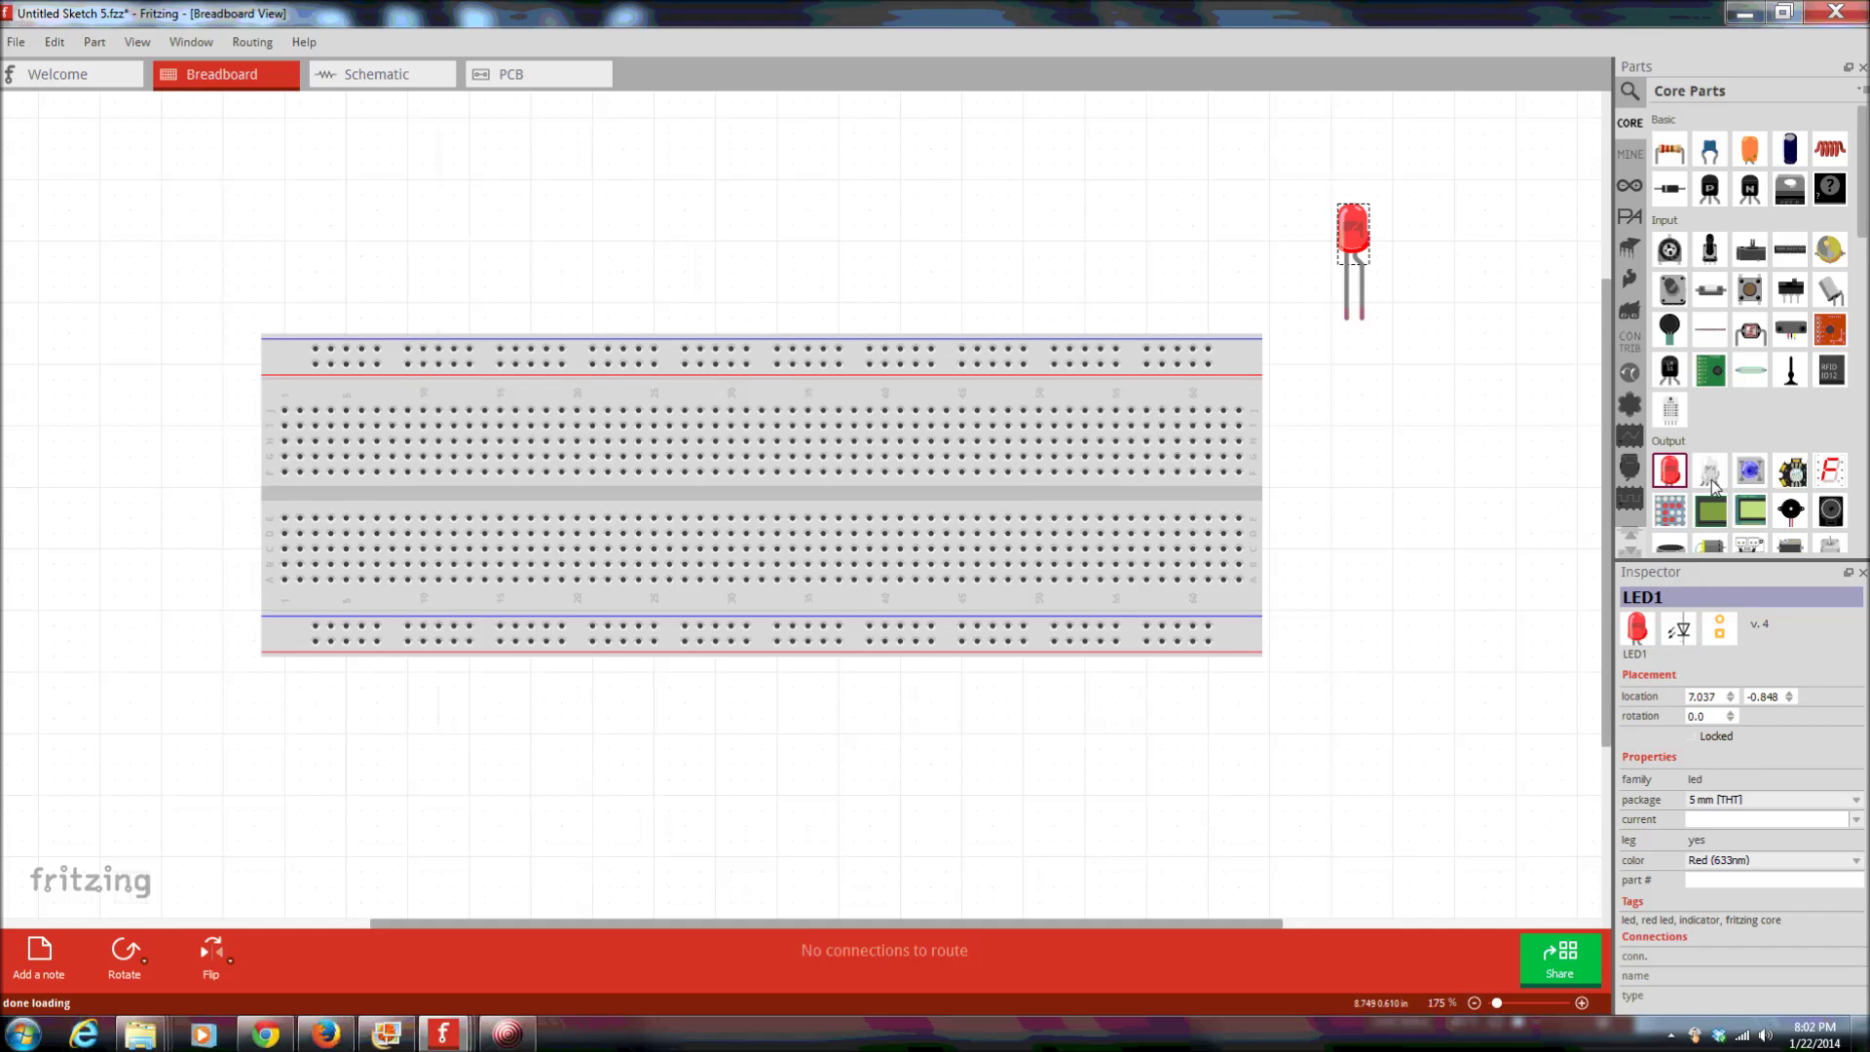
drag(1672, 474, 1411, 265)
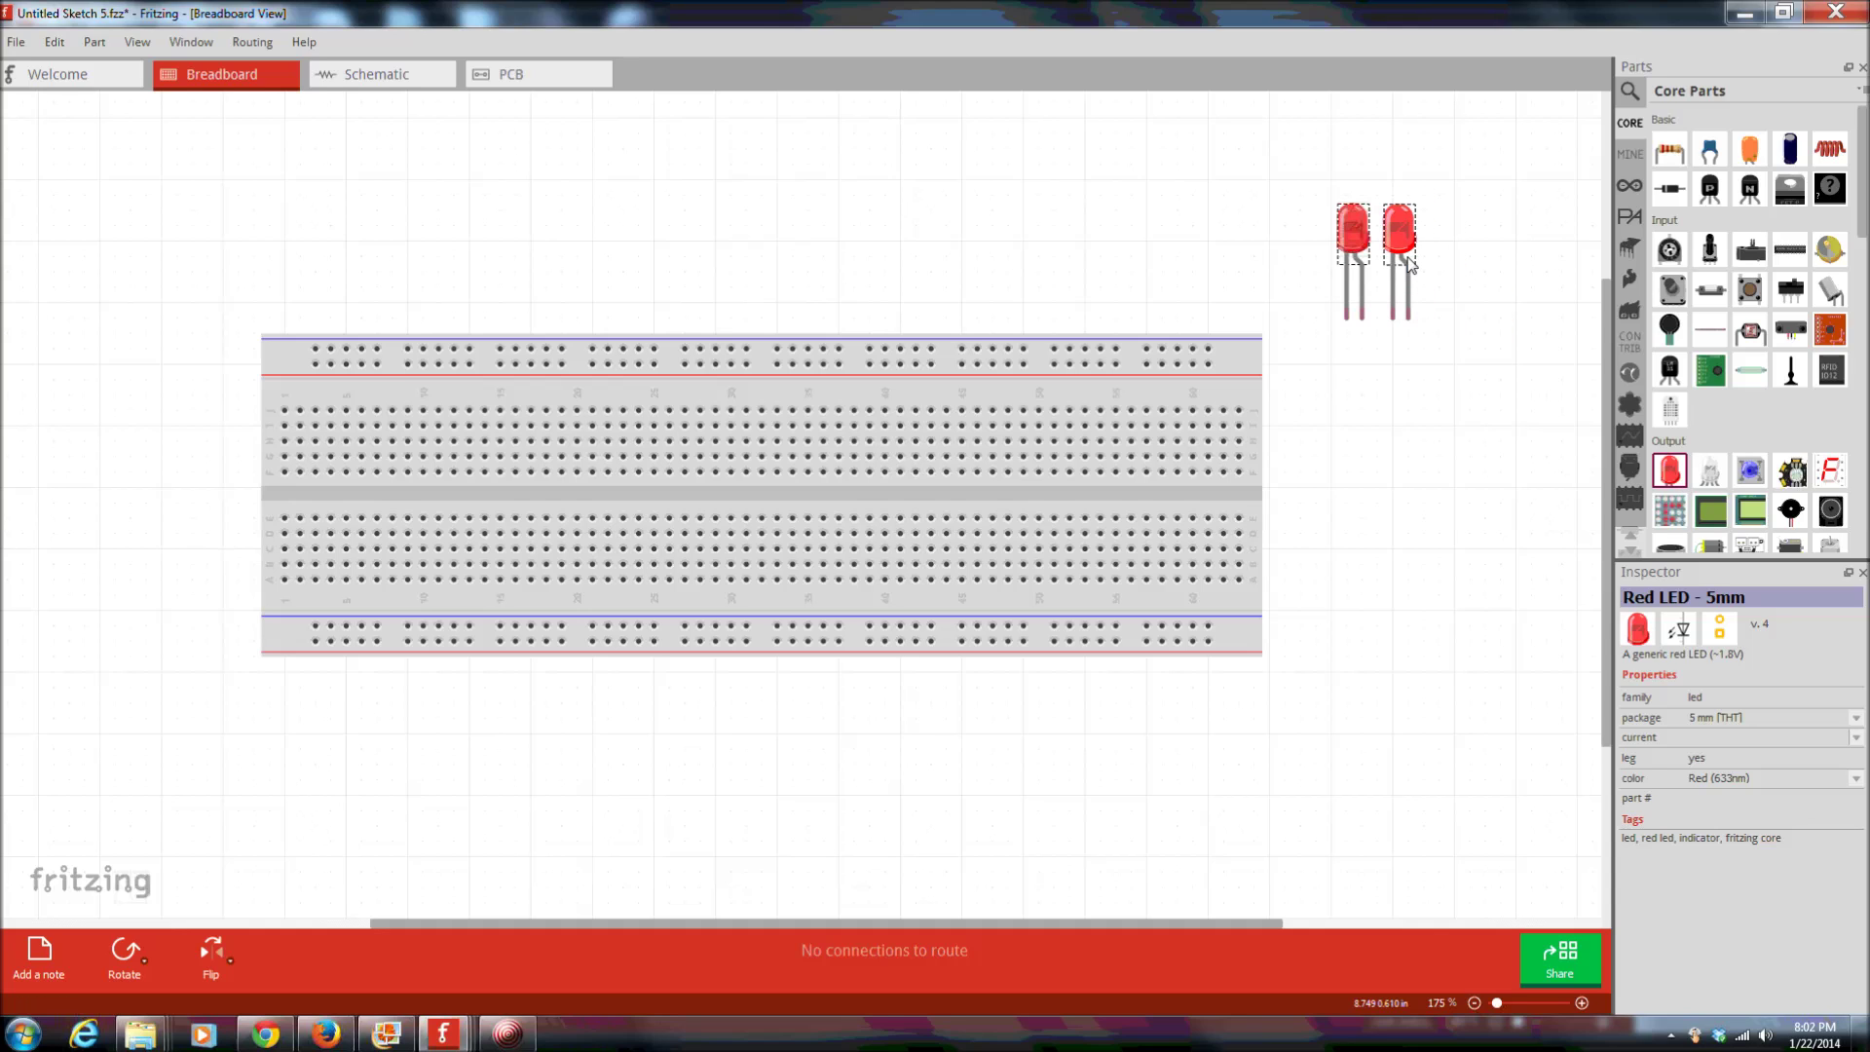
drag(1669, 472, 1451, 243)
drag(1669, 472, 1493, 258)
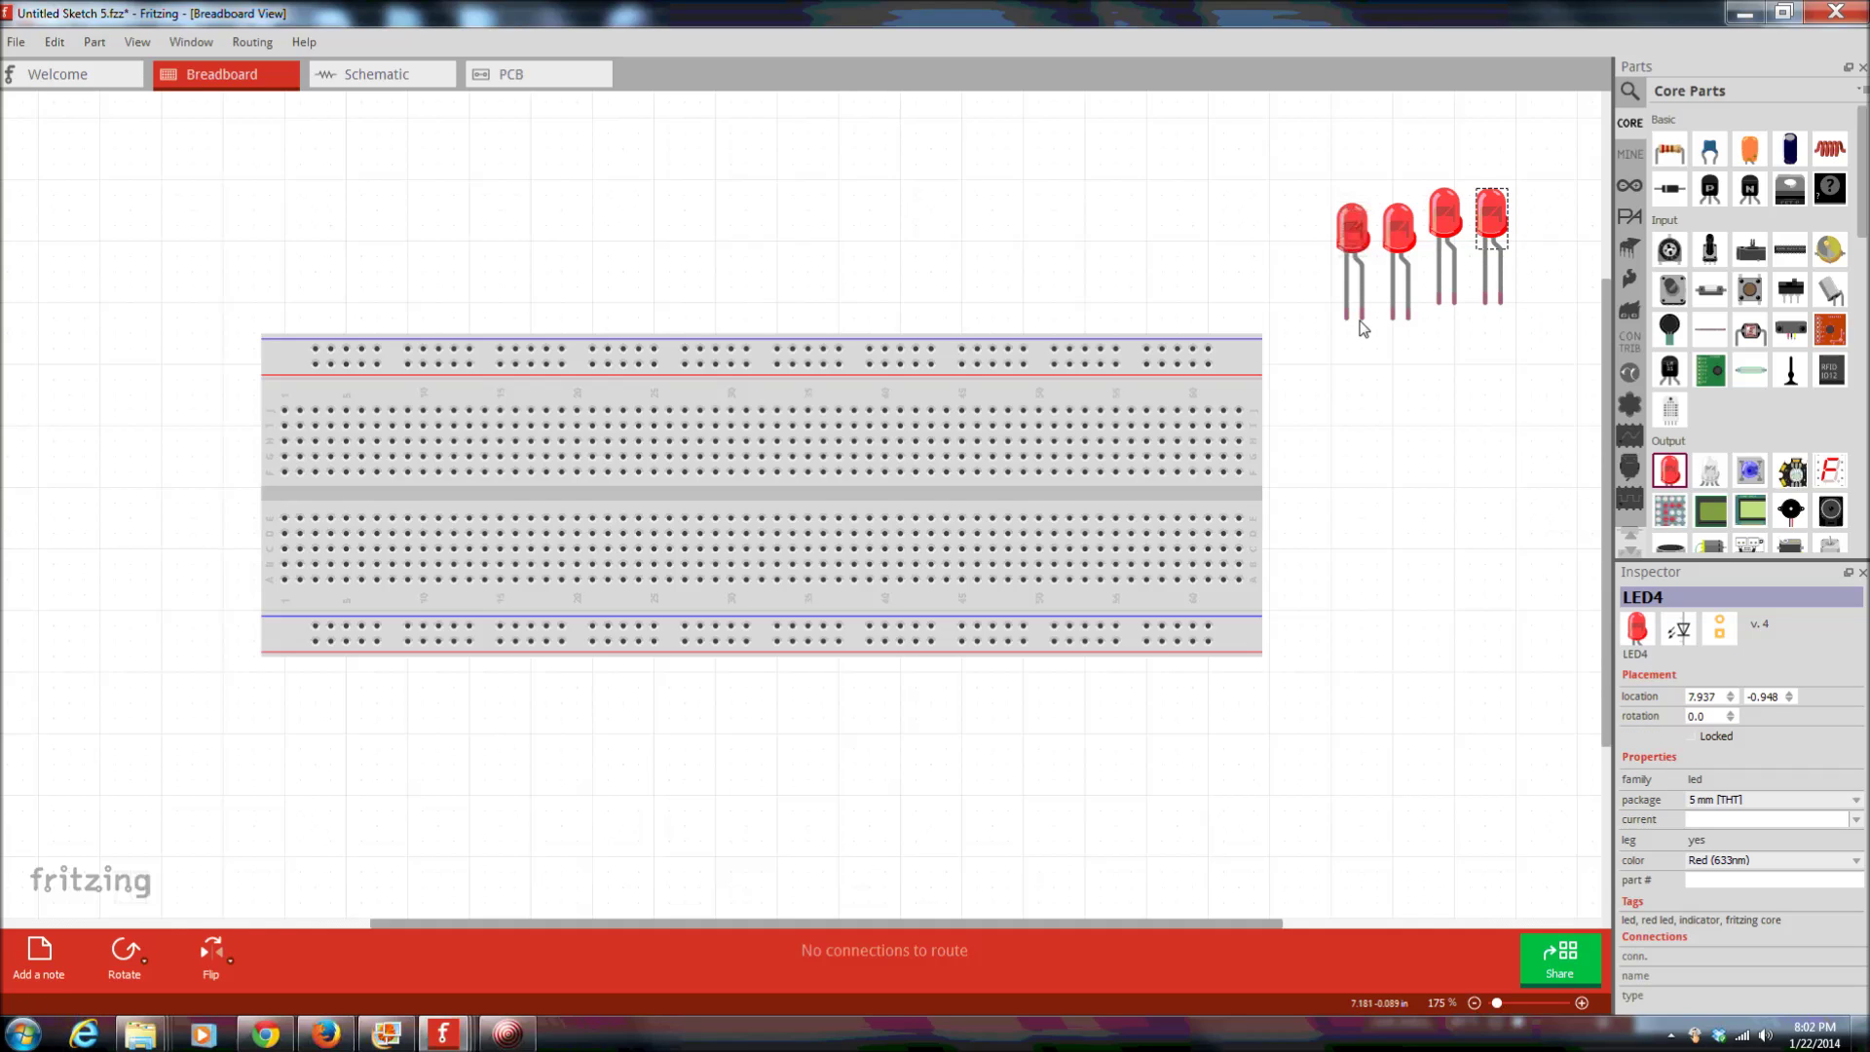
- Flip all four LEDs horizontally and move the left pair to the canvas's upper left
drag(1301, 151, 1548, 362)
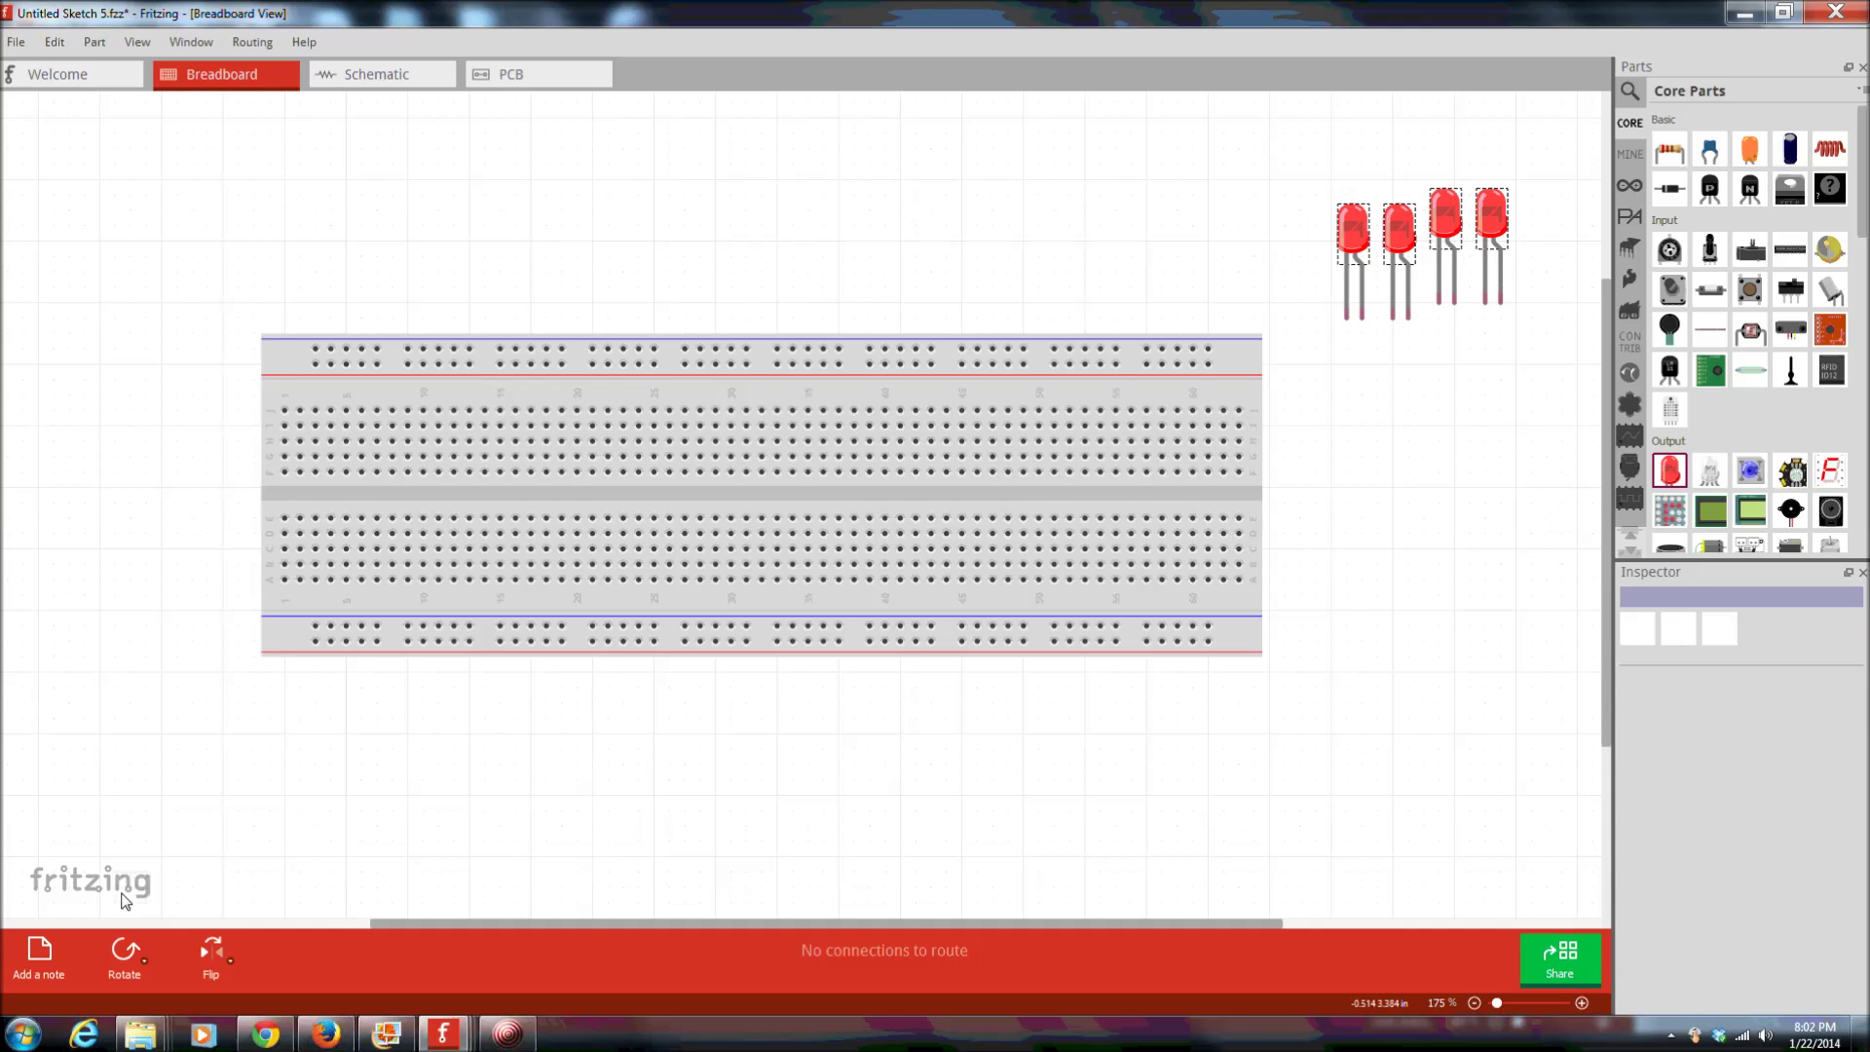
click(204, 959)
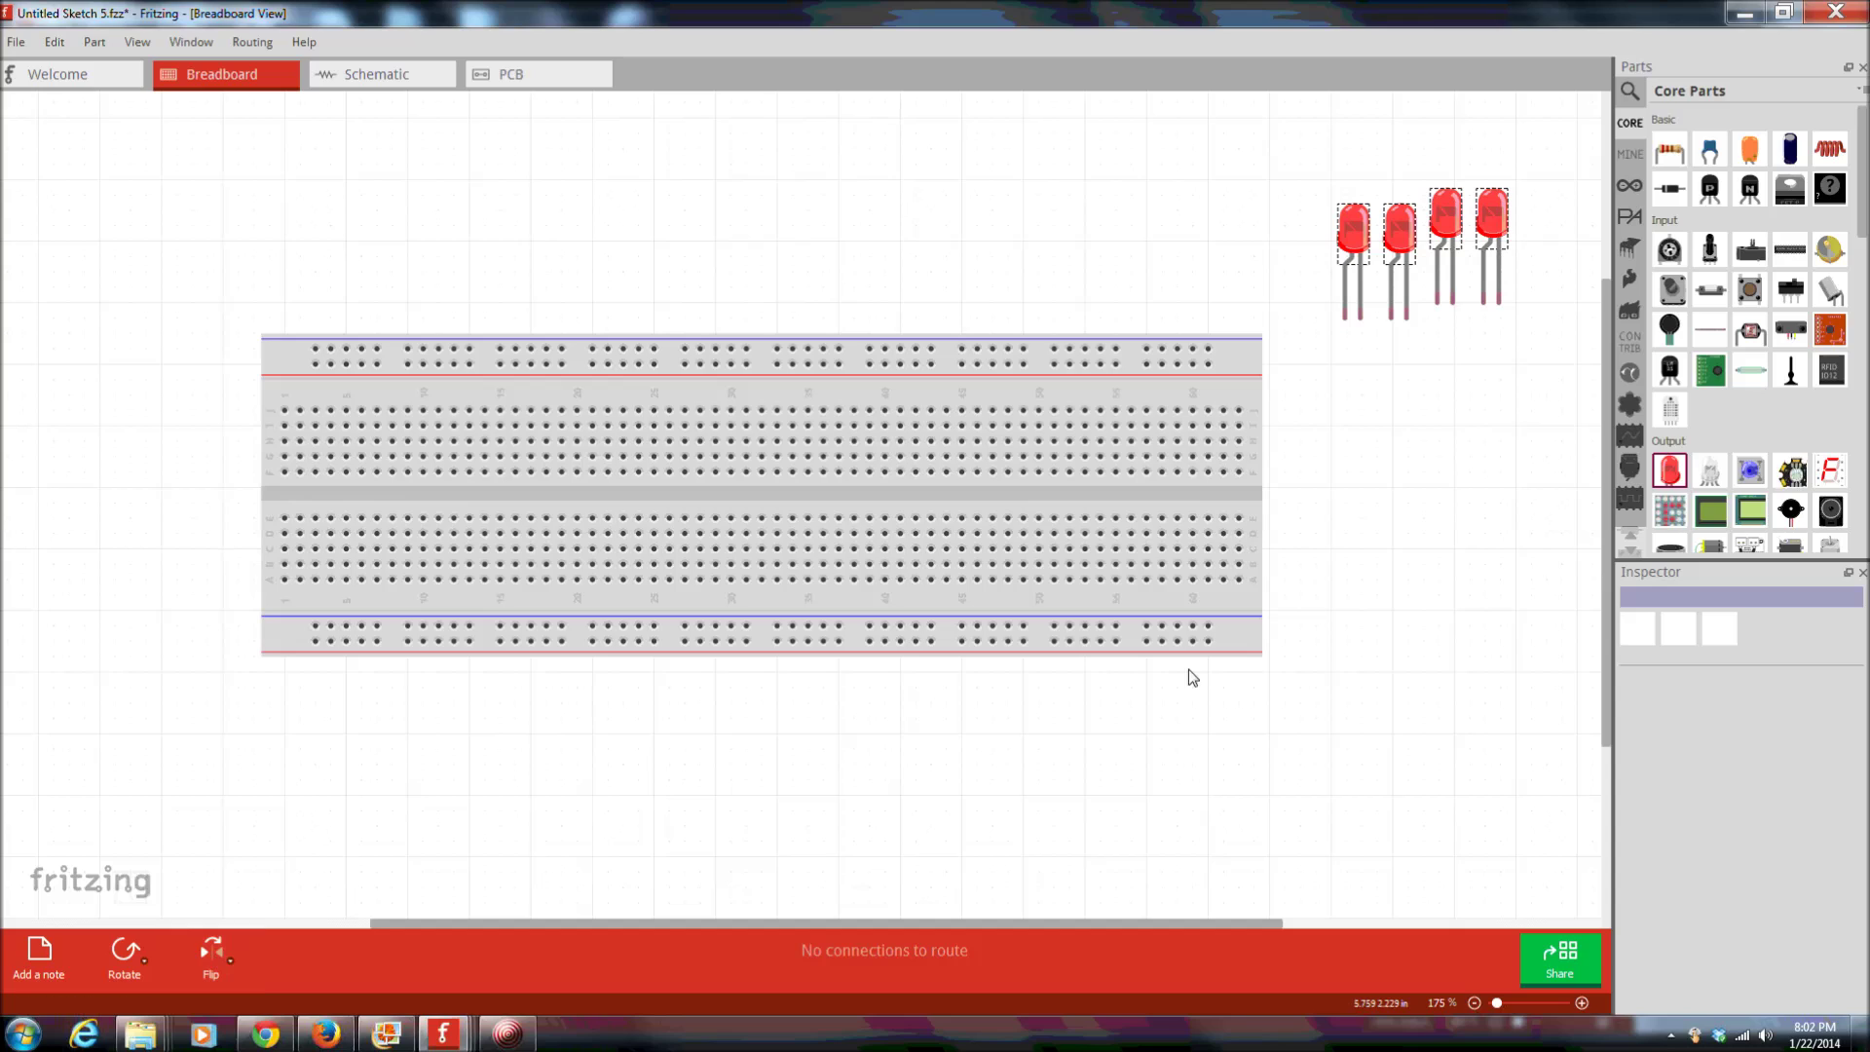
click(1446, 356)
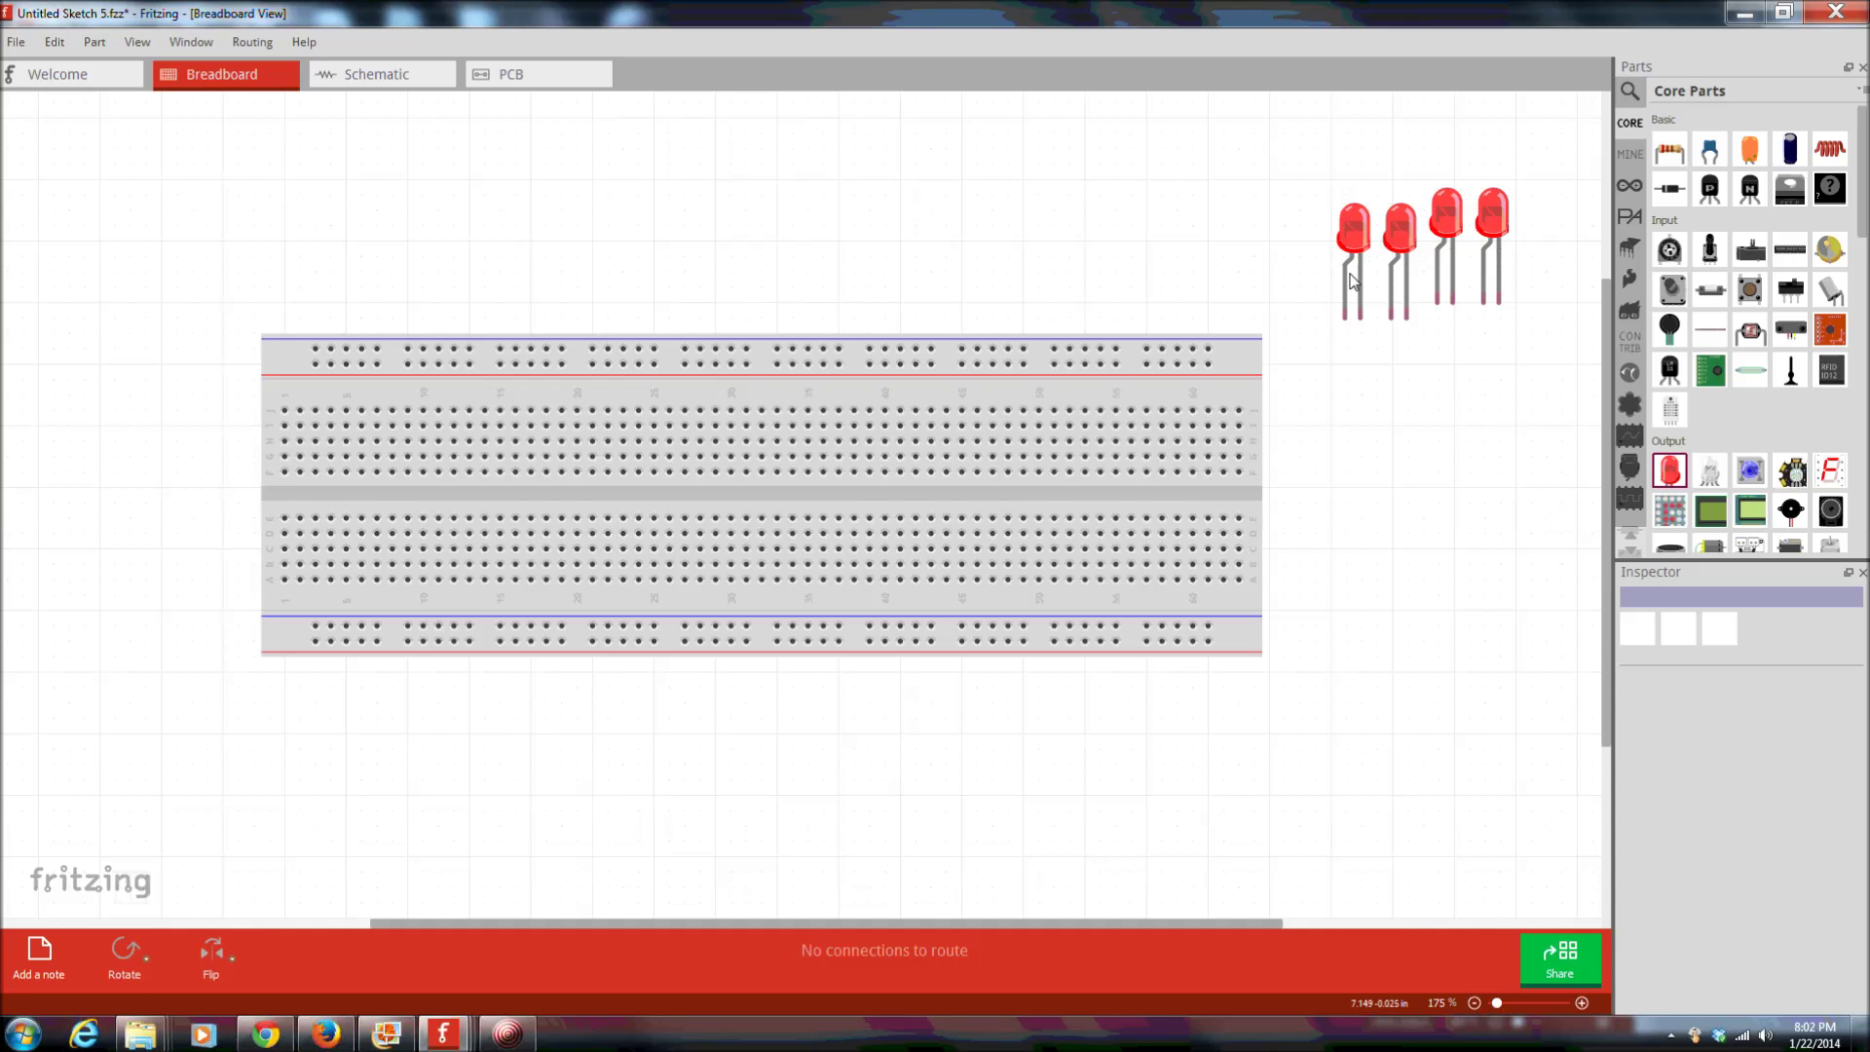
click(1353, 277)
drag(1392, 329, 1420, 353)
drag(1386, 252, 203, 222)
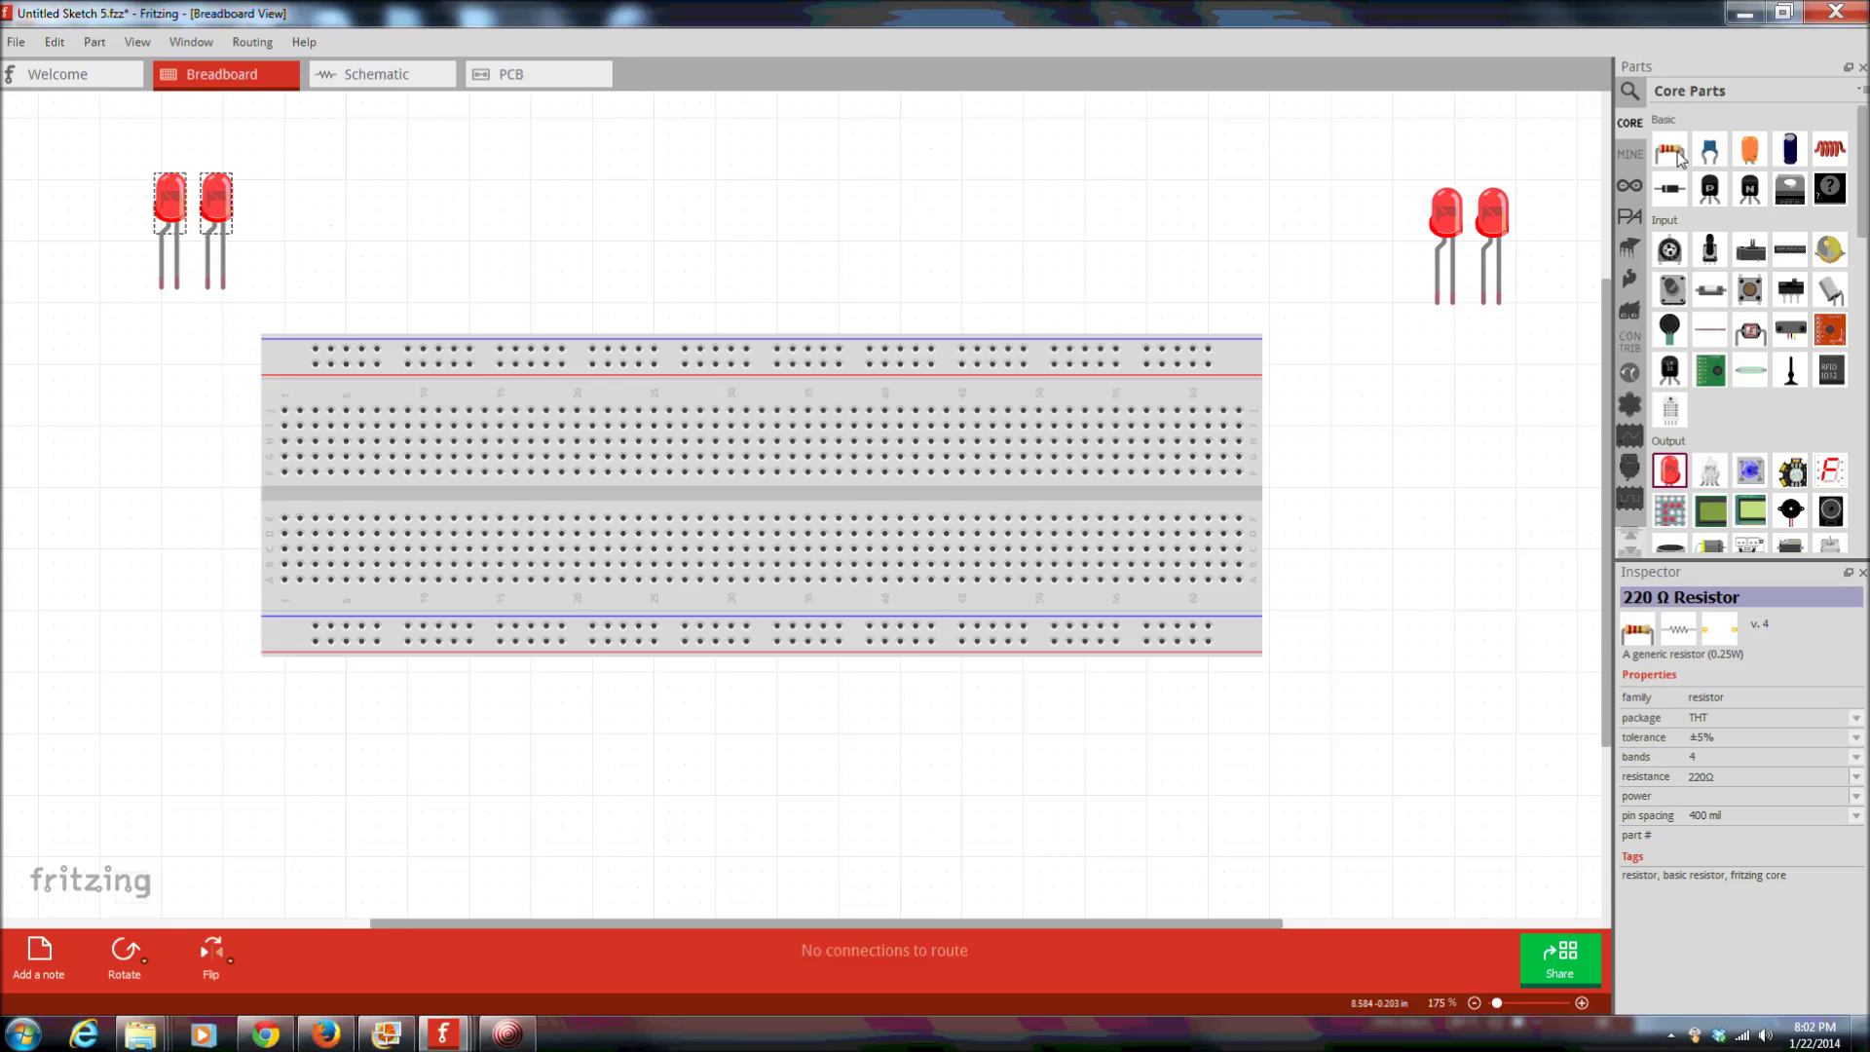
- Place a resistor above the breadboard, stand it upright, and set it to 100Ω
drag(1678, 159, 1142, 237)
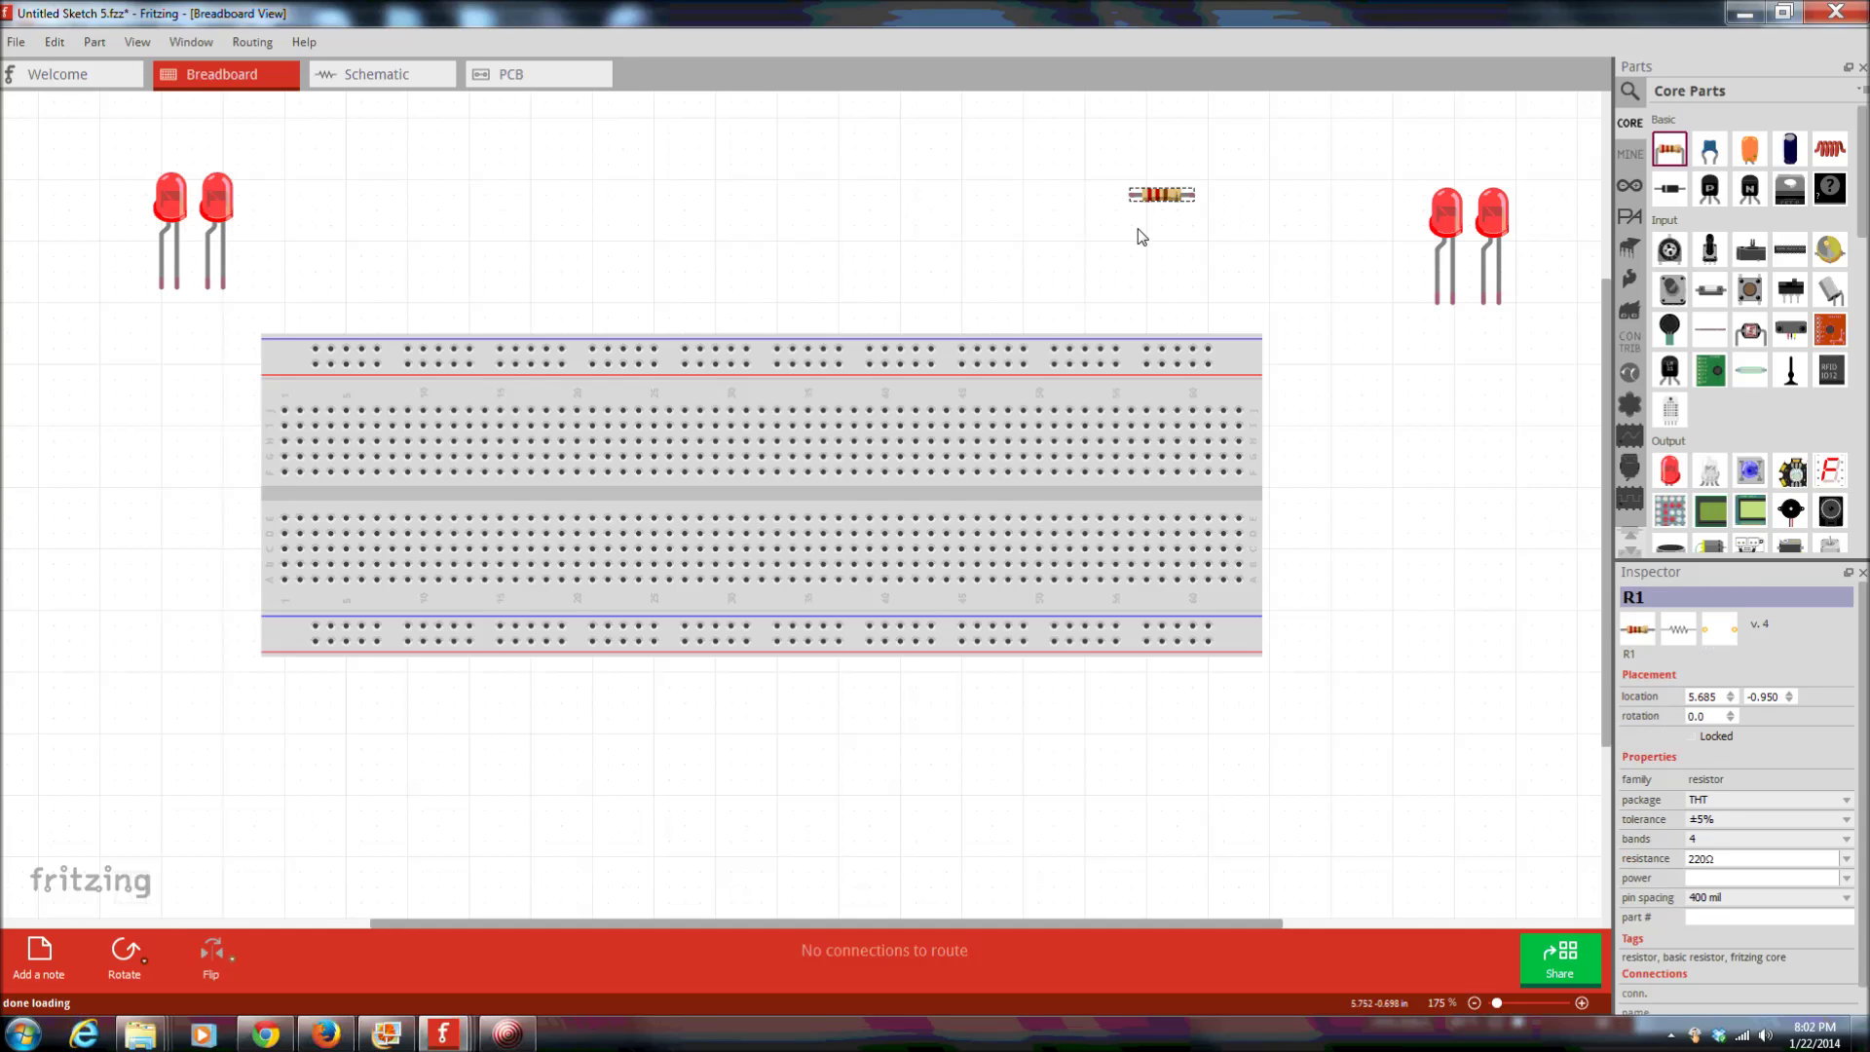
click(138, 960)
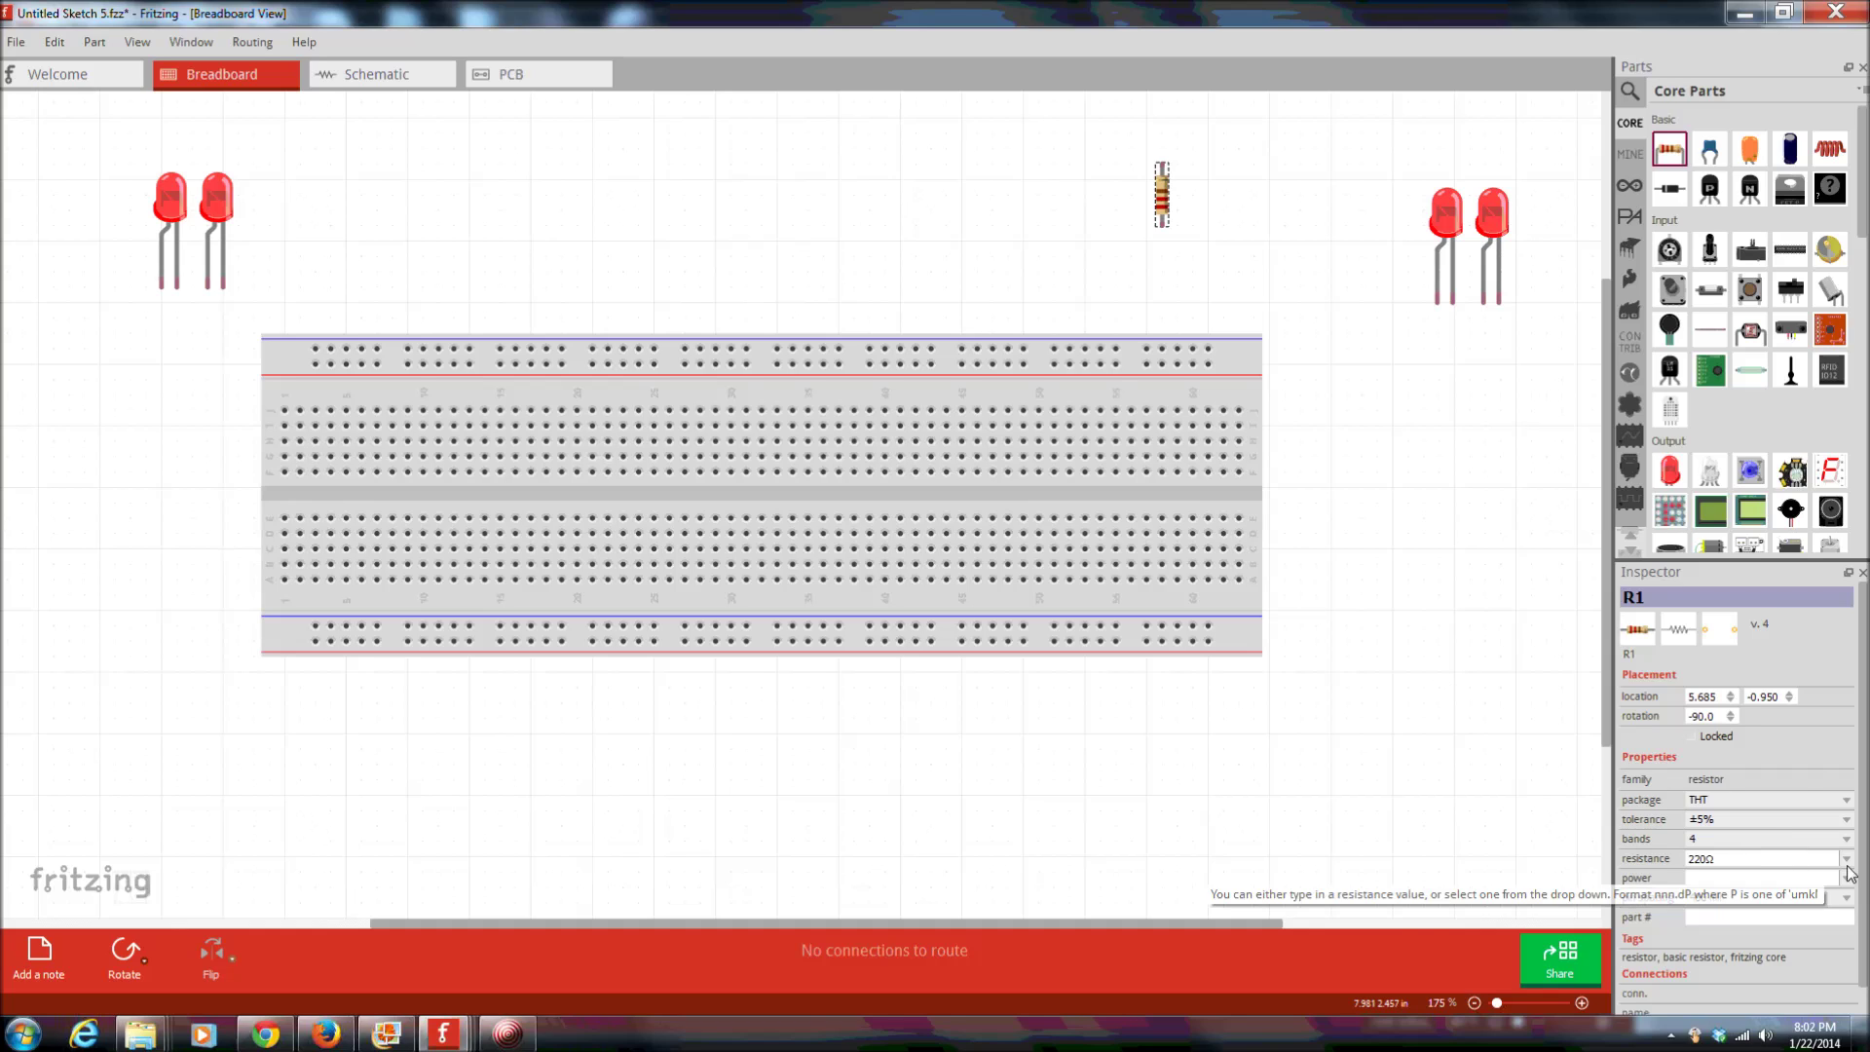
click(1815, 863)
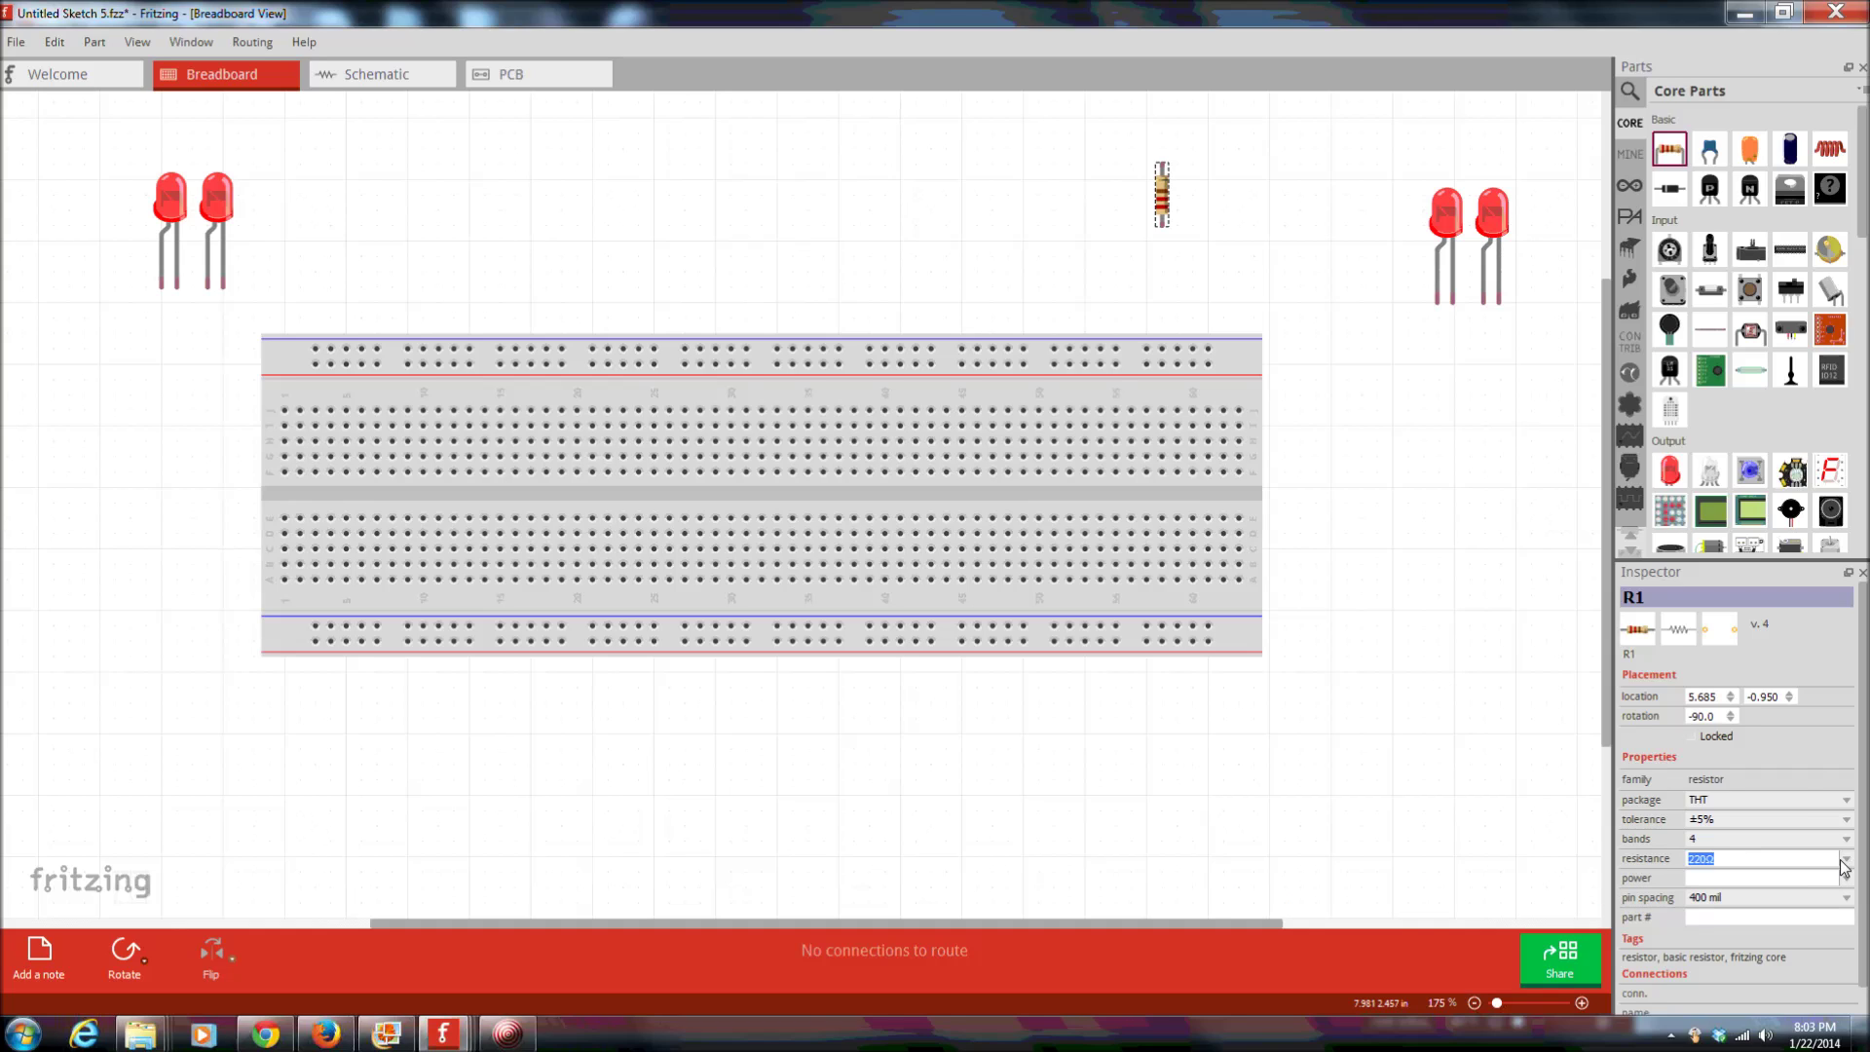
click(1845, 860)
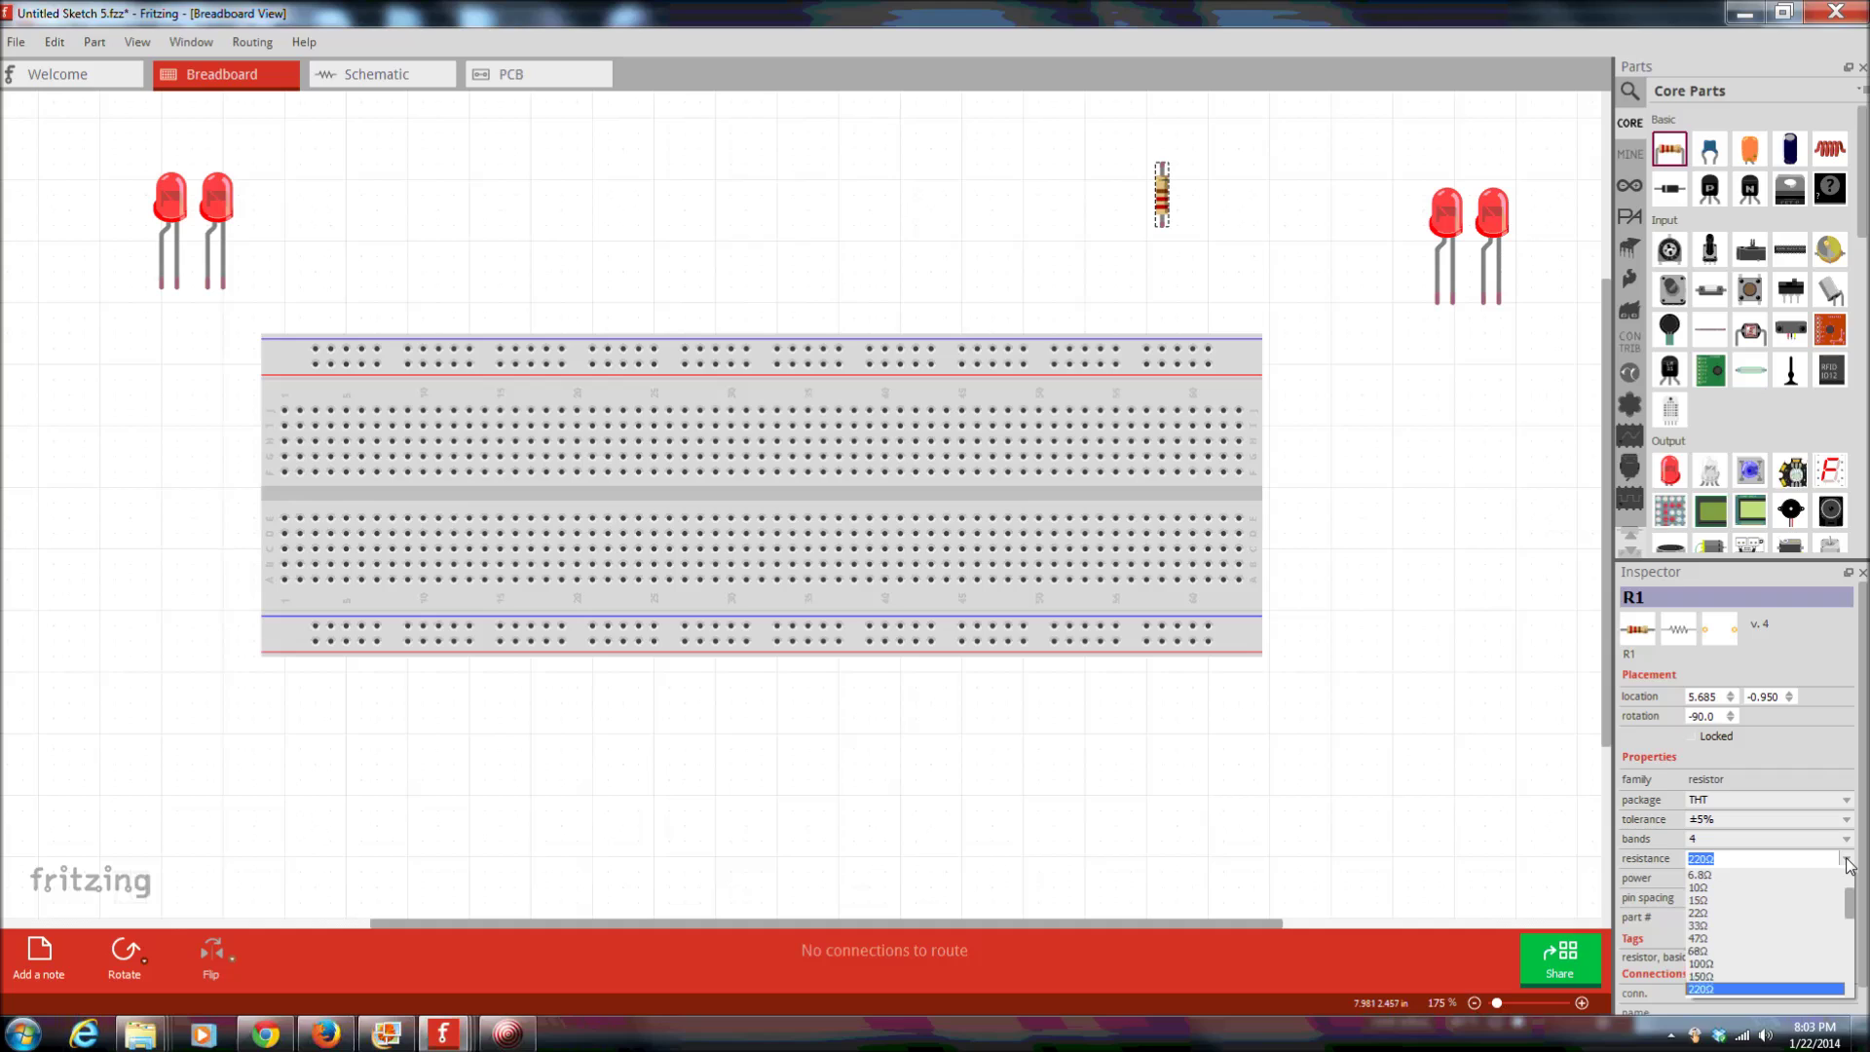
click(1705, 969)
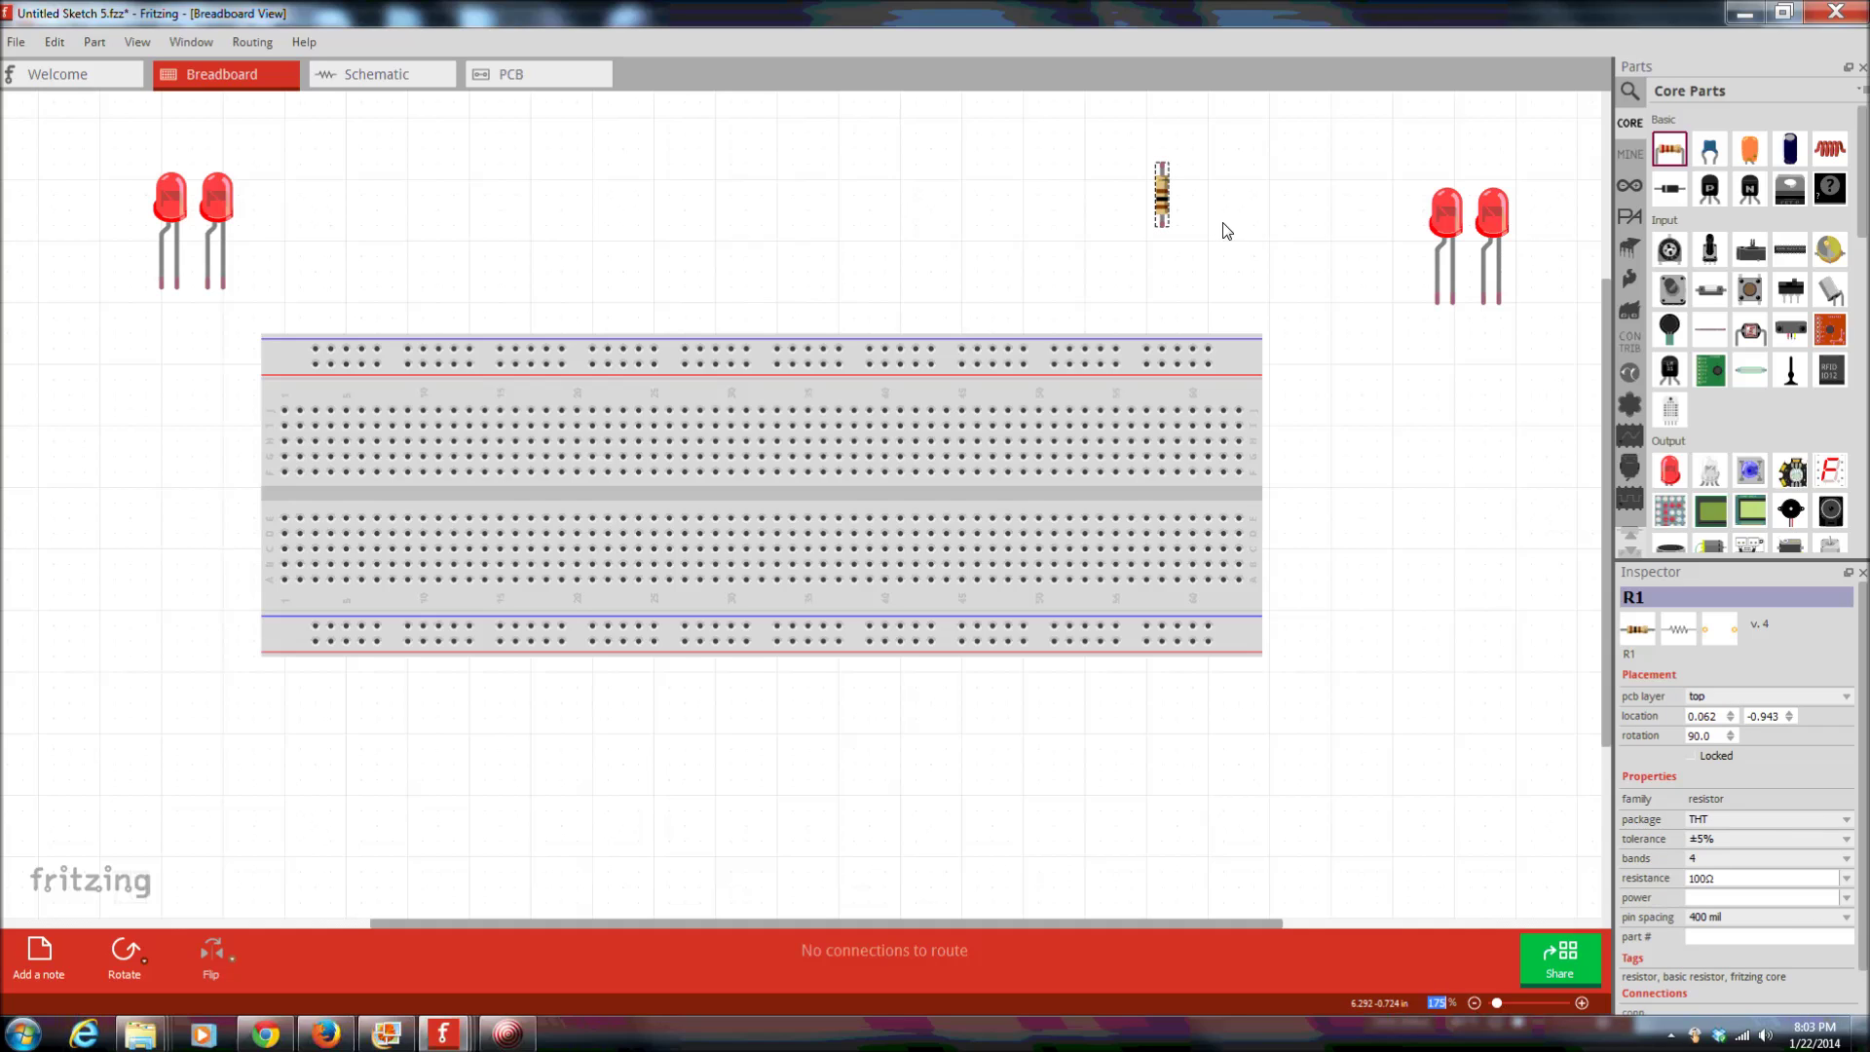
- Duplicate the 100Ω resistor, putting R2 beside the left LEDs and R1 beside the right LEDs
click(1165, 204)
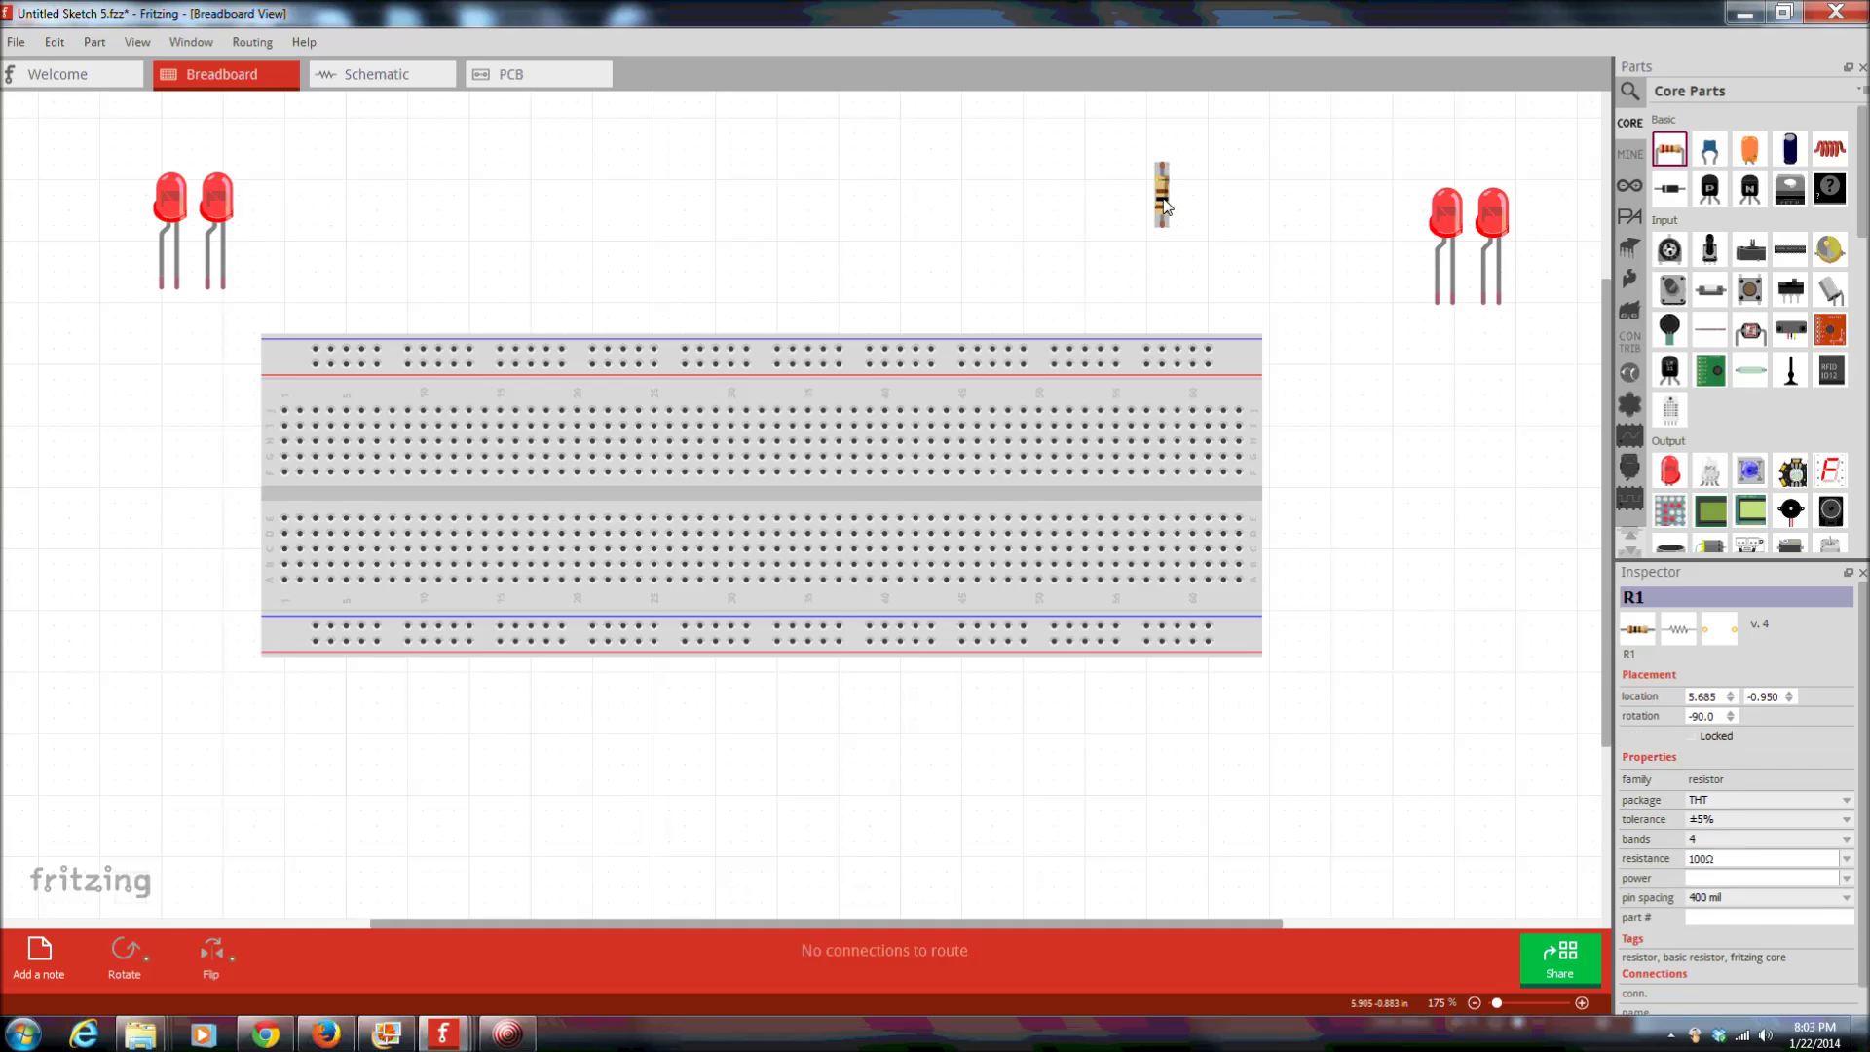
right_click(1165, 205)
click(1213, 285)
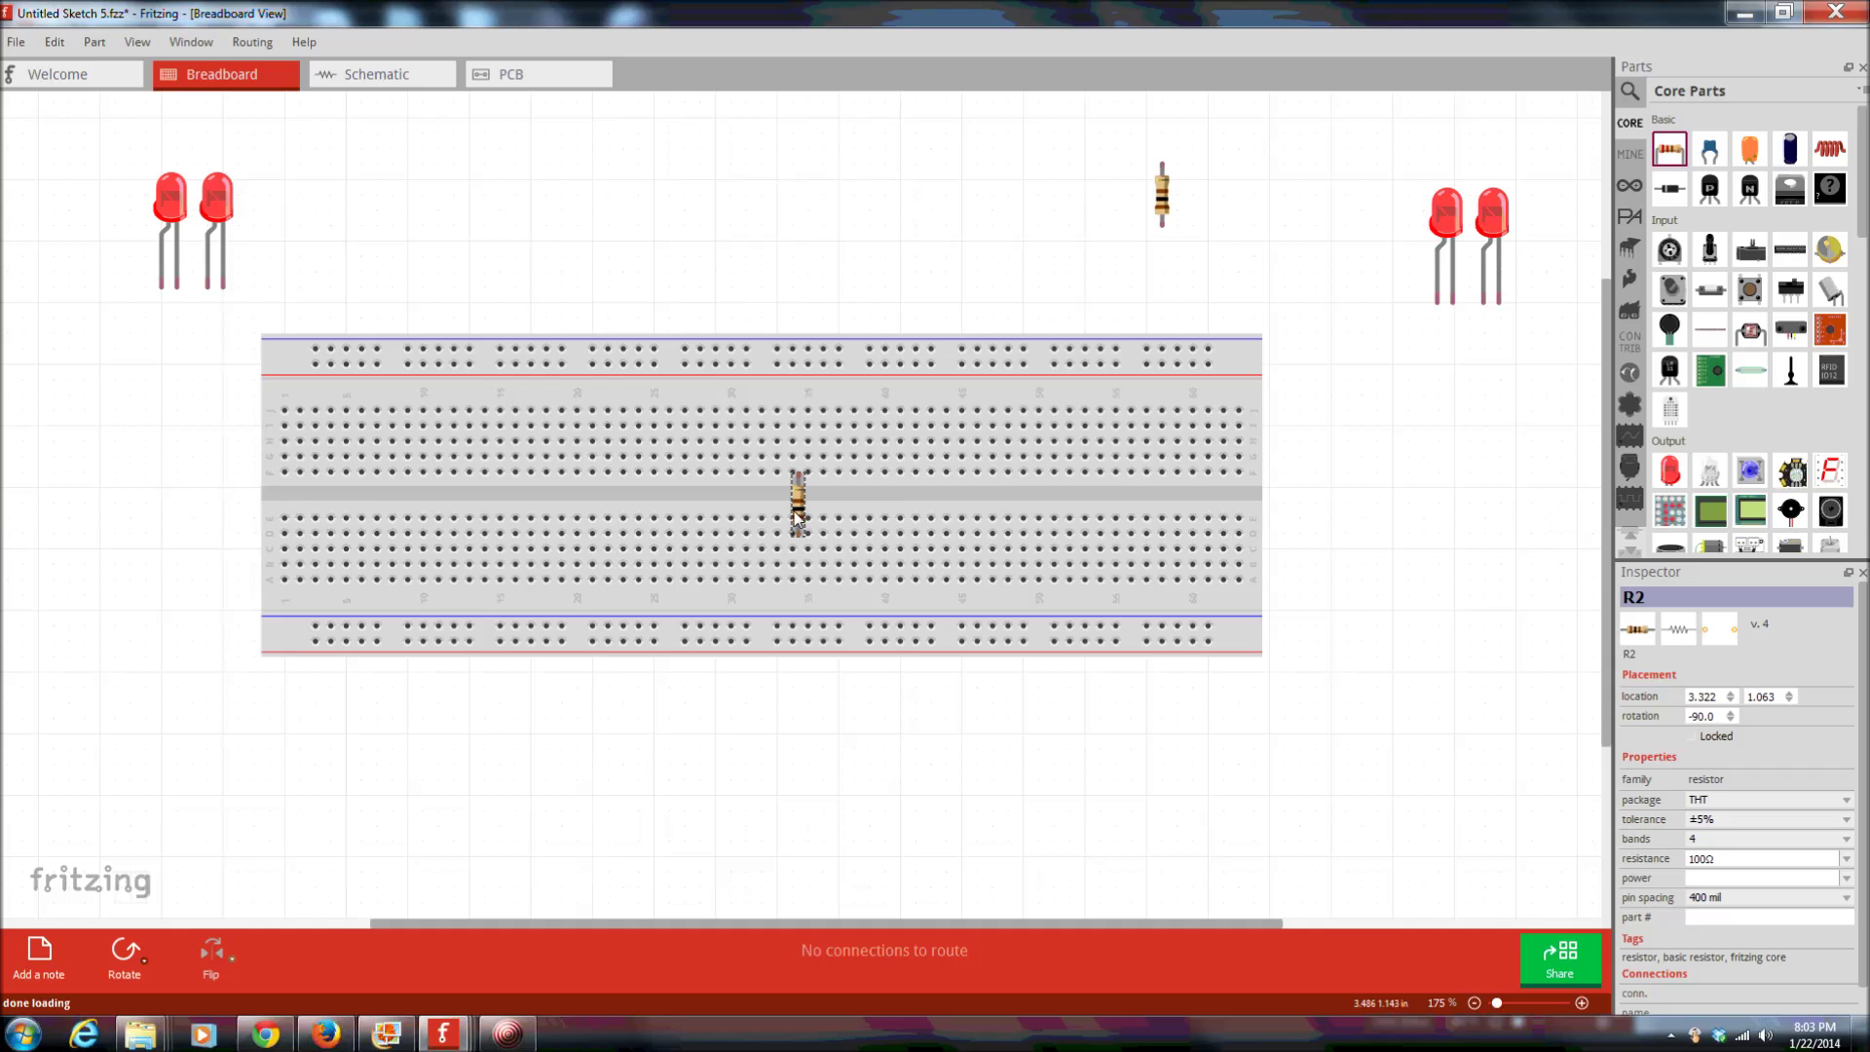
drag(796, 517, 305, 244)
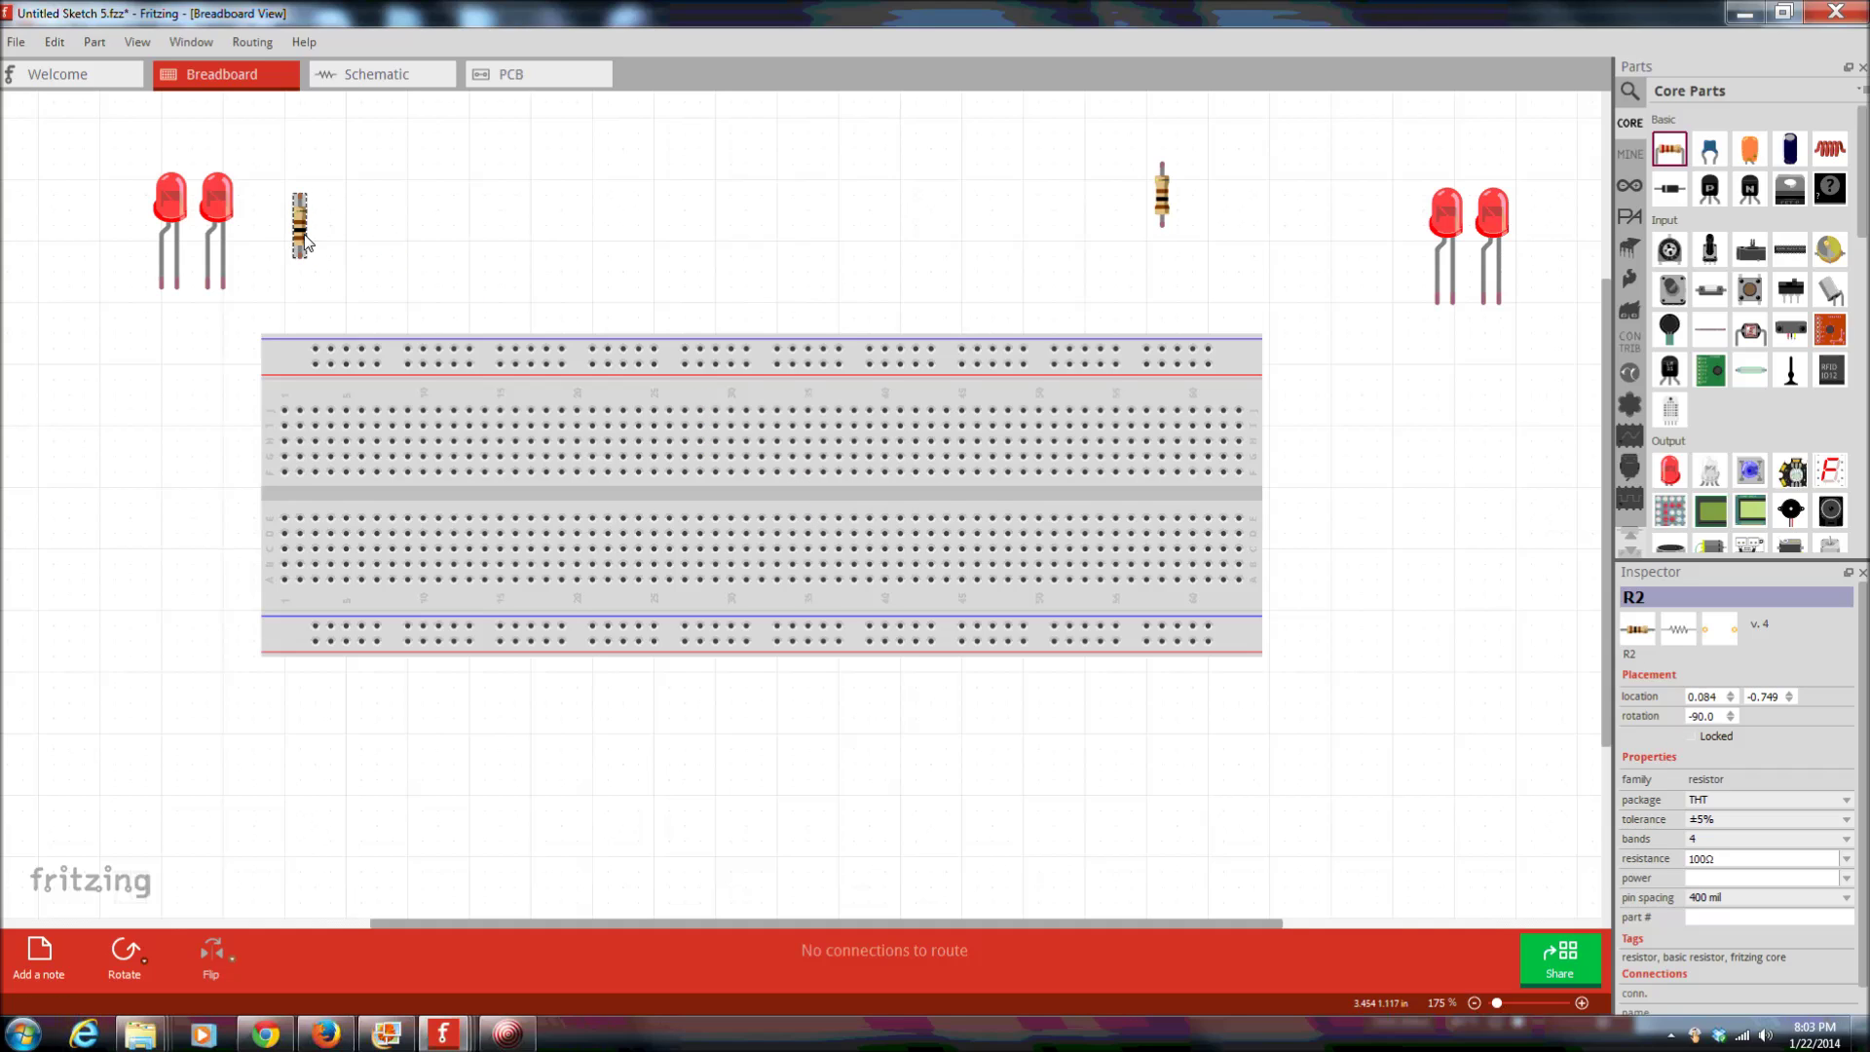
drag(1162, 199, 1374, 243)
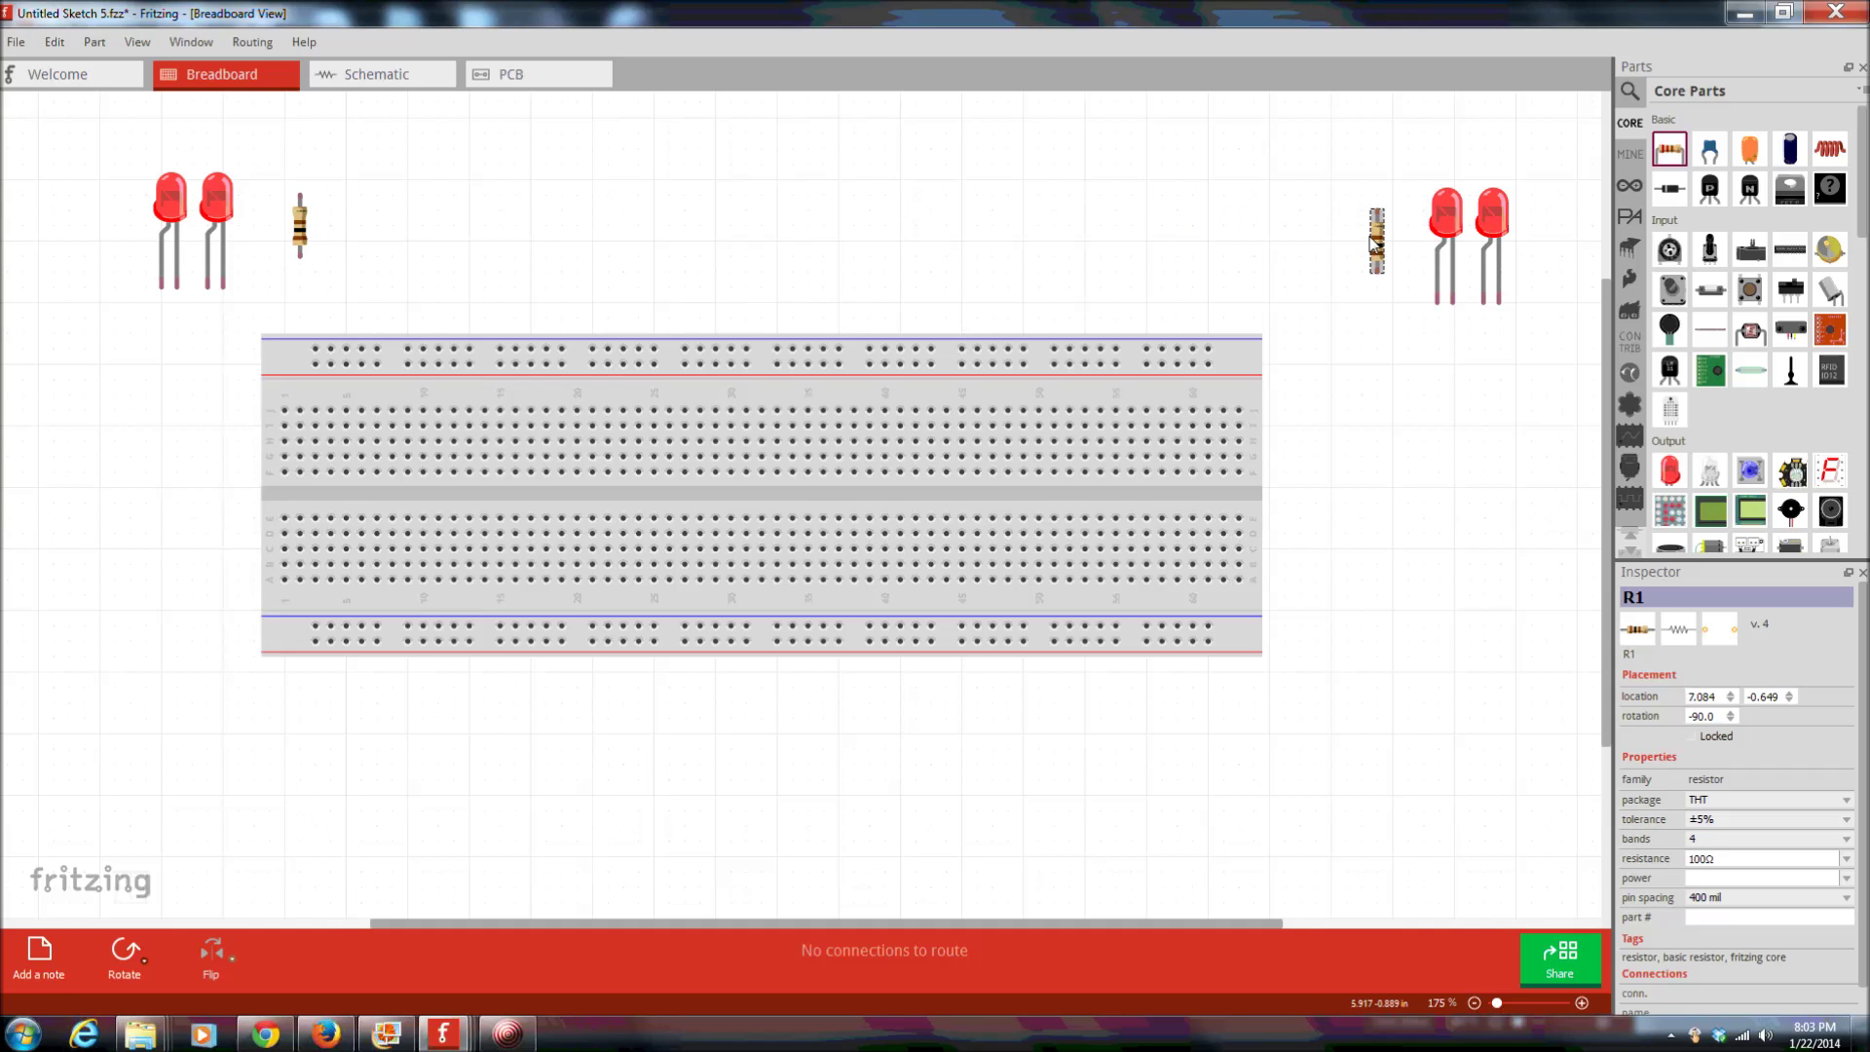
click(1367, 396)
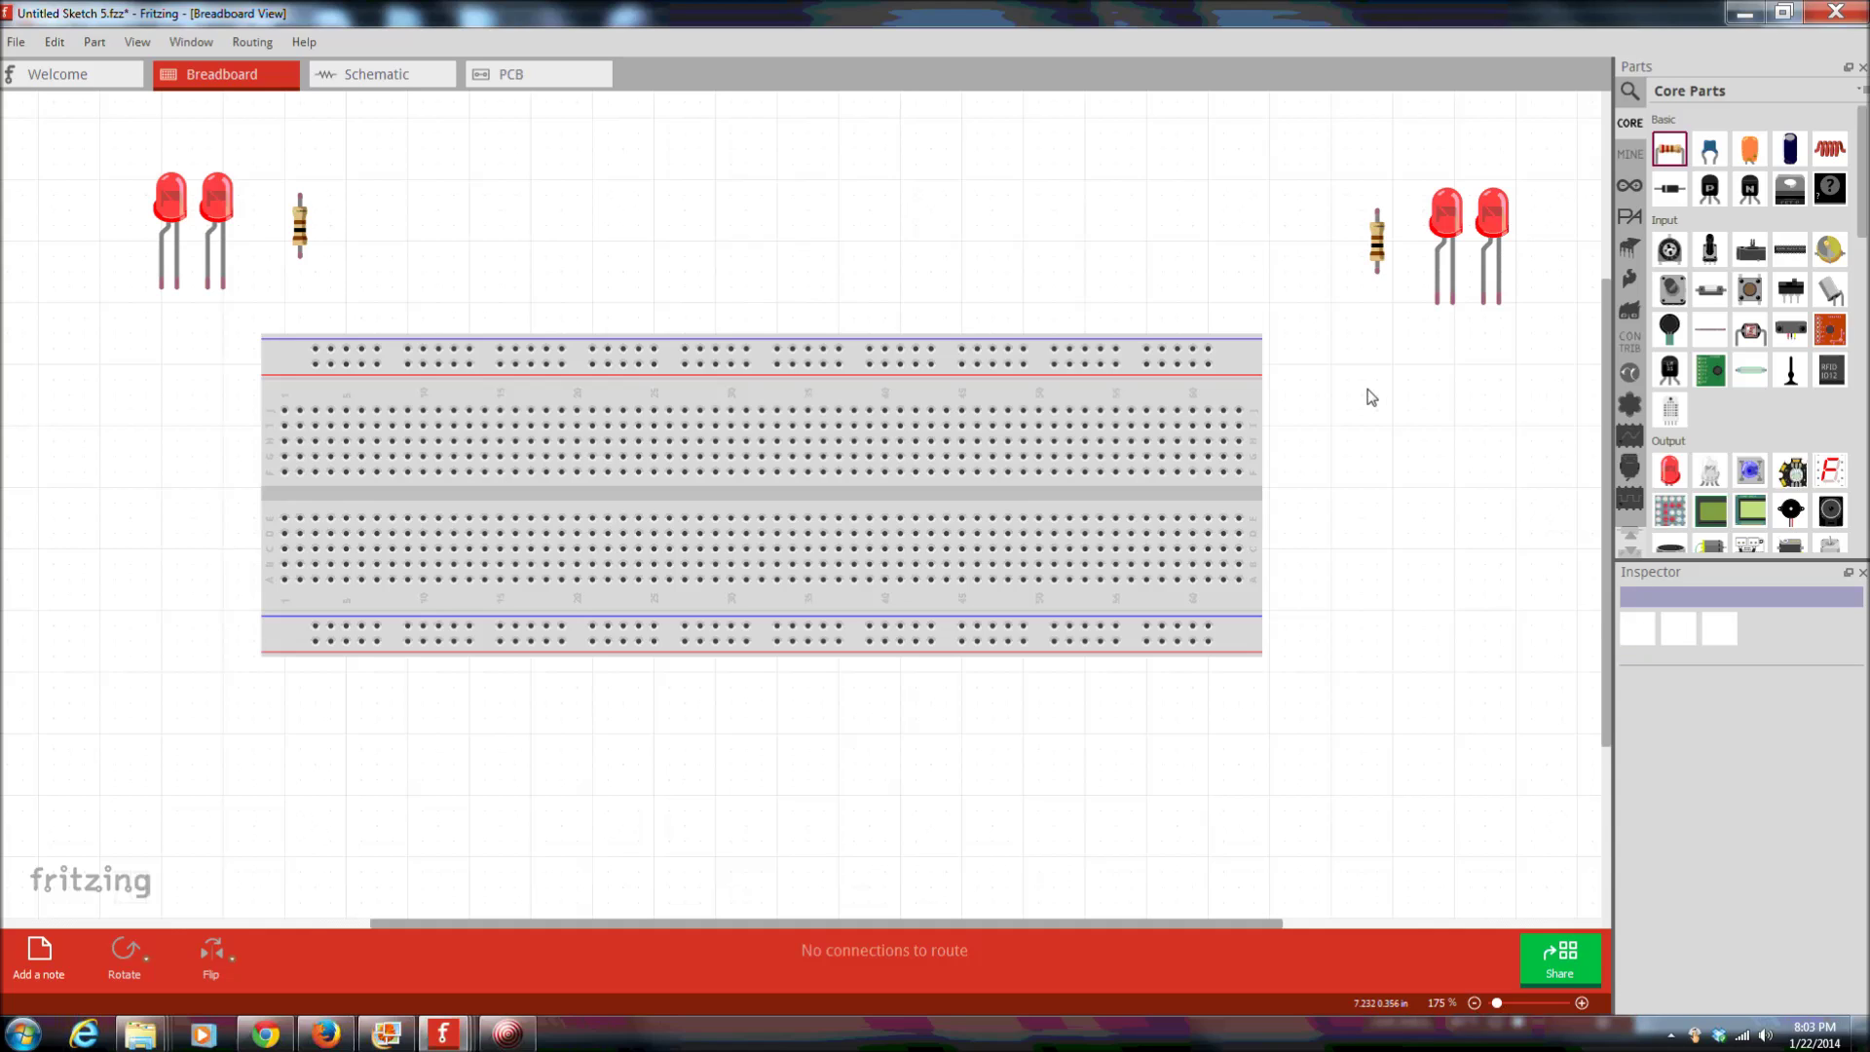
- Place two NPN transistors near the LED pairs and an electrolytic capacitor above the breadboard
click(1750, 198)
drag(1732, 201, 409, 236)
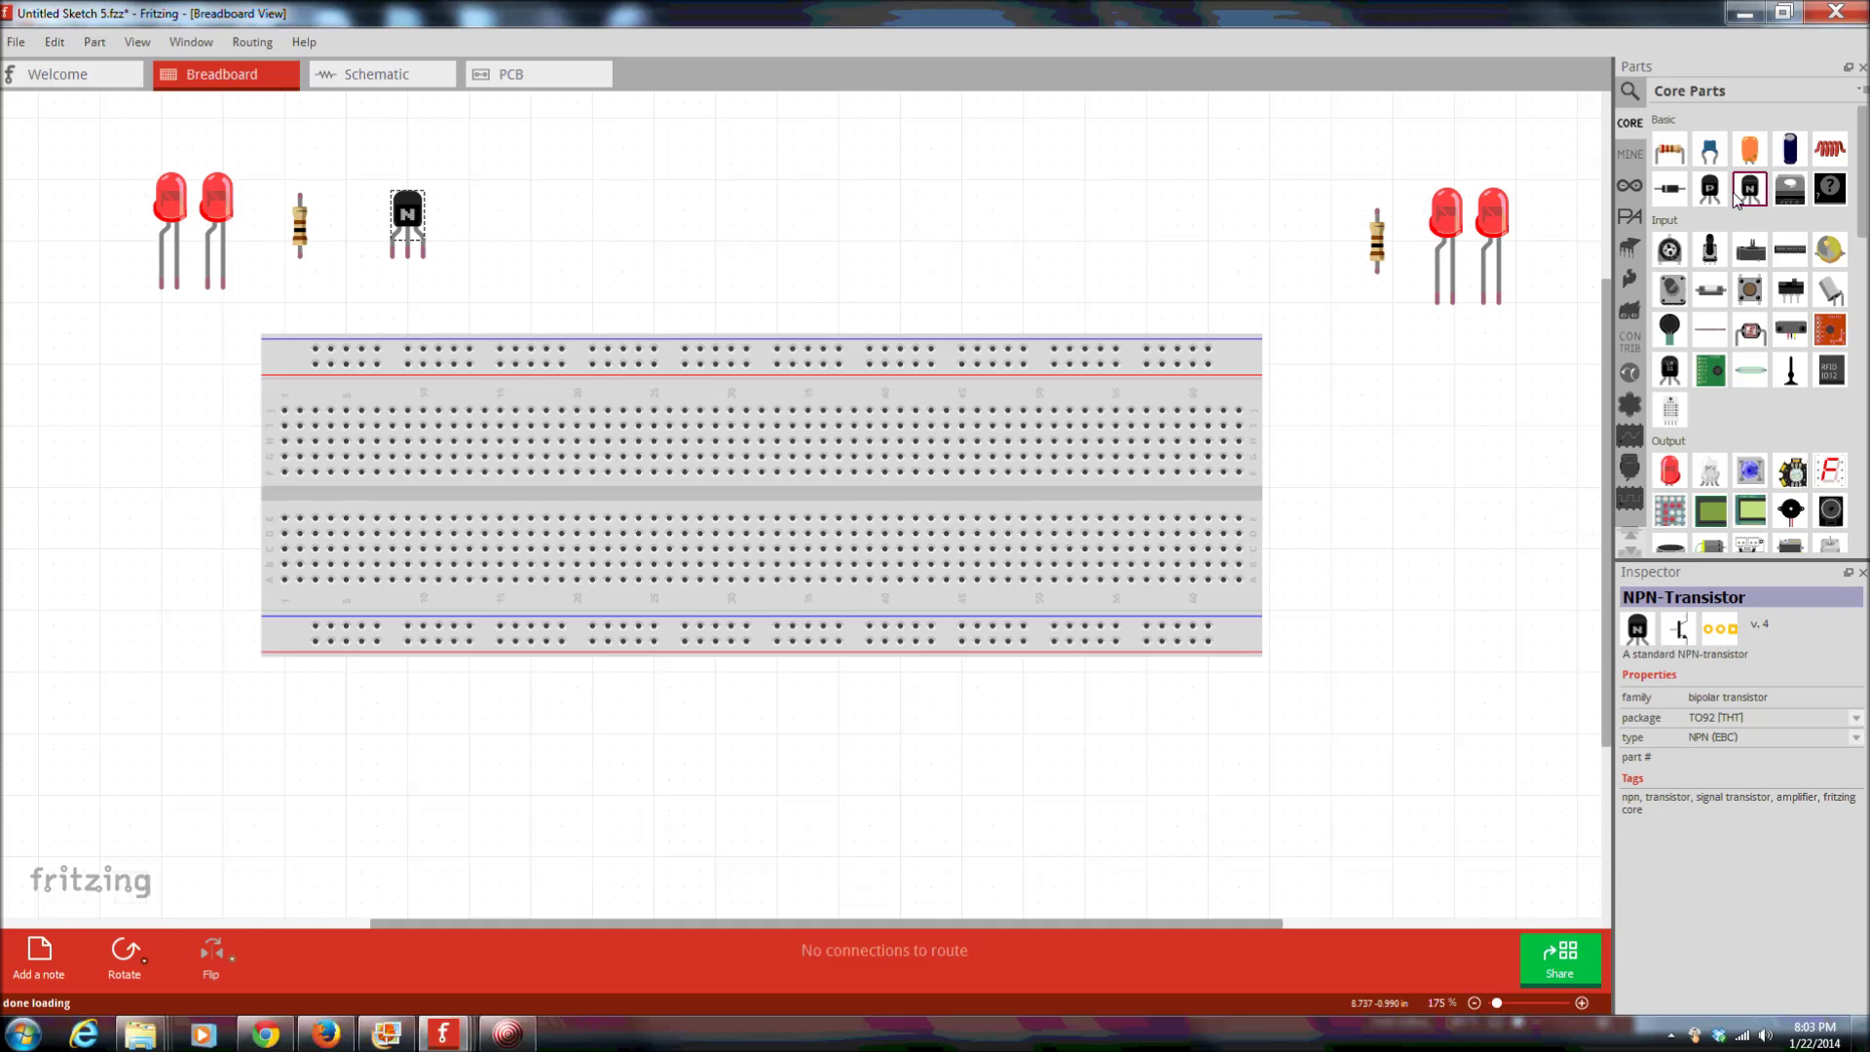
drag(1753, 195, 1288, 234)
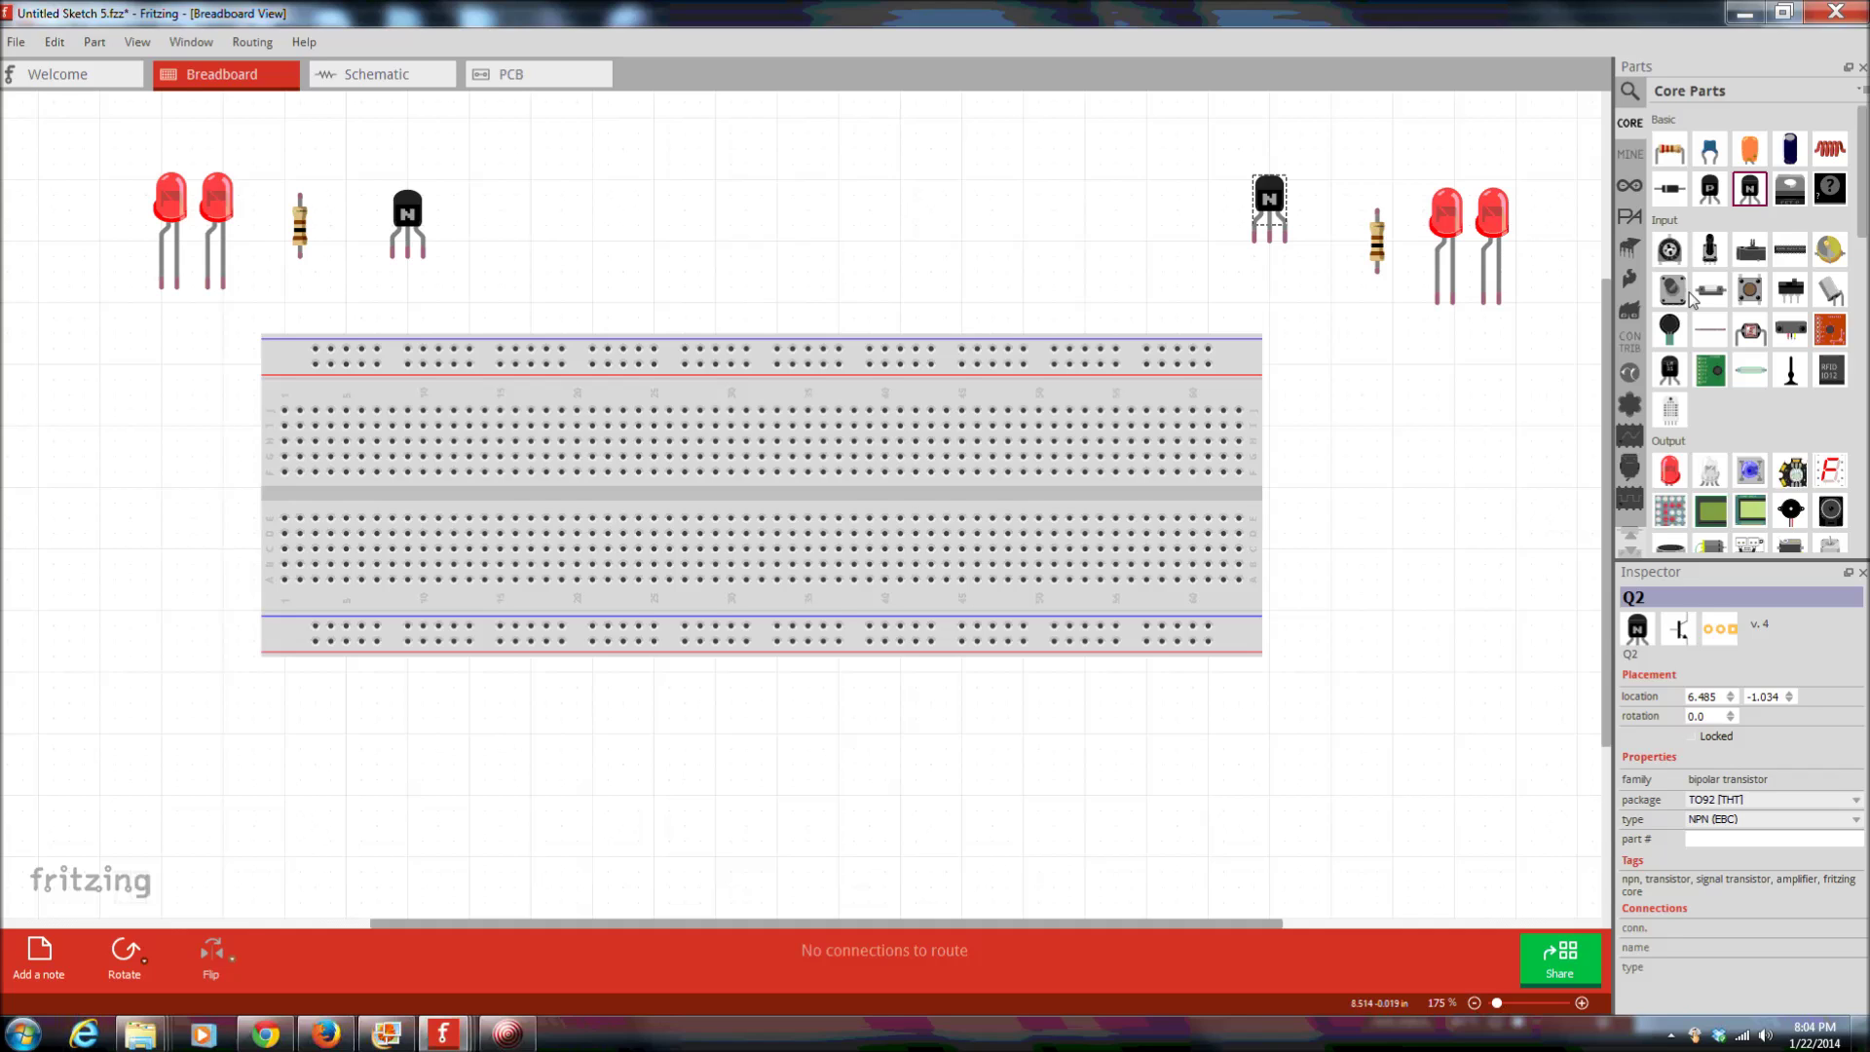
drag(1790, 154, 971, 233)
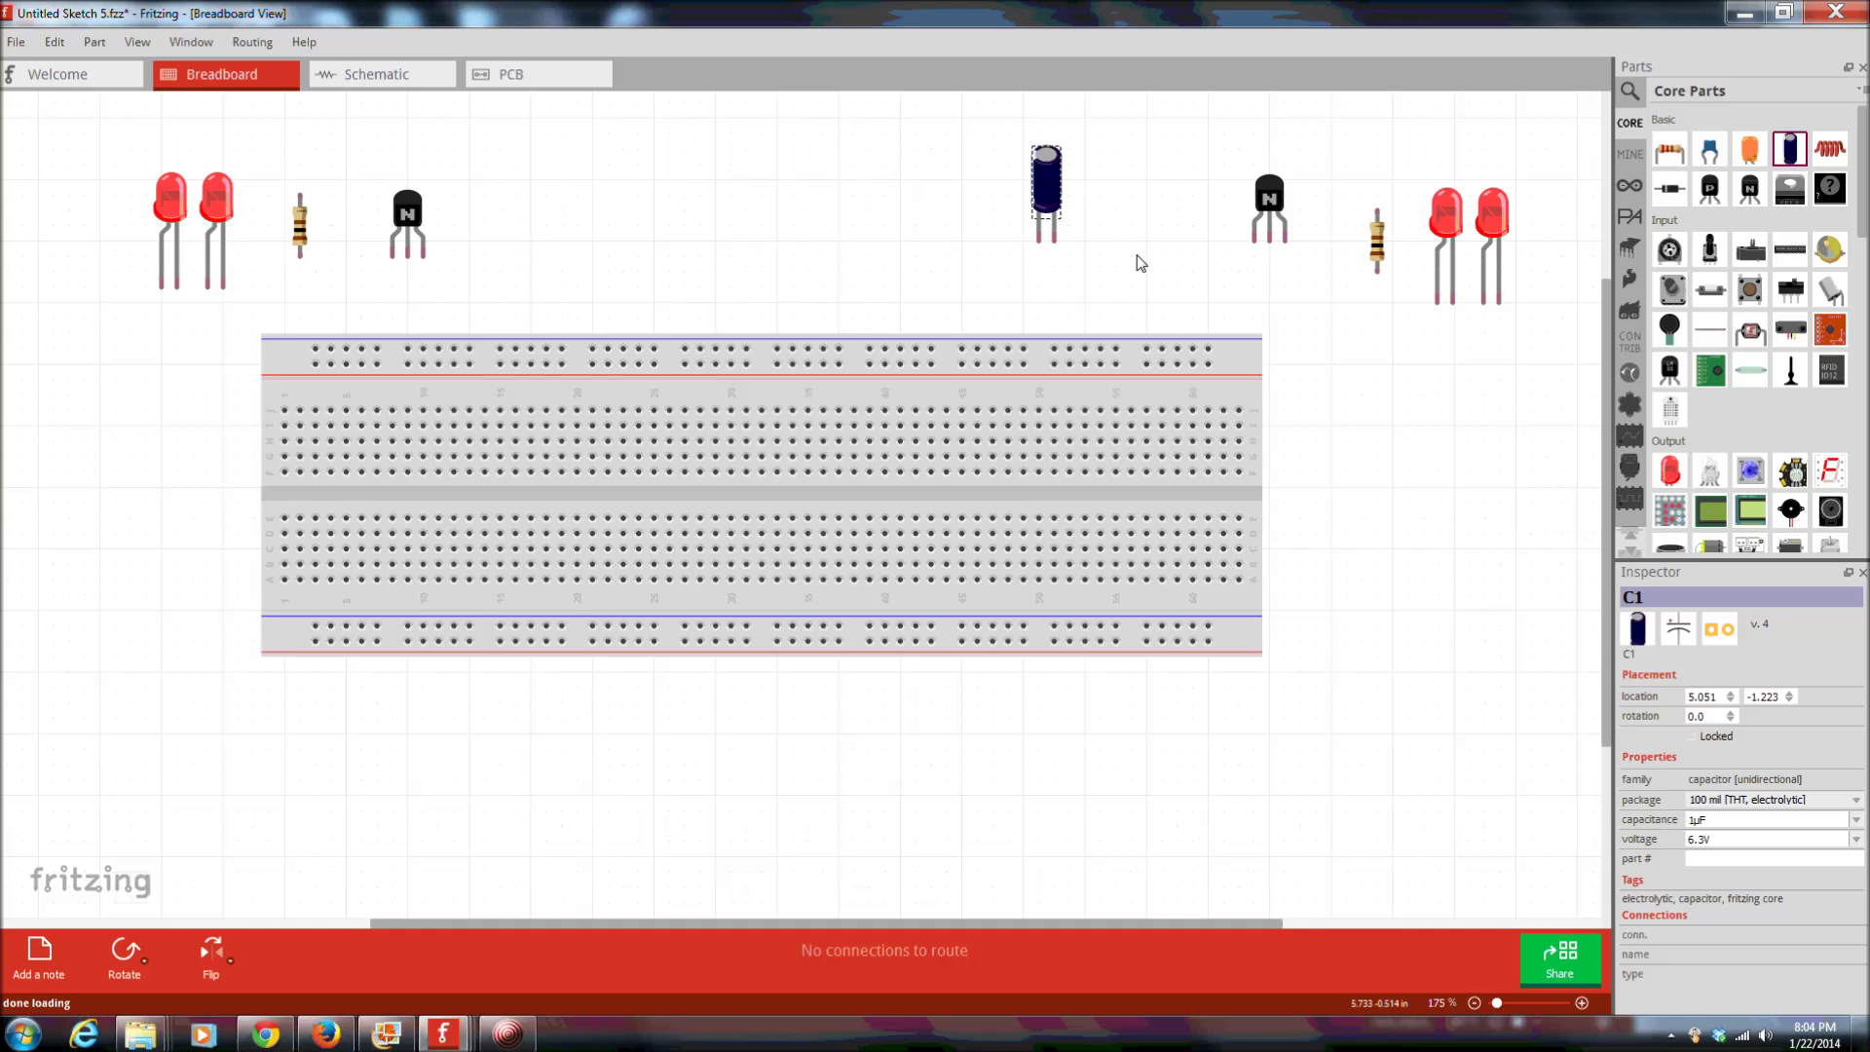
- Flip capacitor C1, duplicate it as C2 above the left half, and shift C1 beside the right transistor
click(229, 959)
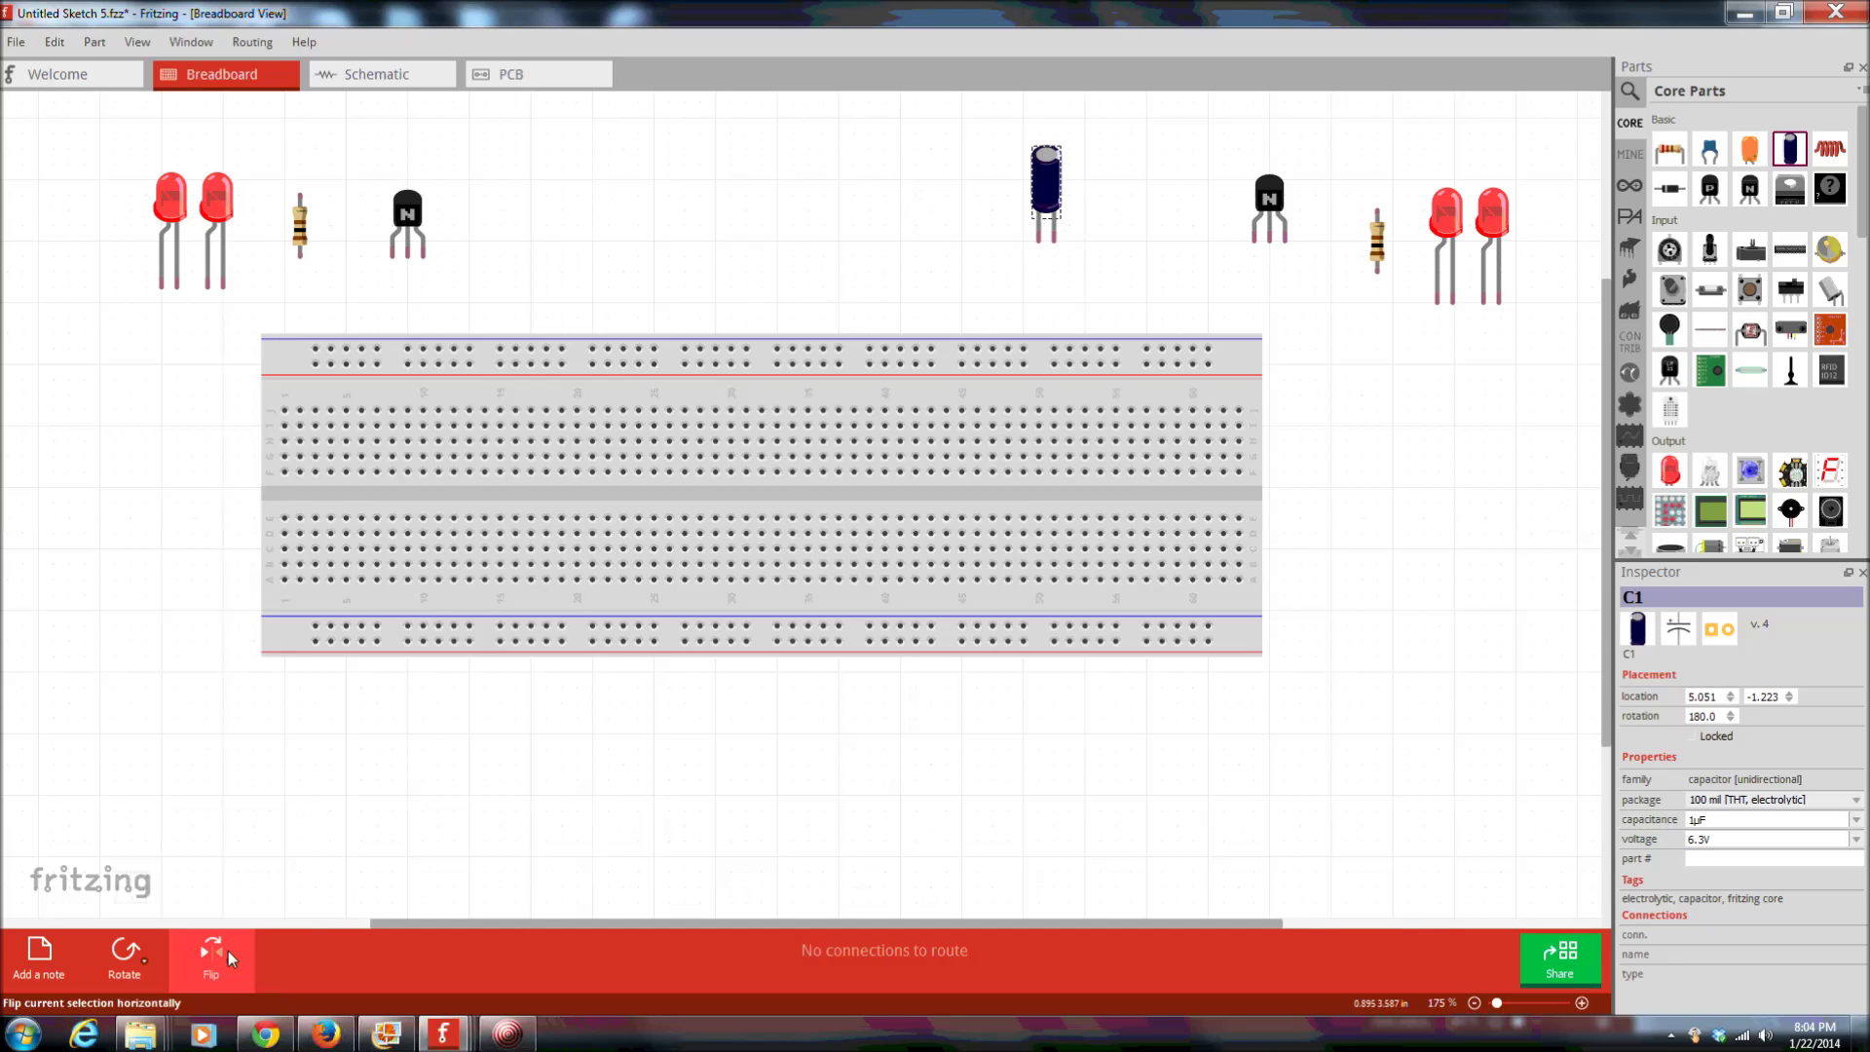
right_click(1045, 194)
click(1093, 265)
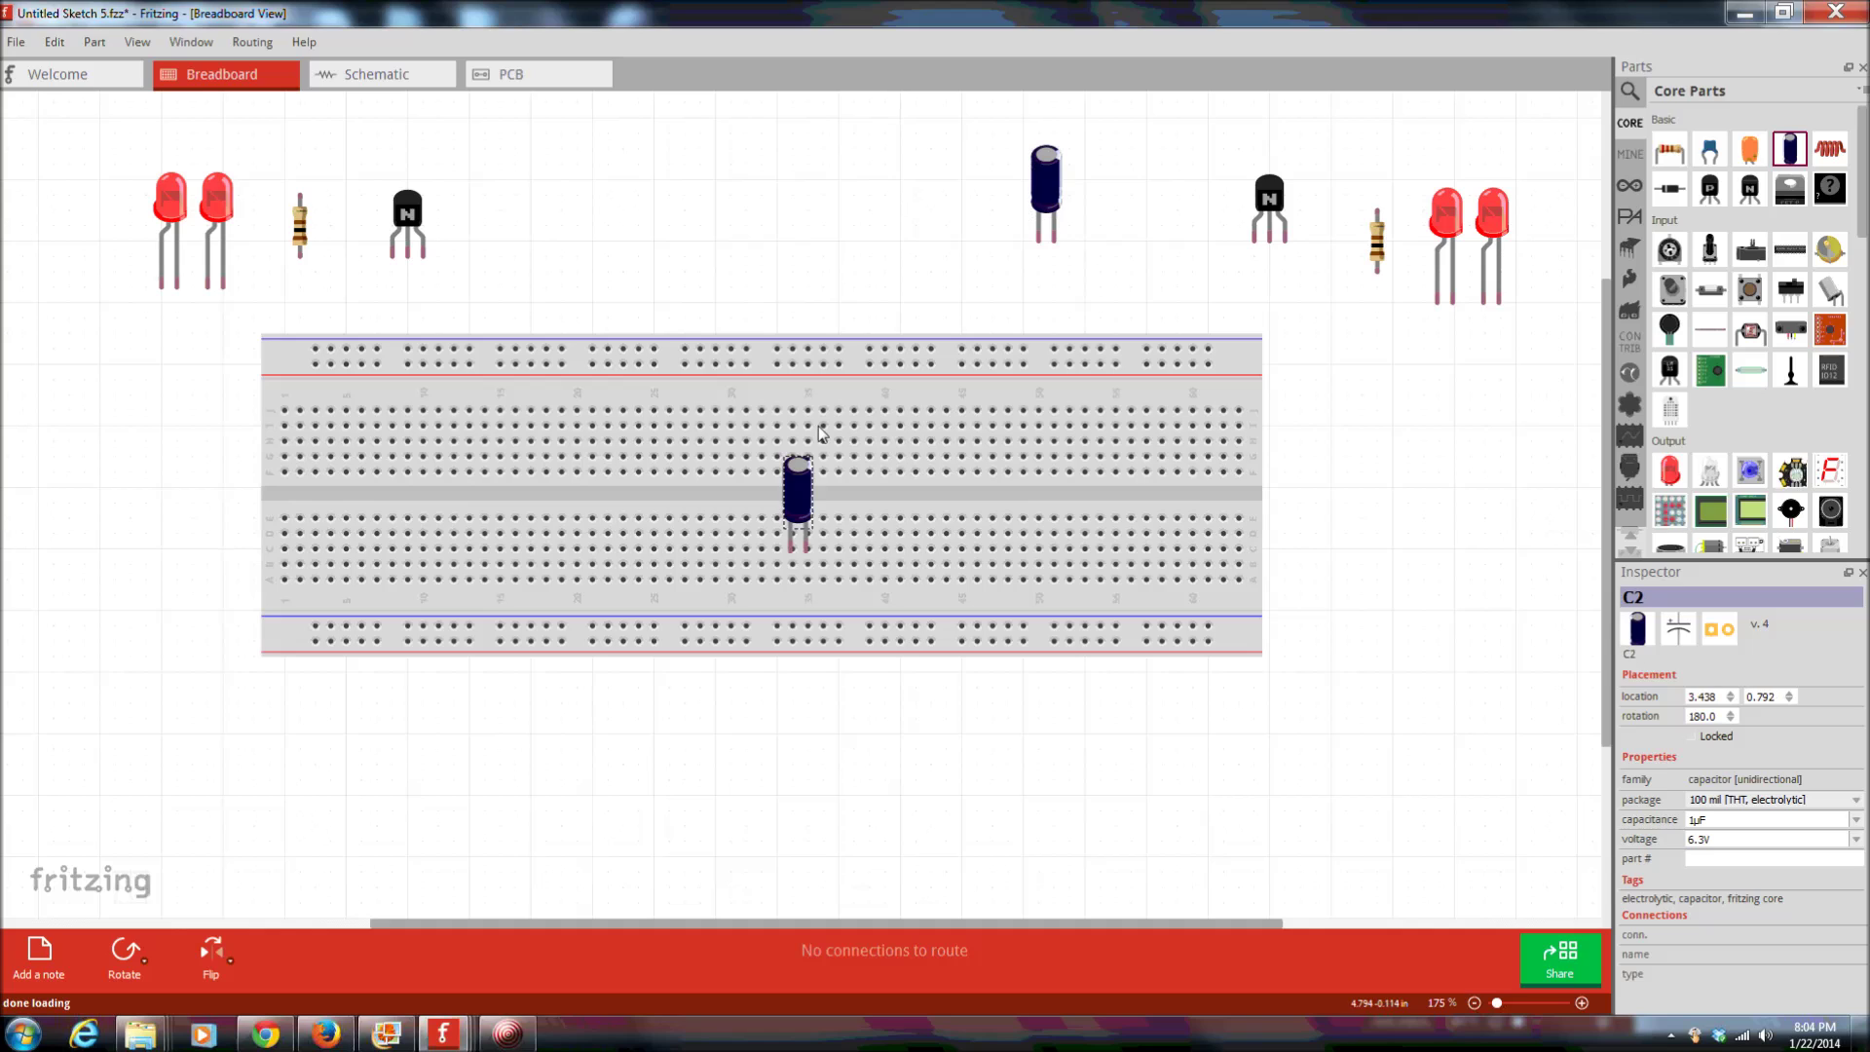
drag(800, 497, 559, 190)
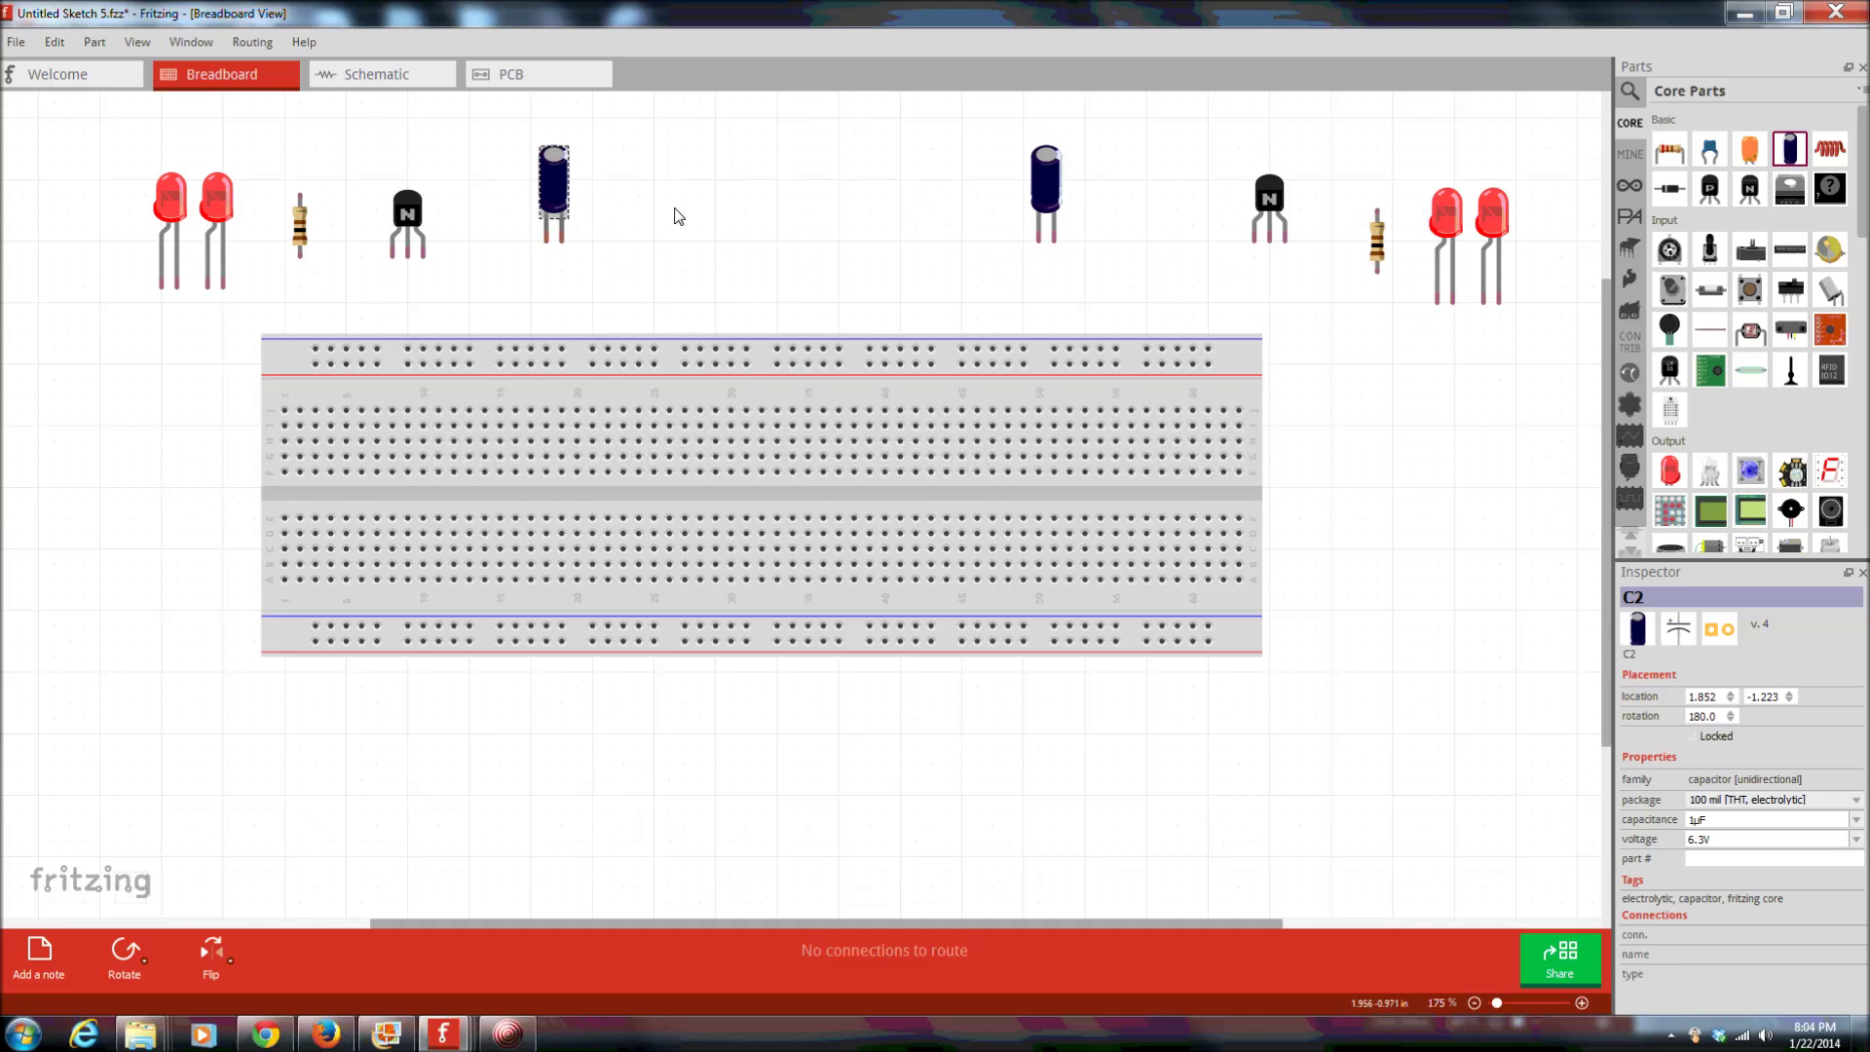
drag(1047, 194, 1140, 195)
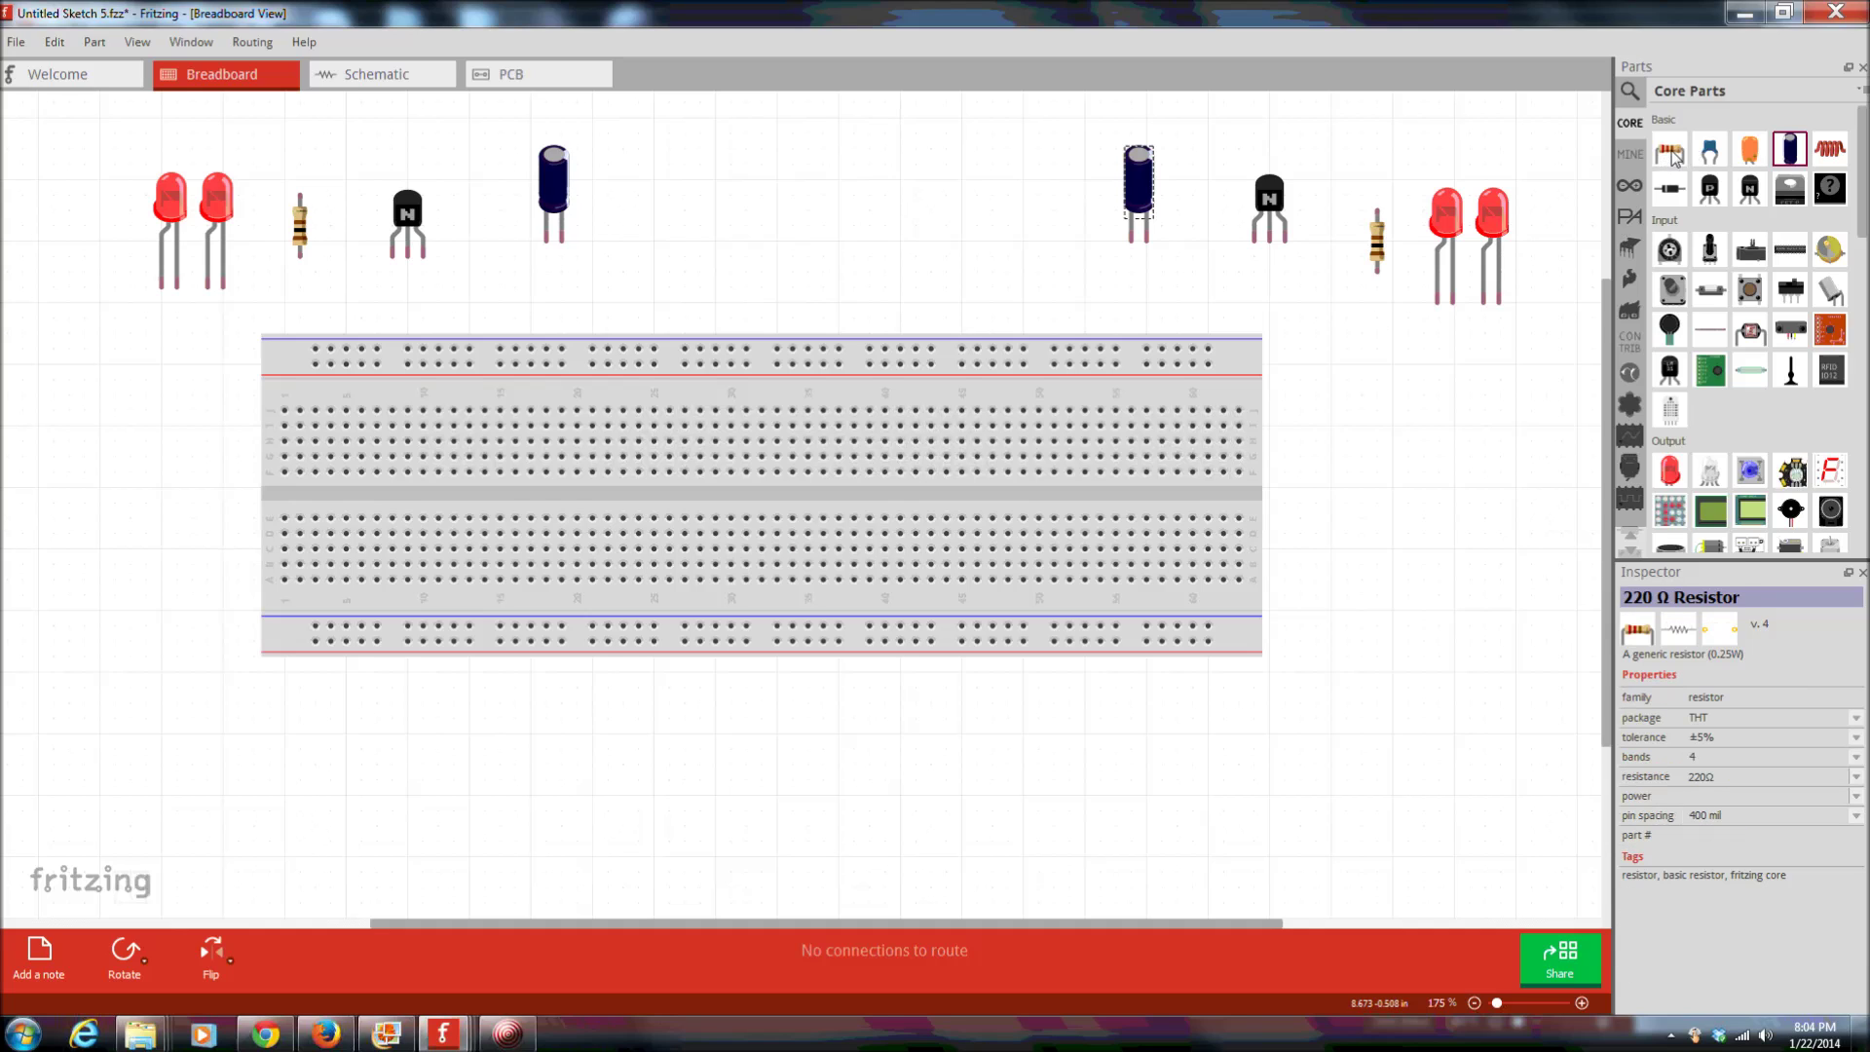
- Place upright resistor R3 above the breadboard and duplicate it as R4 beside the left capacitor
drag(1673, 156, 1007, 198)
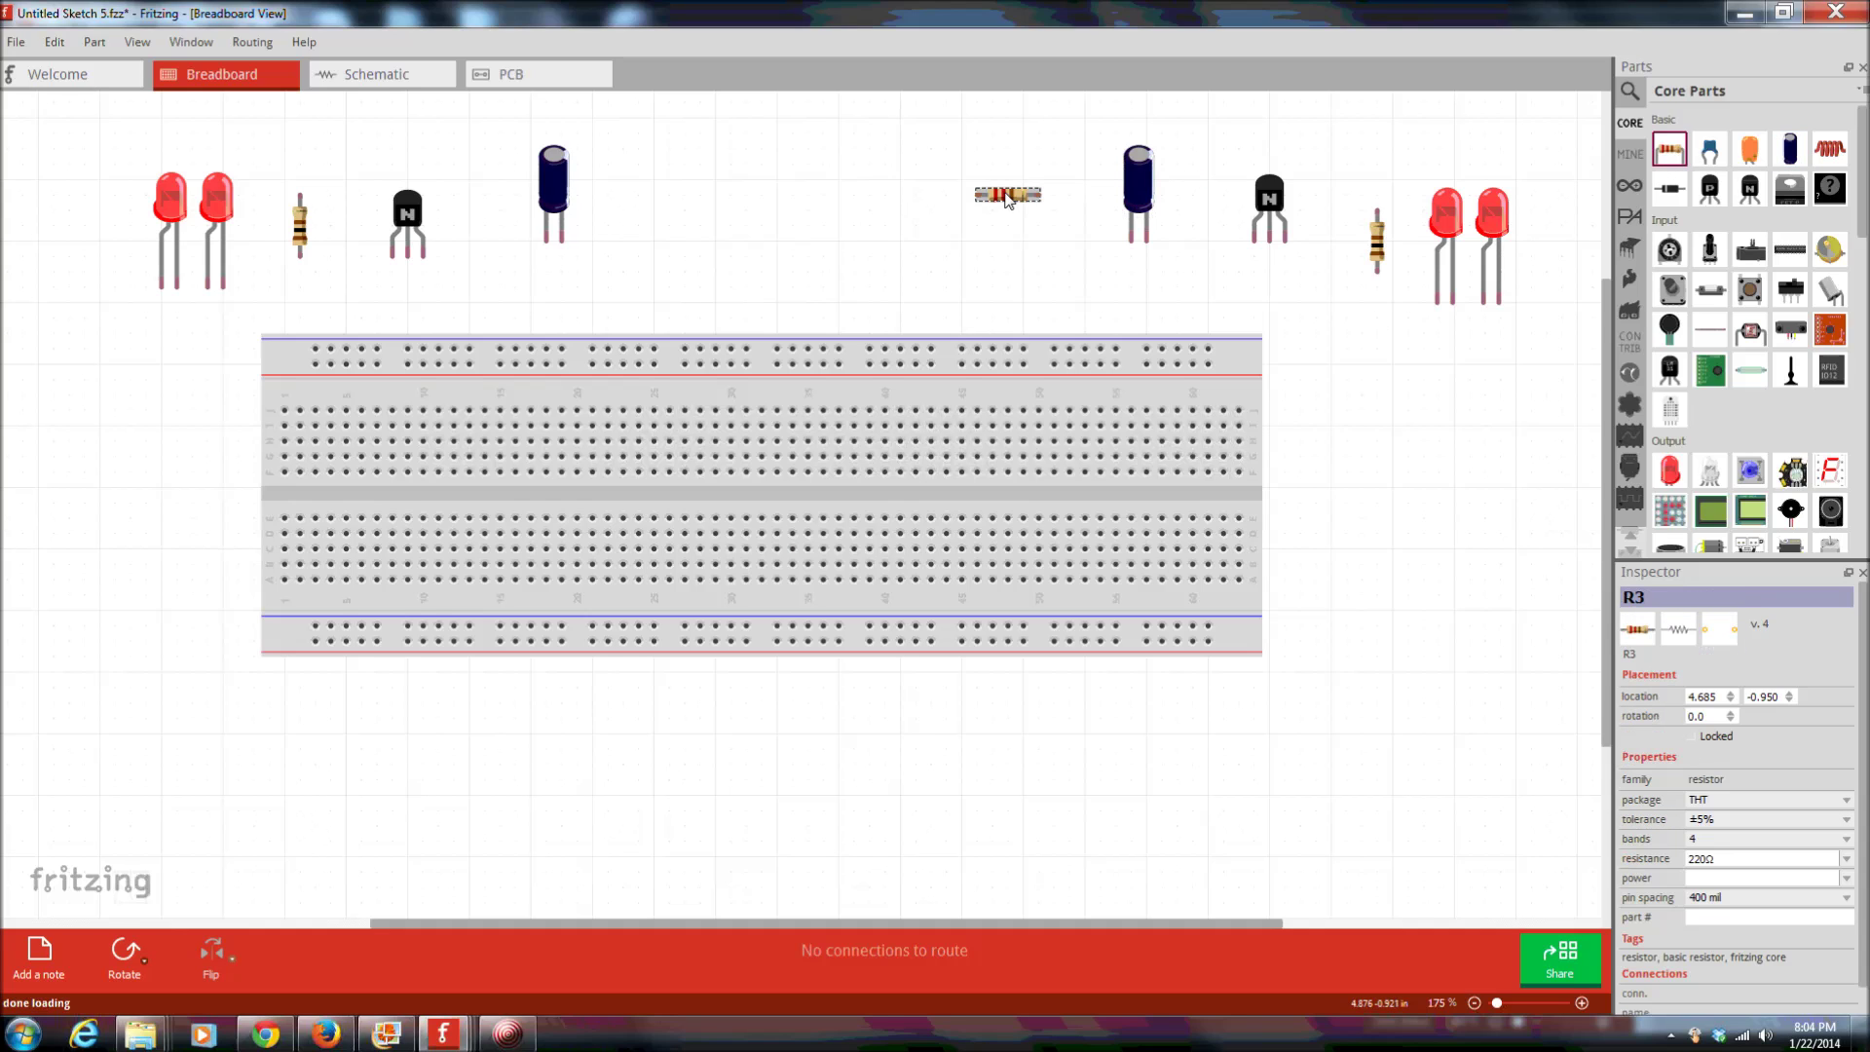
click(125, 950)
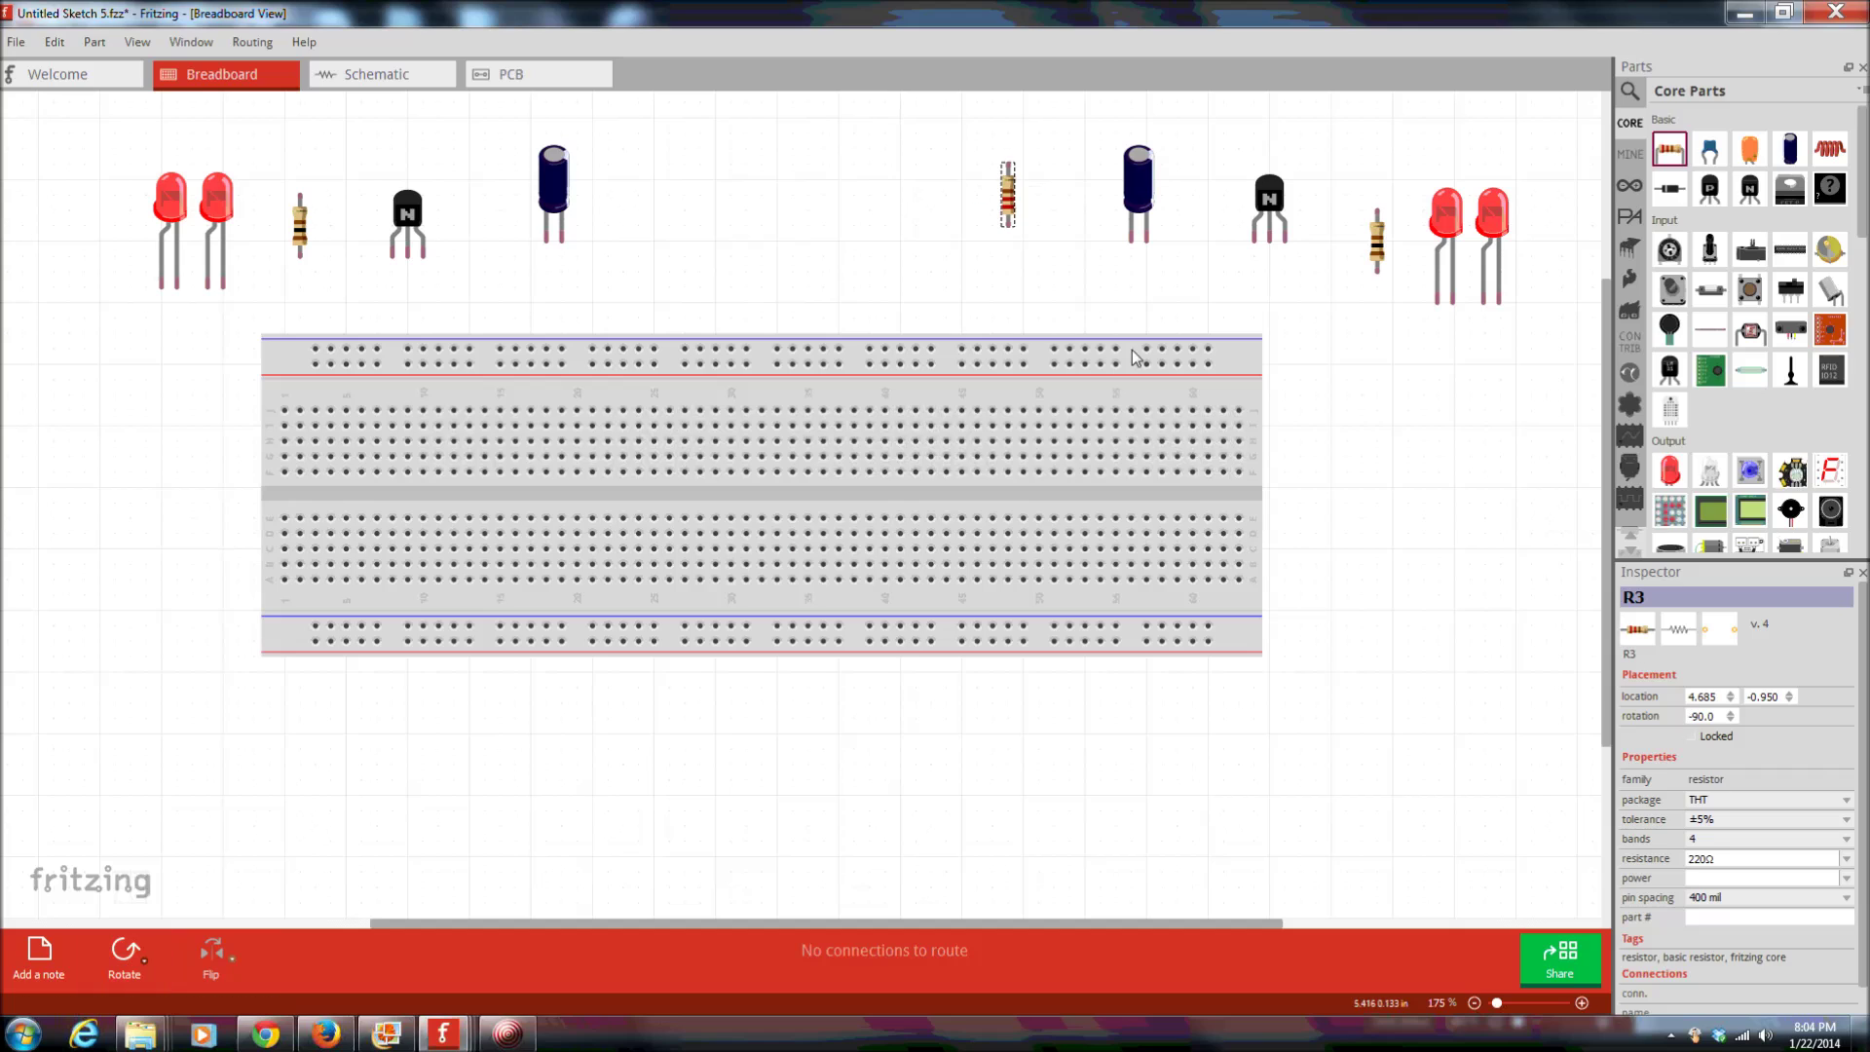
right_click(1011, 197)
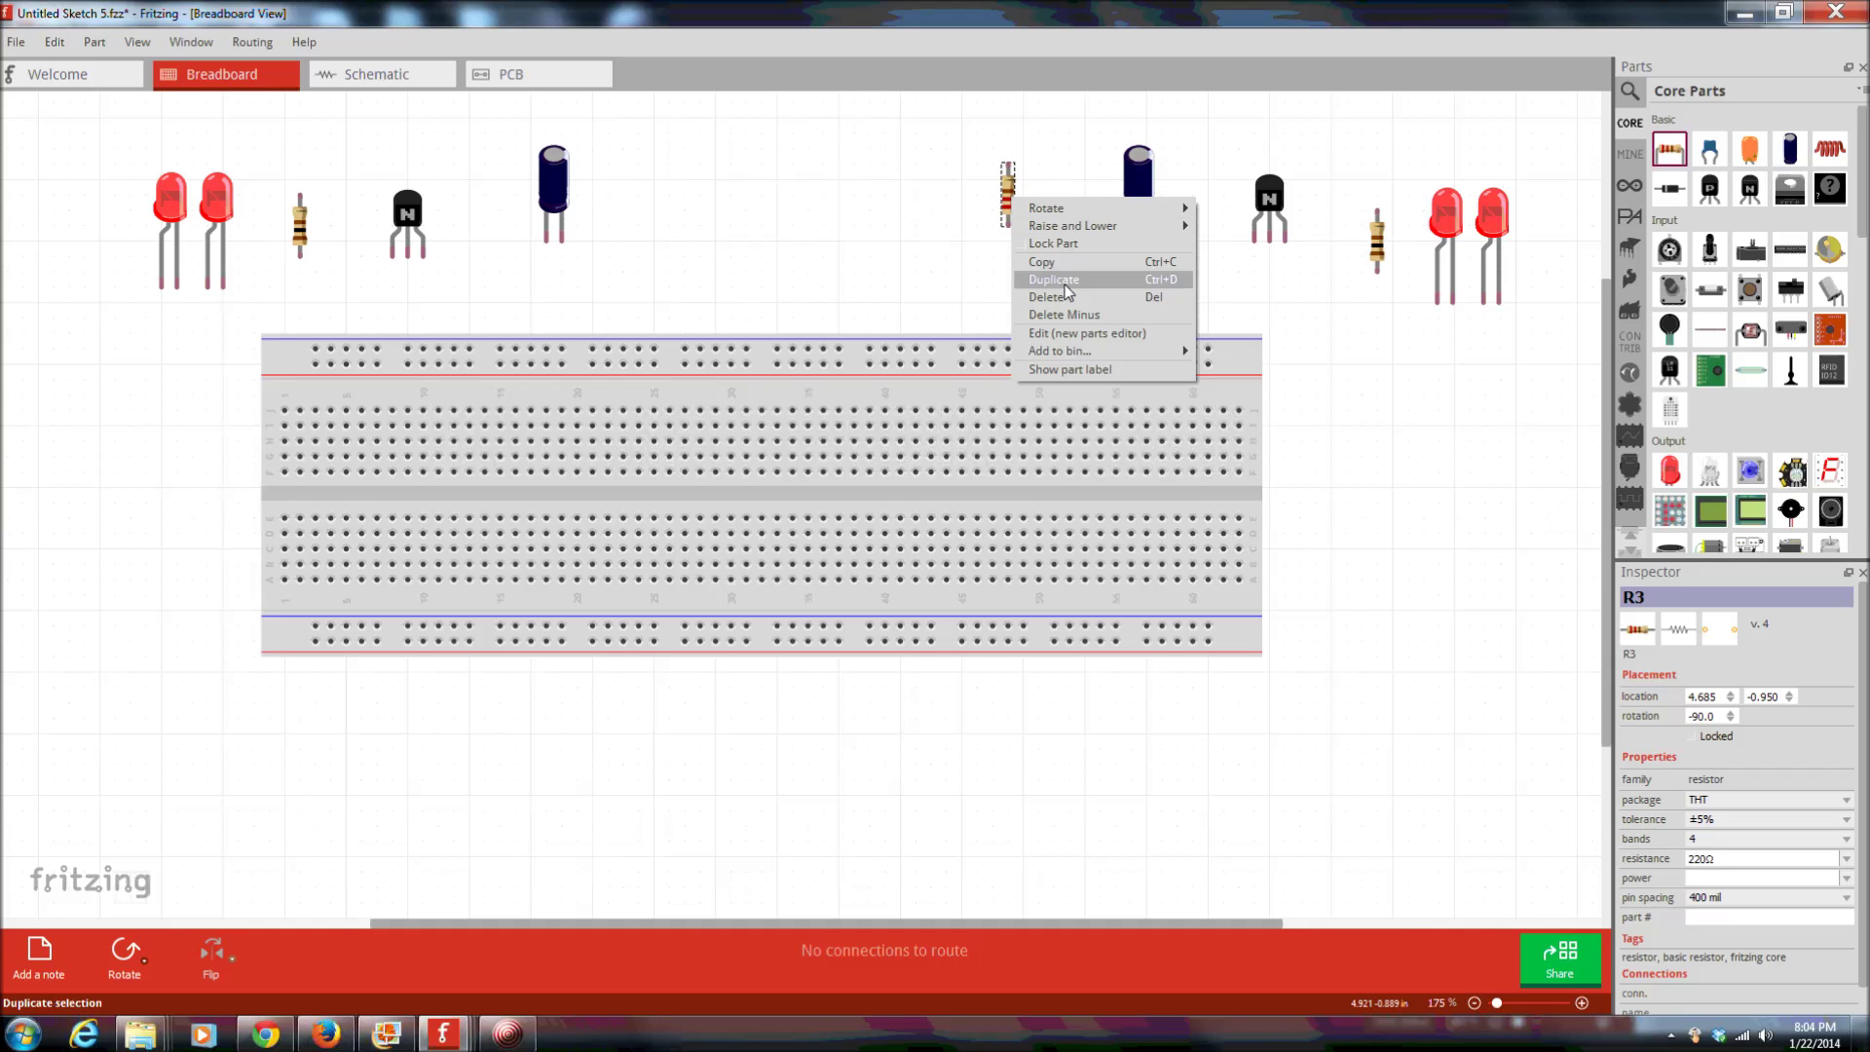
click(1054, 280)
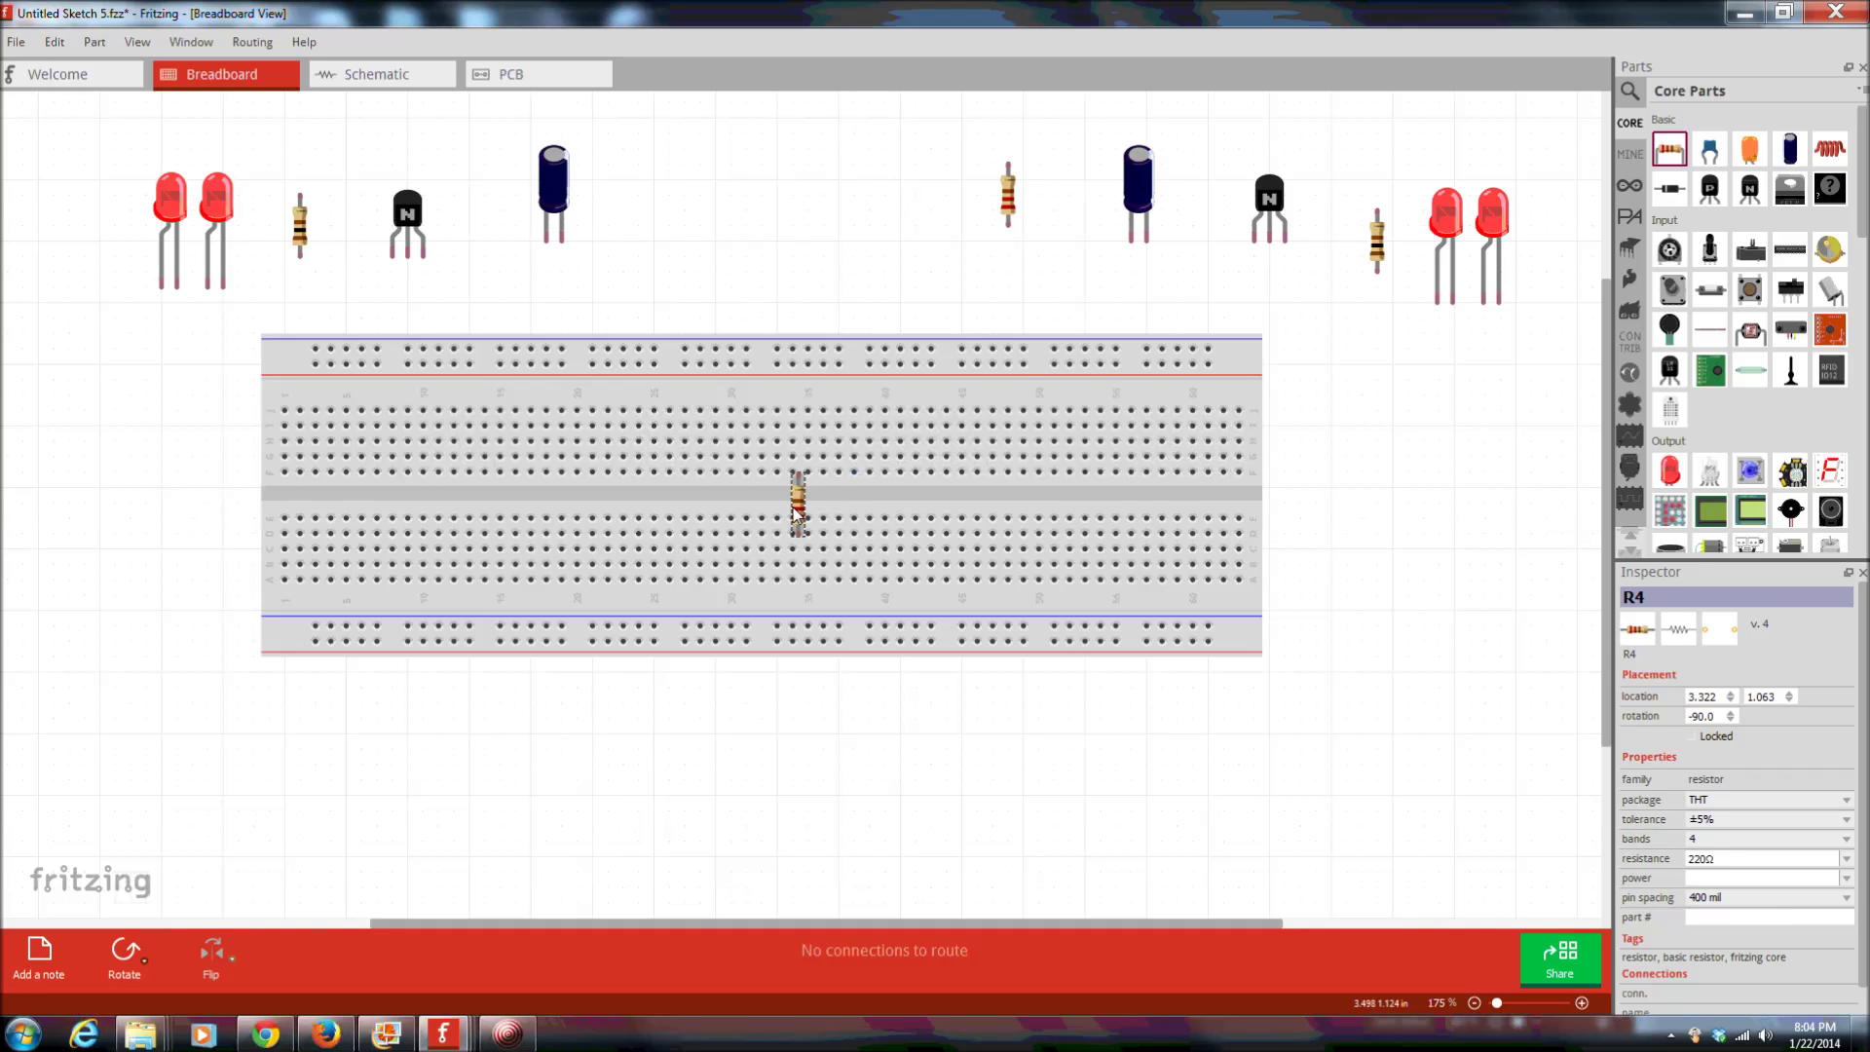
drag(797, 515, 625, 202)
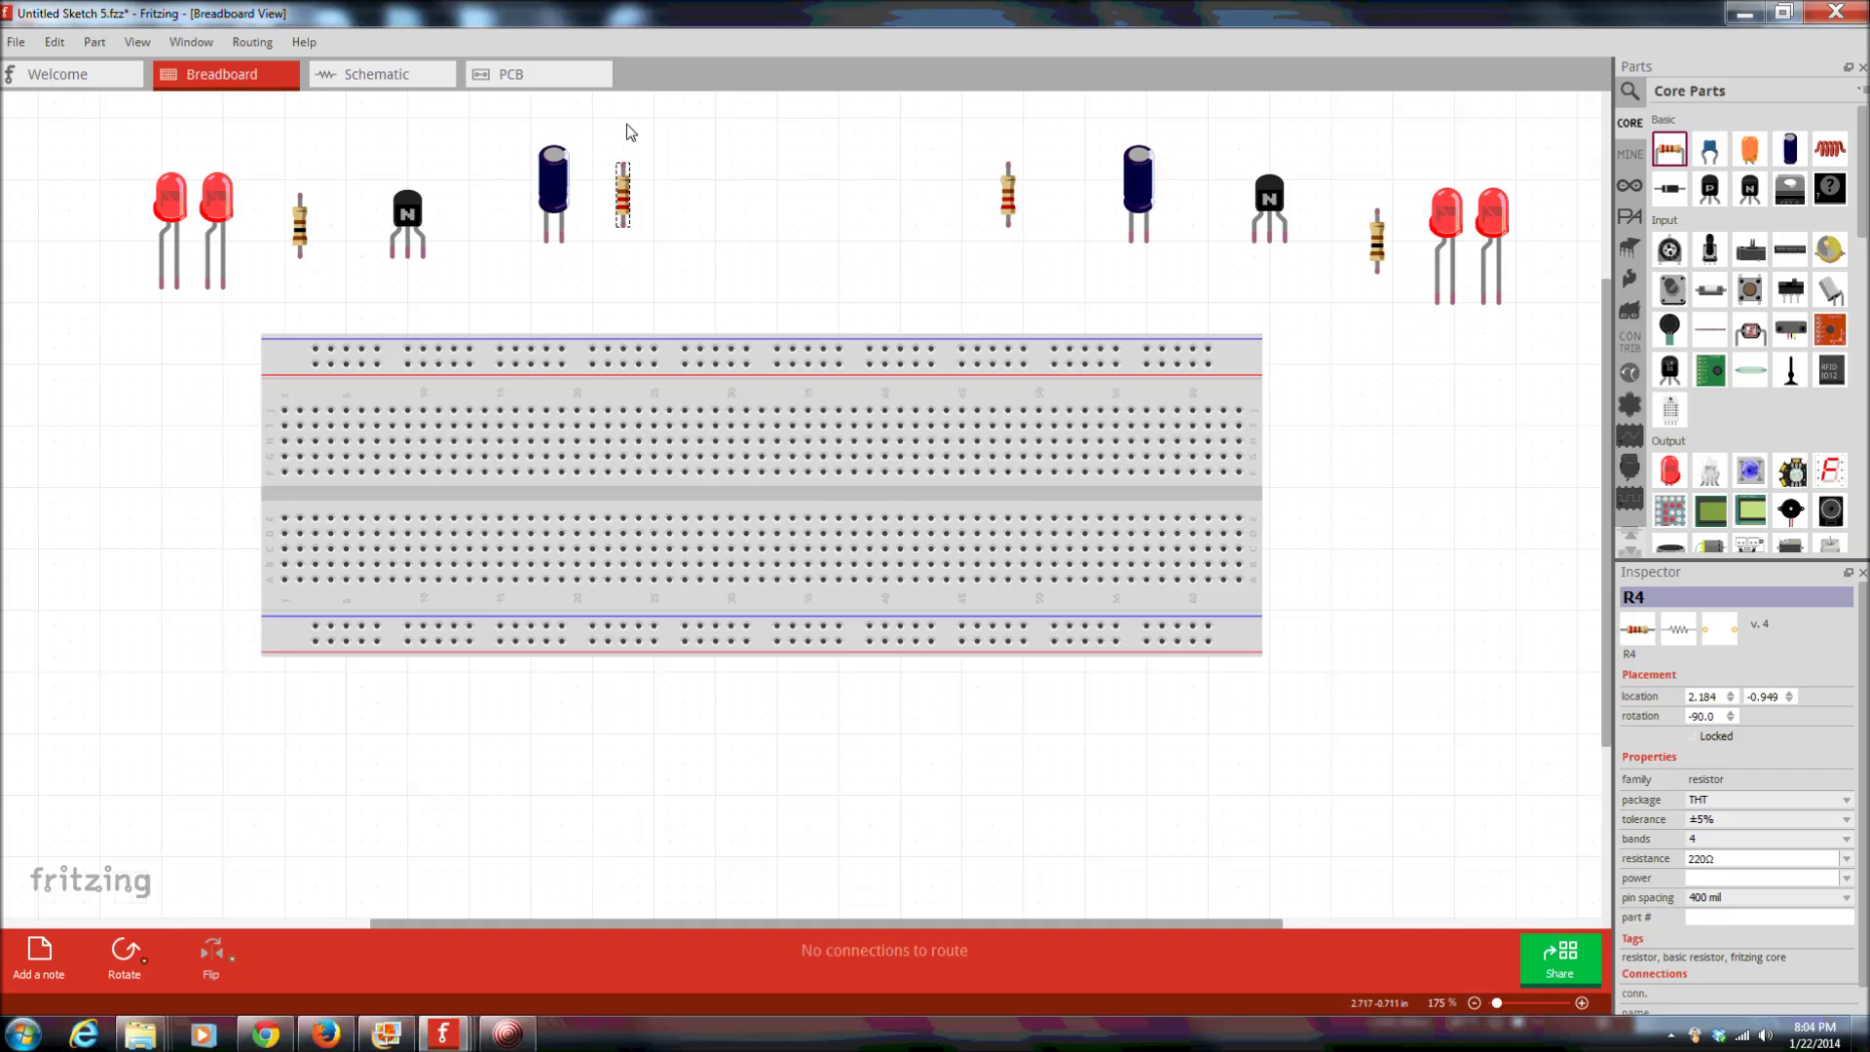
- Set R4's resistance to 82kΩ in the Inspector
click(1827, 862)
click(1846, 859)
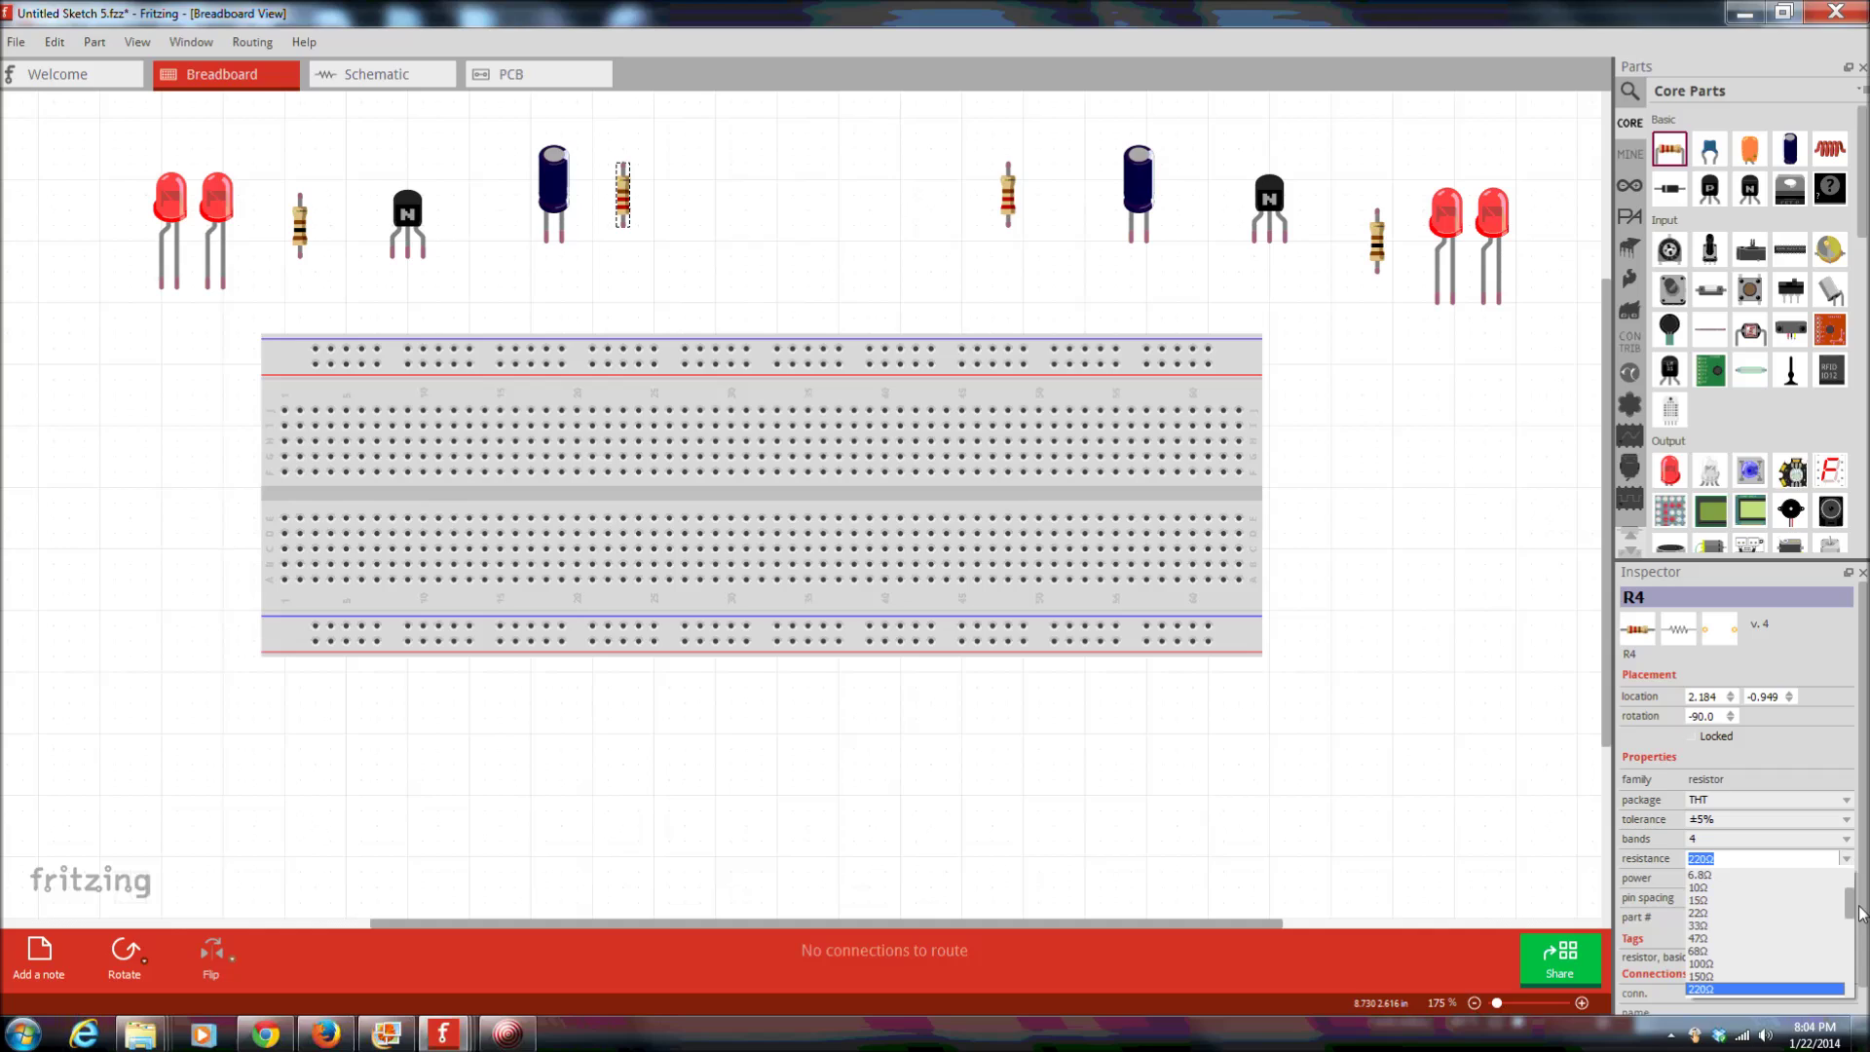
drag(1862, 912, 1864, 977)
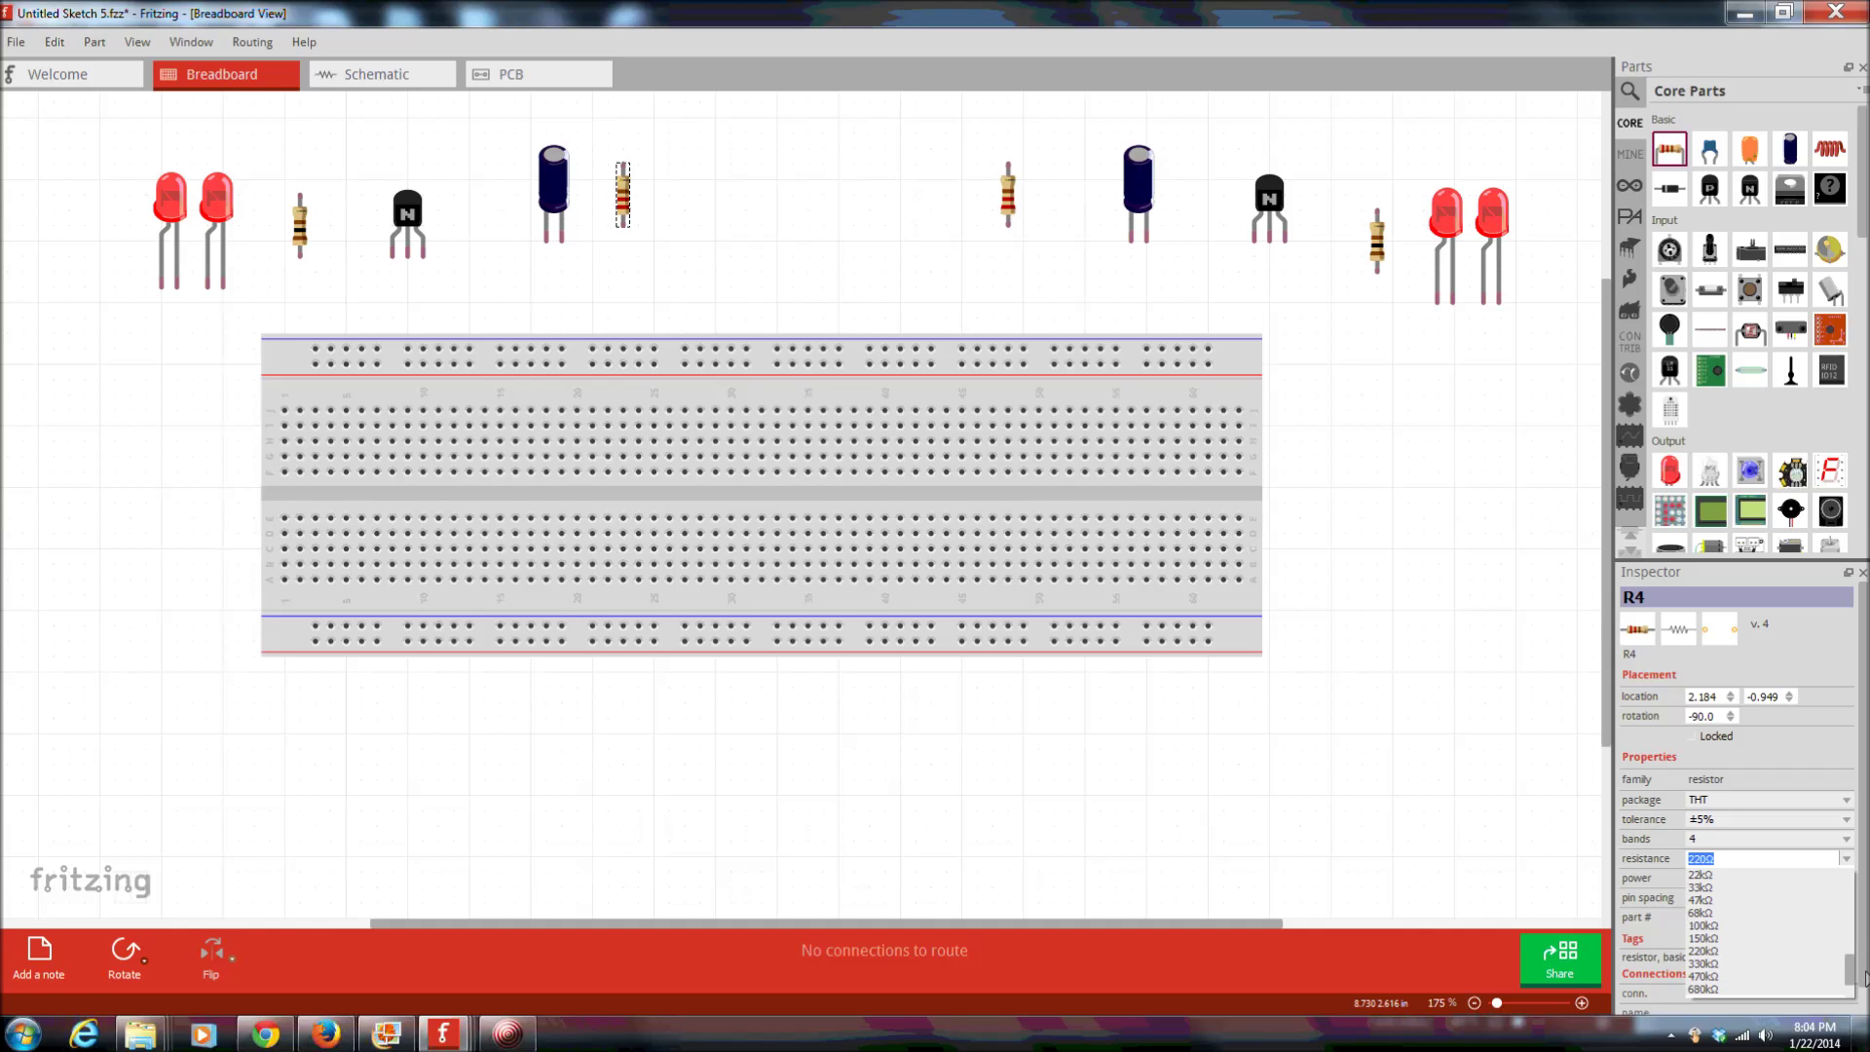
click(1736, 859)
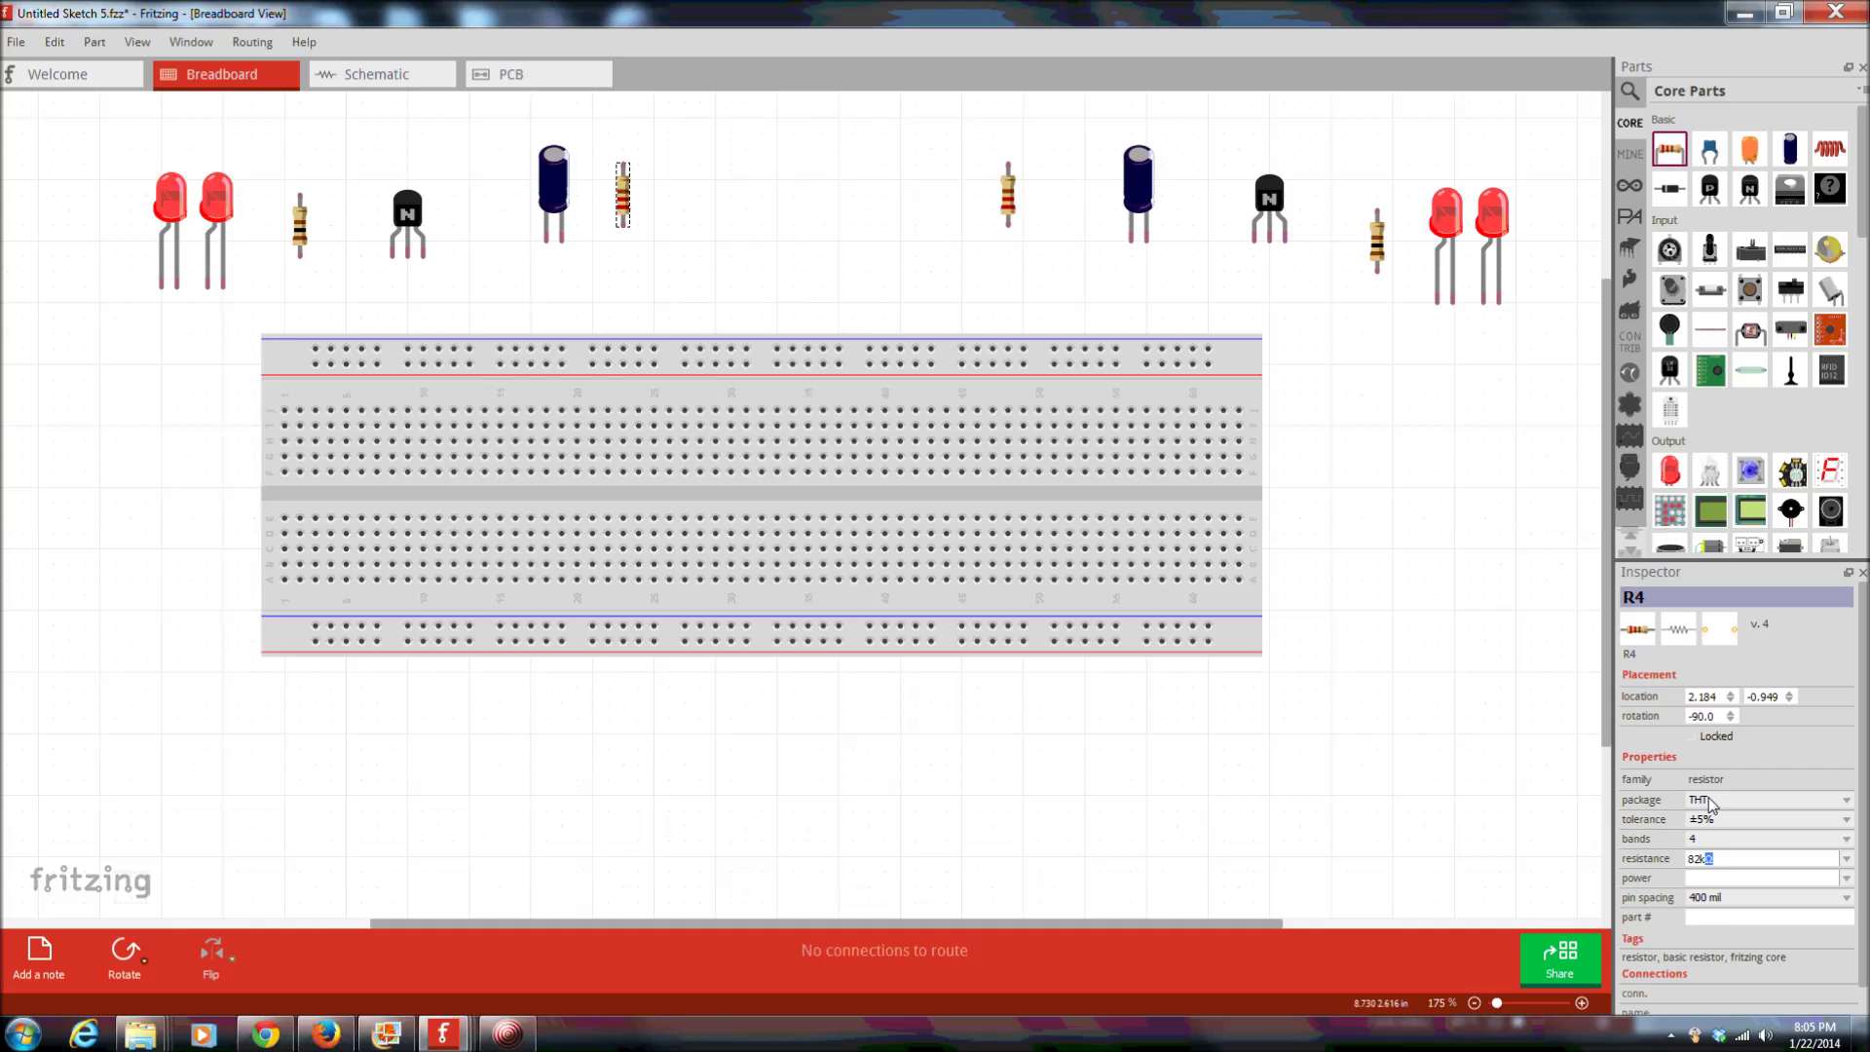
text(82k)
key(Return)
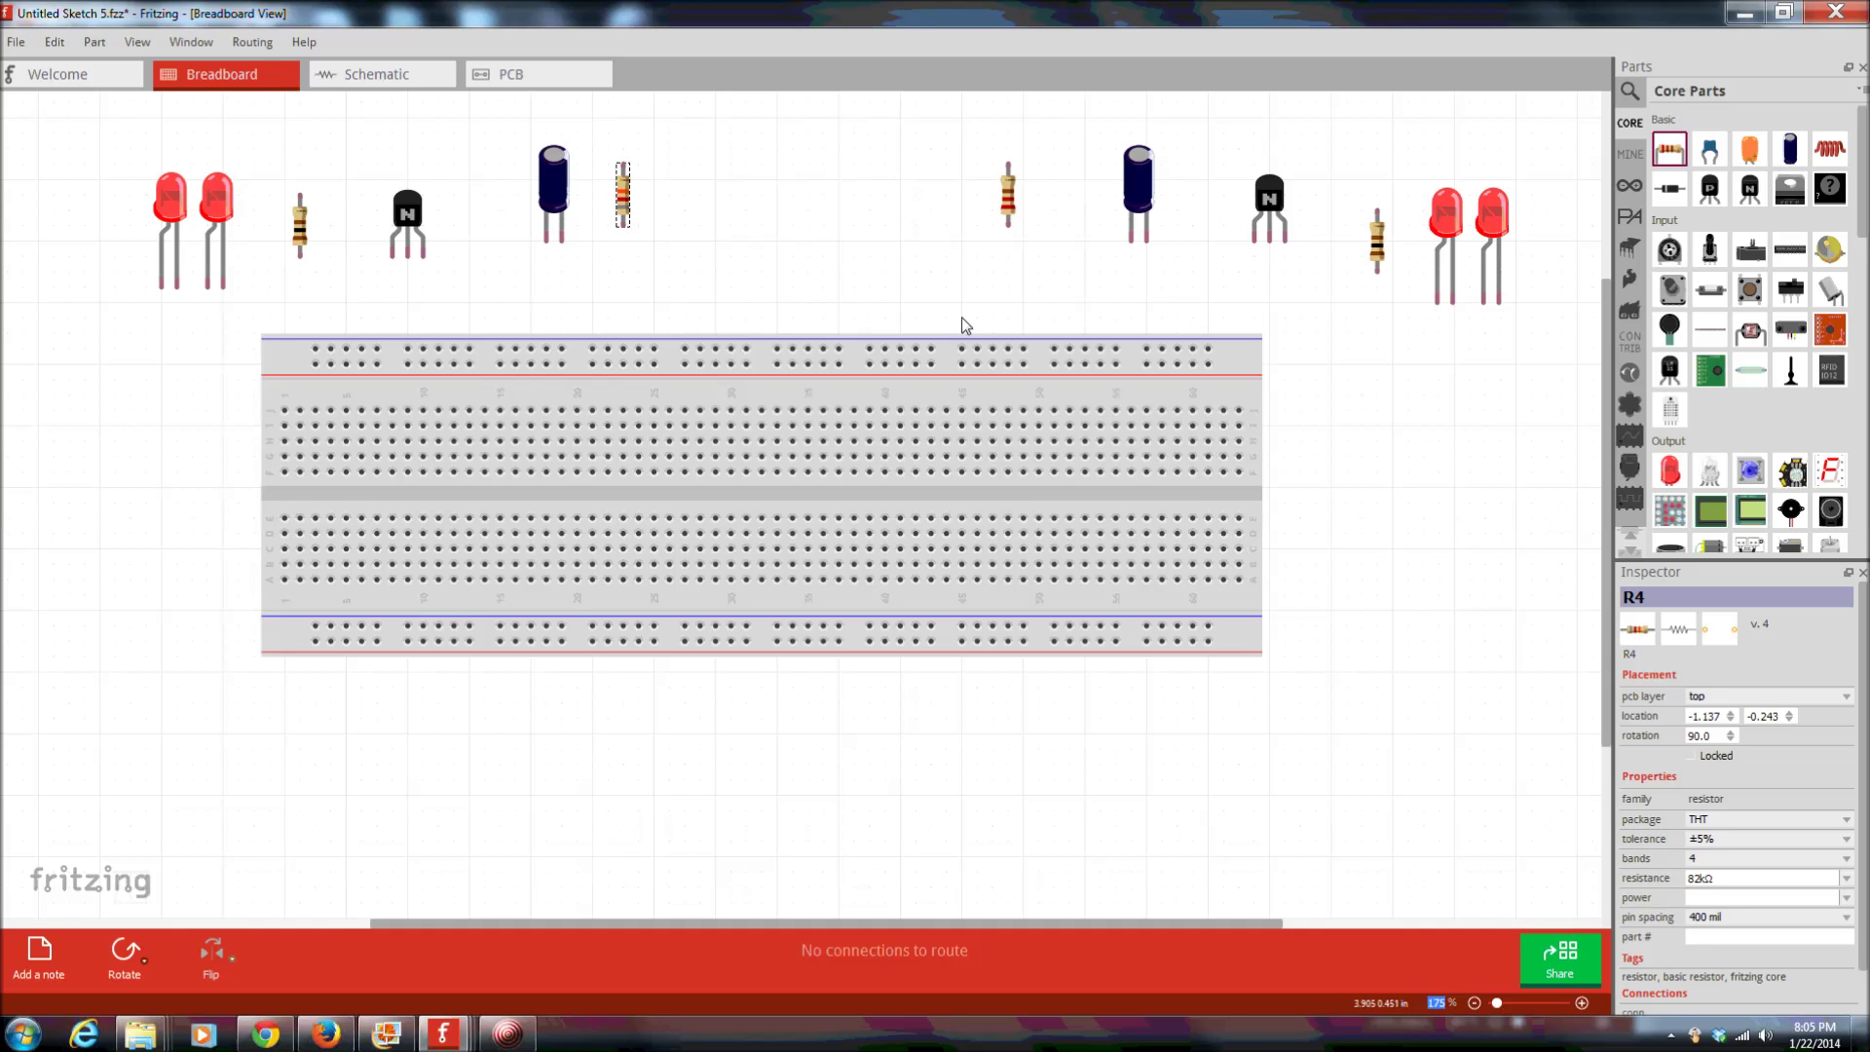
- Set resistor R3 to 100kΩ, then bring up the Xmas Tree circuit photo
click(1013, 212)
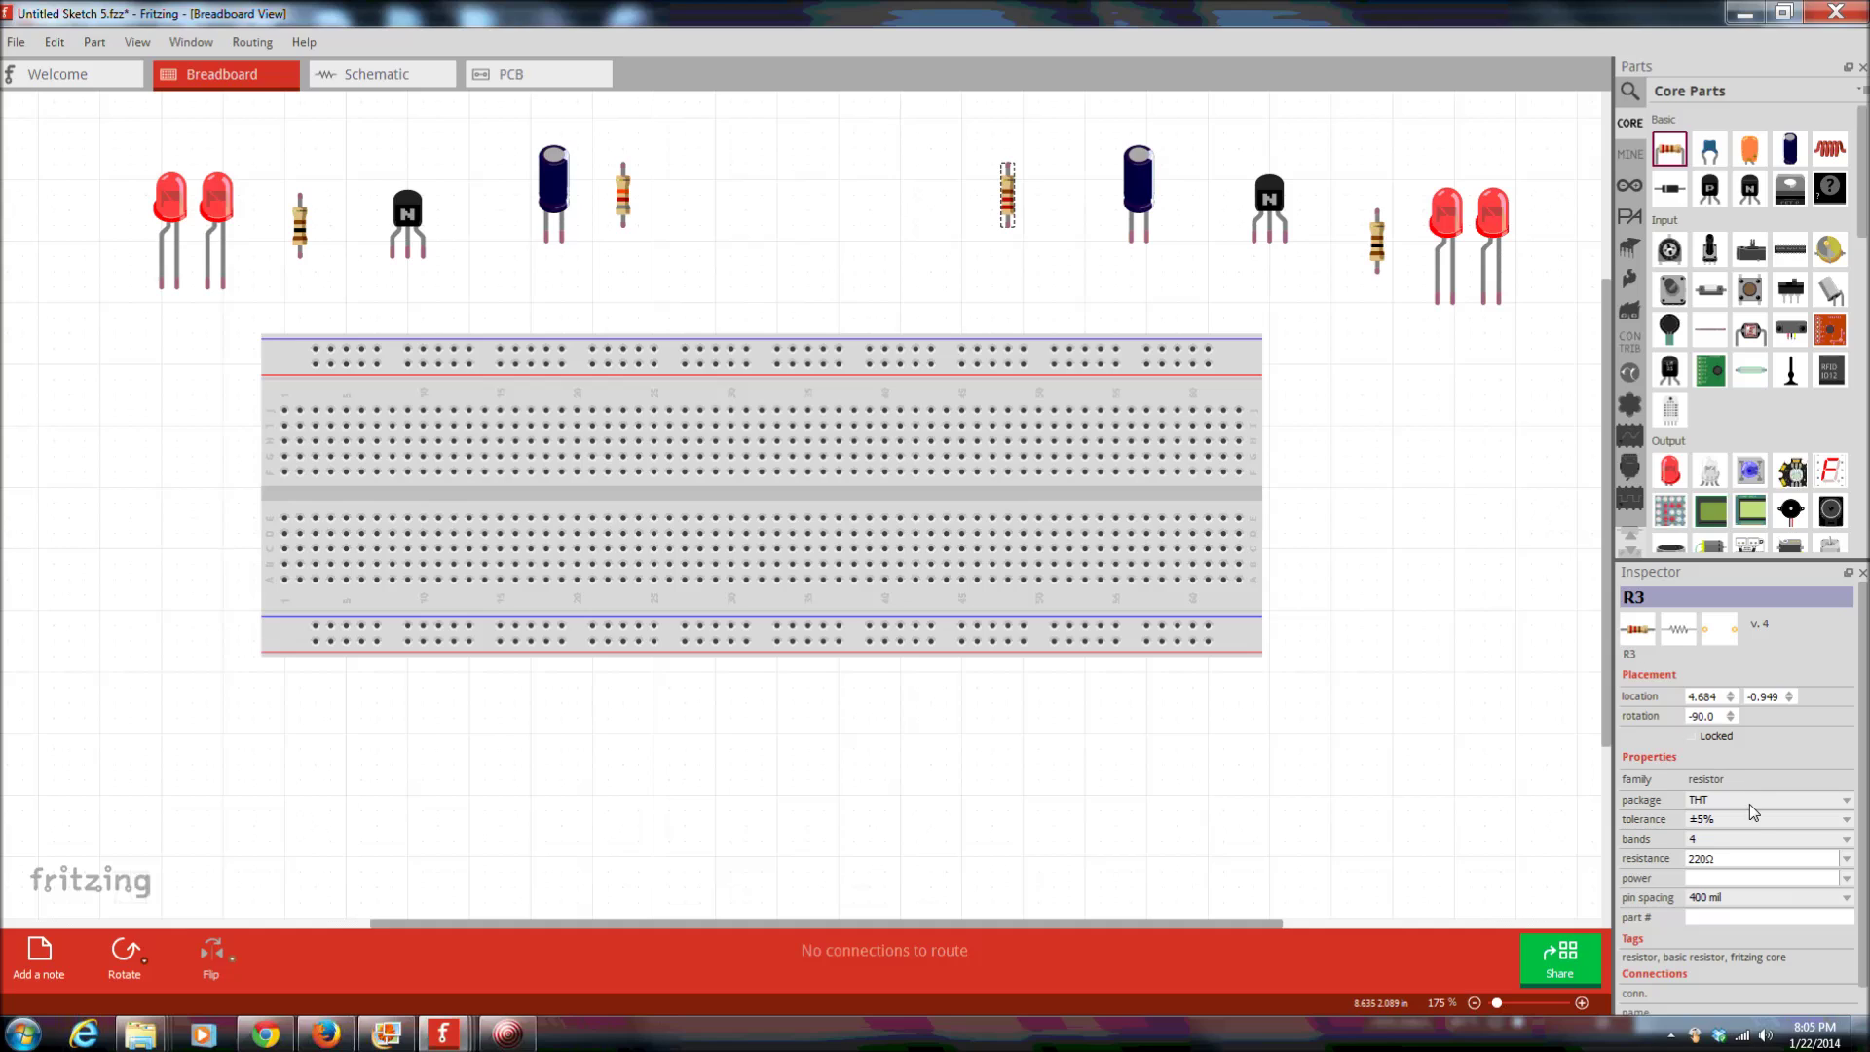
click(1848, 864)
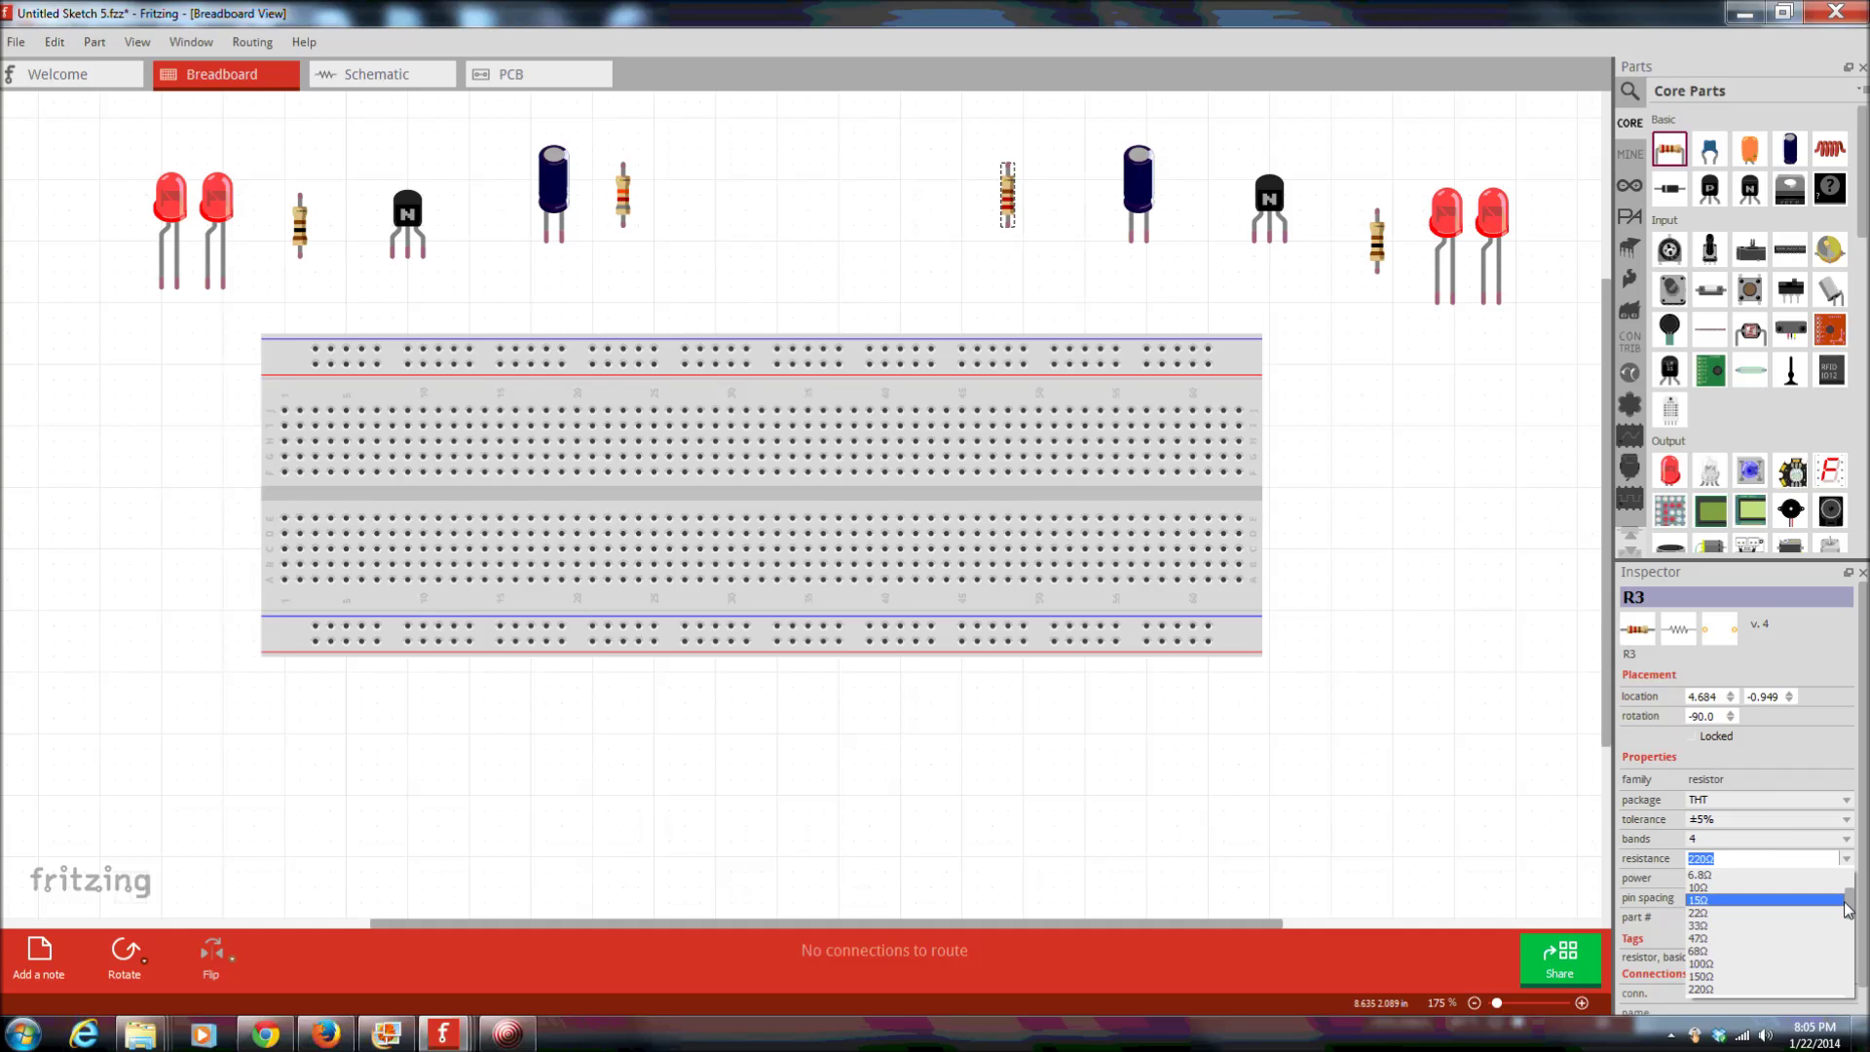
click(1836, 938)
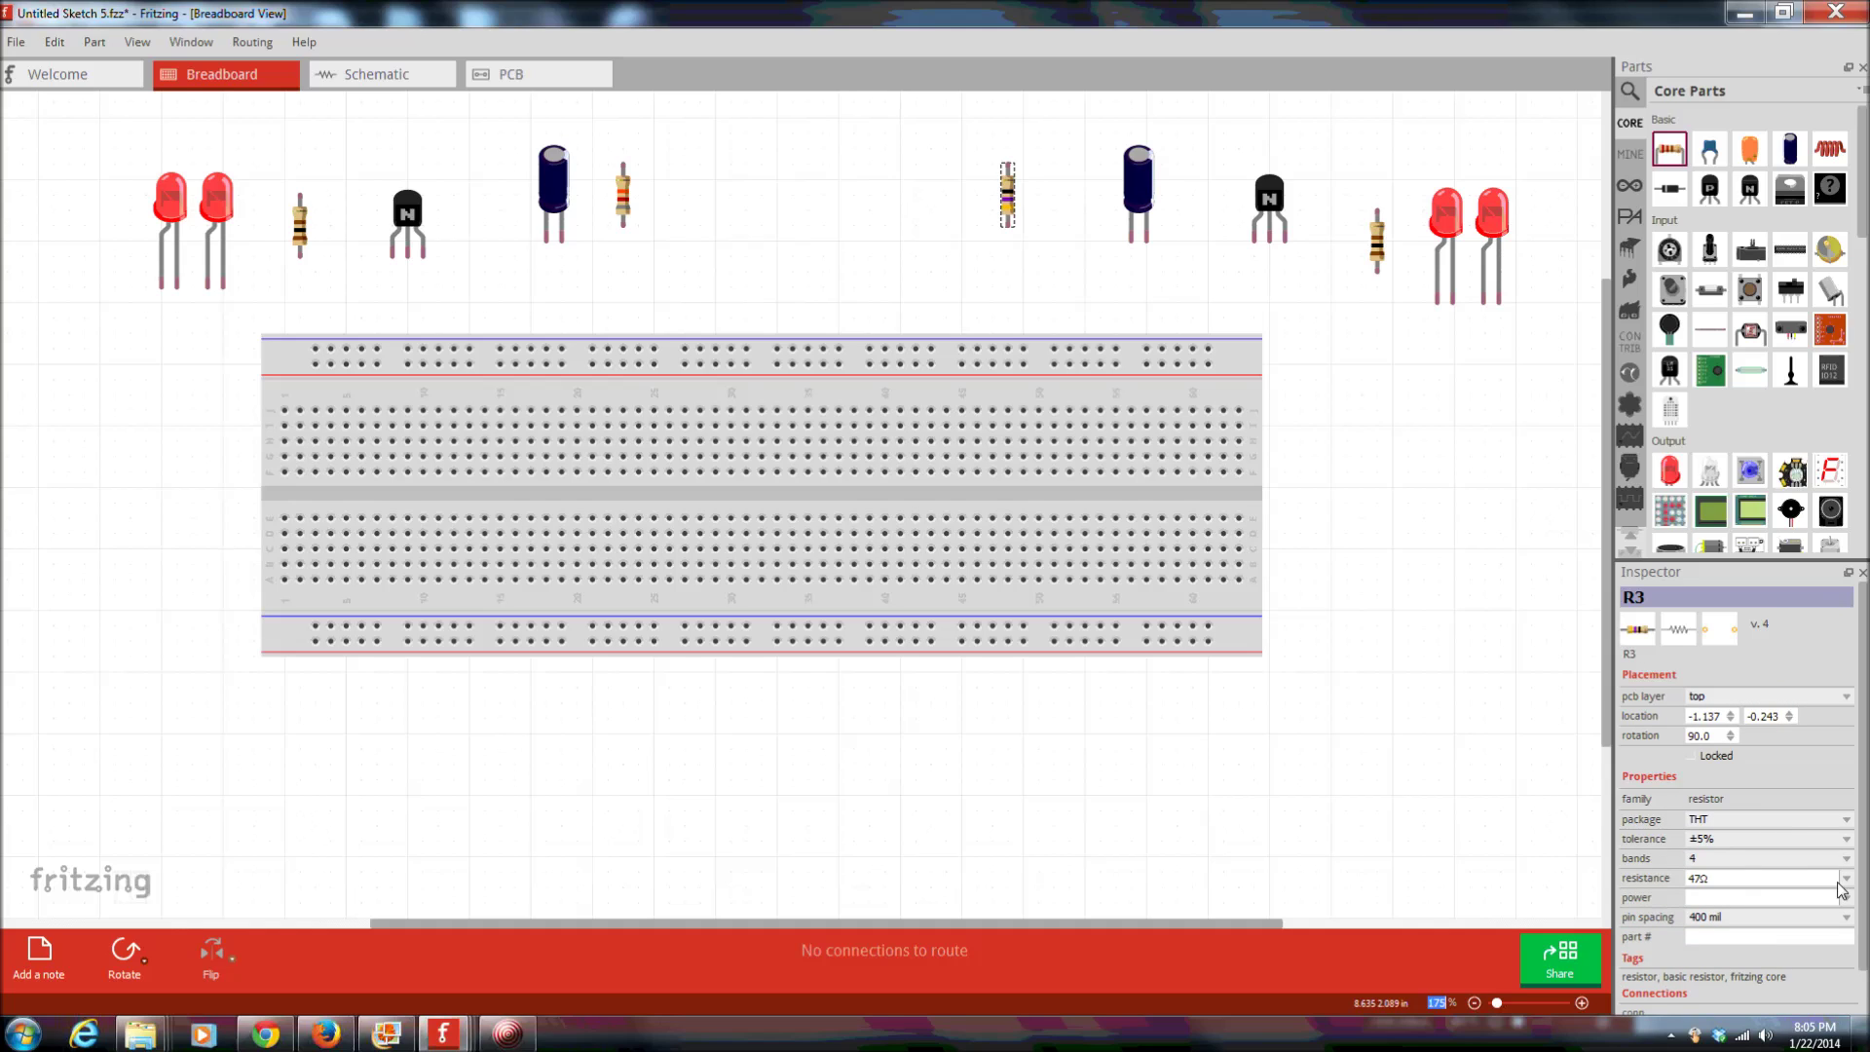
click(1848, 885)
drag(1851, 901, 1856, 977)
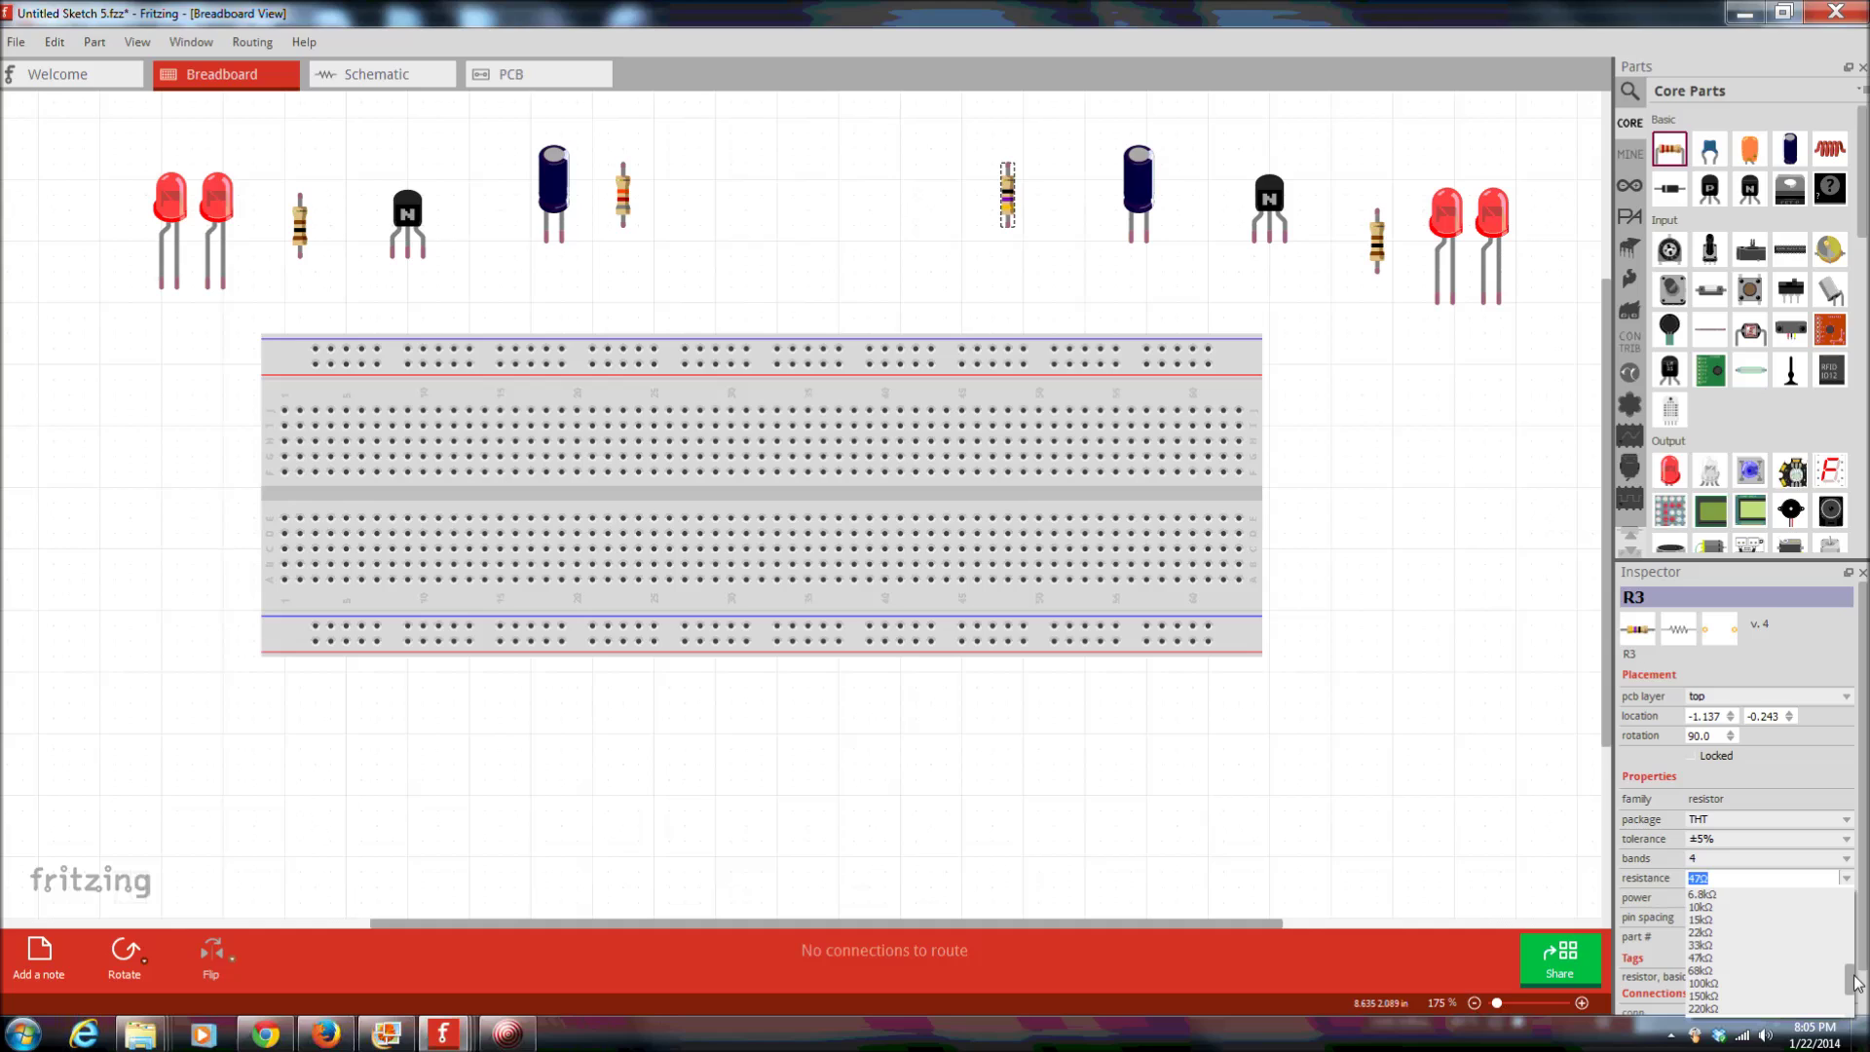
click(1750, 984)
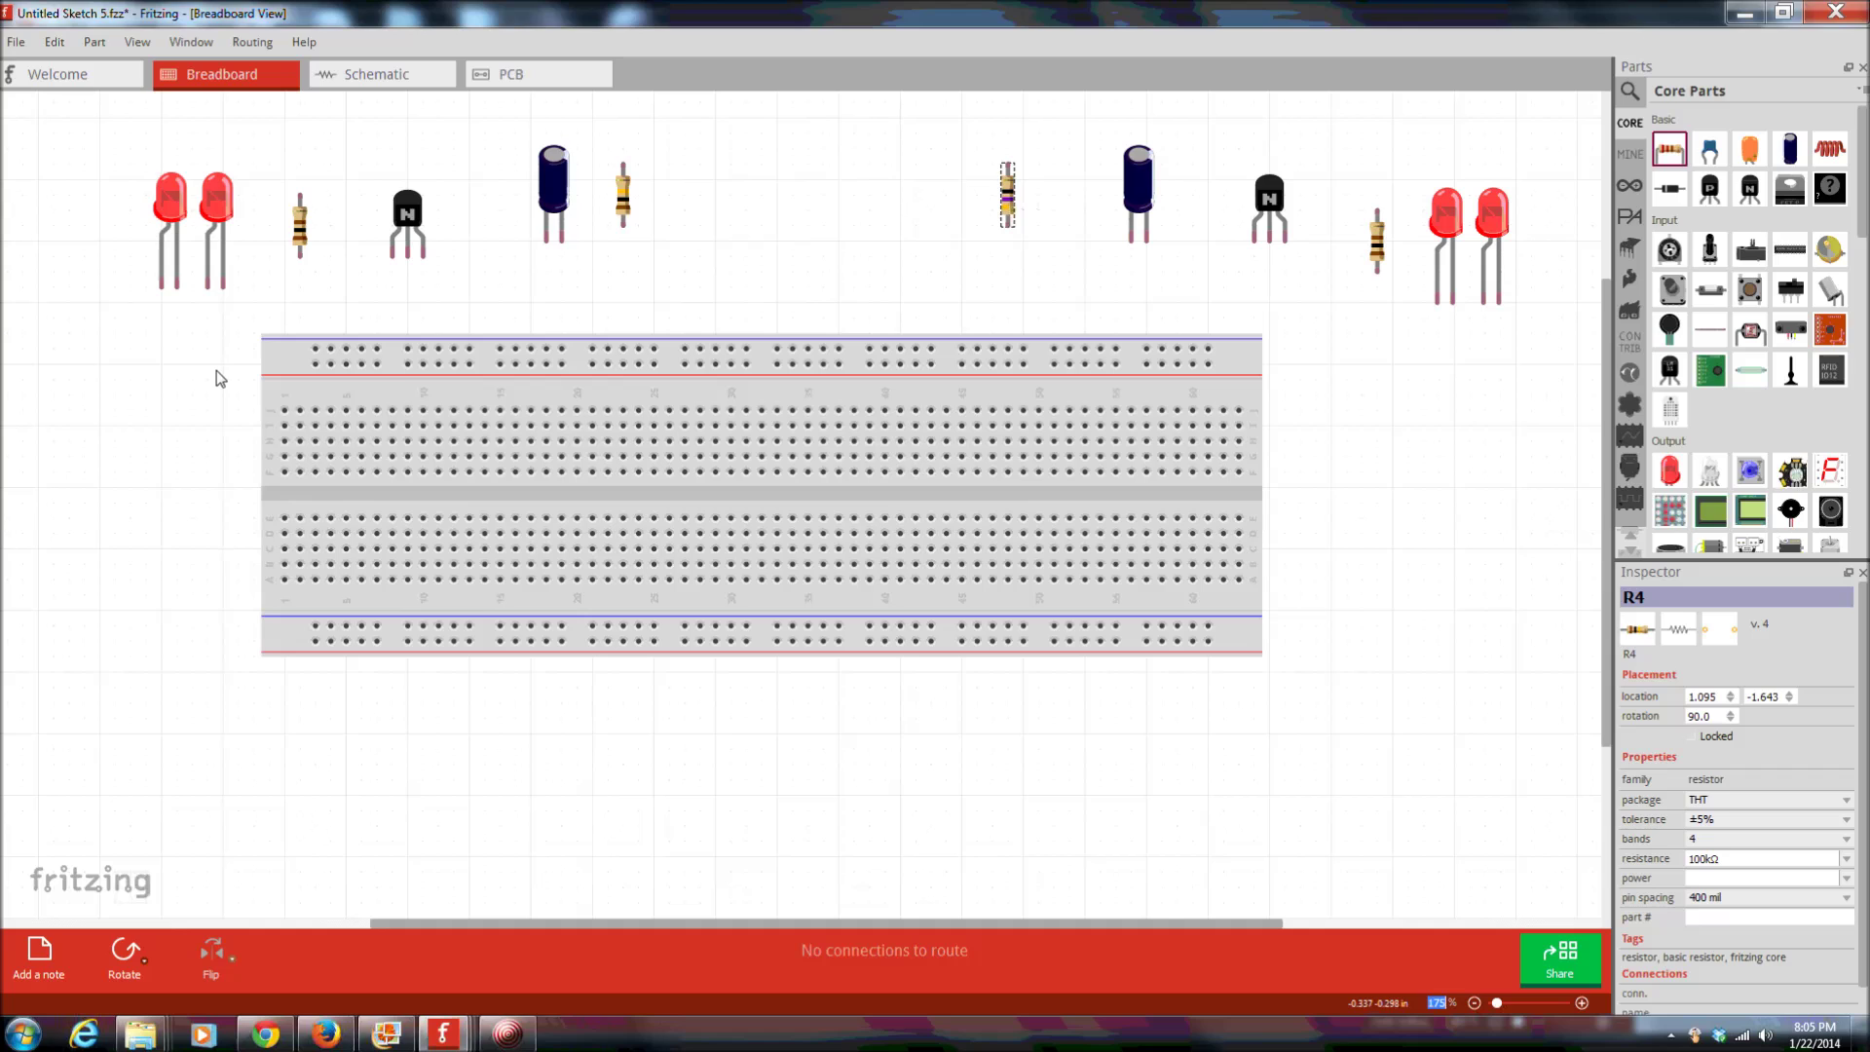
click(382, 1035)
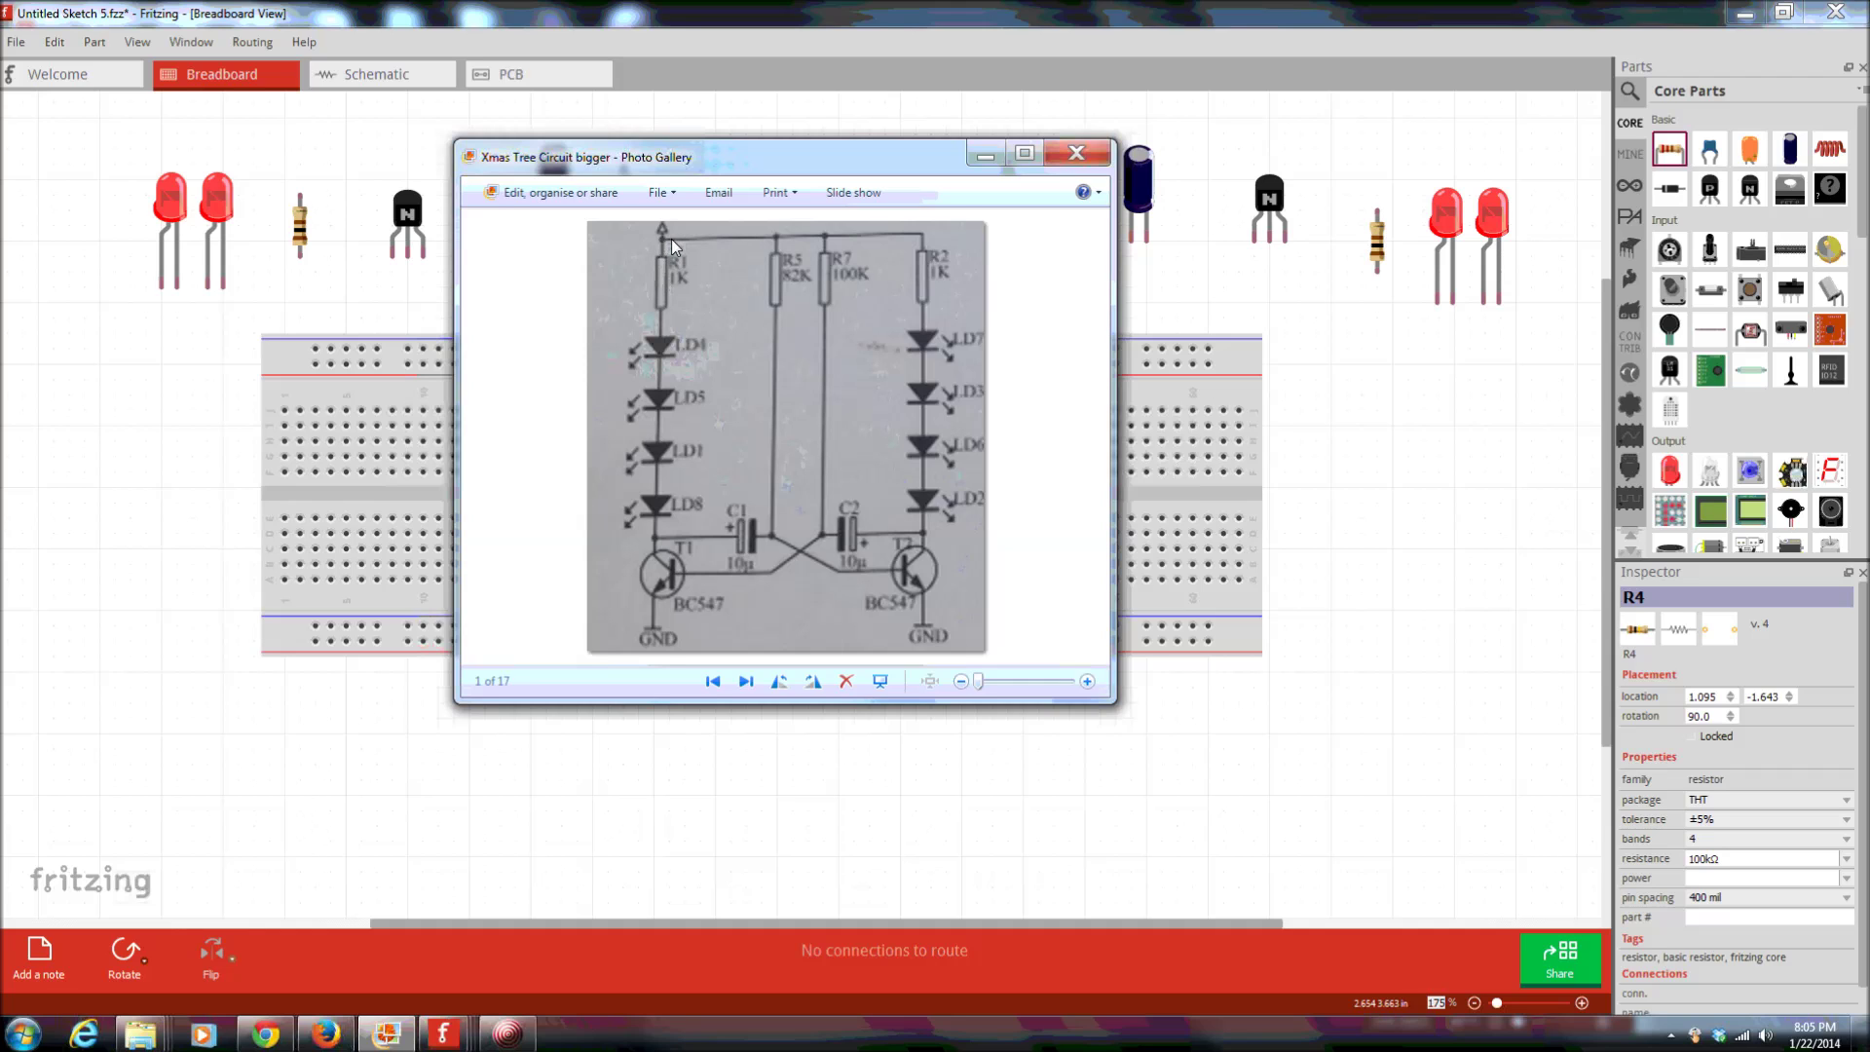
- Return to the Fritzing sketch and shift the breadboard further left
click(1380, 433)
drag(915, 394, 738, 405)
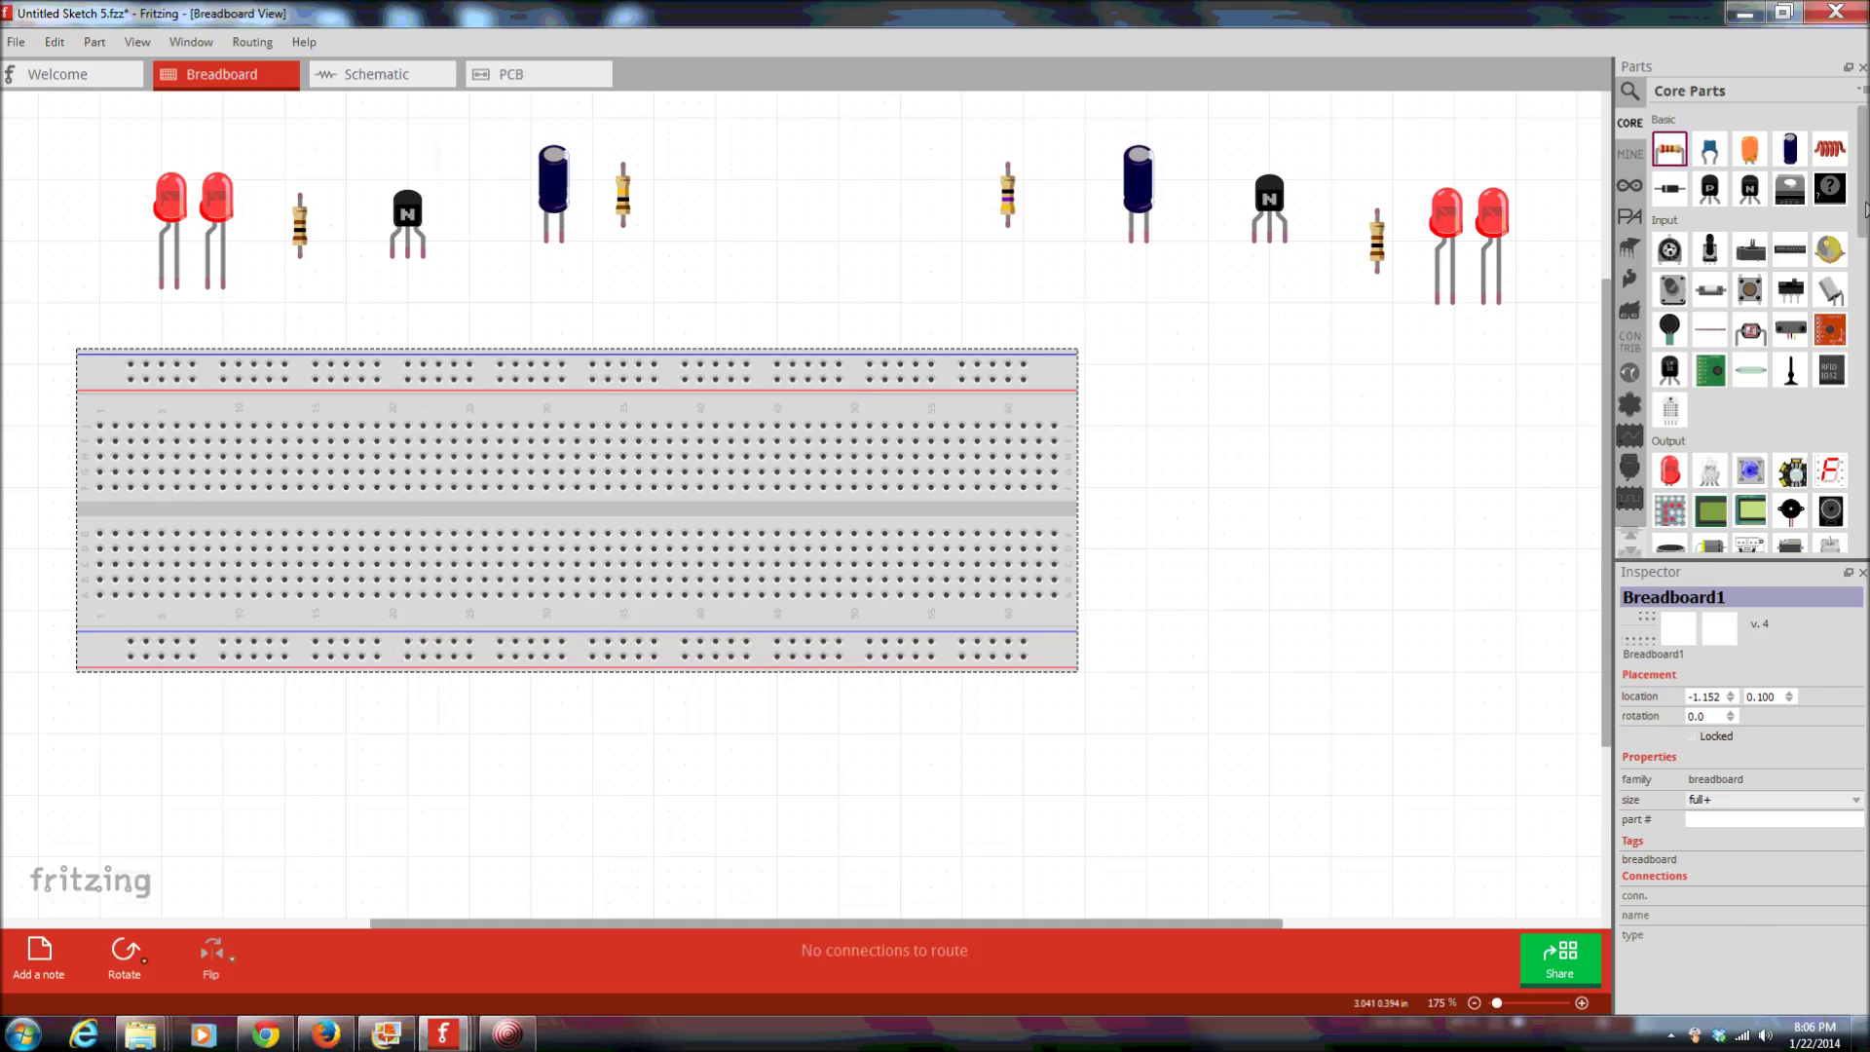
- Bring the two-AA battery pack beside the breadboard and rotate it 180°
scroll(1862, 226, down, 3)
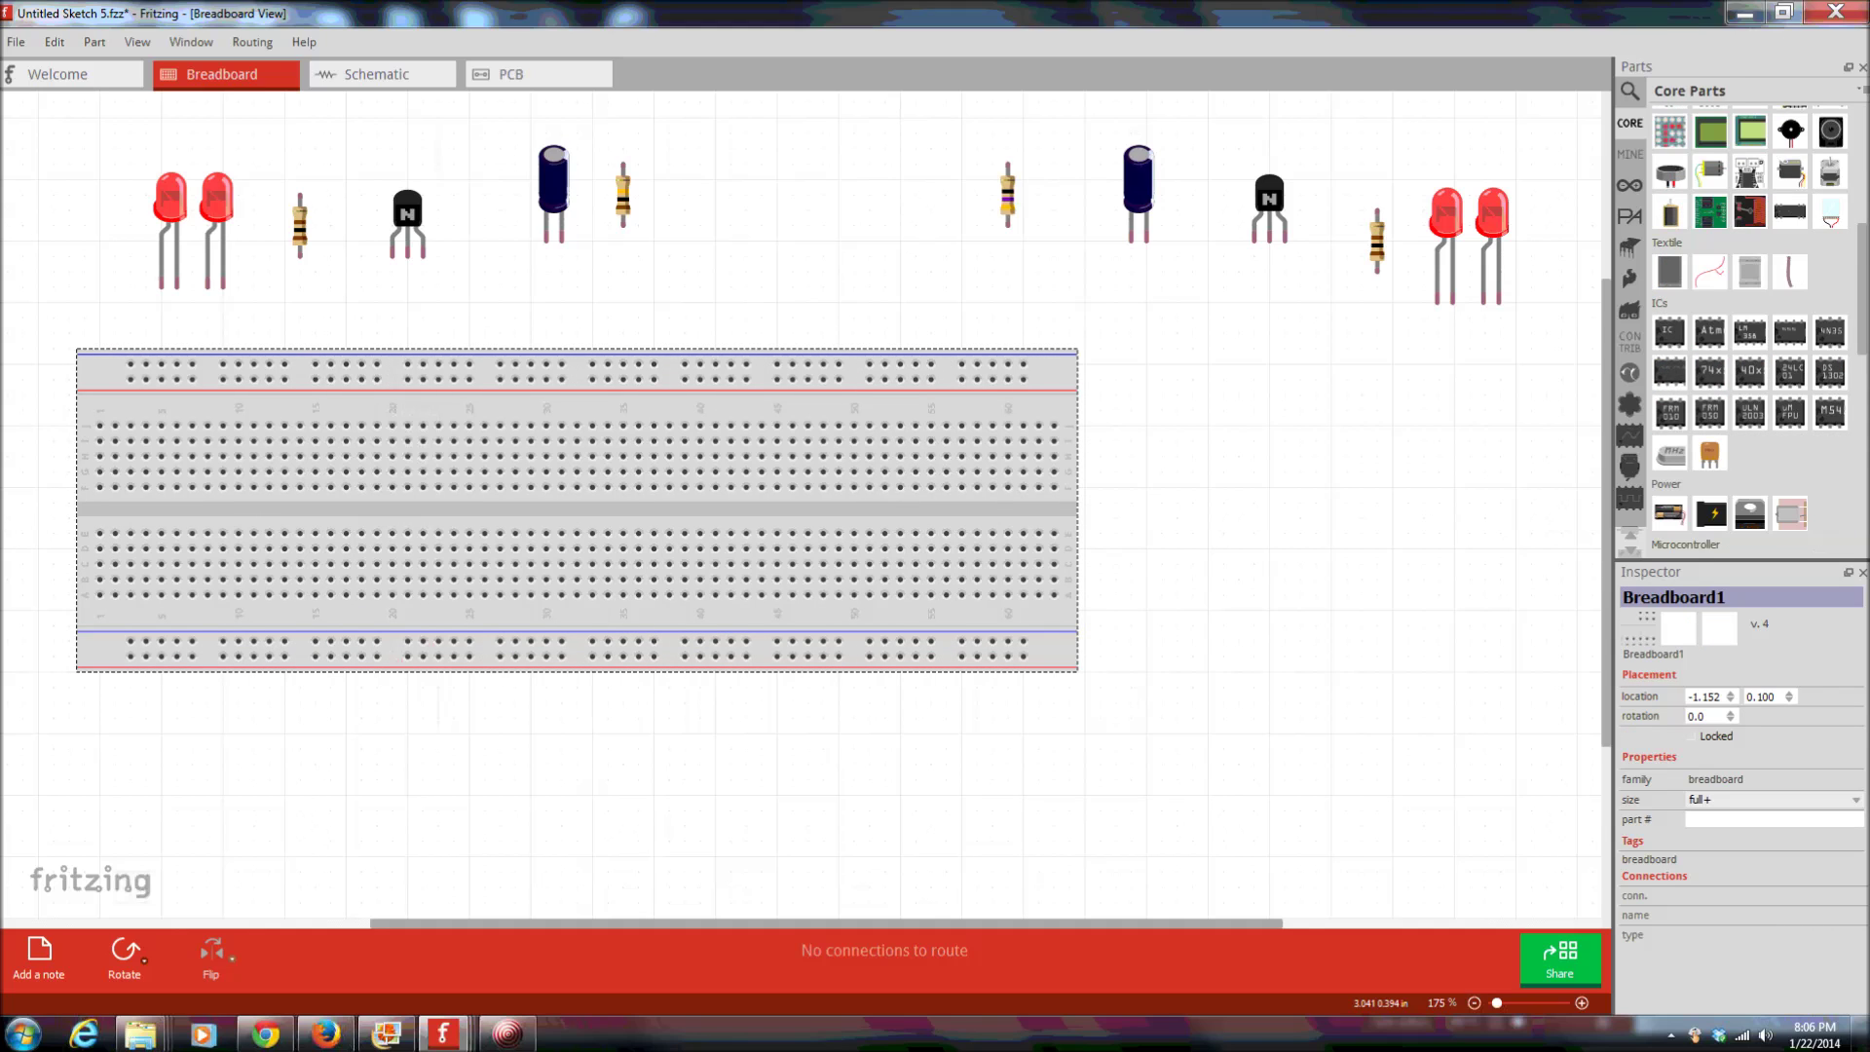
scroll(1670, 435, down, 1)
drag(1670, 435, 1184, 481)
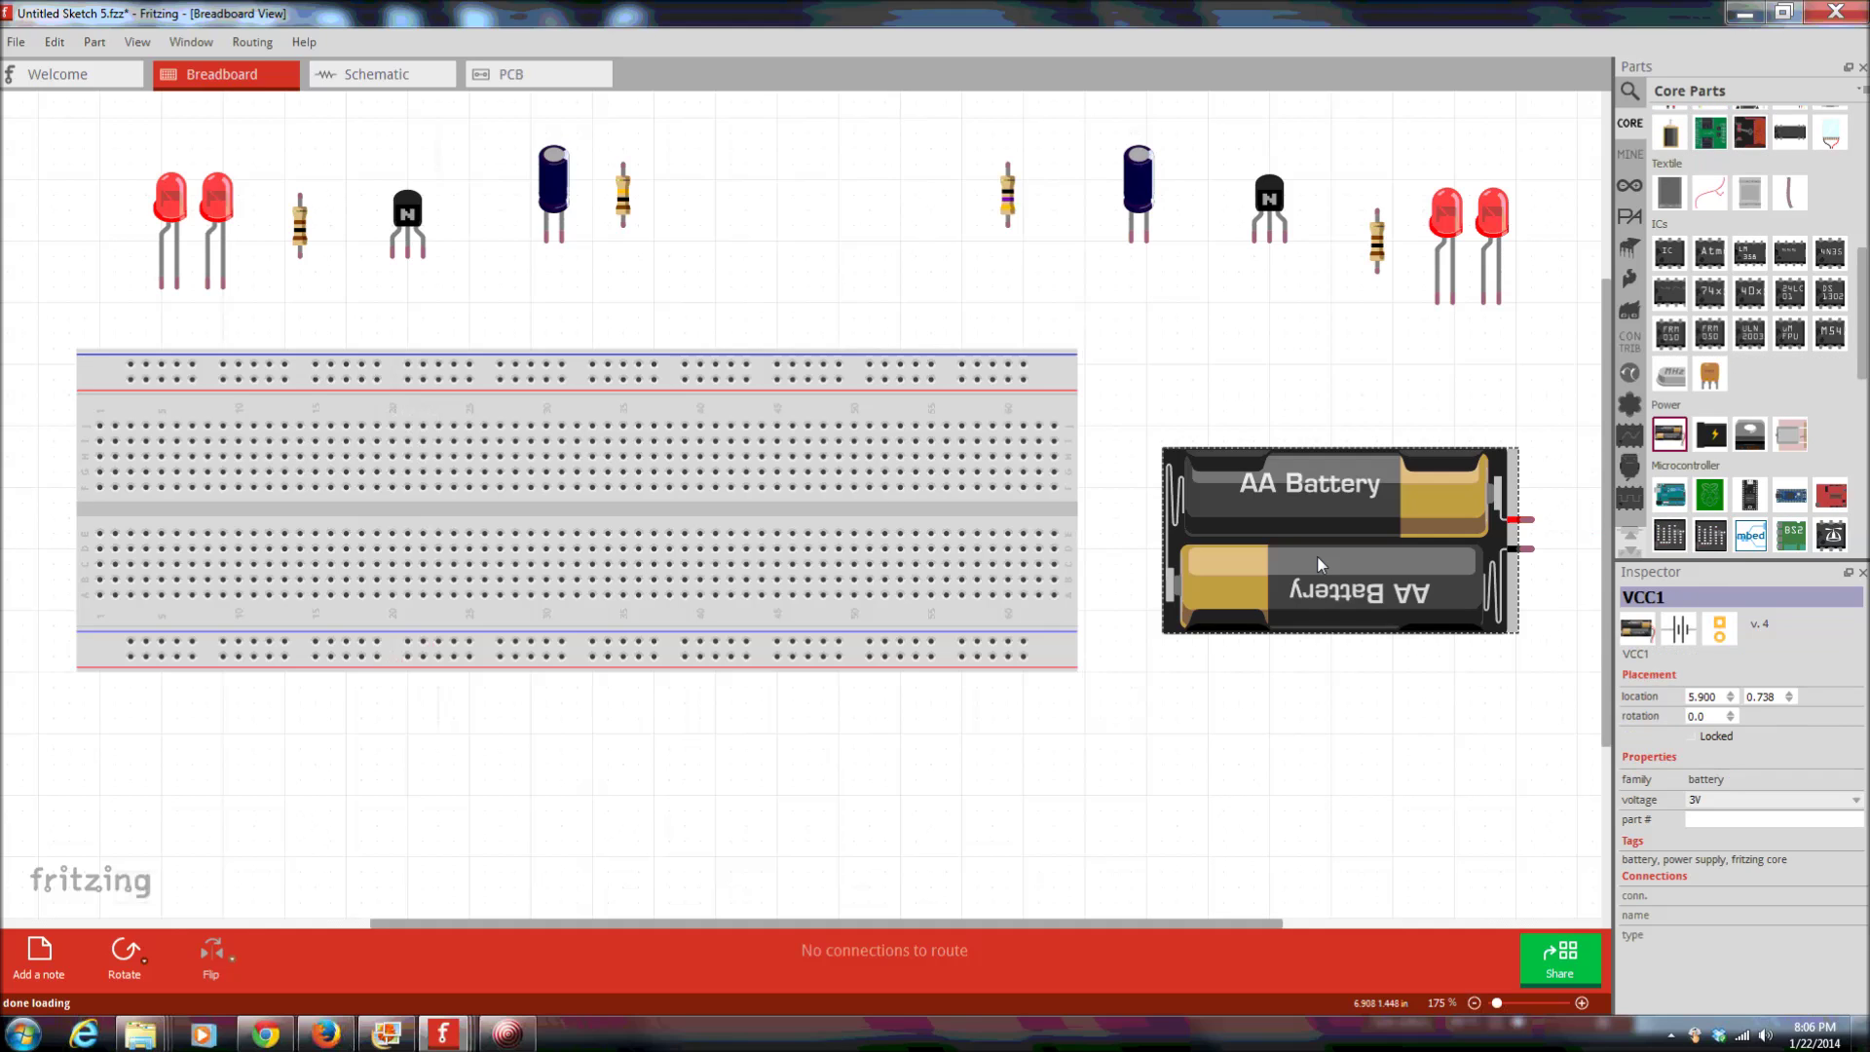
click(126, 962)
click(126, 962)
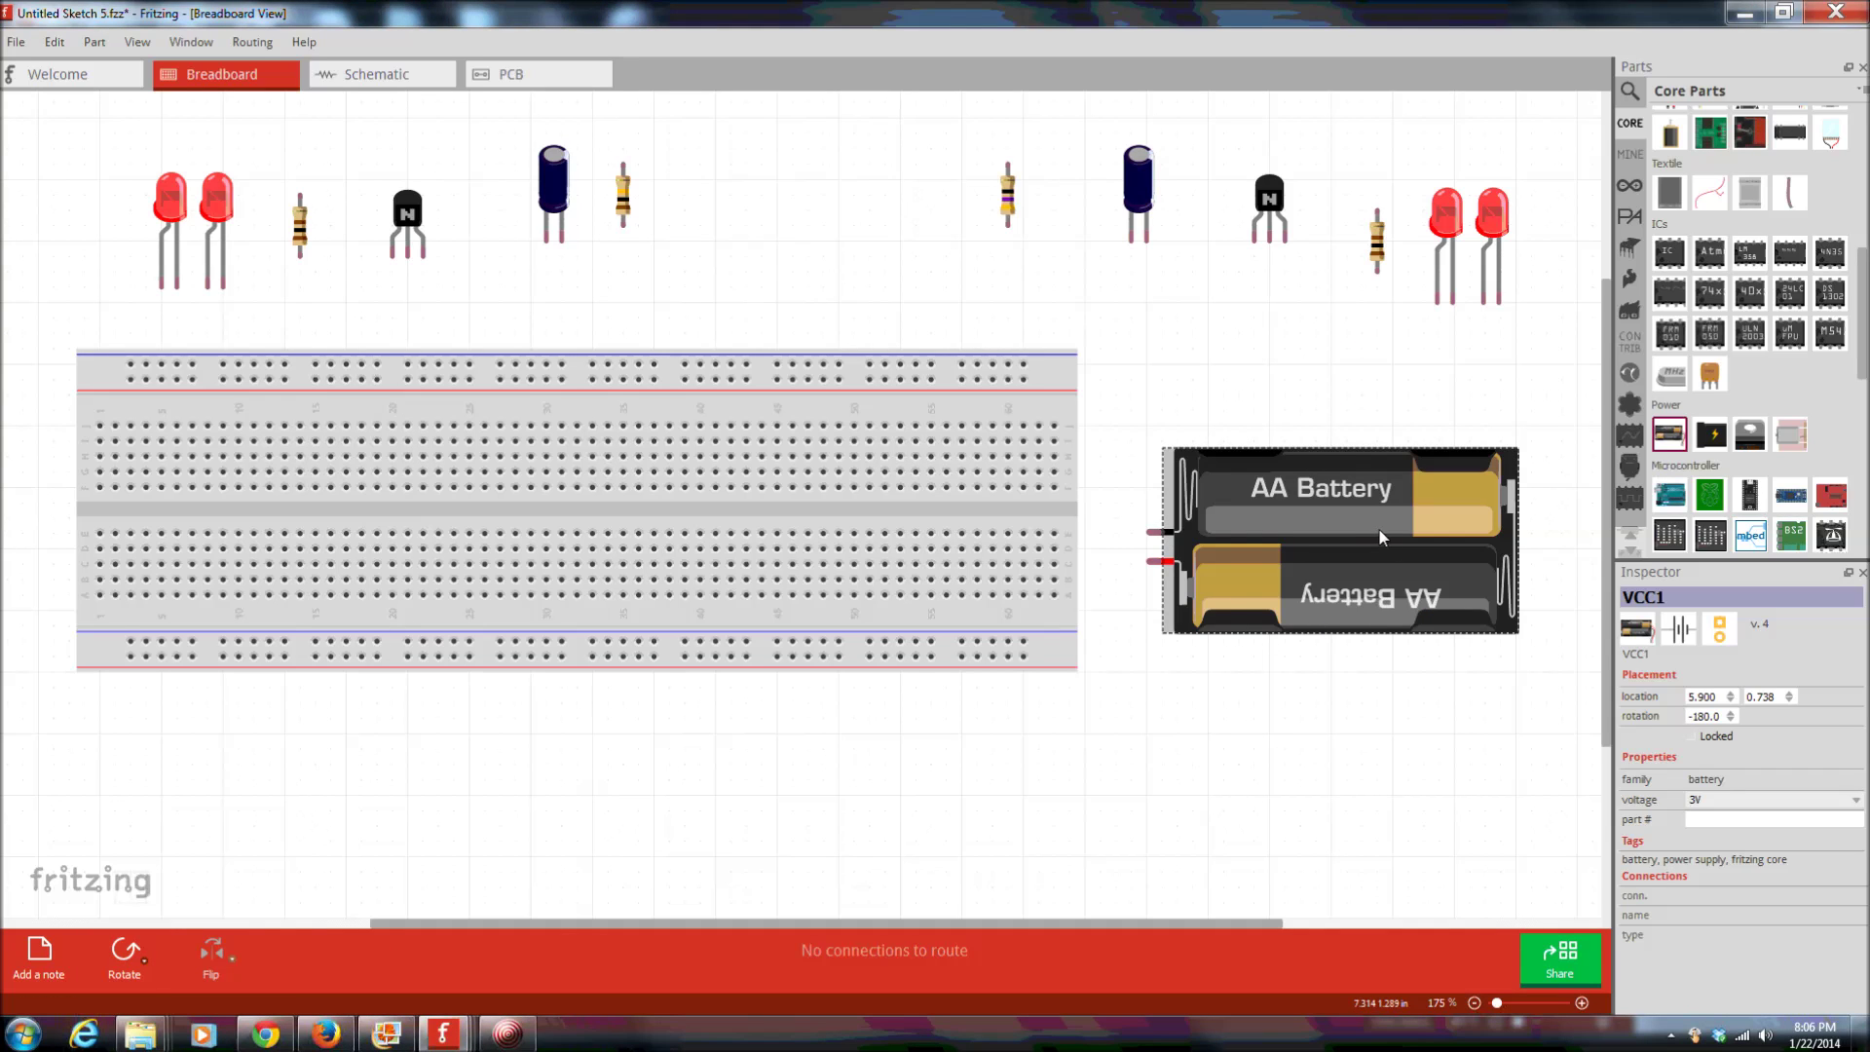
- Move the battery pack up and wire its red lead to the top rail, black to the bottom
drag(1387, 541, 1406, 463)
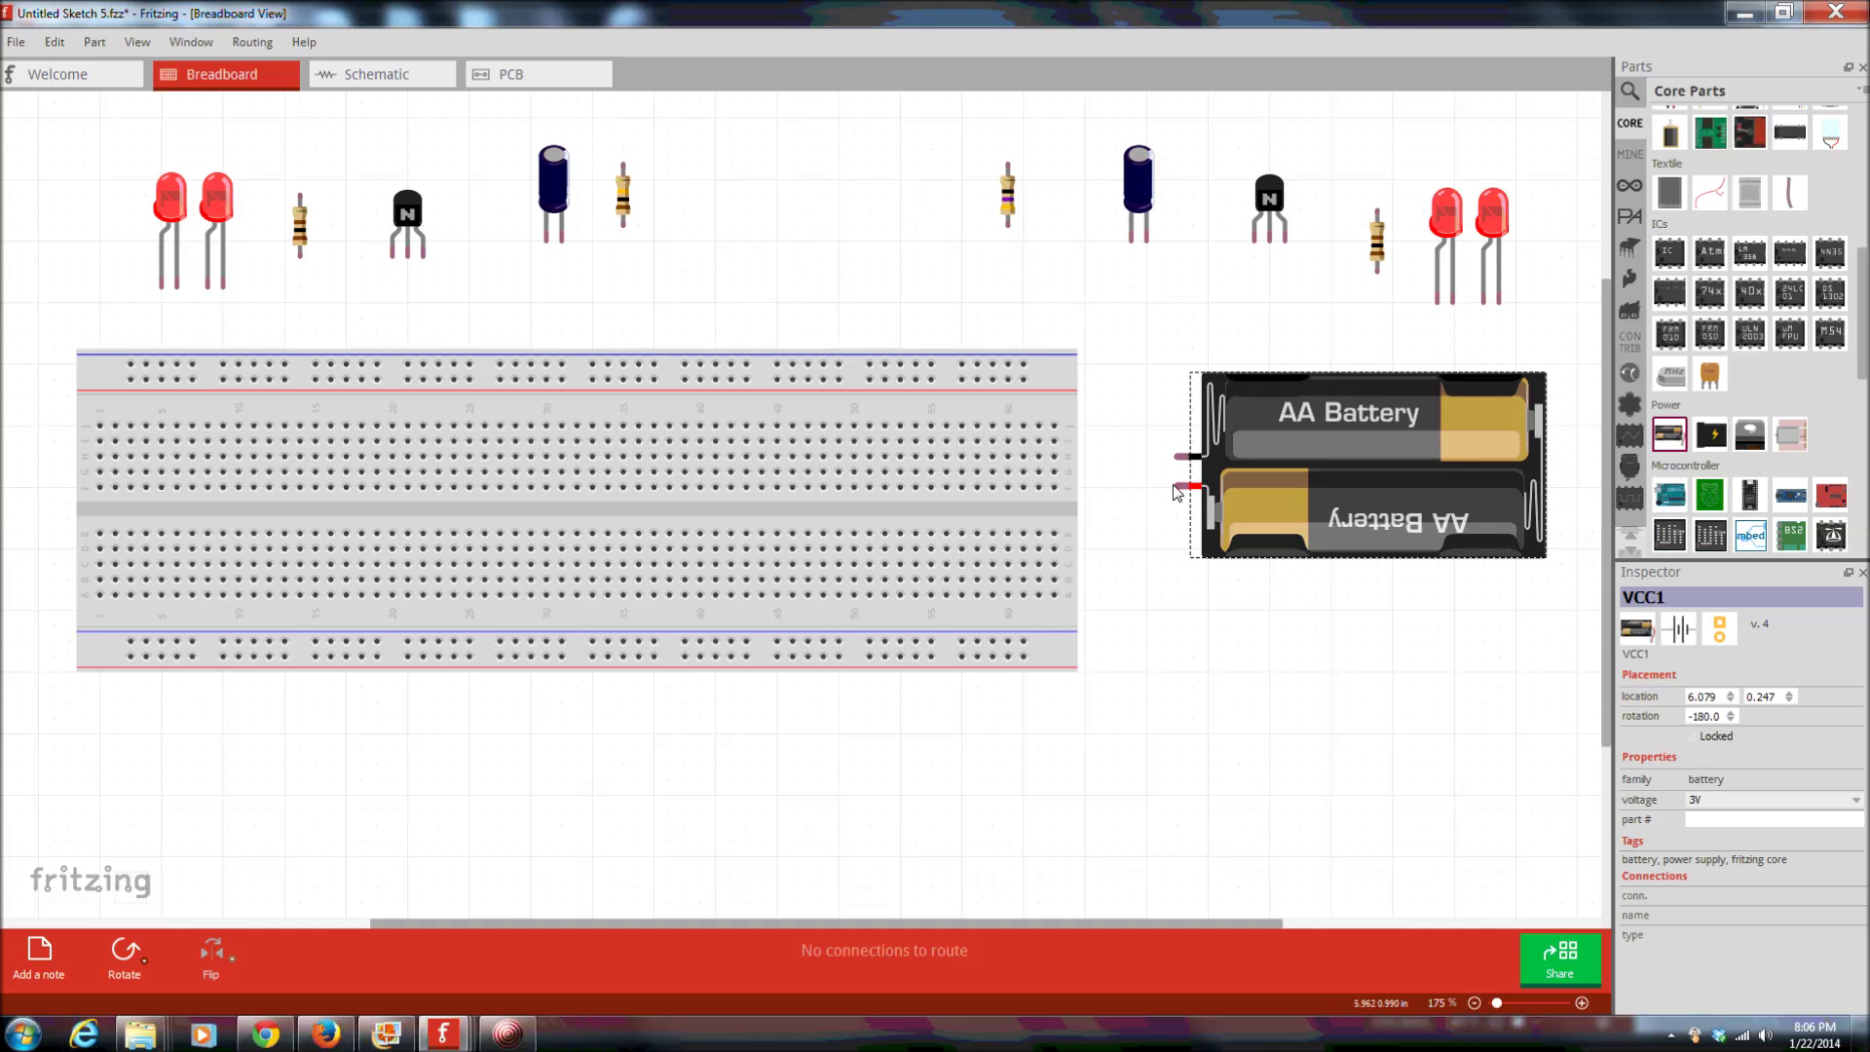
drag(1181, 490, 1026, 380)
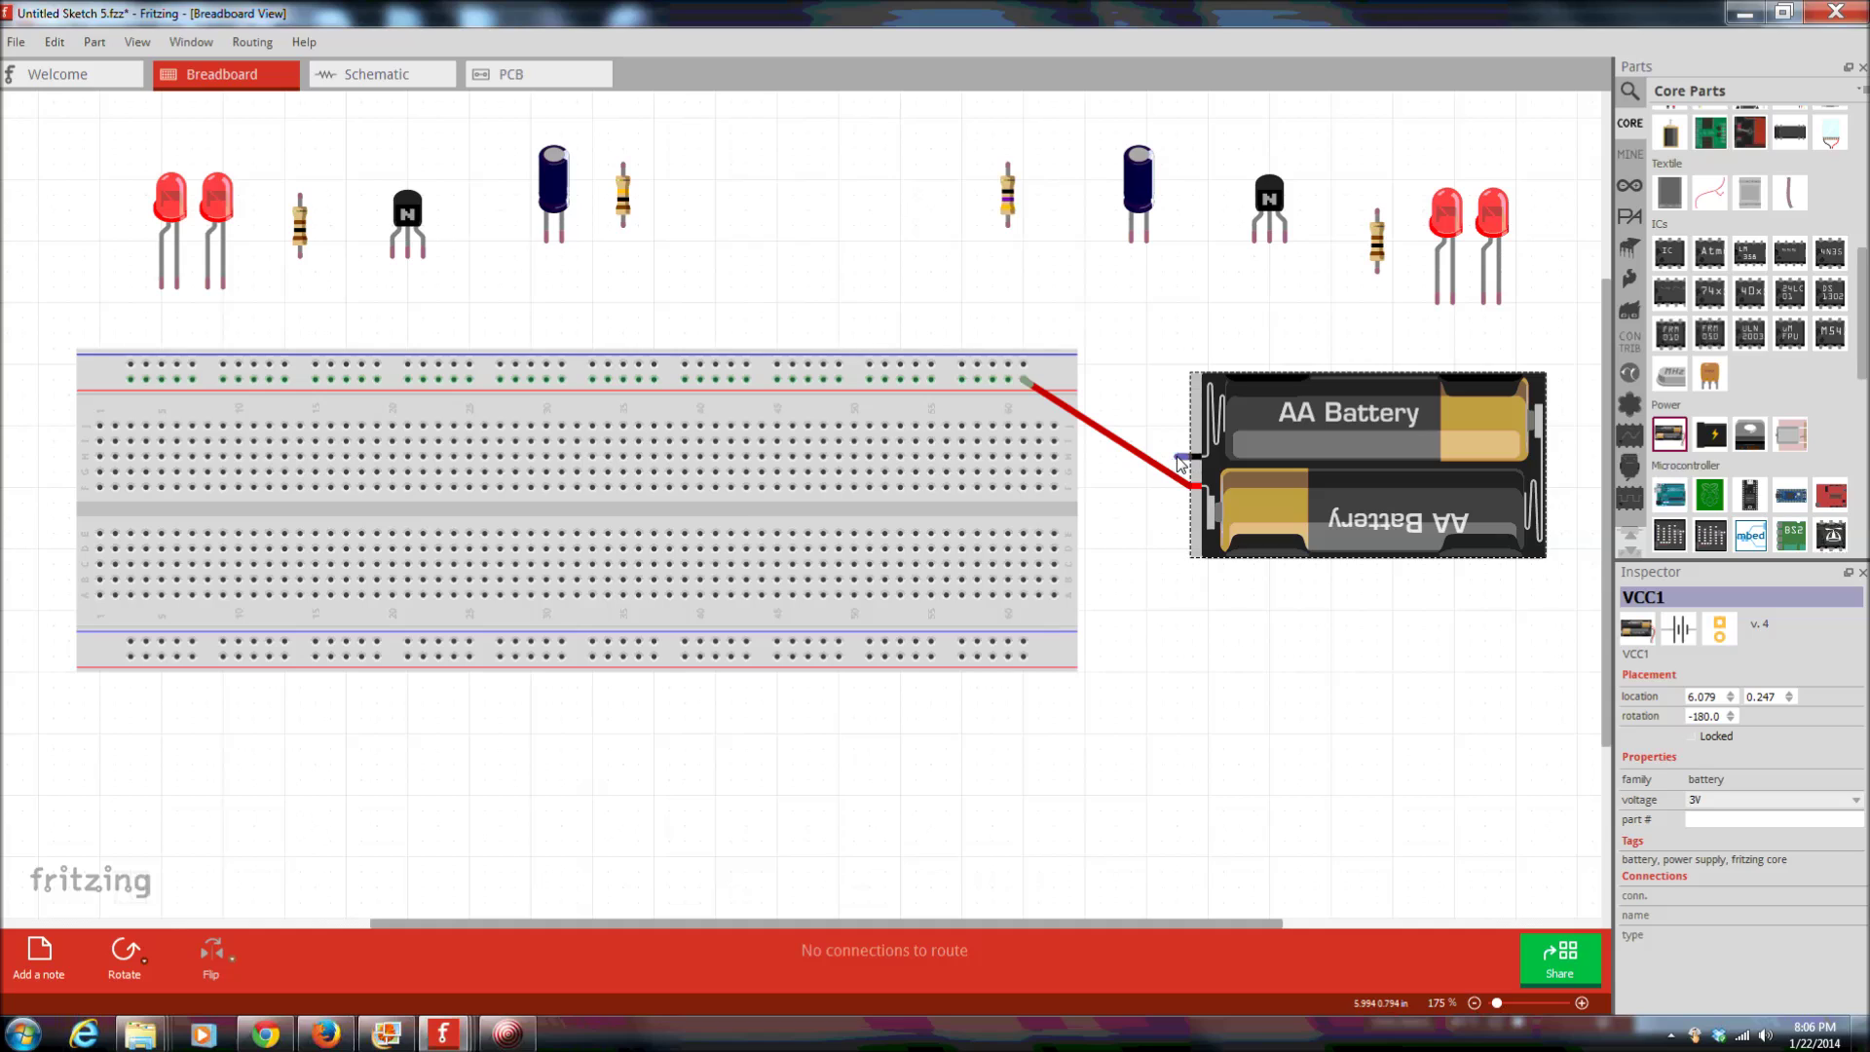
drag(1184, 456, 1026, 643)
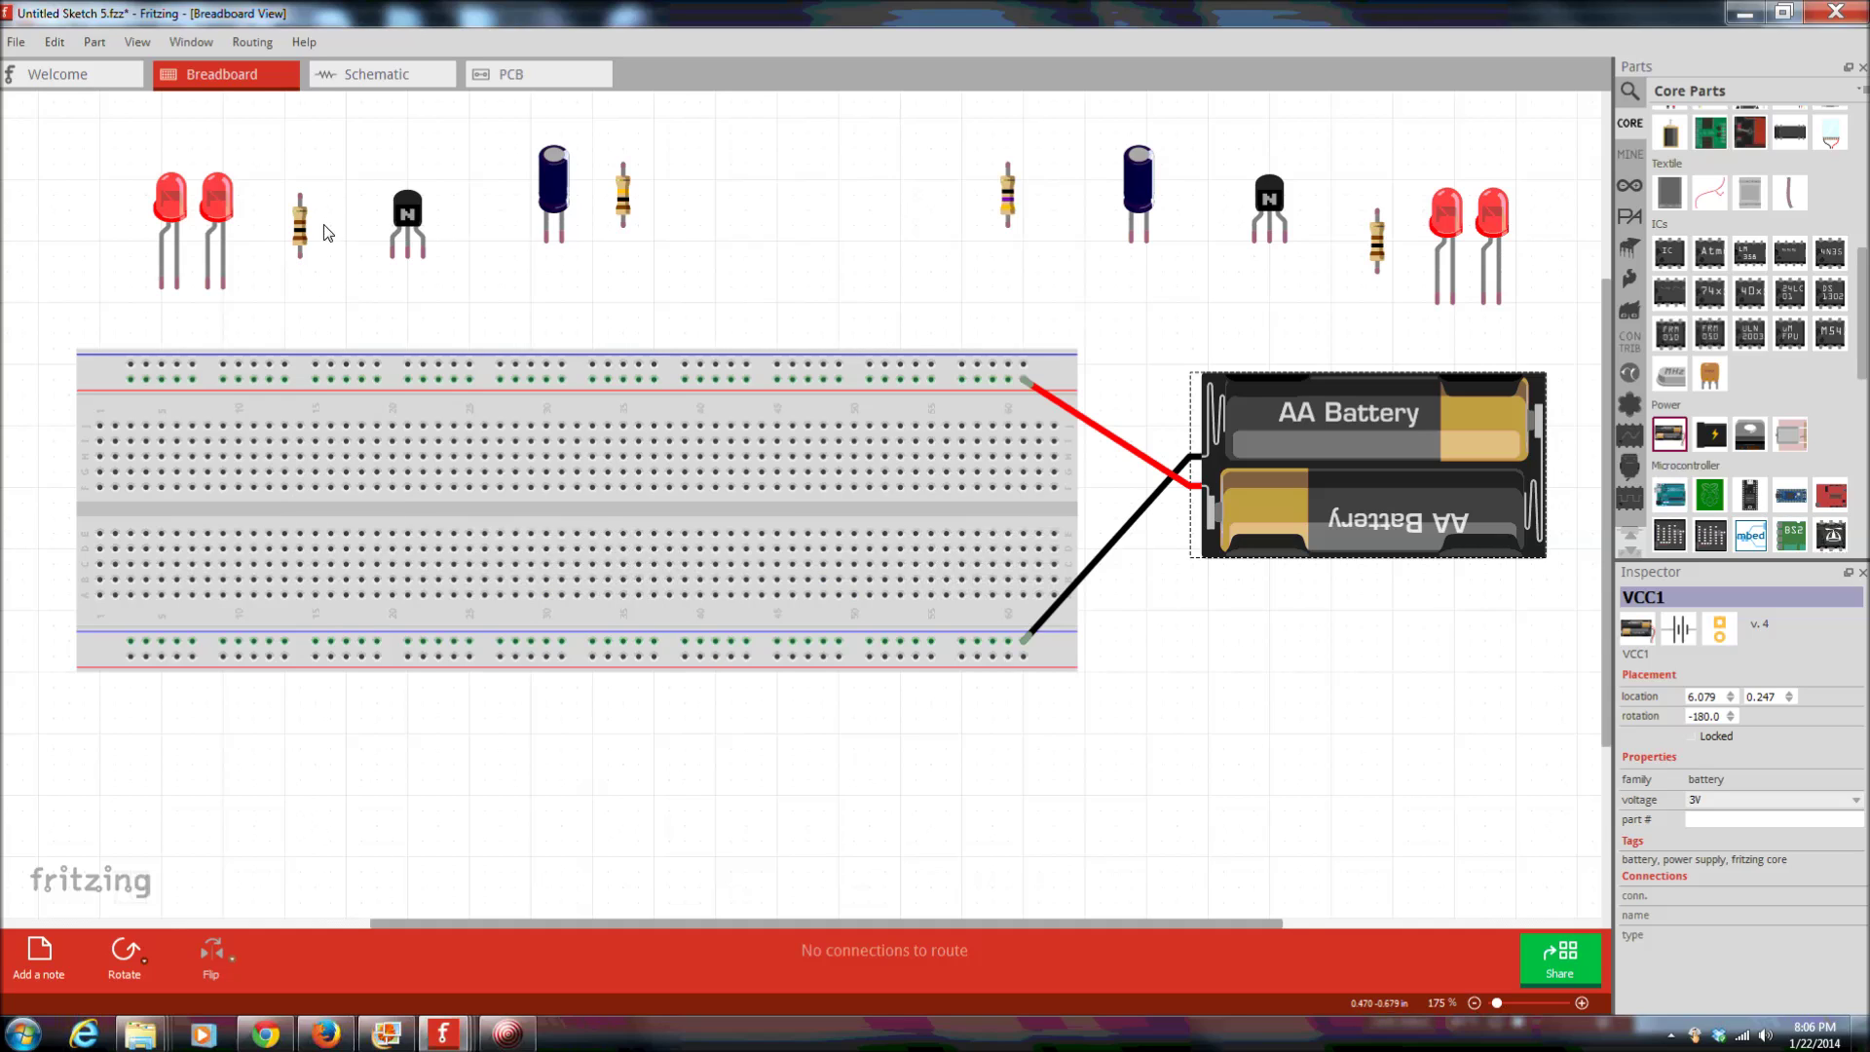
- Place a resistor and two red LEDs at the breadboard's left end, joined by two blue jumpers
drag(308, 246, 222, 423)
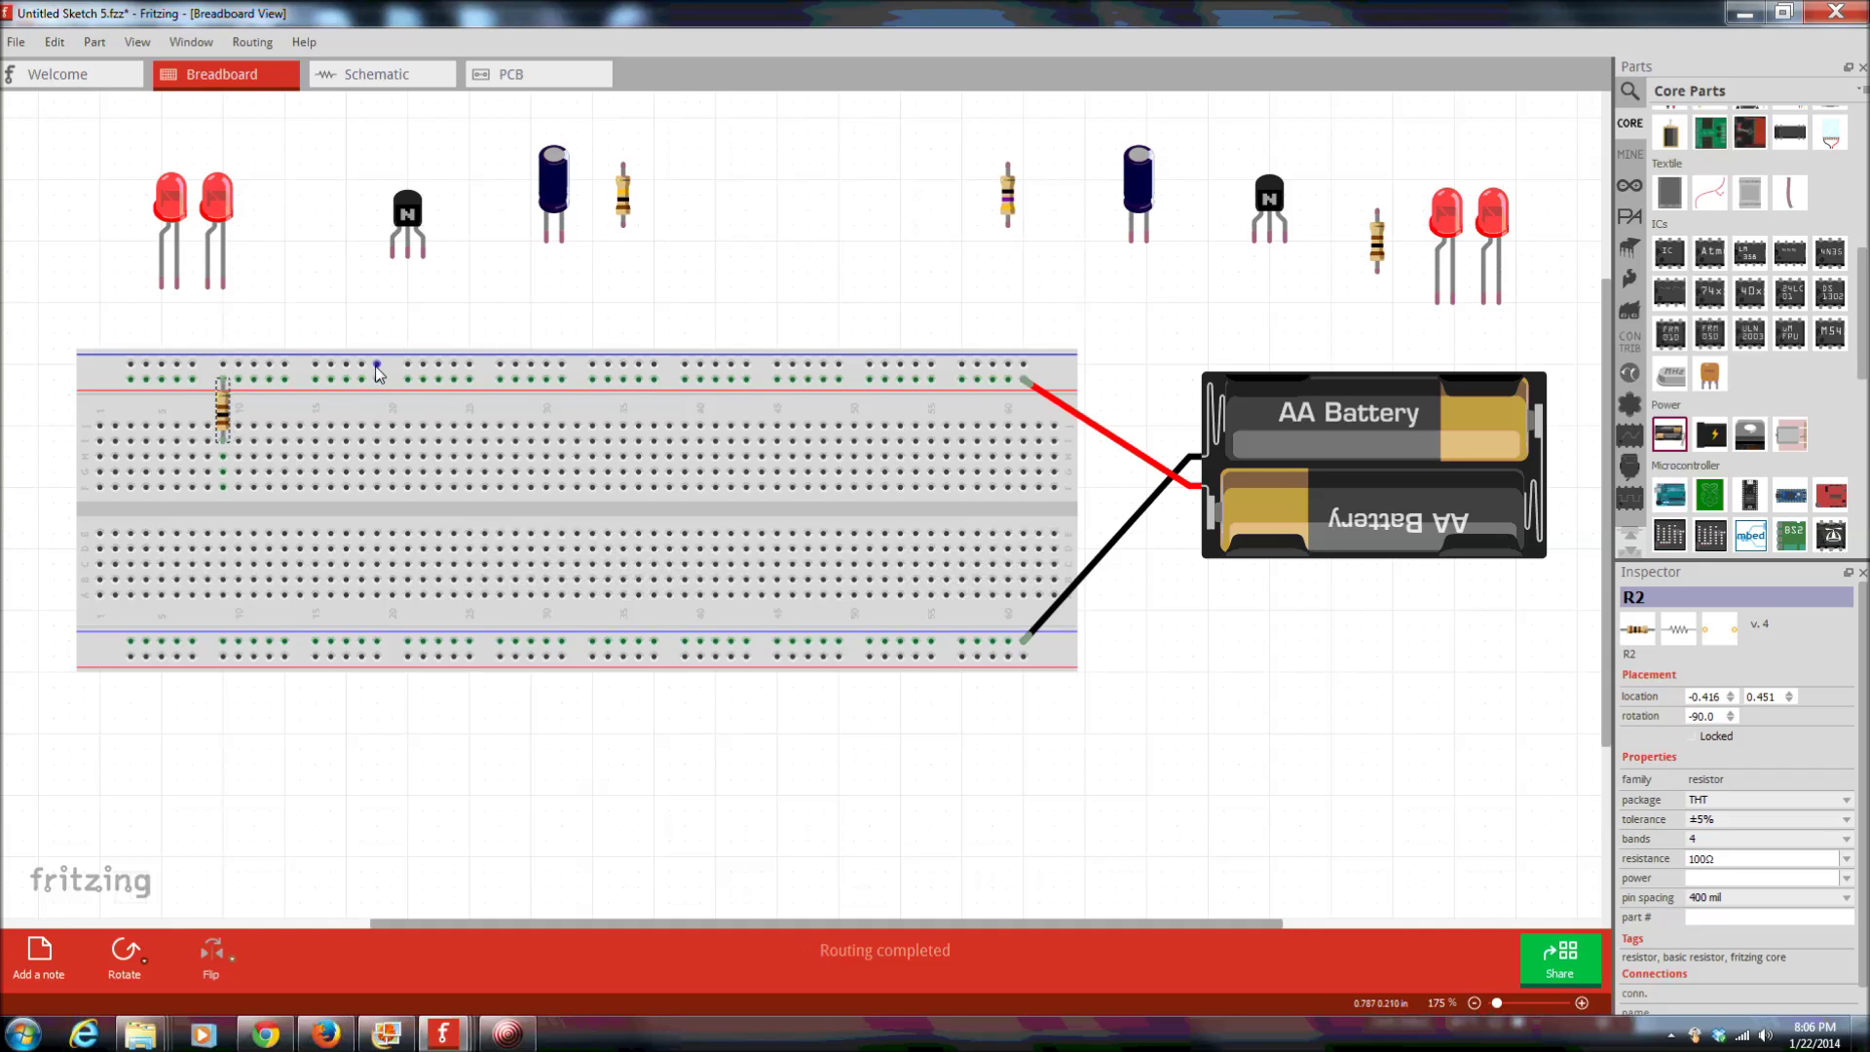
drag(171, 202, 309, 343)
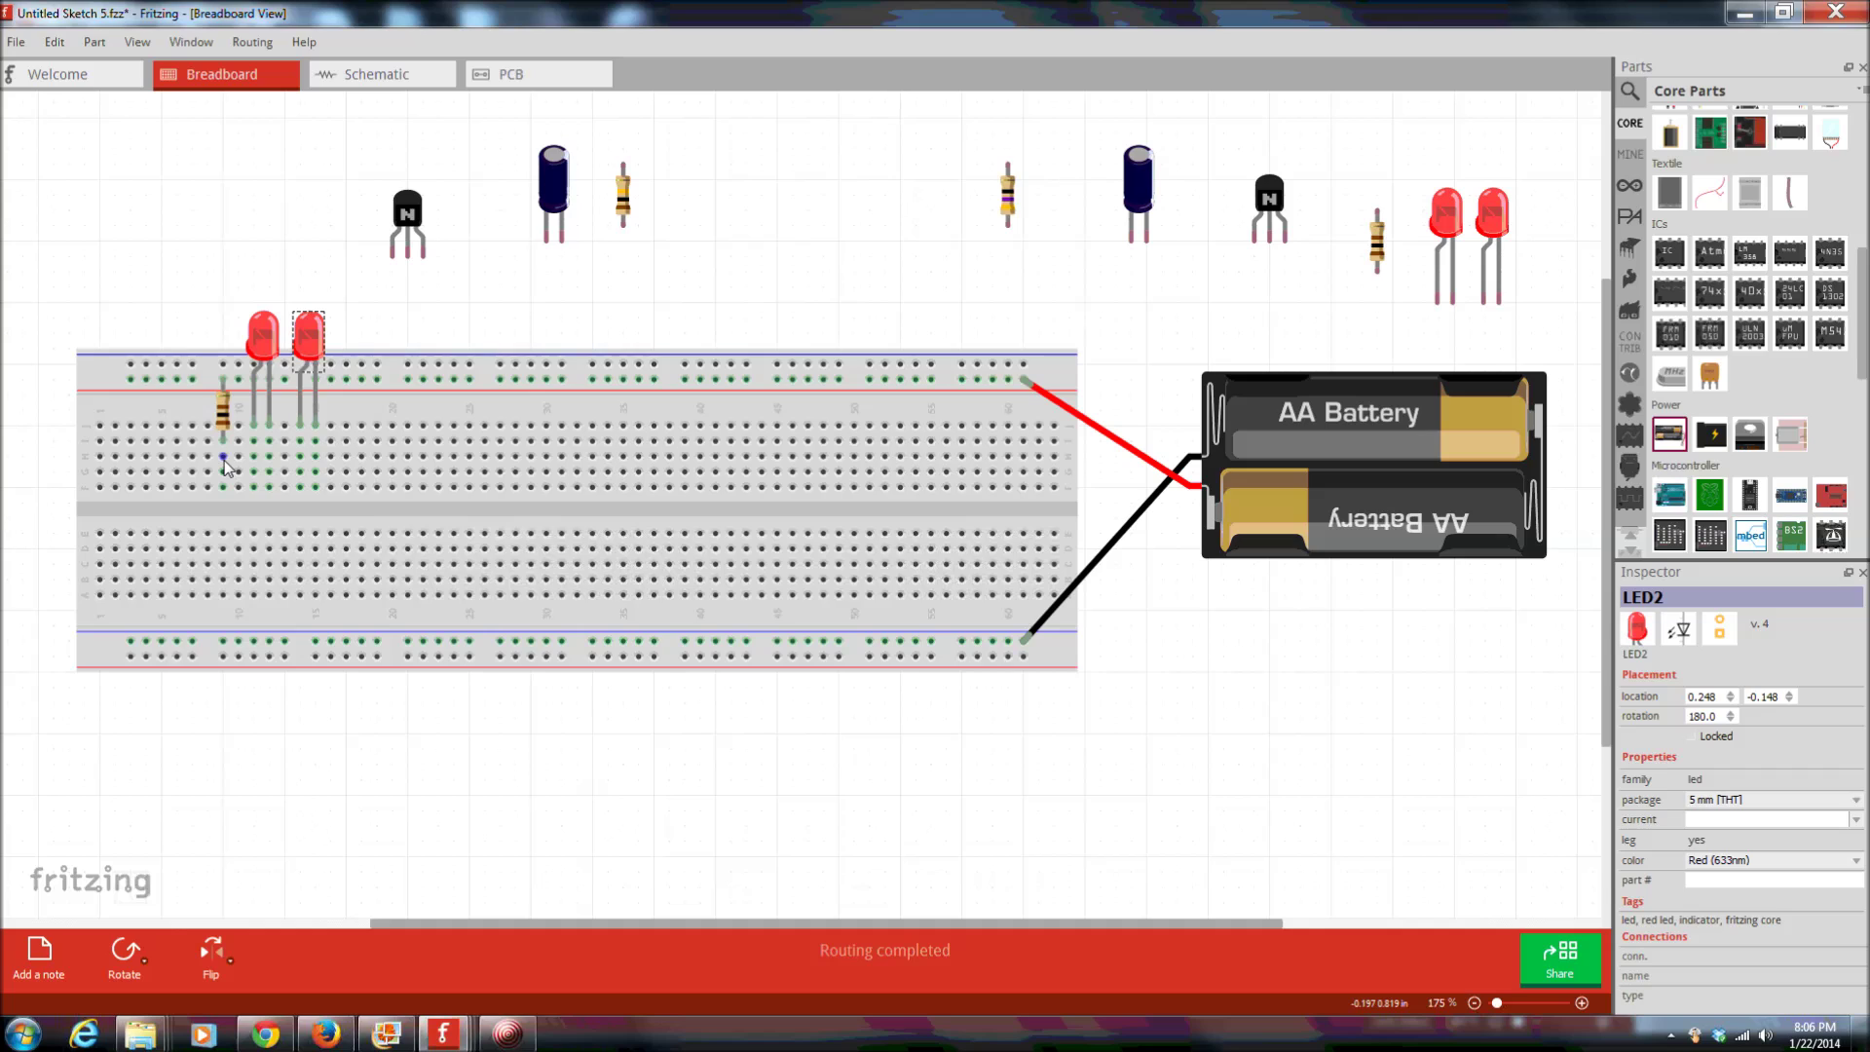
drag(223, 458, 254, 464)
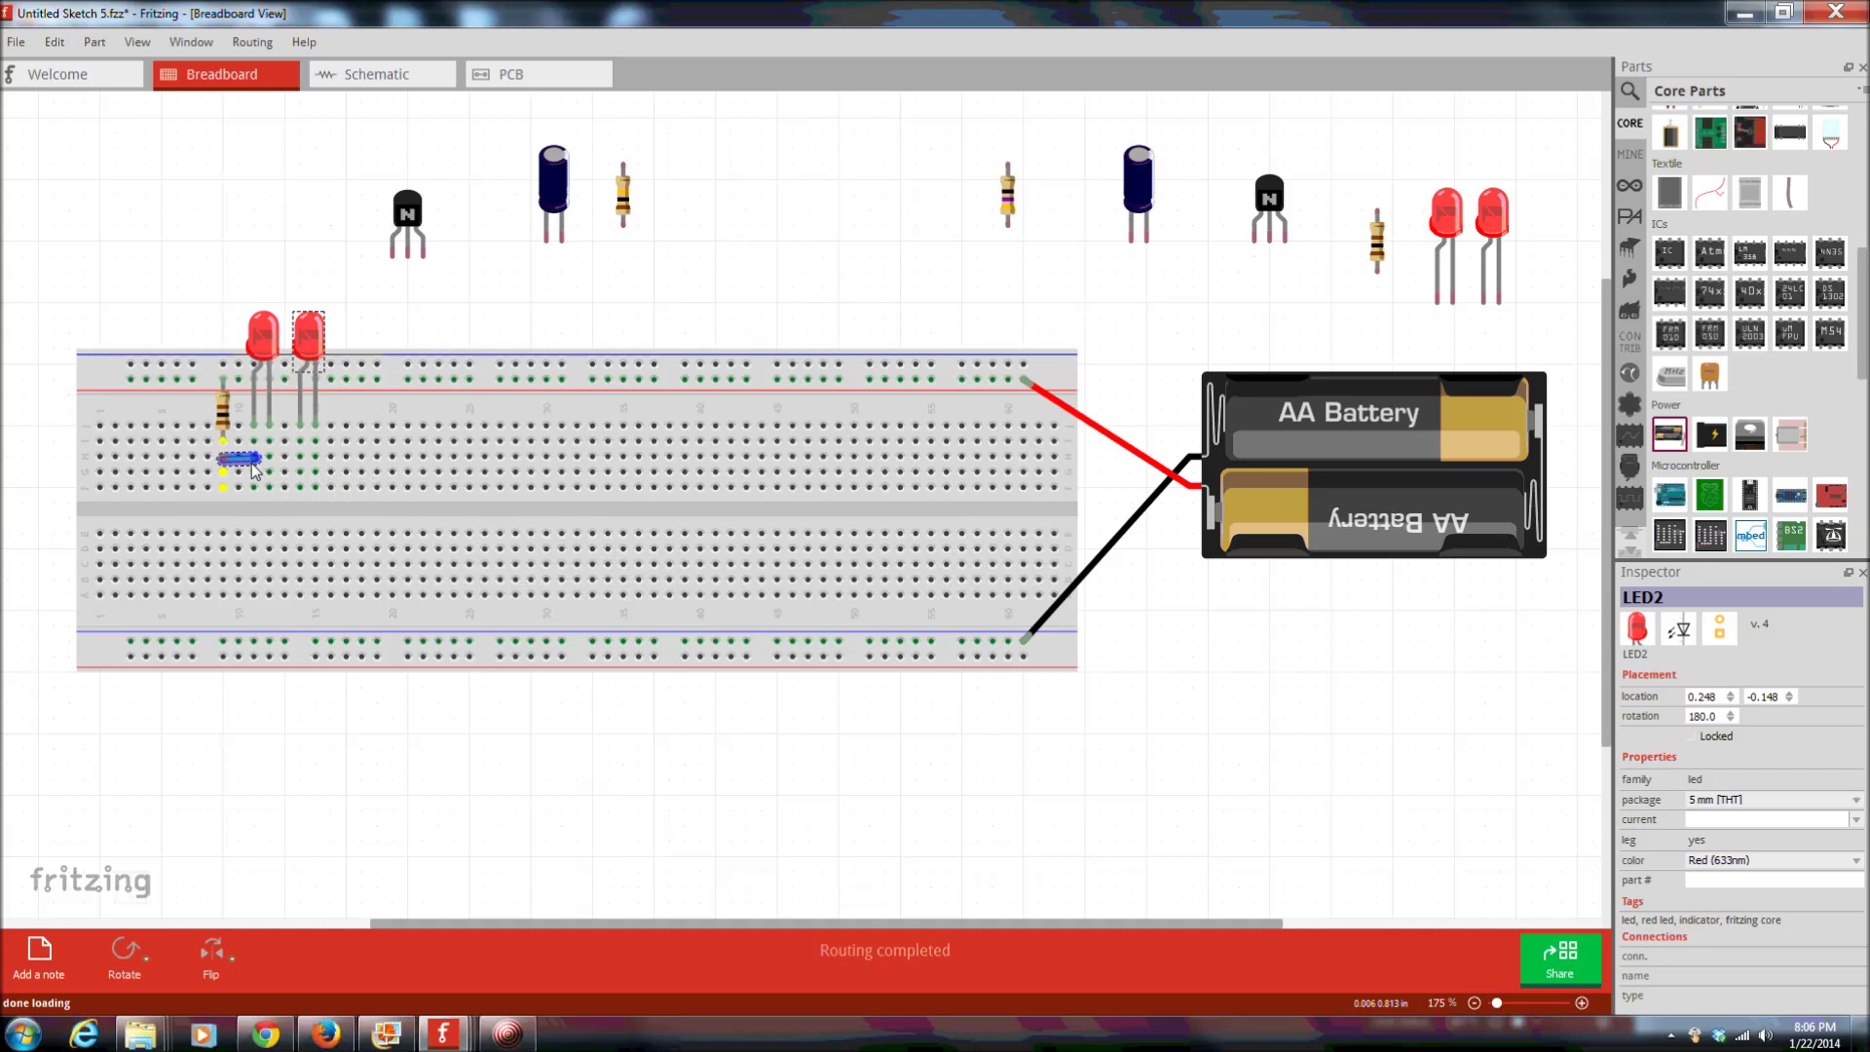
drag(263, 458, 309, 467)
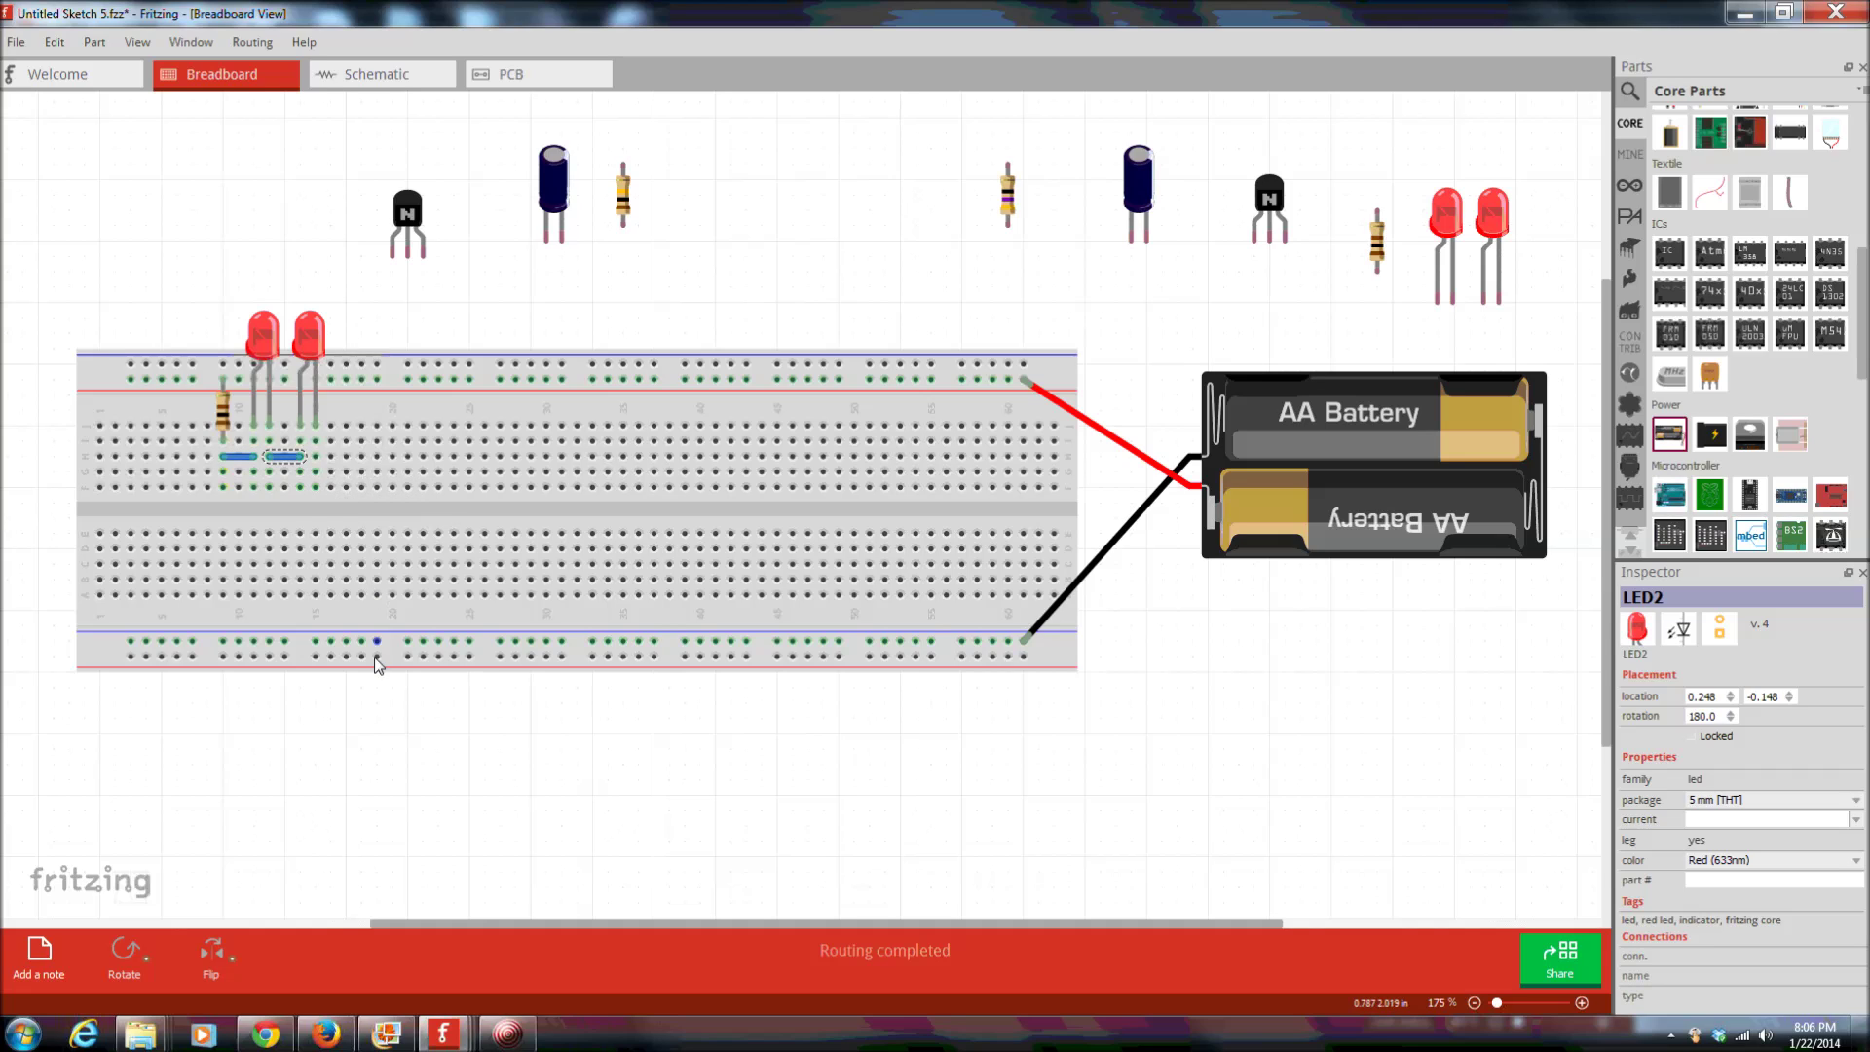
click(198, 341)
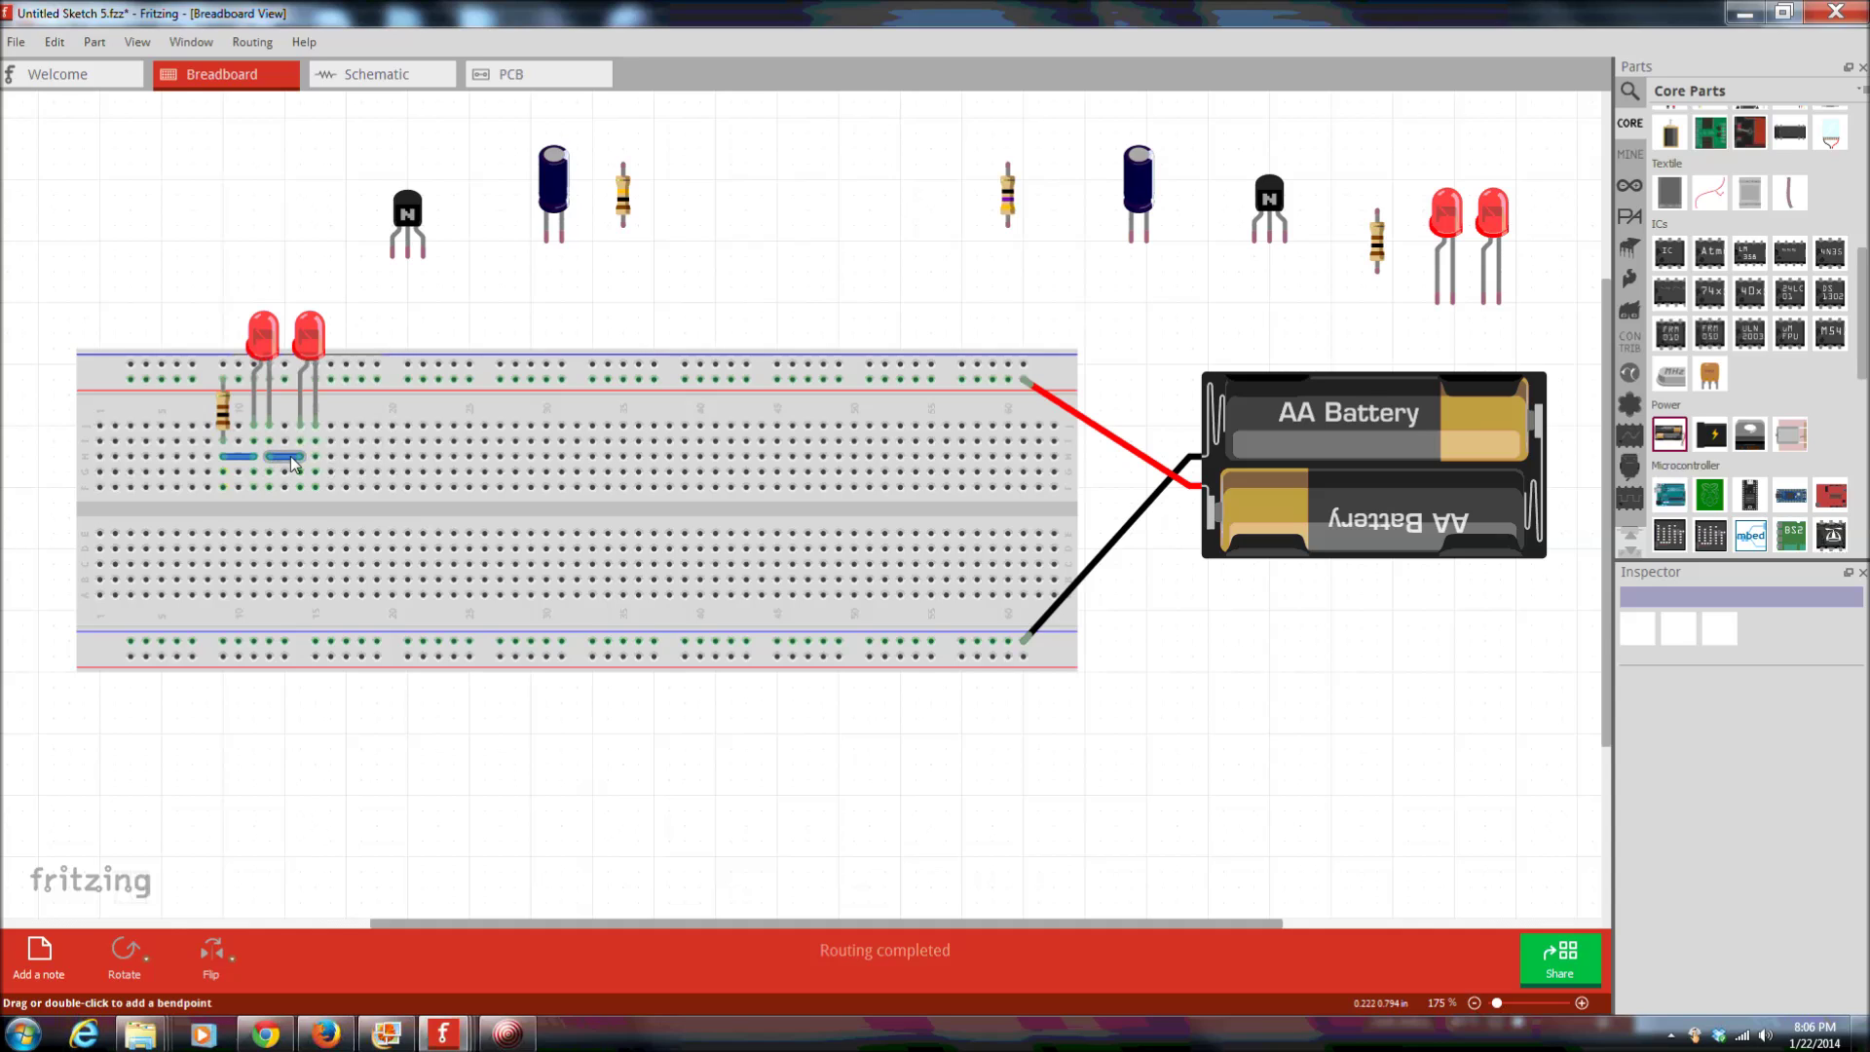
click(313, 347)
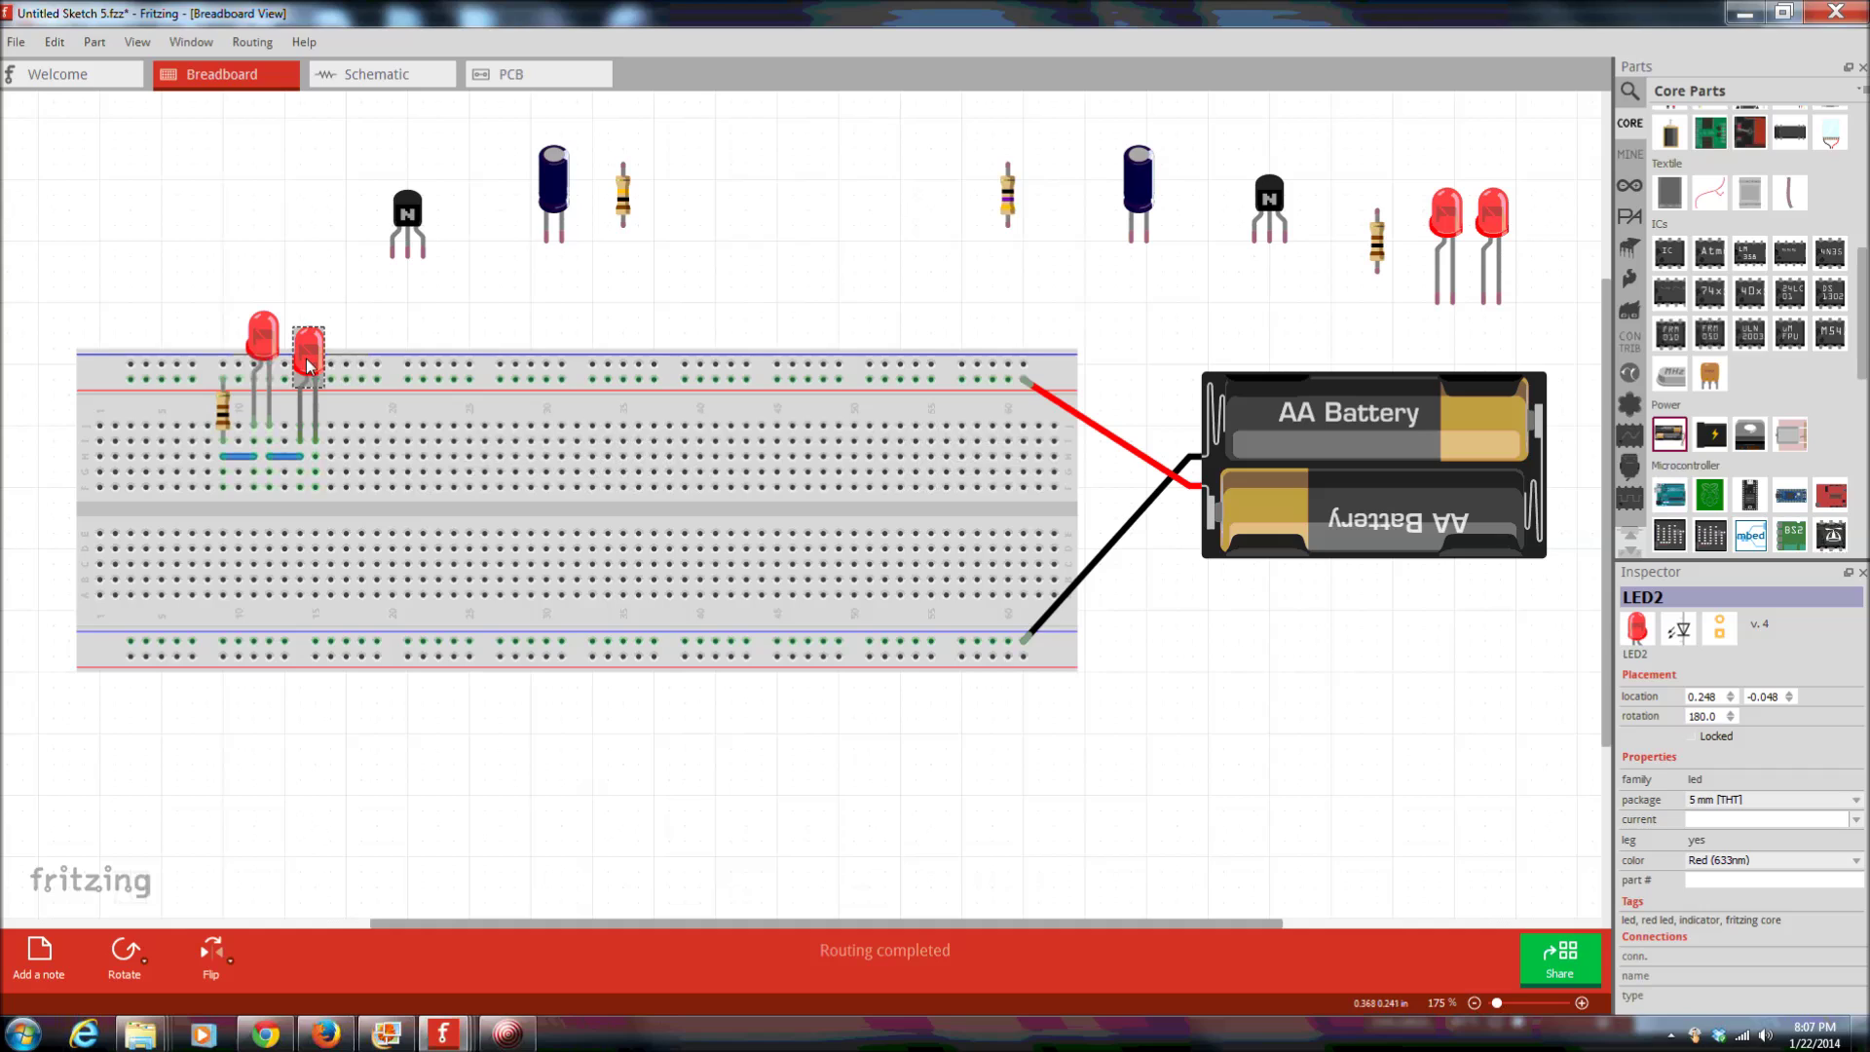
click(416, 333)
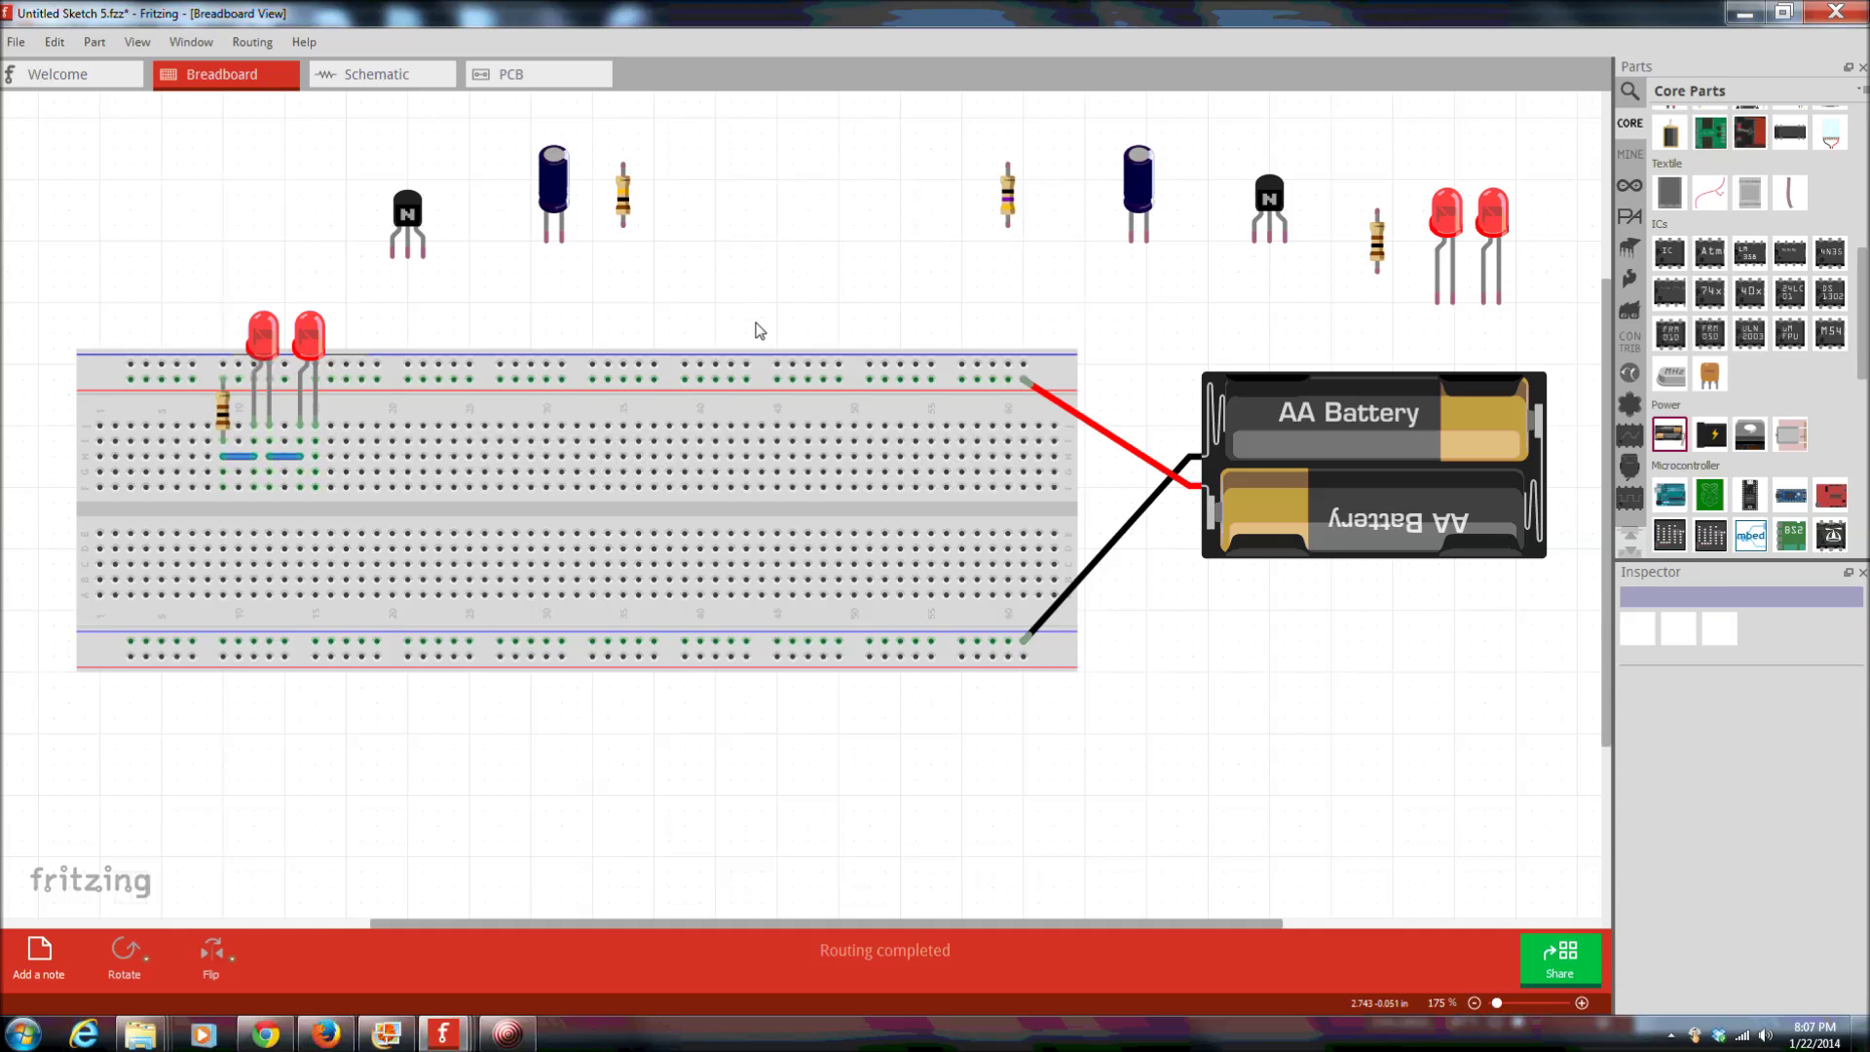
- Place a second resistor and LEDs 3 and 4 mid-breadboard with a jumper, then view the Xmas Tree diagram
drag(1381, 253, 823, 418)
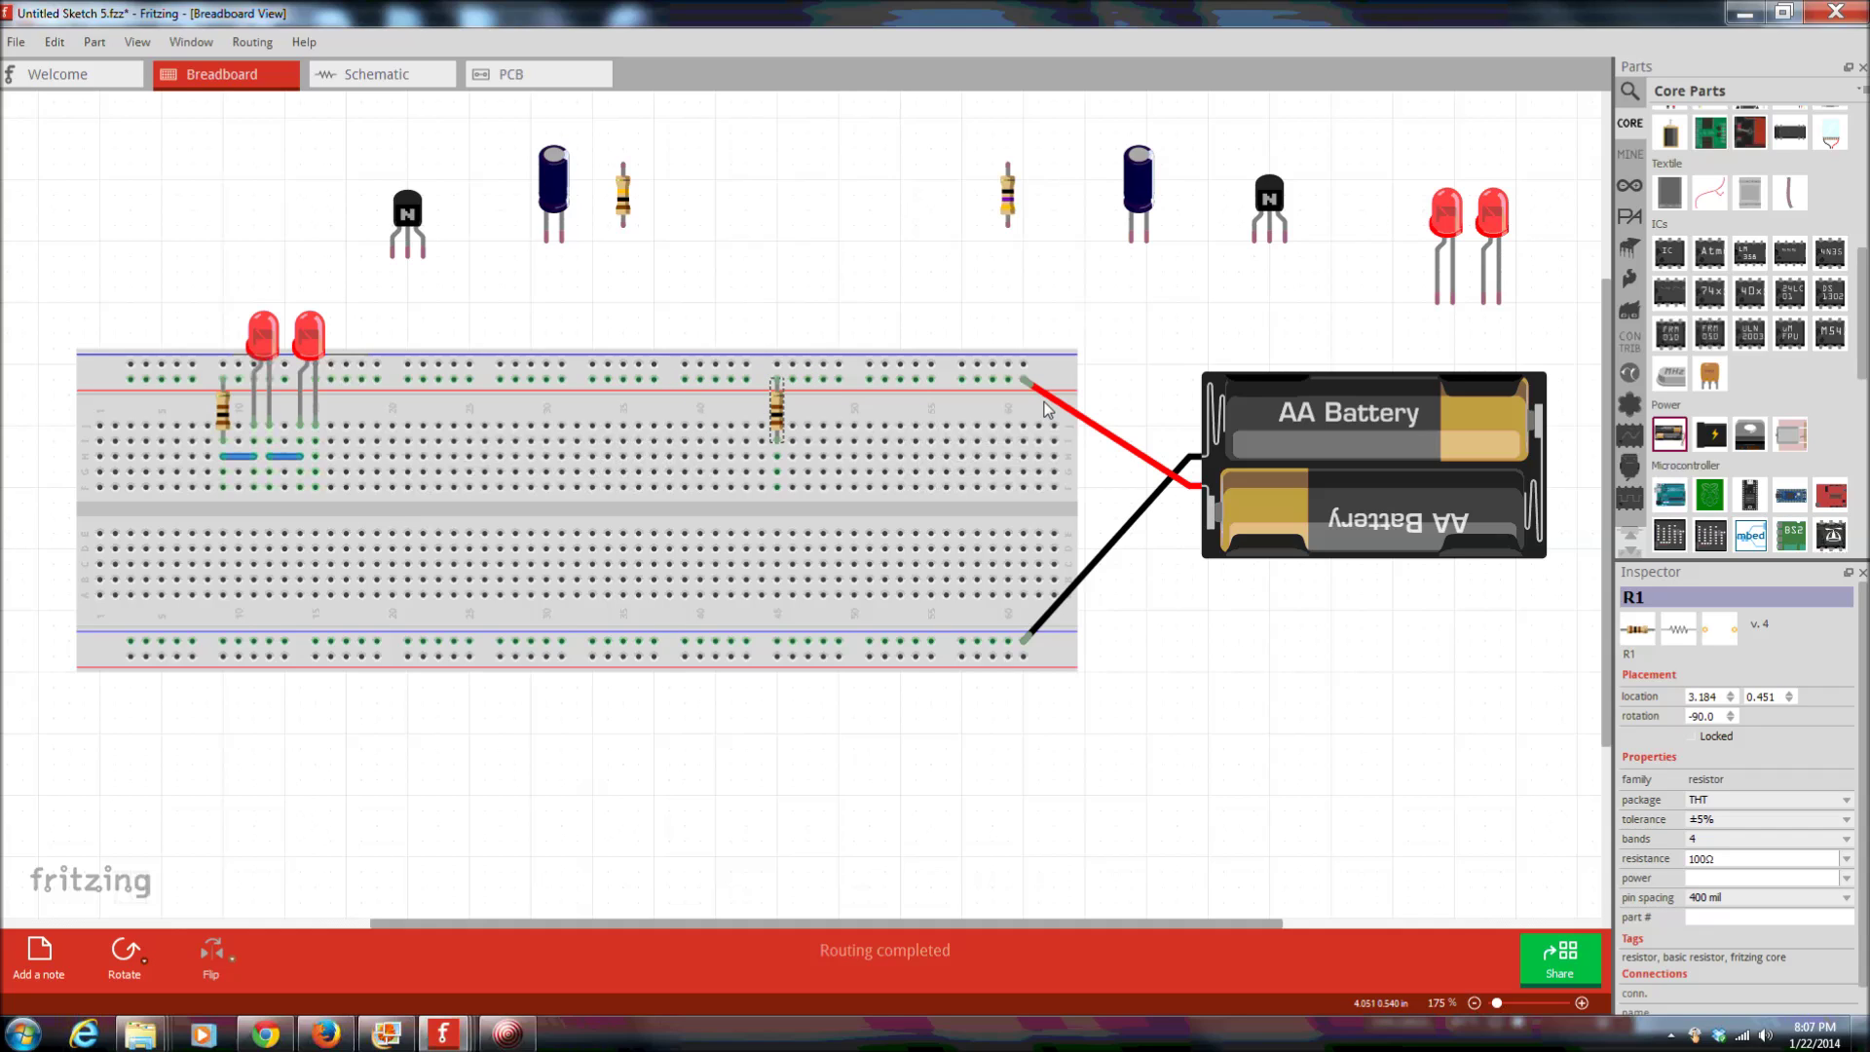
drag(1459, 229, 832, 354)
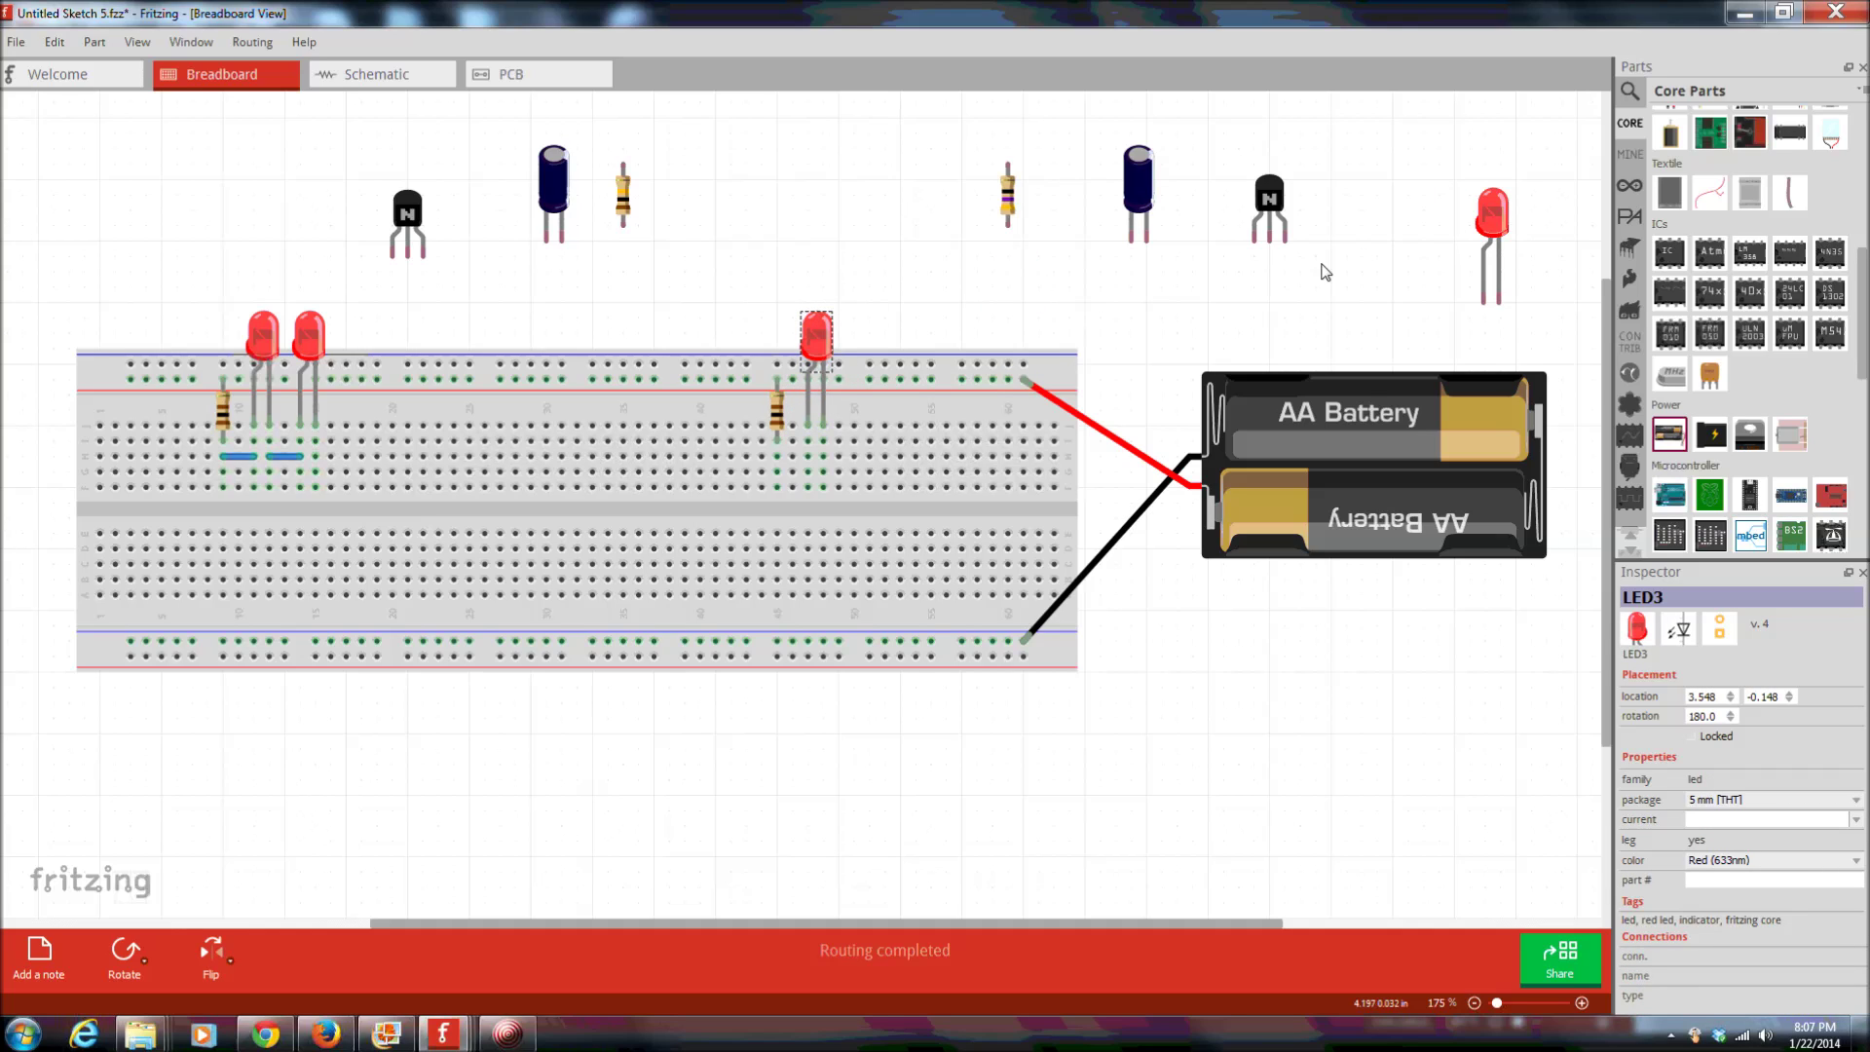
drag(1488, 224, 865, 354)
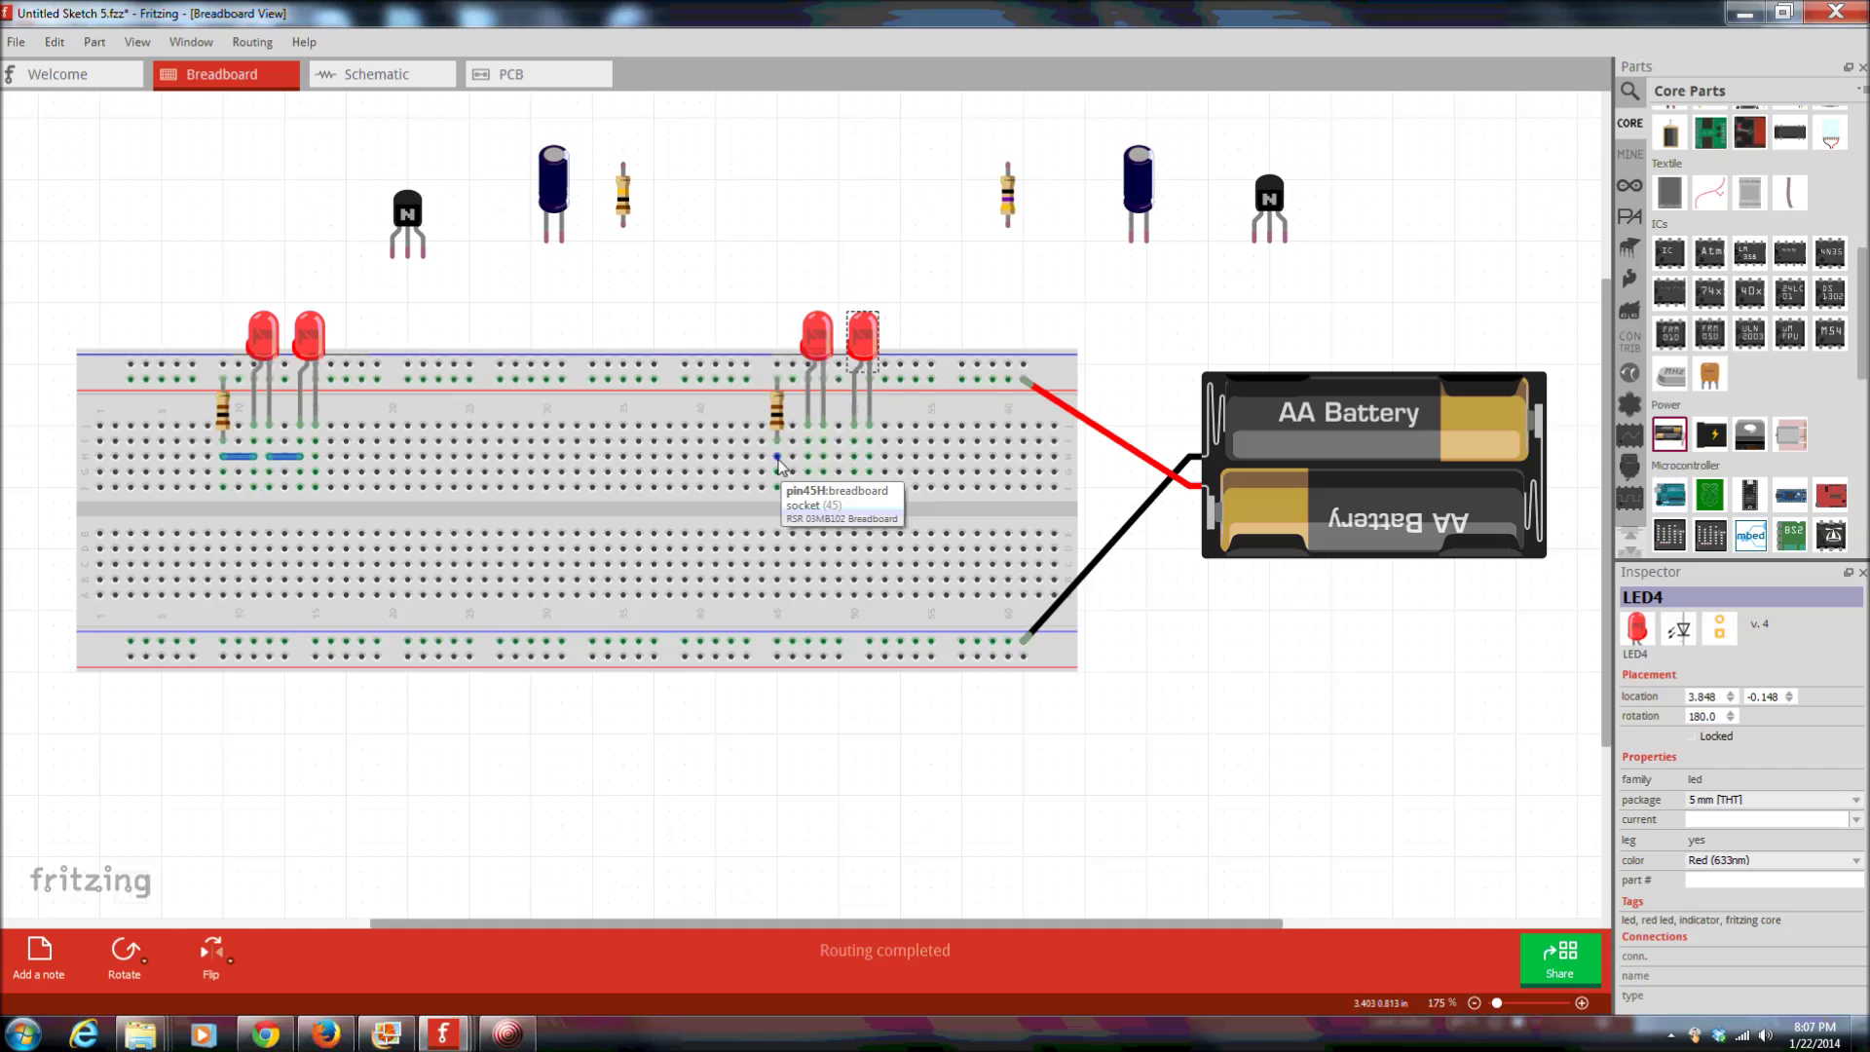
drag(778, 461, 857, 457)
click(871, 717)
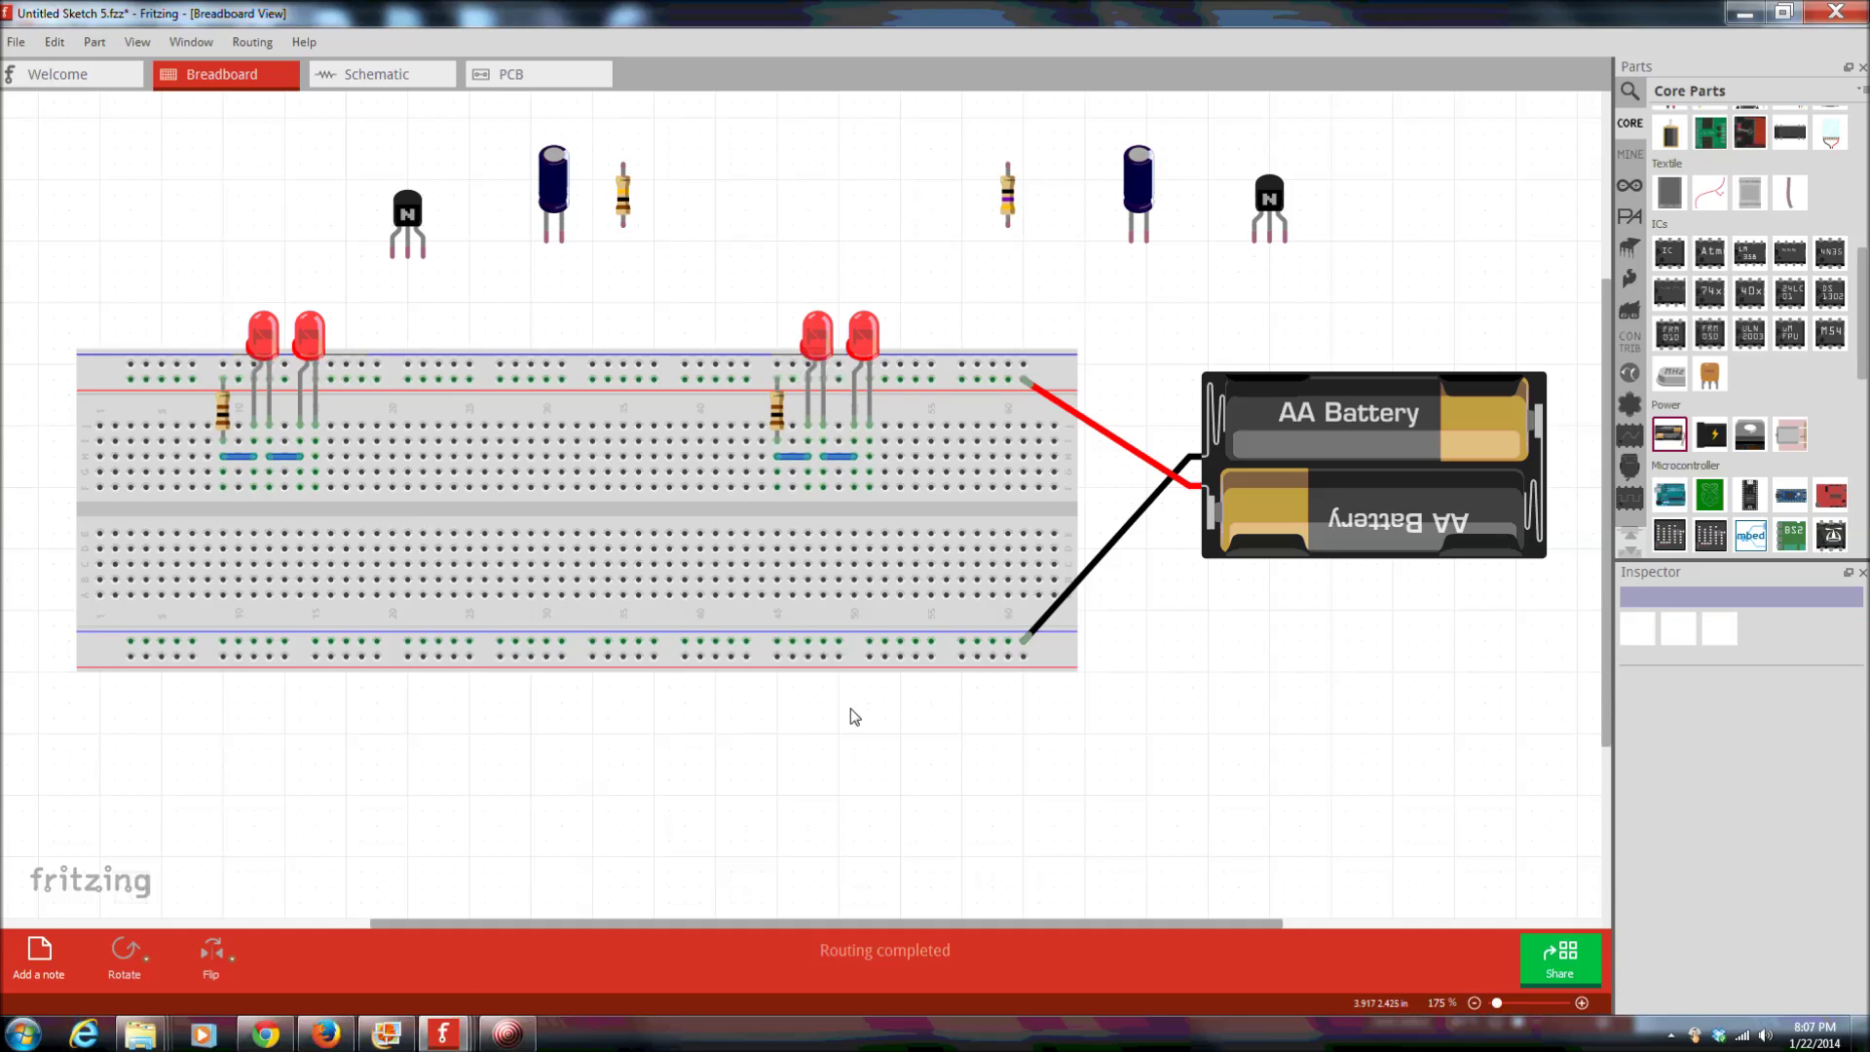
click(387, 1034)
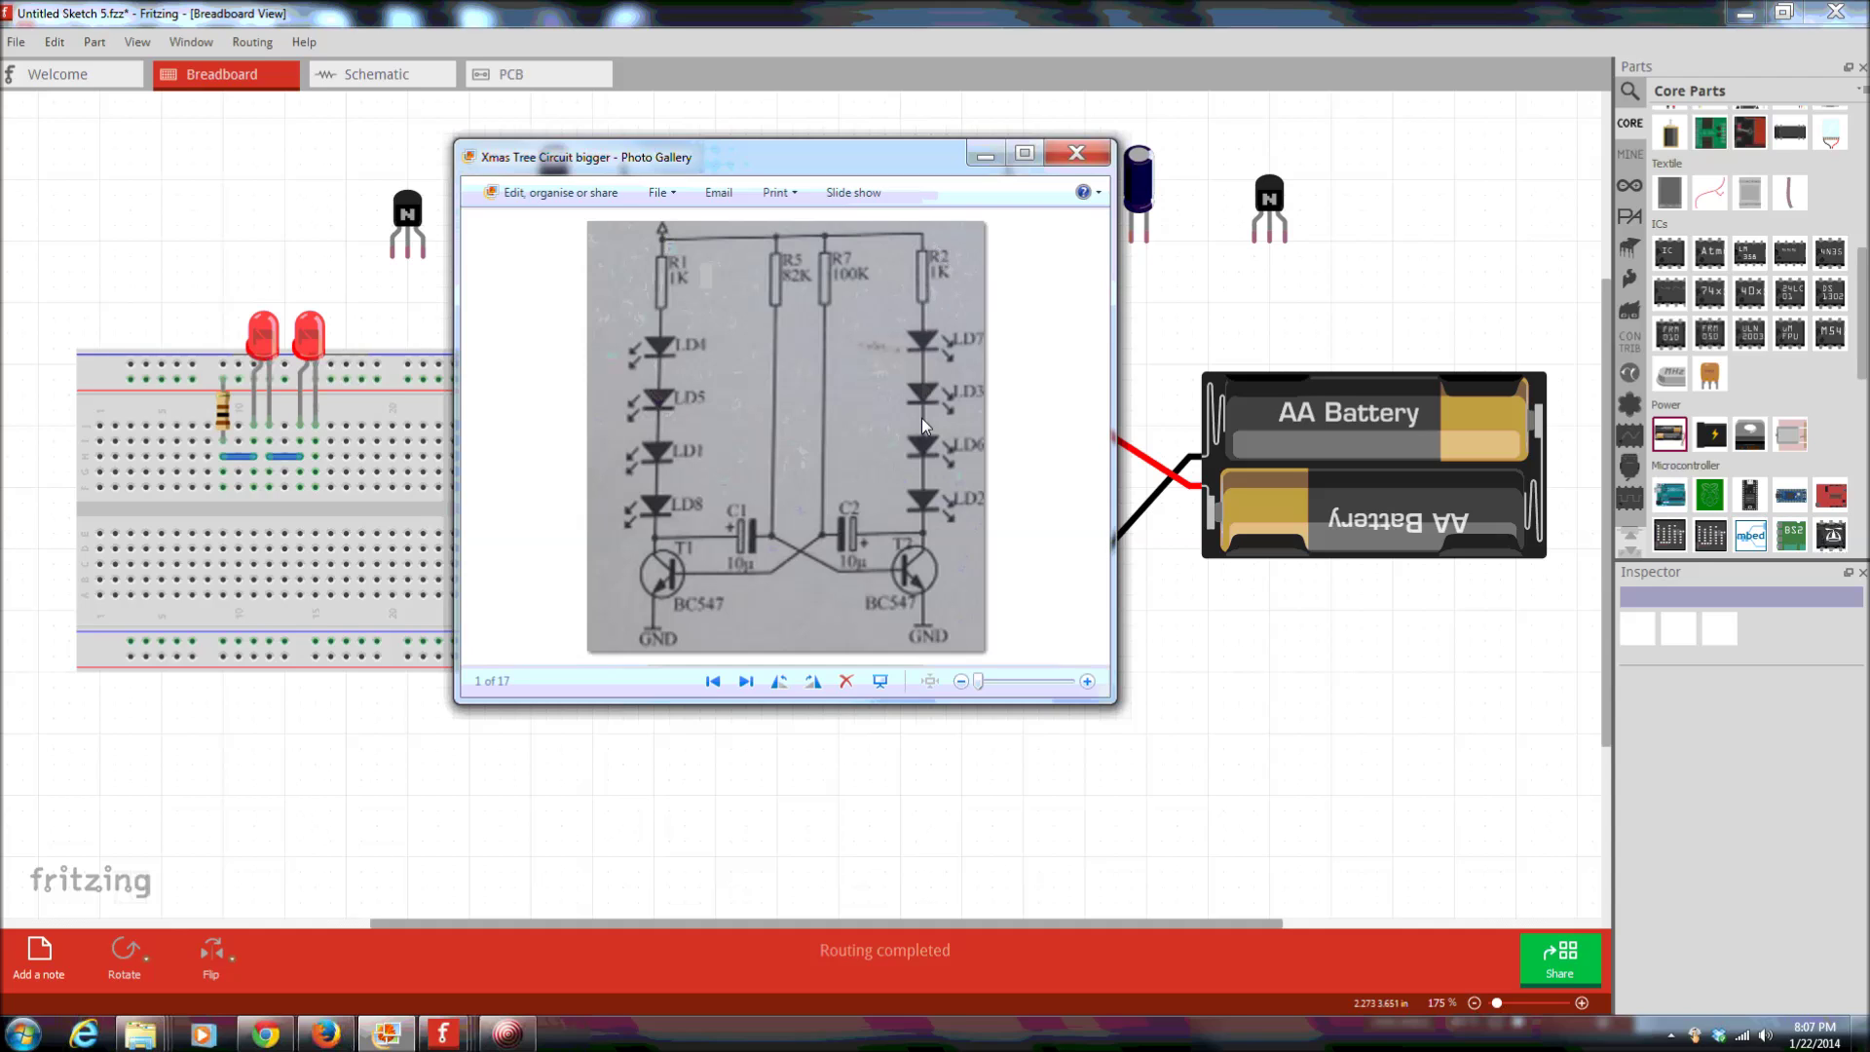
- Place the first NPN transistor below the left LEDs and wire it to the bottom power rail
click(230, 180)
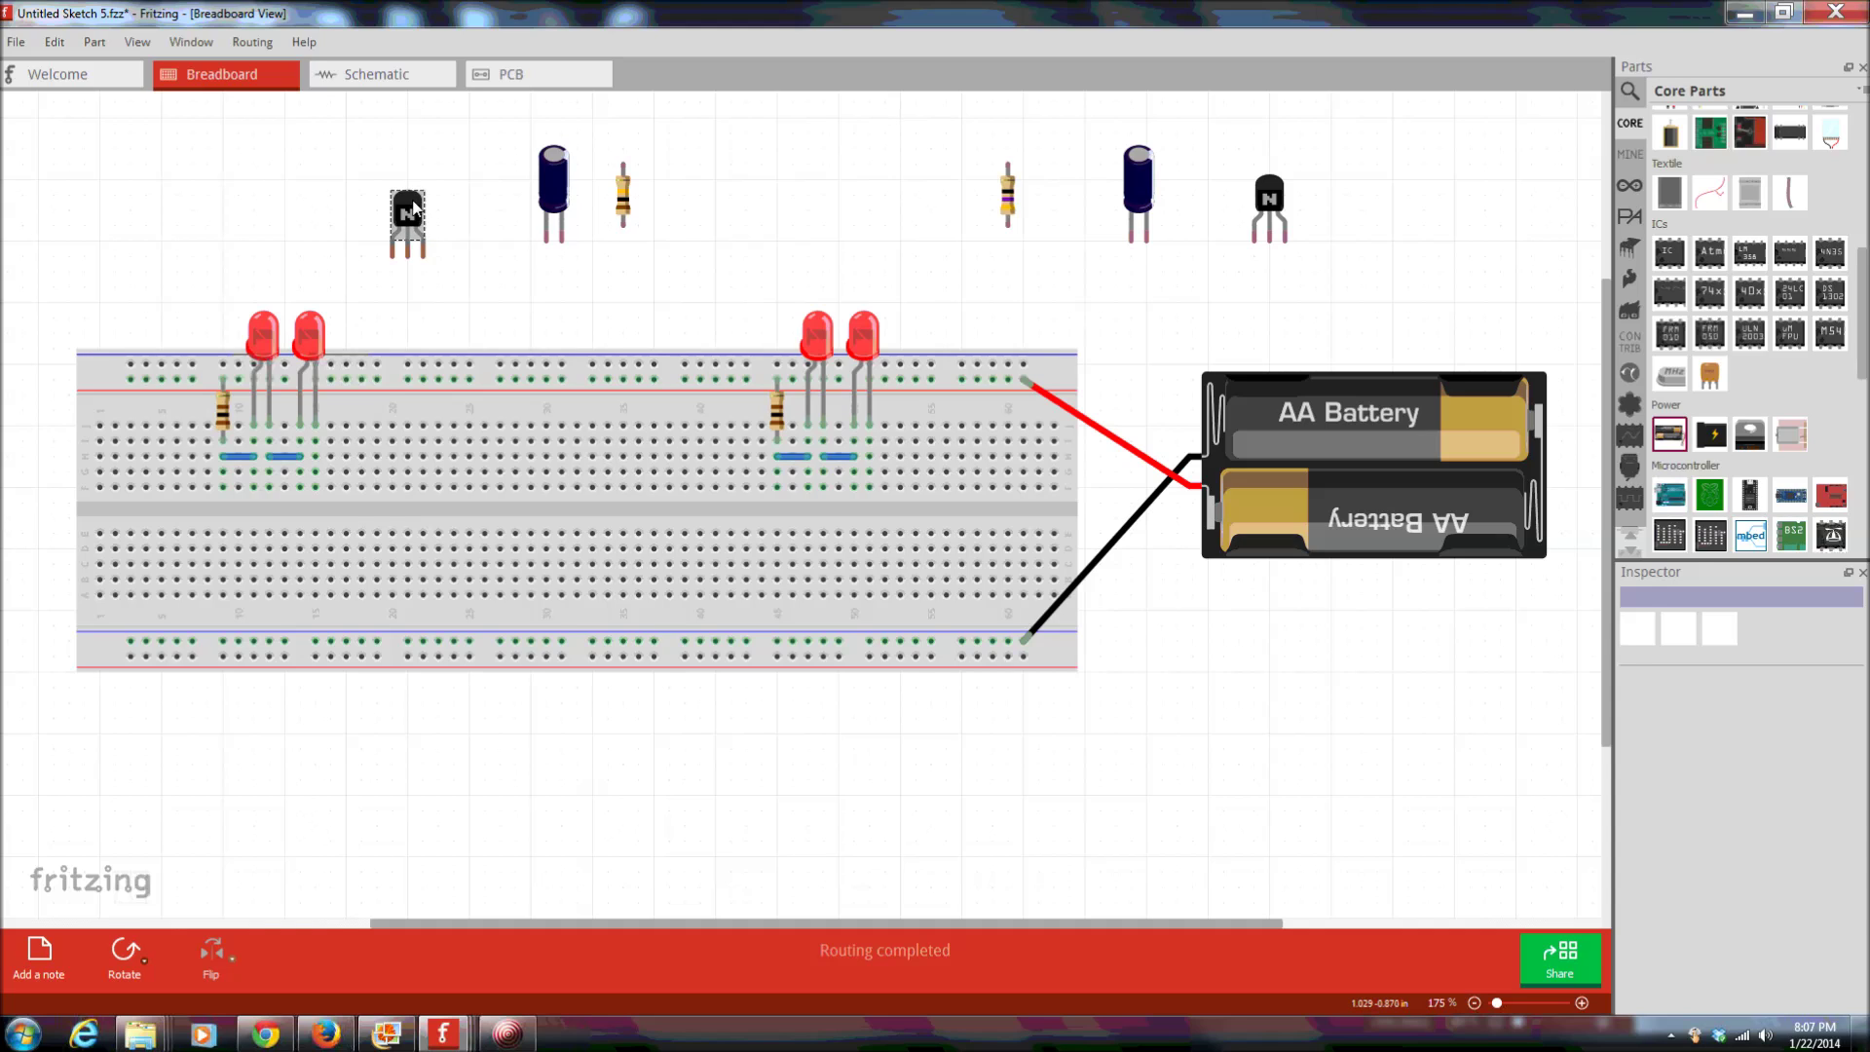
drag(413, 208, 358, 490)
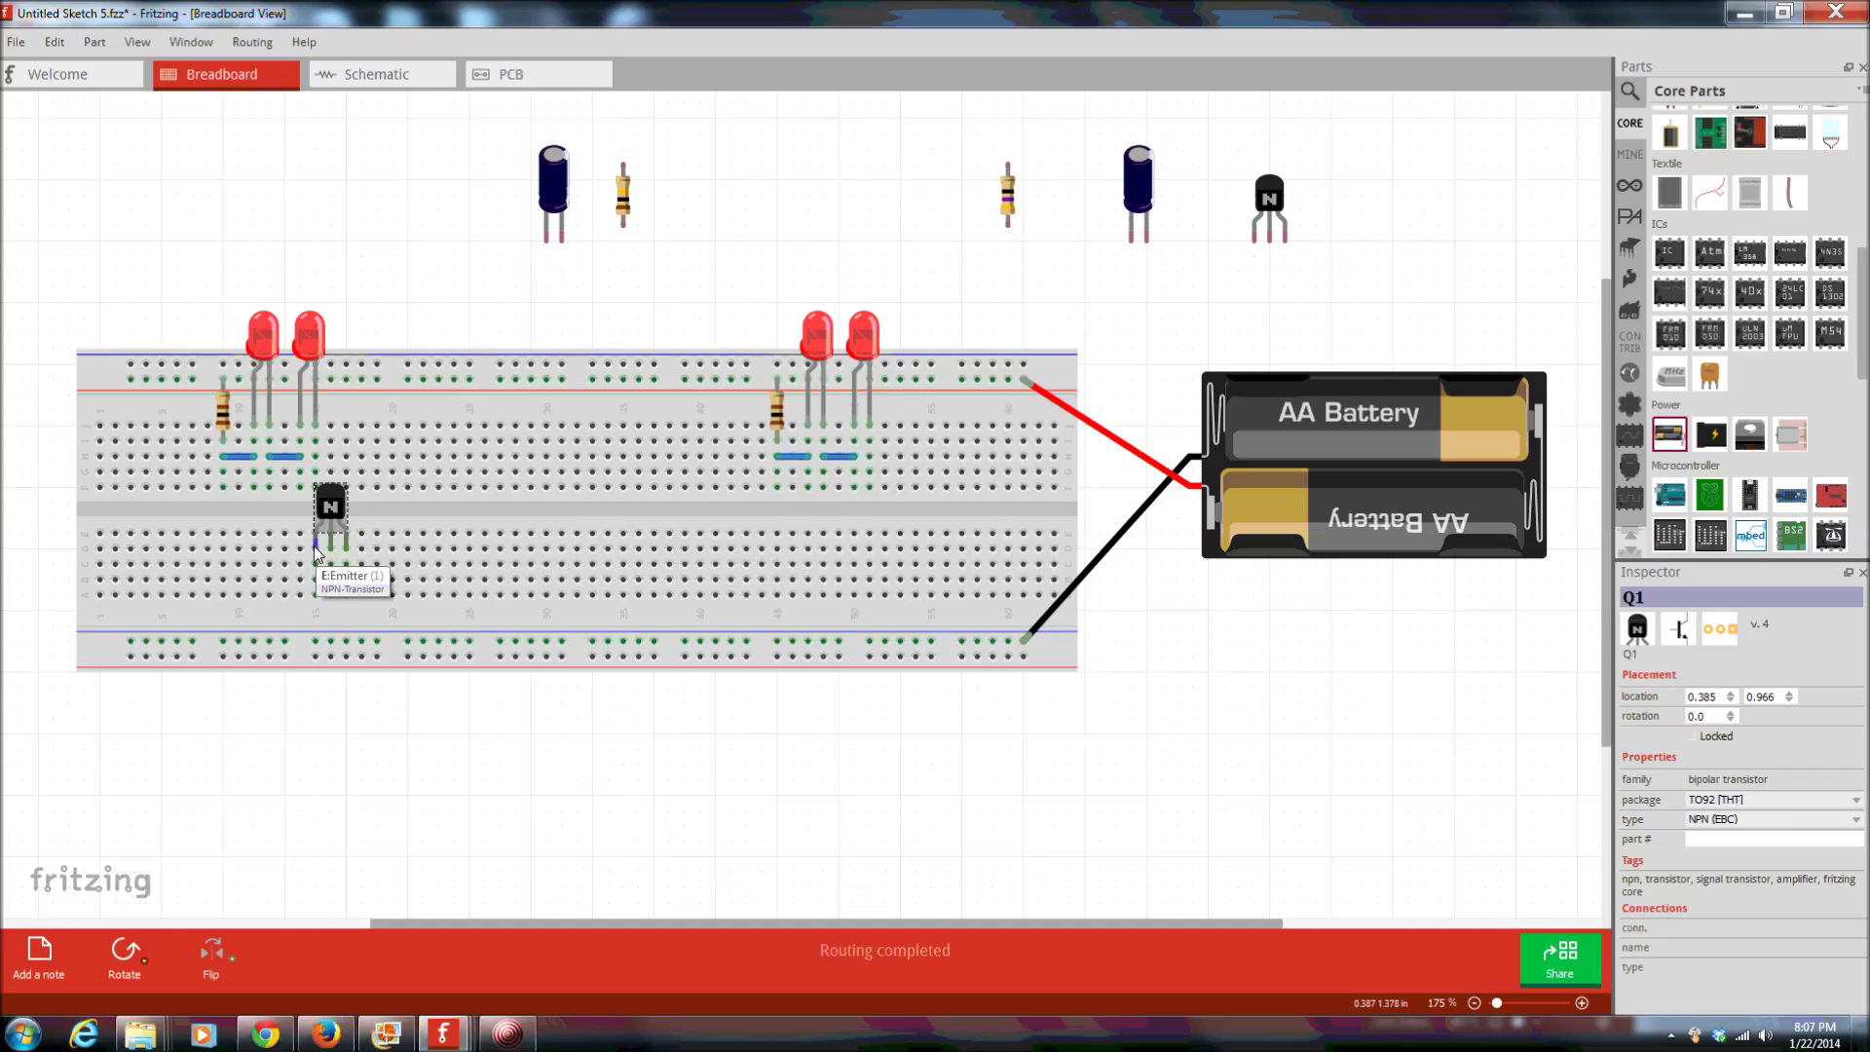
click(386, 1037)
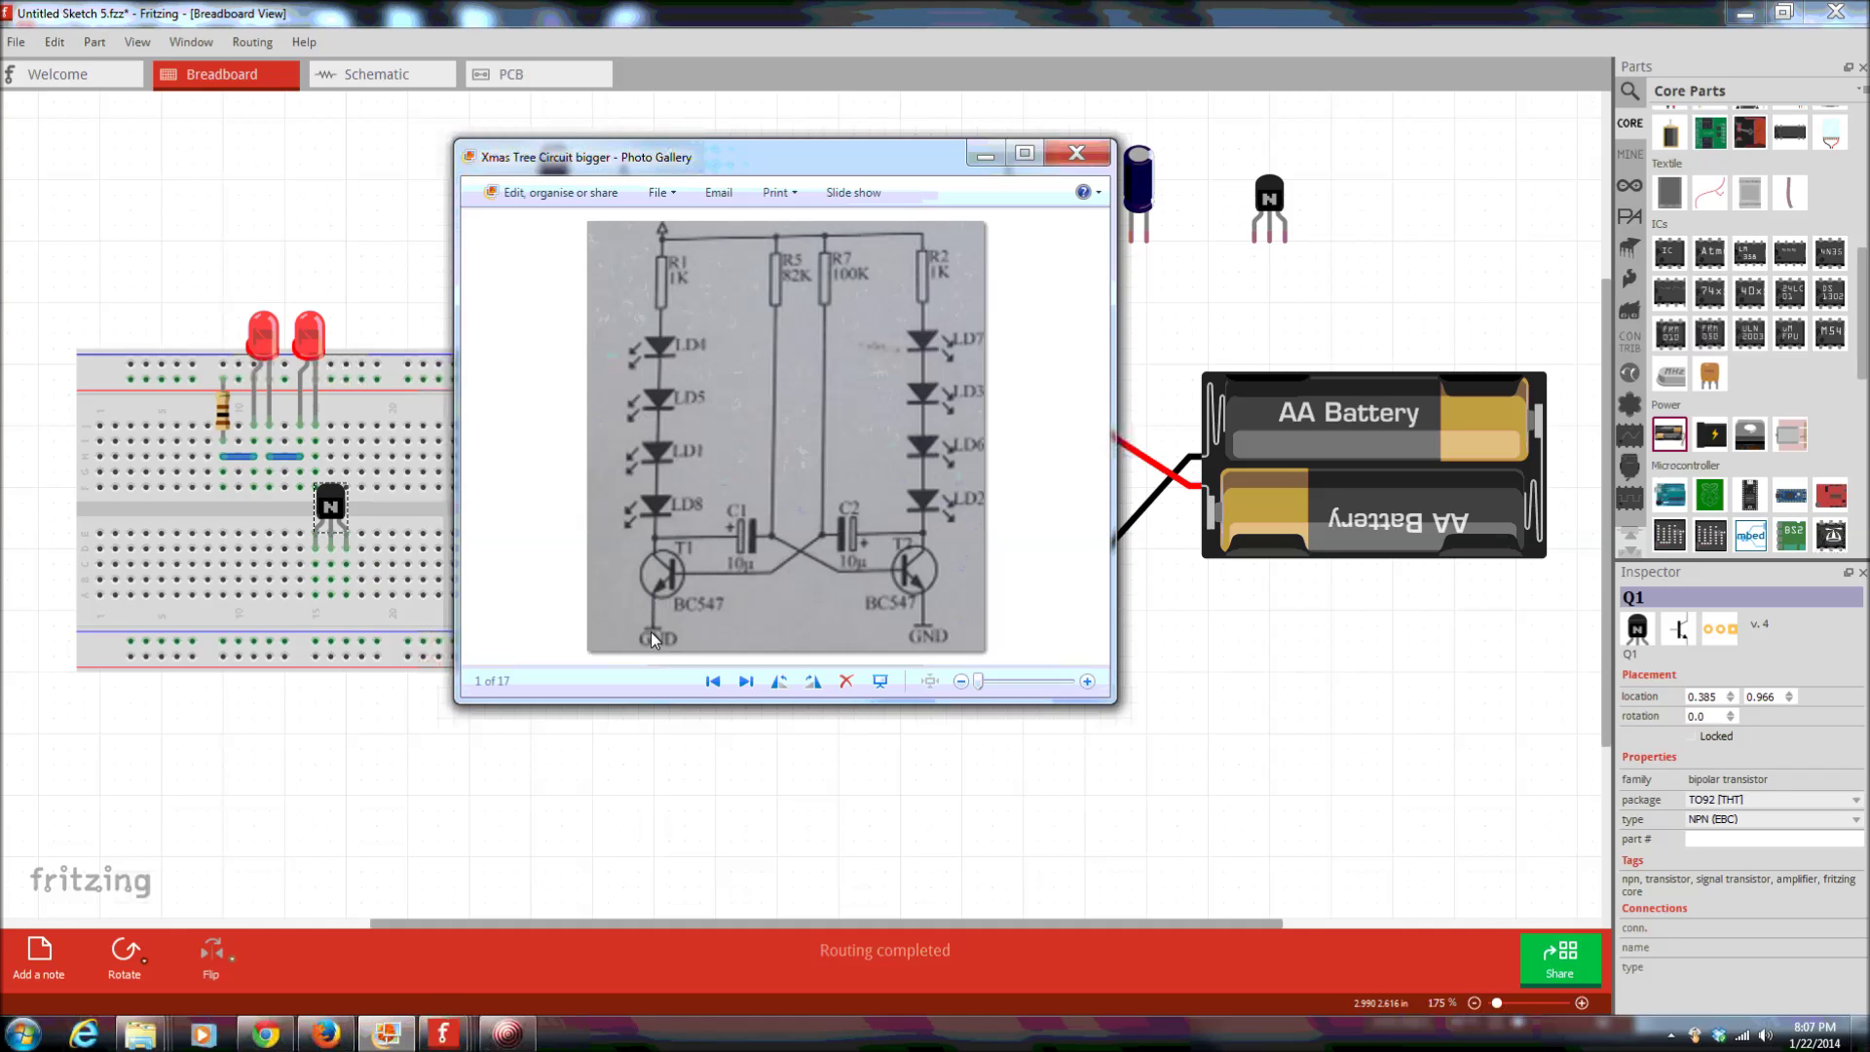
click(314, 595)
drag(315, 595, 315, 645)
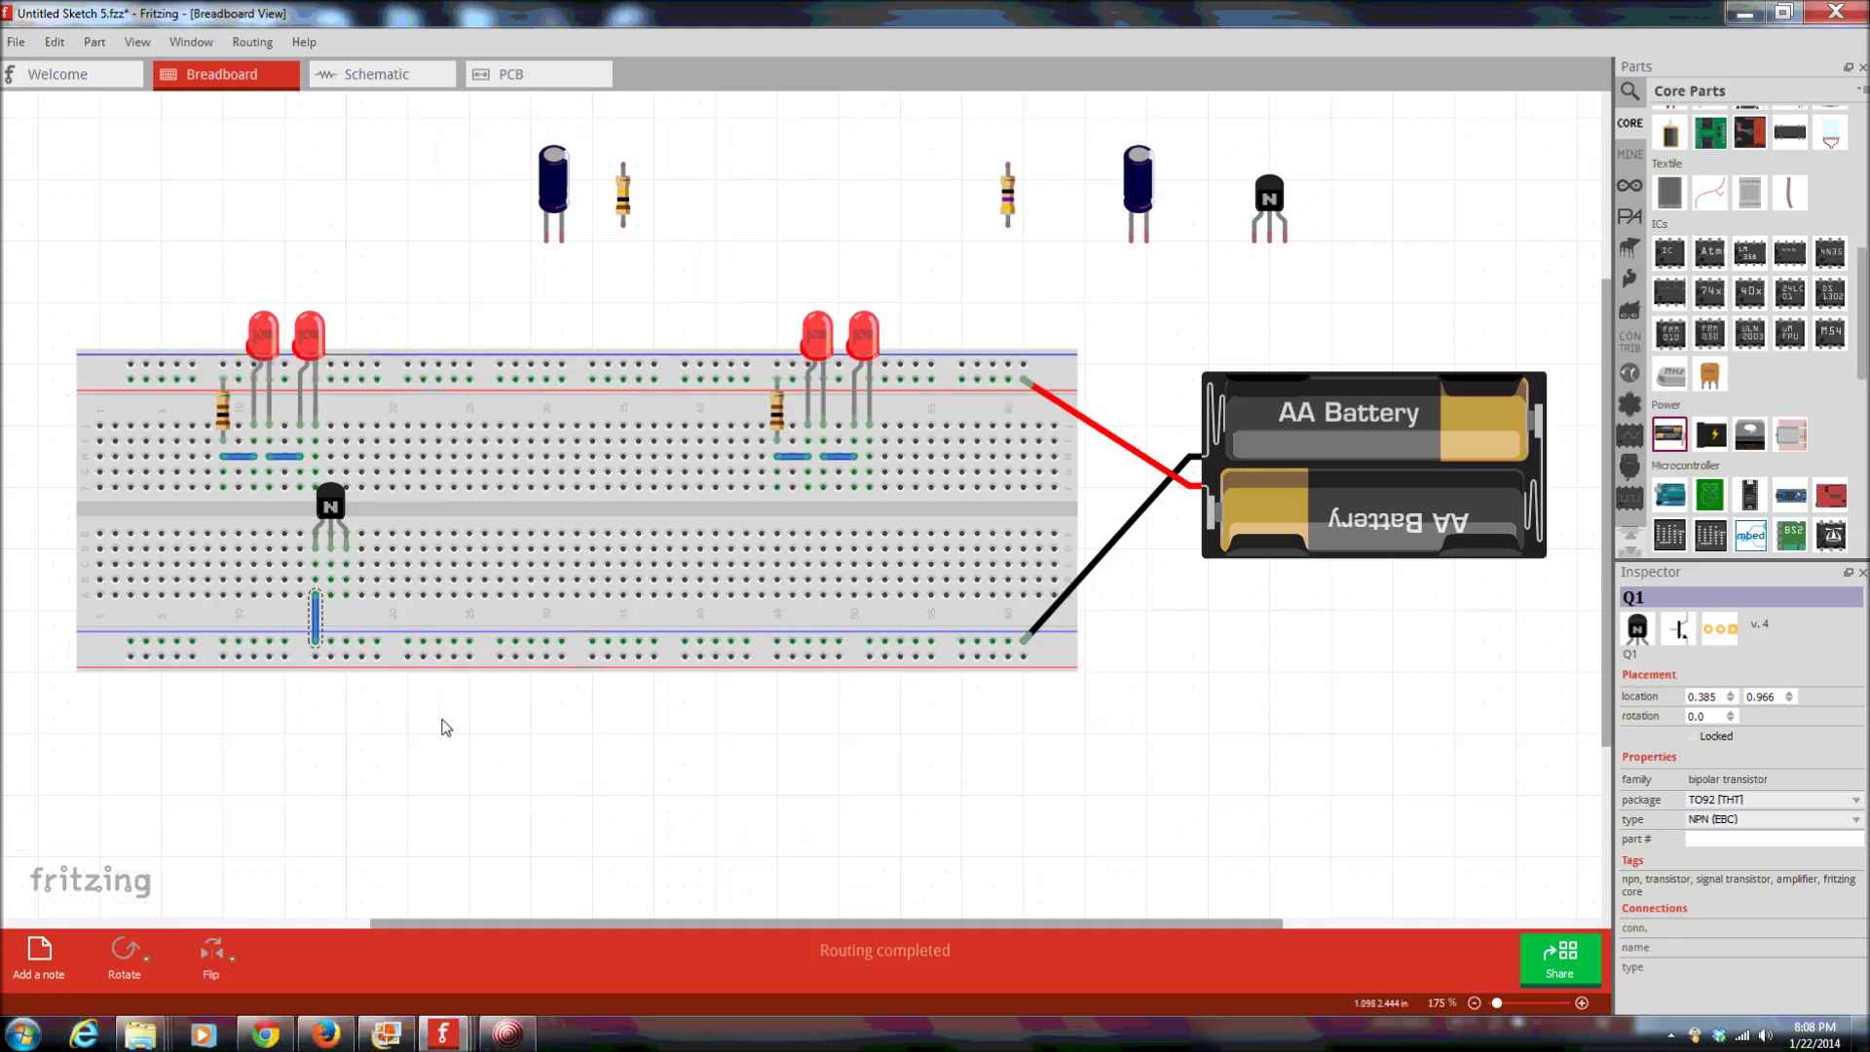
- Place the second NPN transistor below the middle LEDs and wire it to the bottom rail
click(1278, 200)
drag(1280, 201, 900, 516)
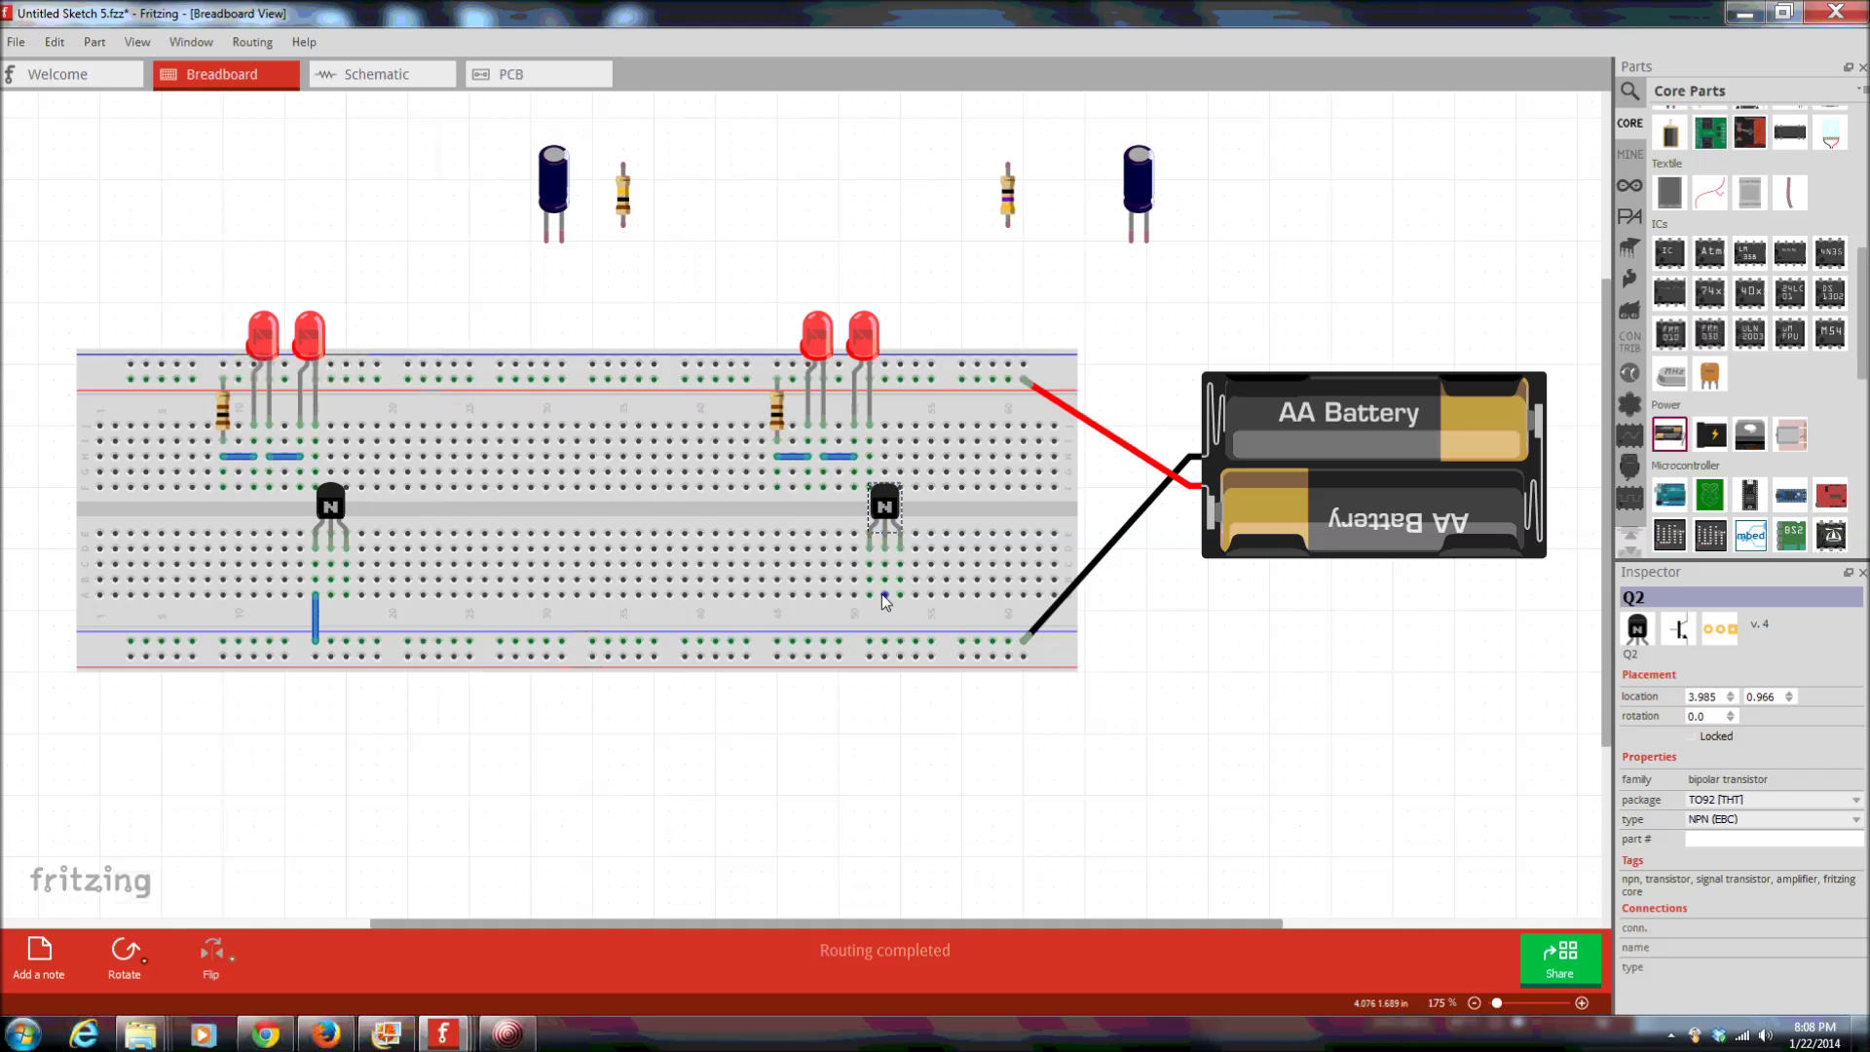
drag(871, 596, 869, 641)
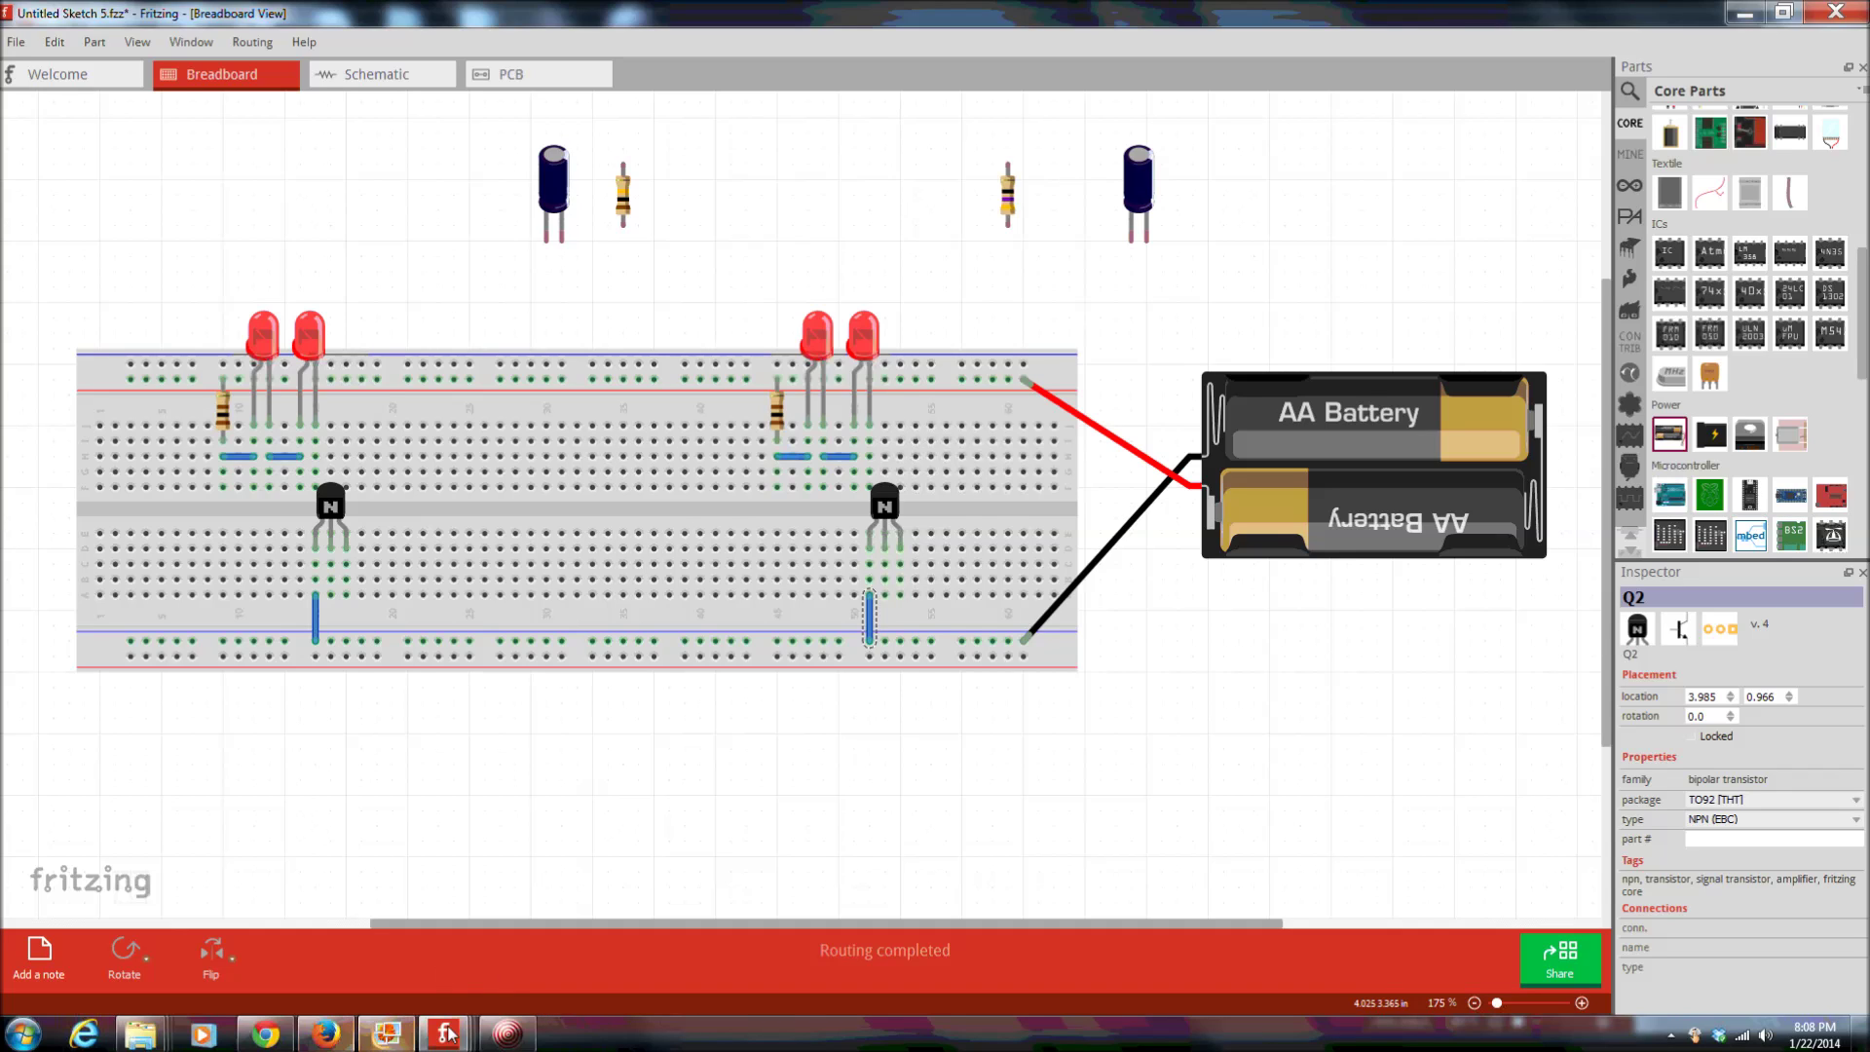
click(390, 1040)
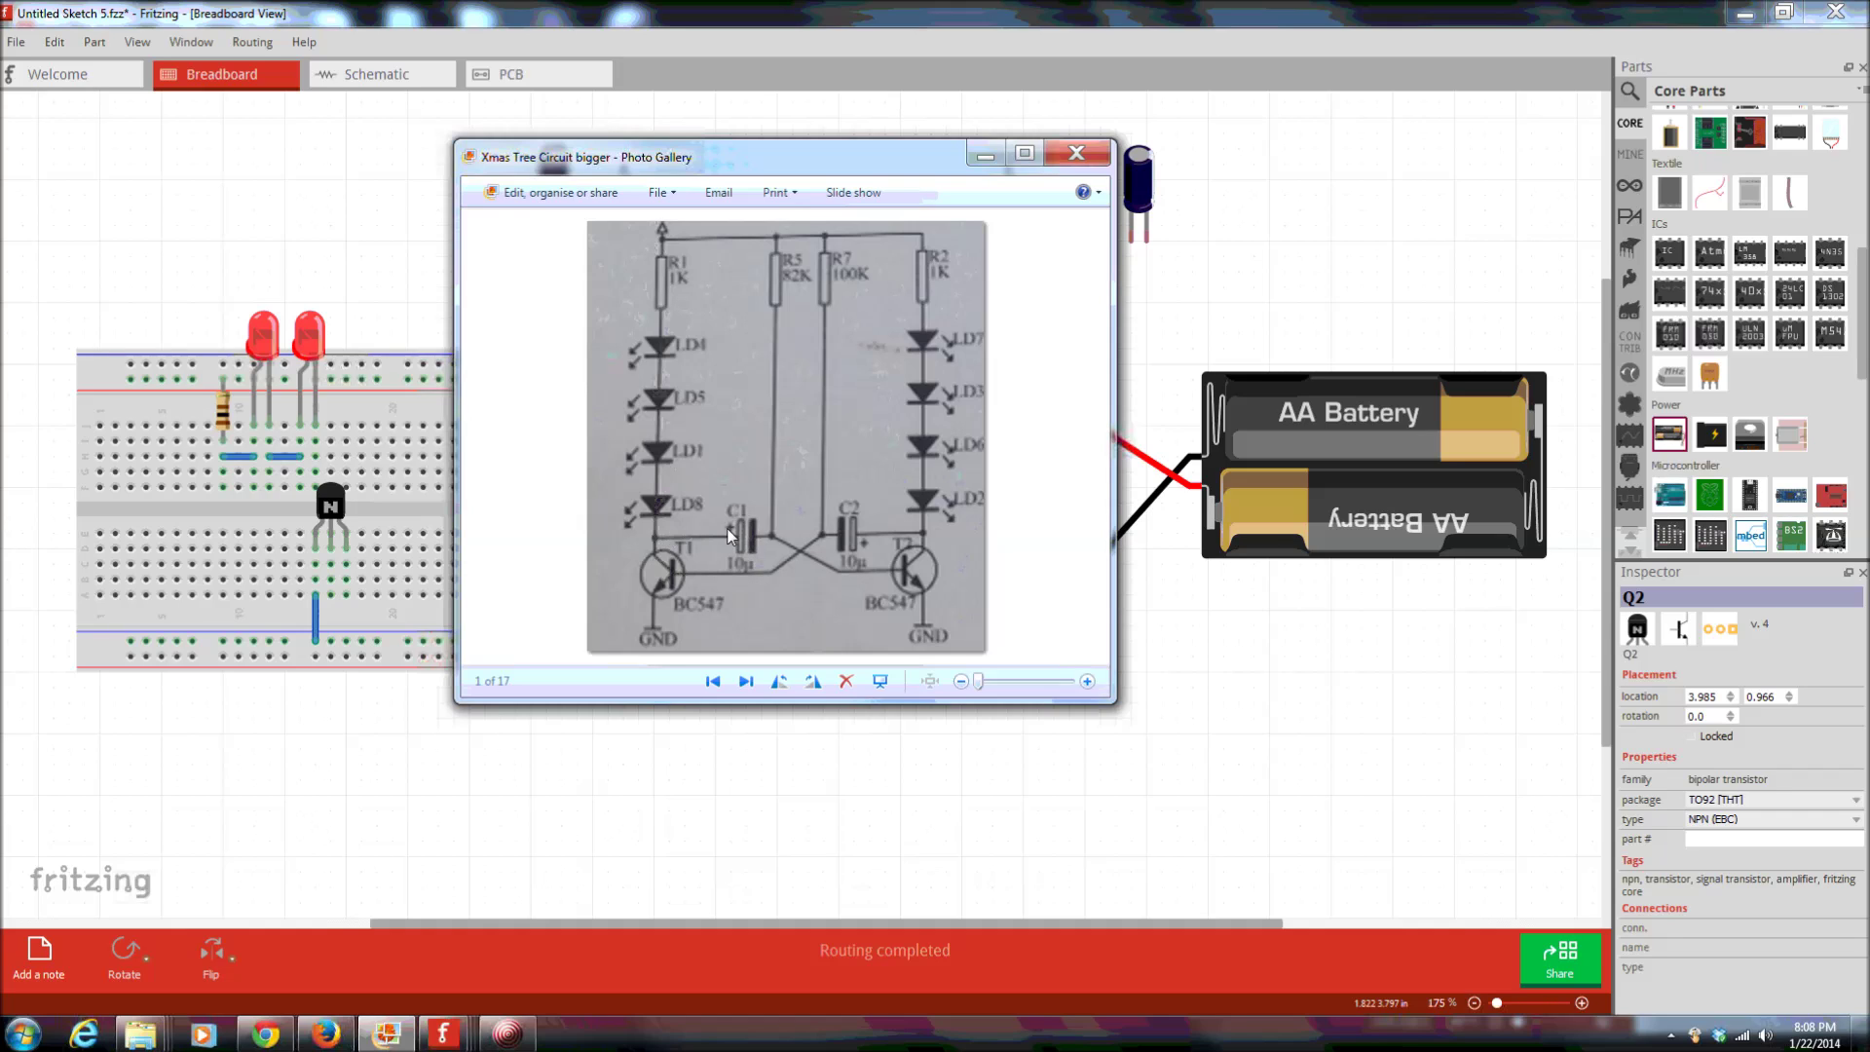
- Place an electrolytic capacitor beside the left LEDs and wire it to the LEDs and first transistor
click(657, 13)
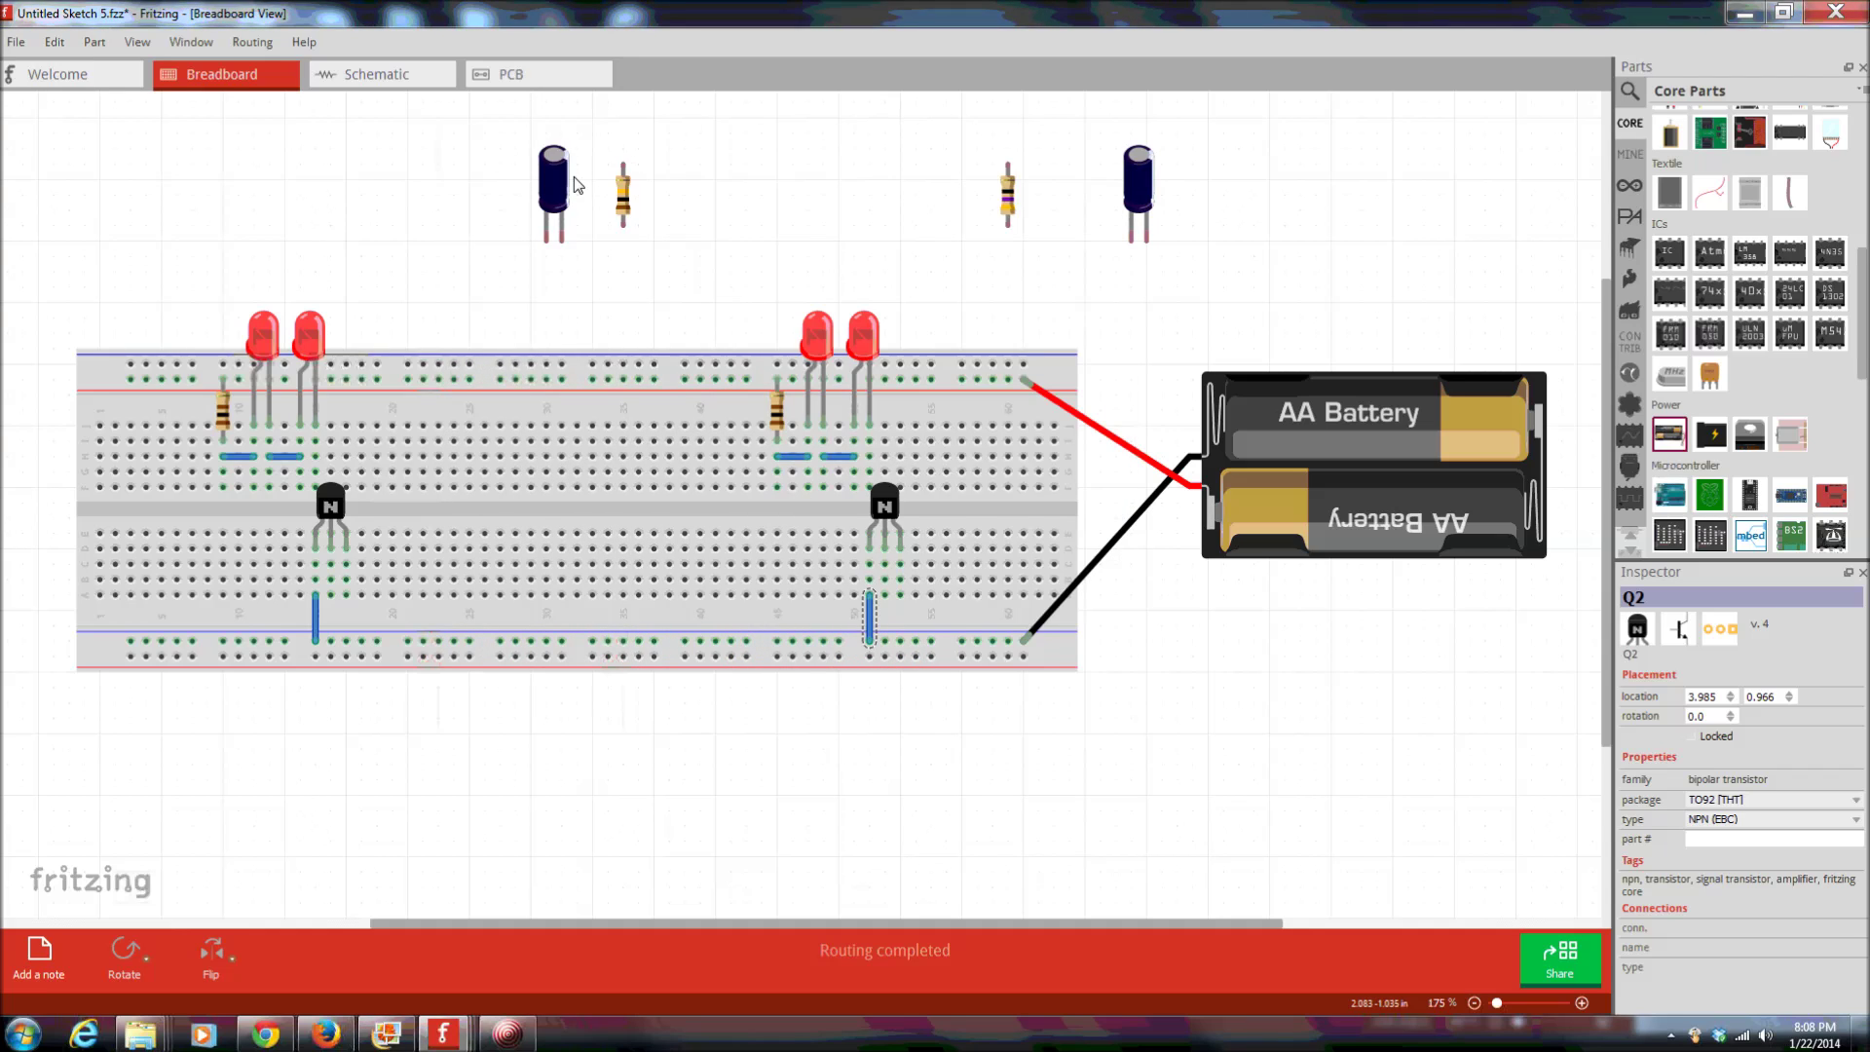
drag(549, 198, 397, 371)
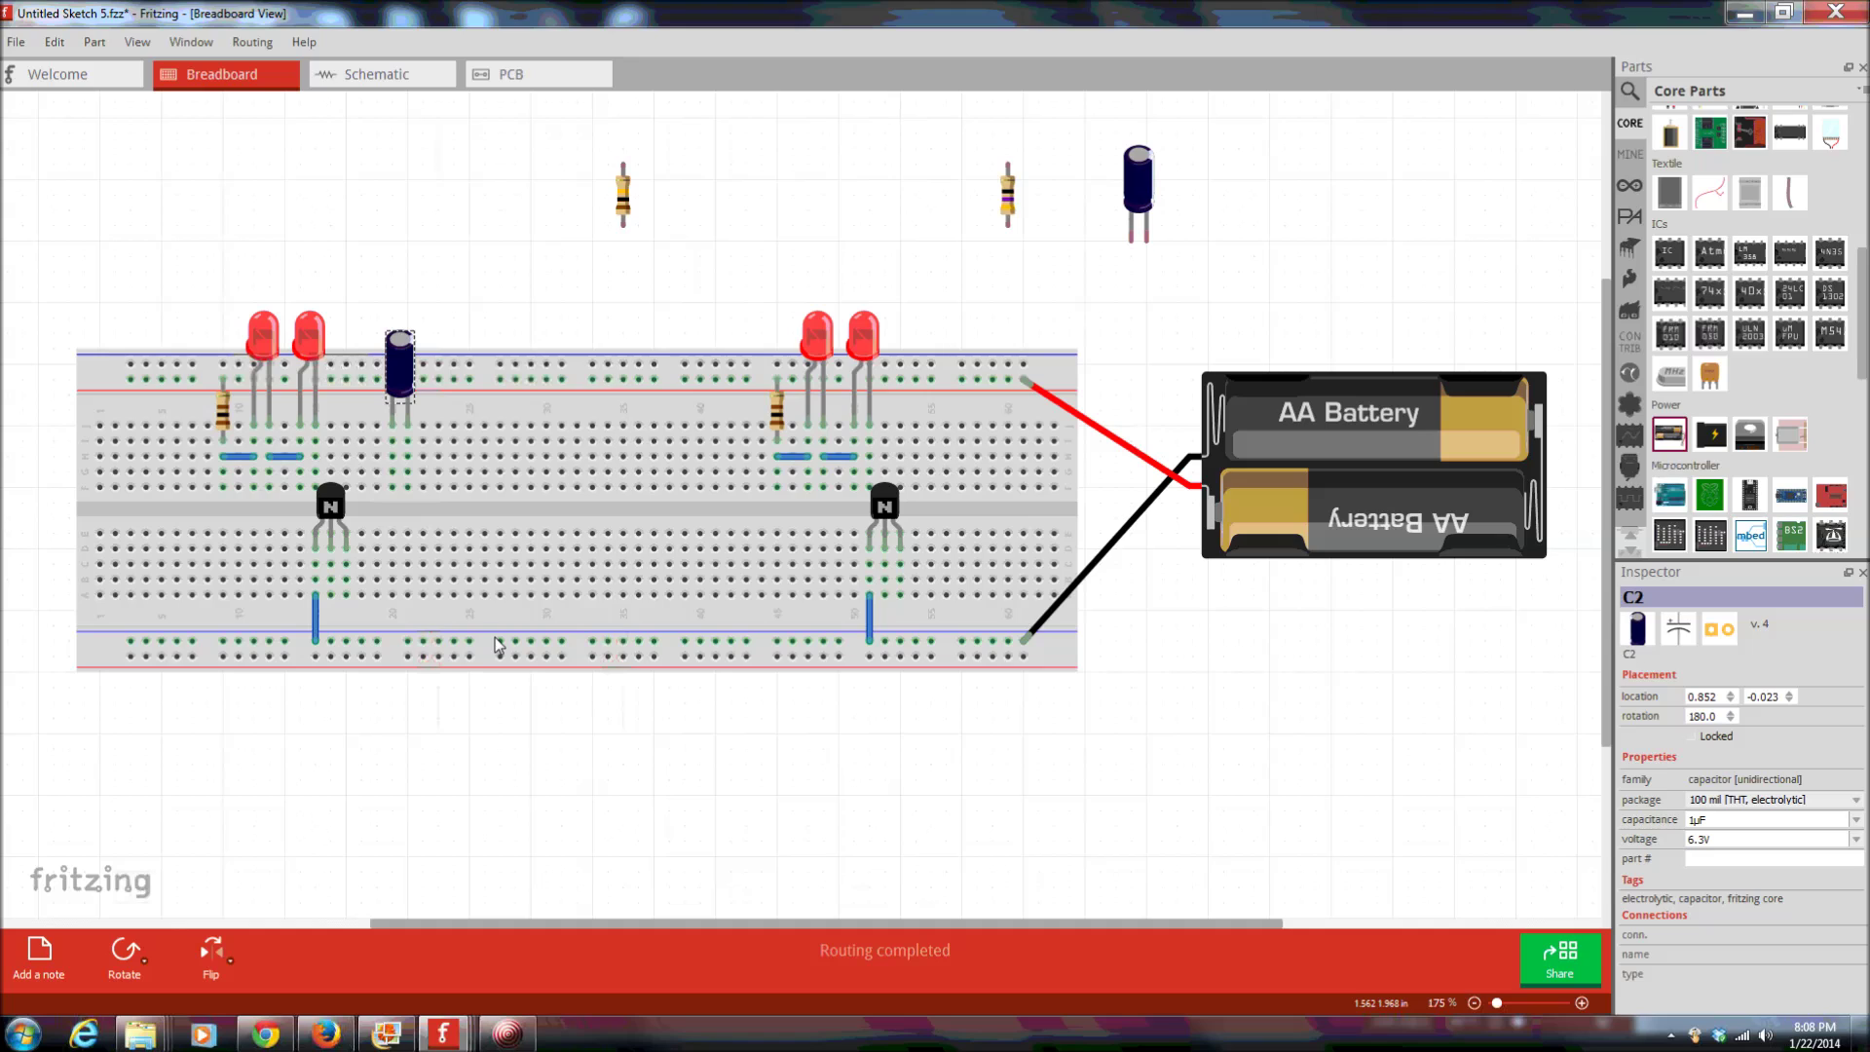
drag(318, 455, 394, 455)
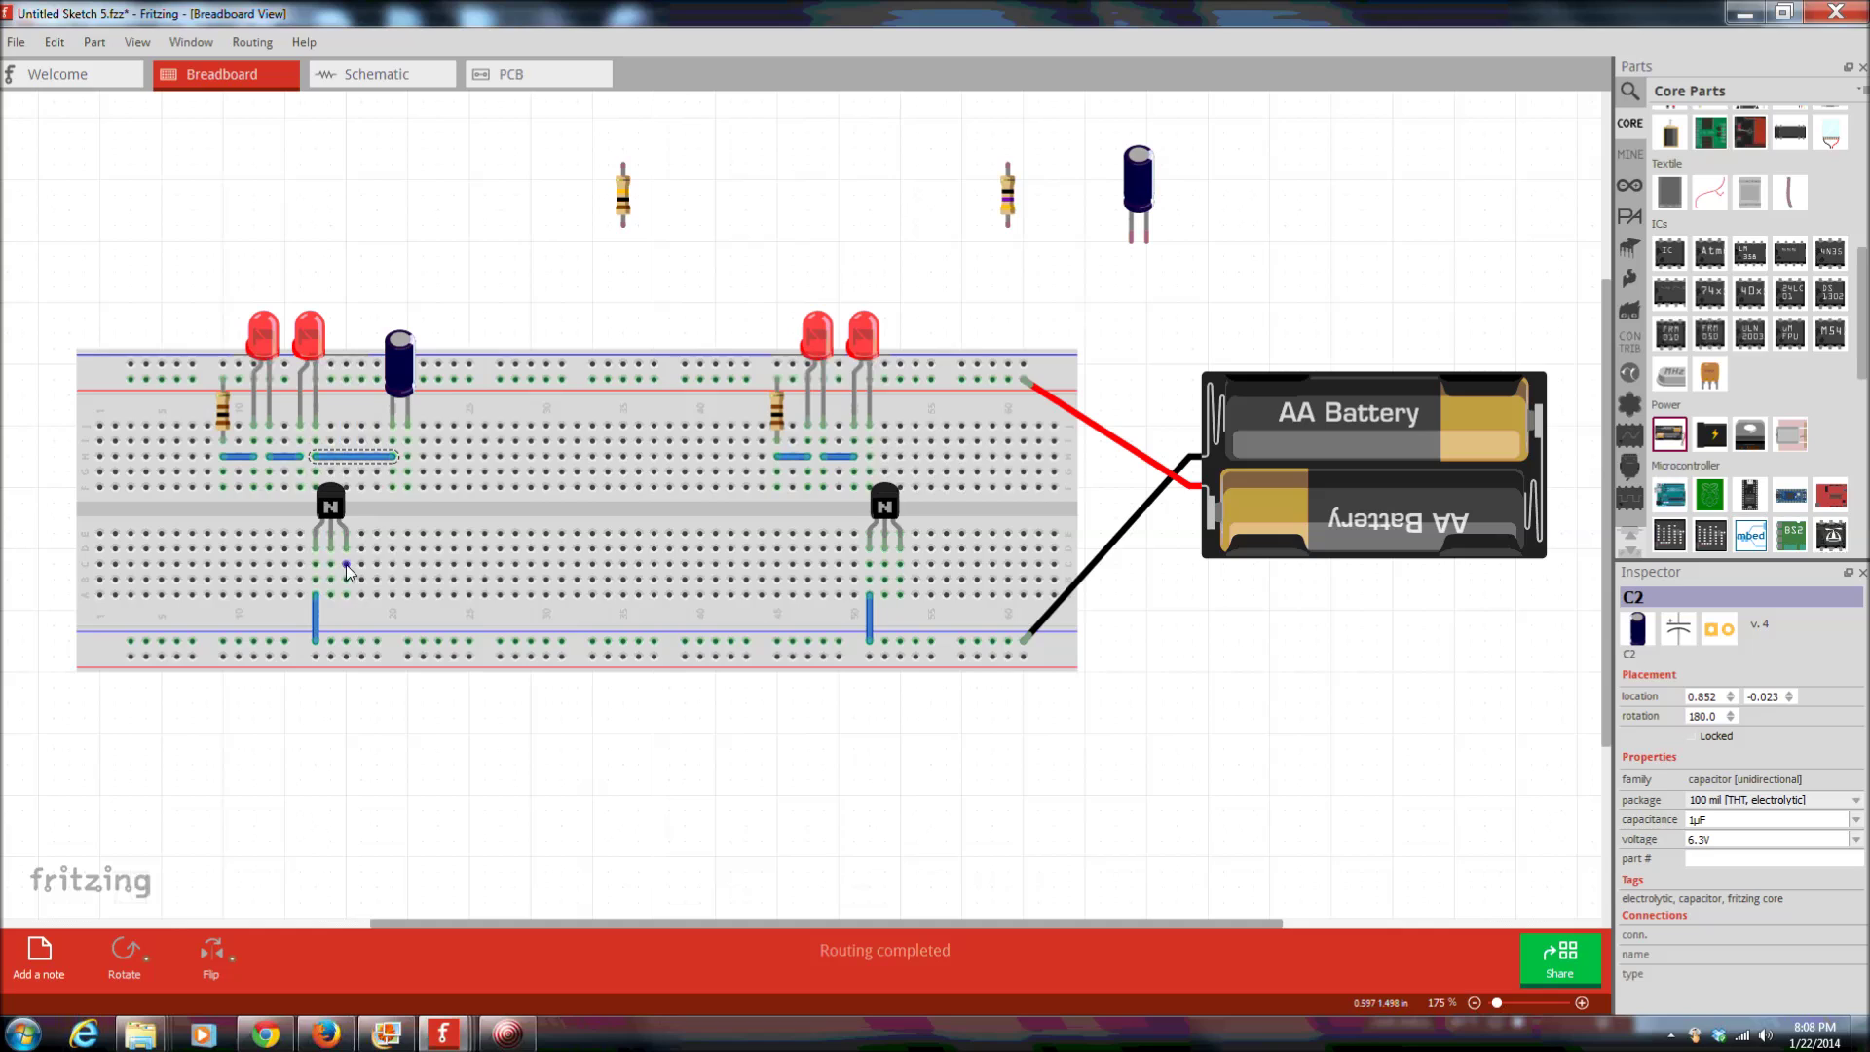
drag(347, 567, 392, 471)
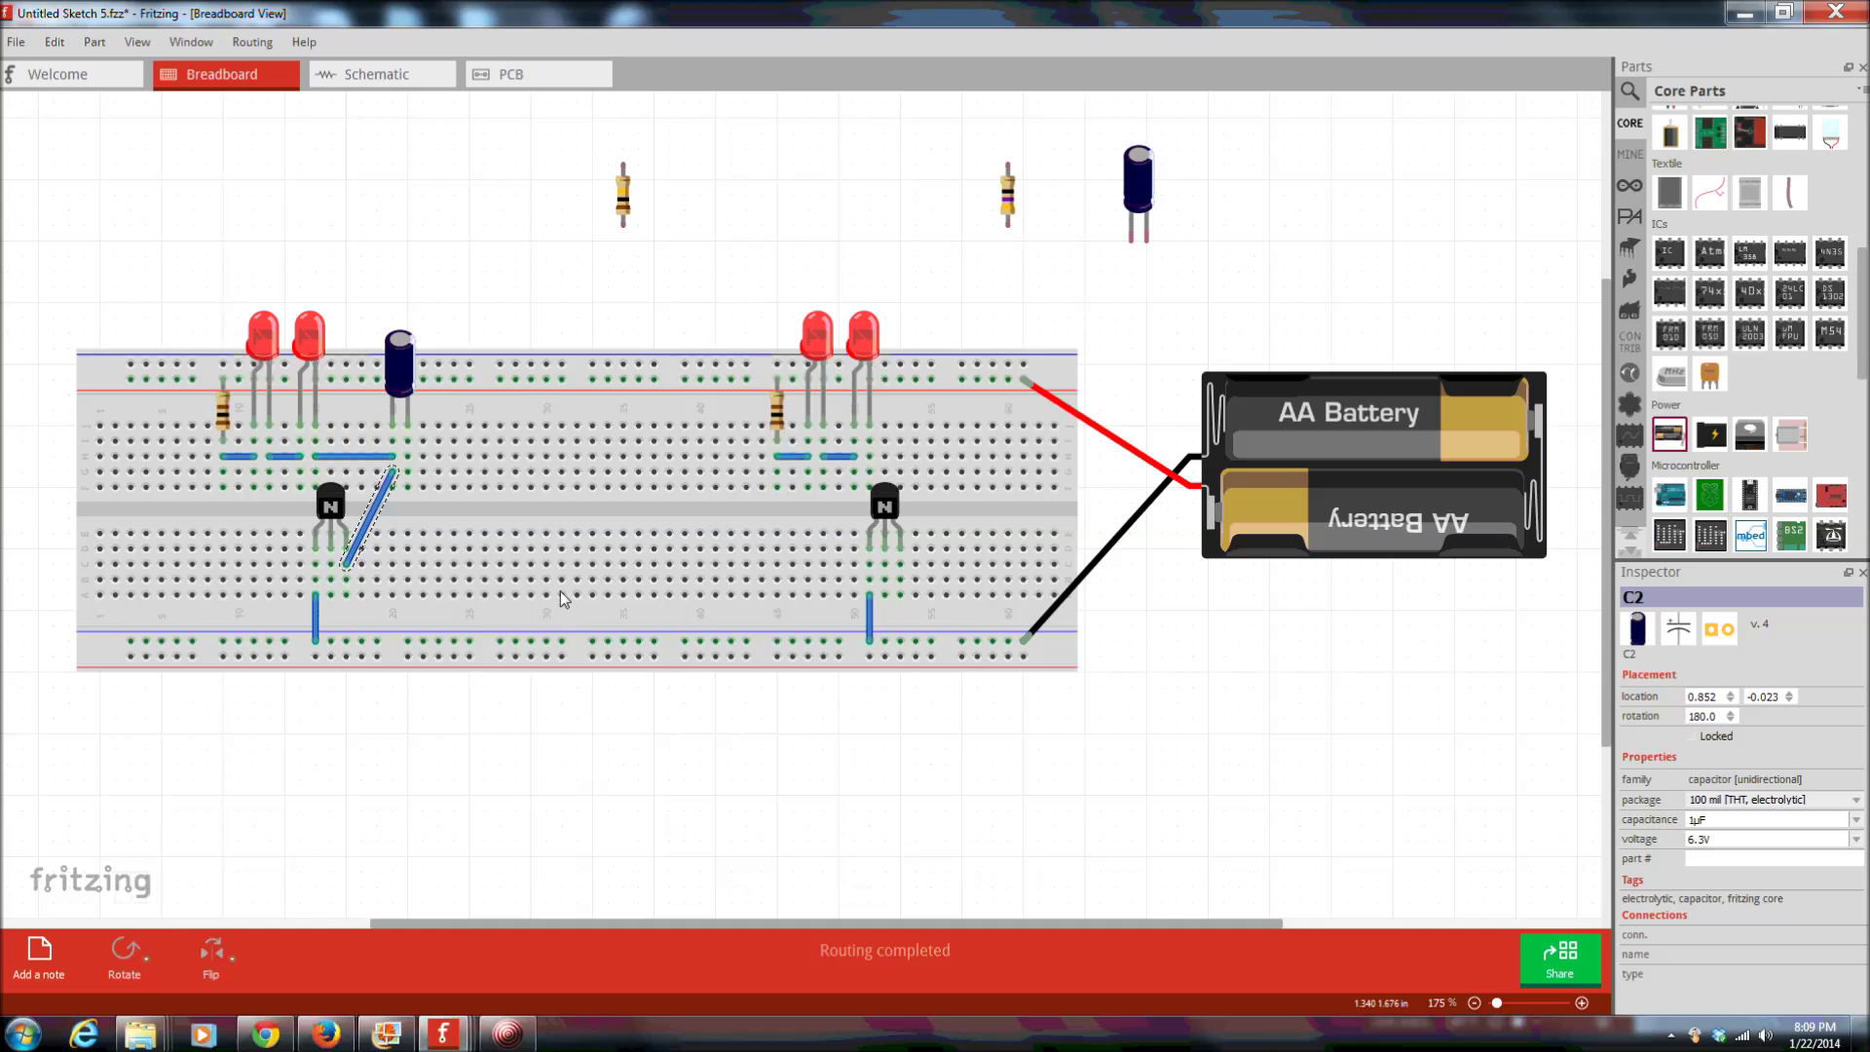
- Place capacitor C1 on the breadboard's right half and wire pin51H to pin52H
drag(1142, 202, 956, 382)
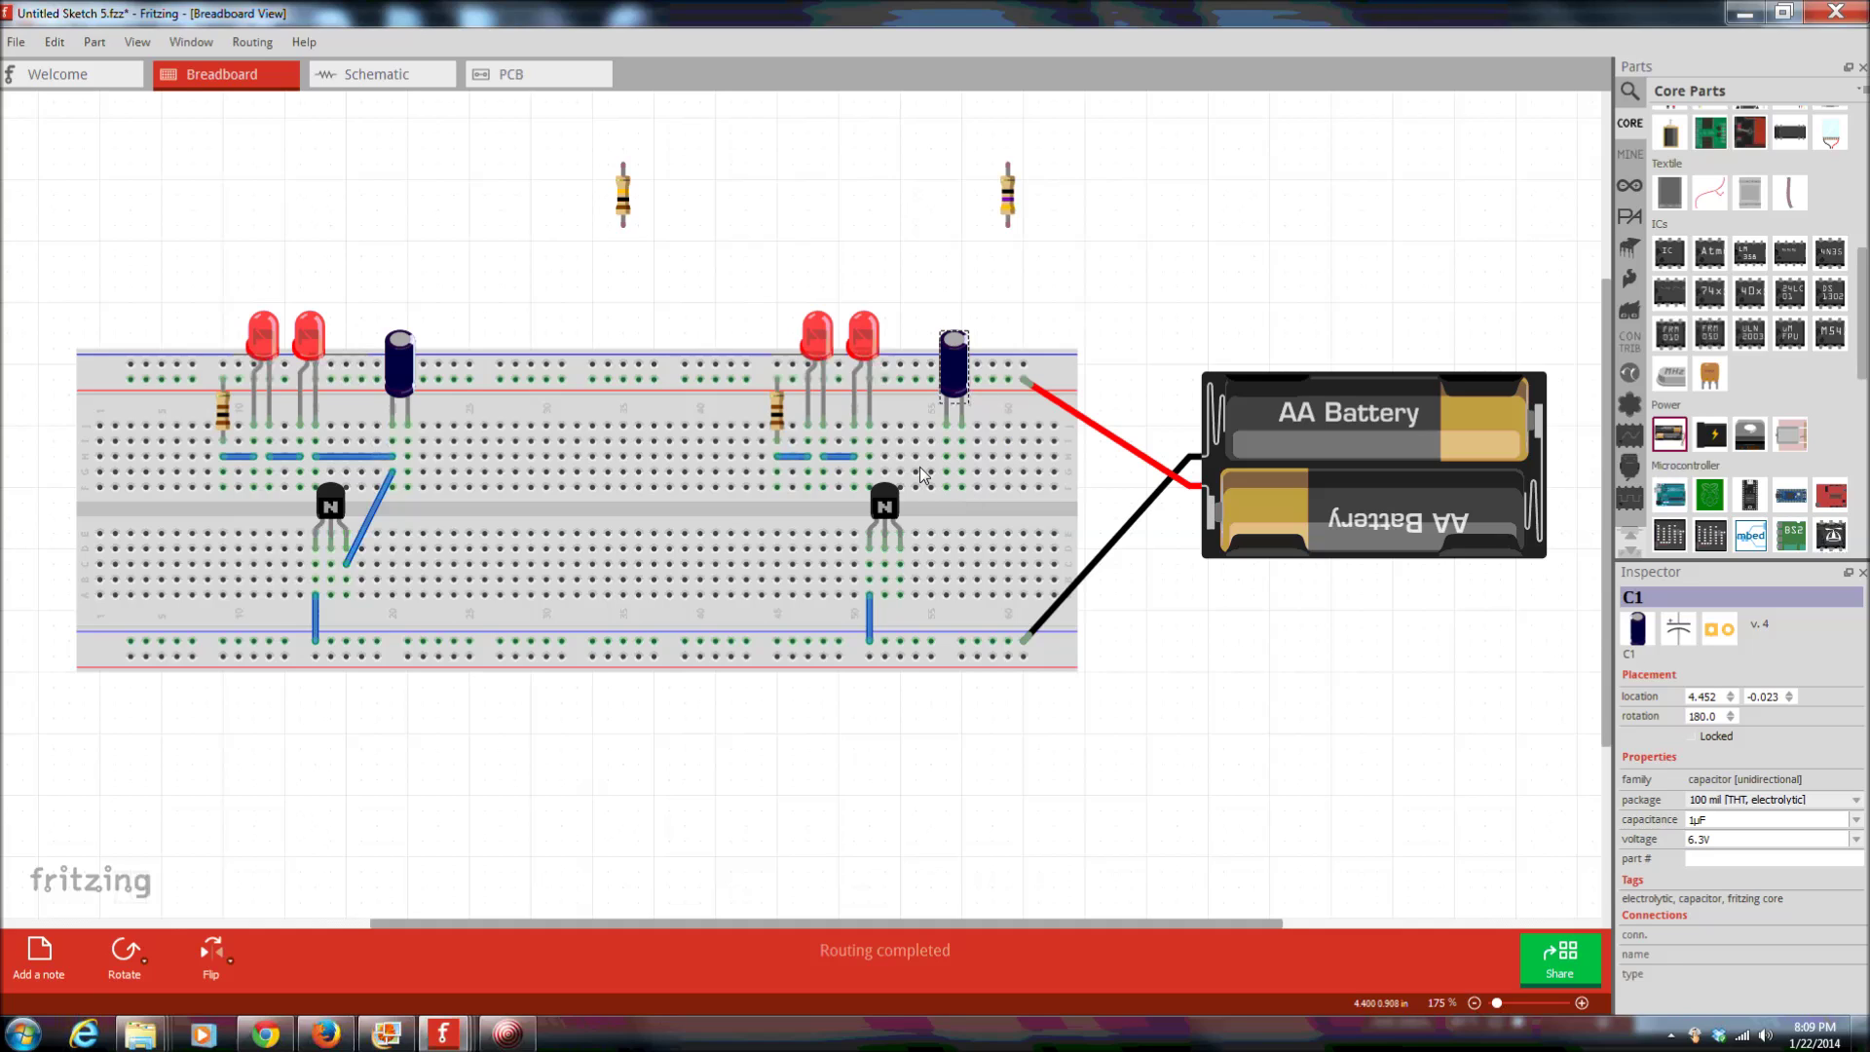
mouse_move(871, 456)
mouse_down()
mouse_move(964, 465)
mouse_move(901, 563)
mouse_up()
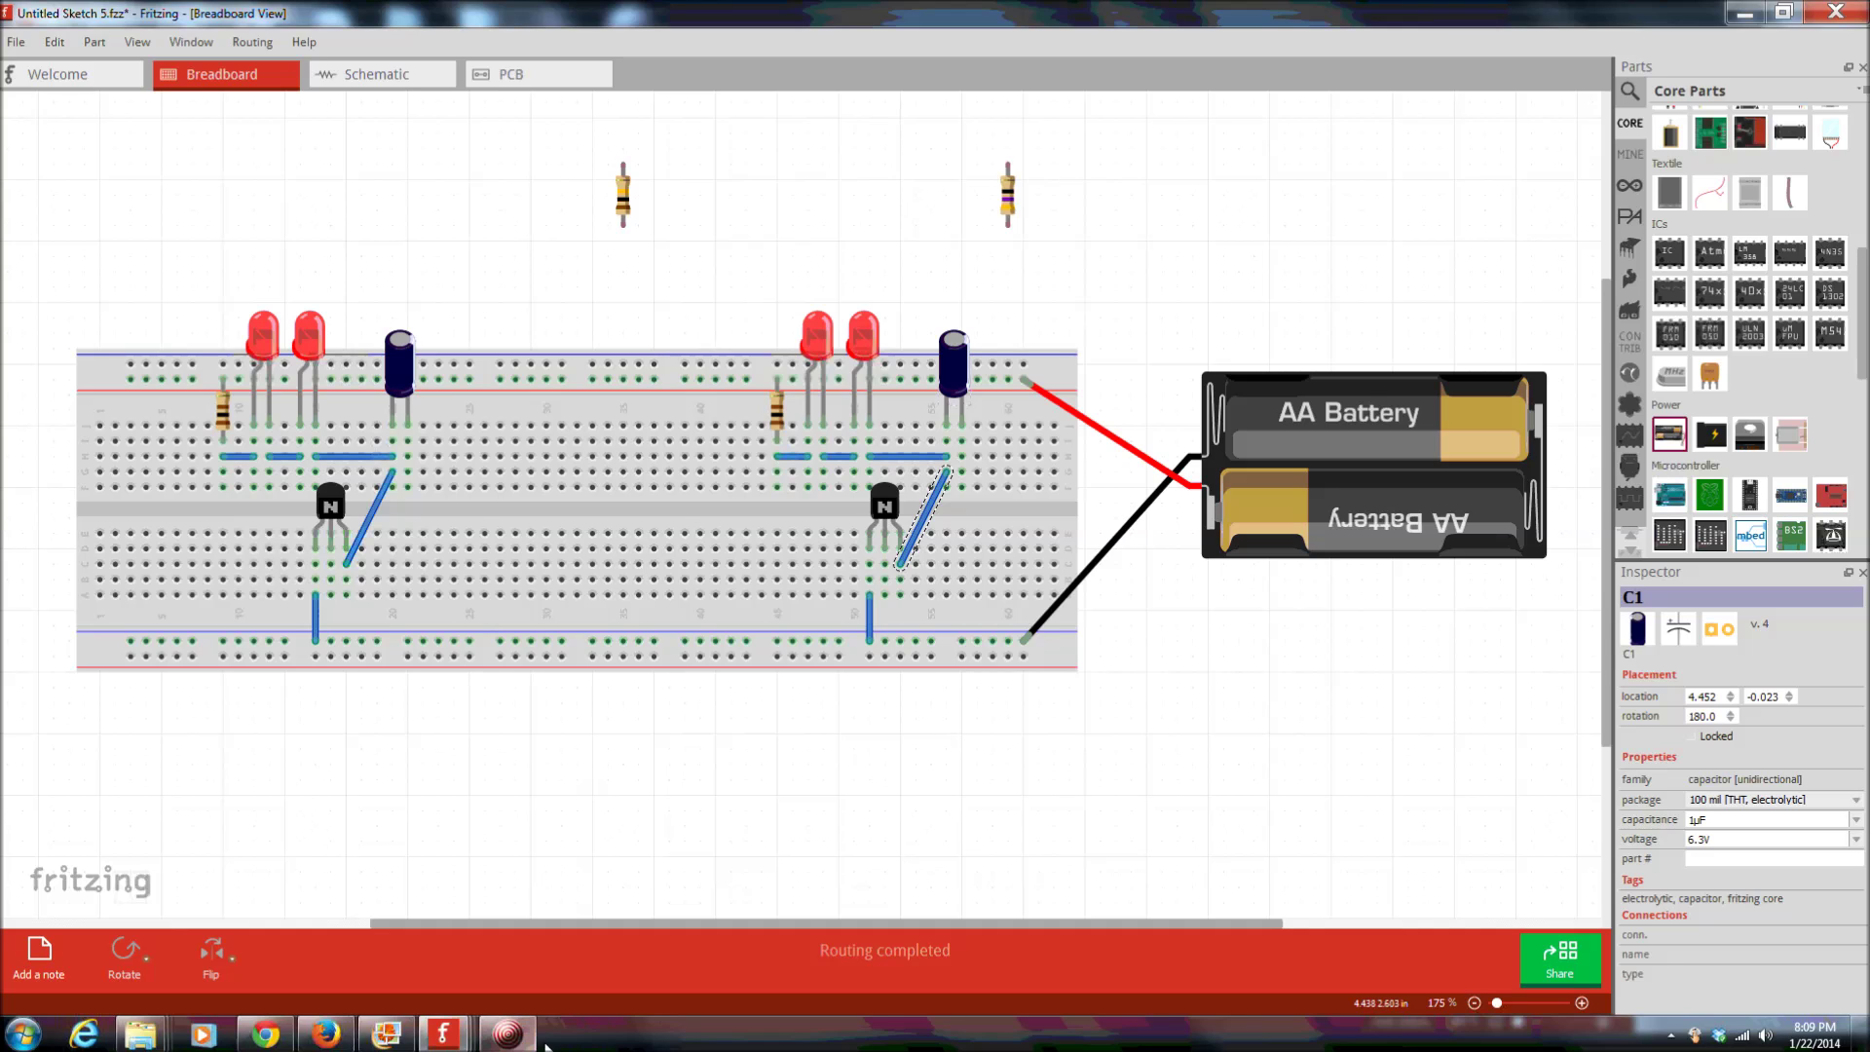
click(386, 1035)
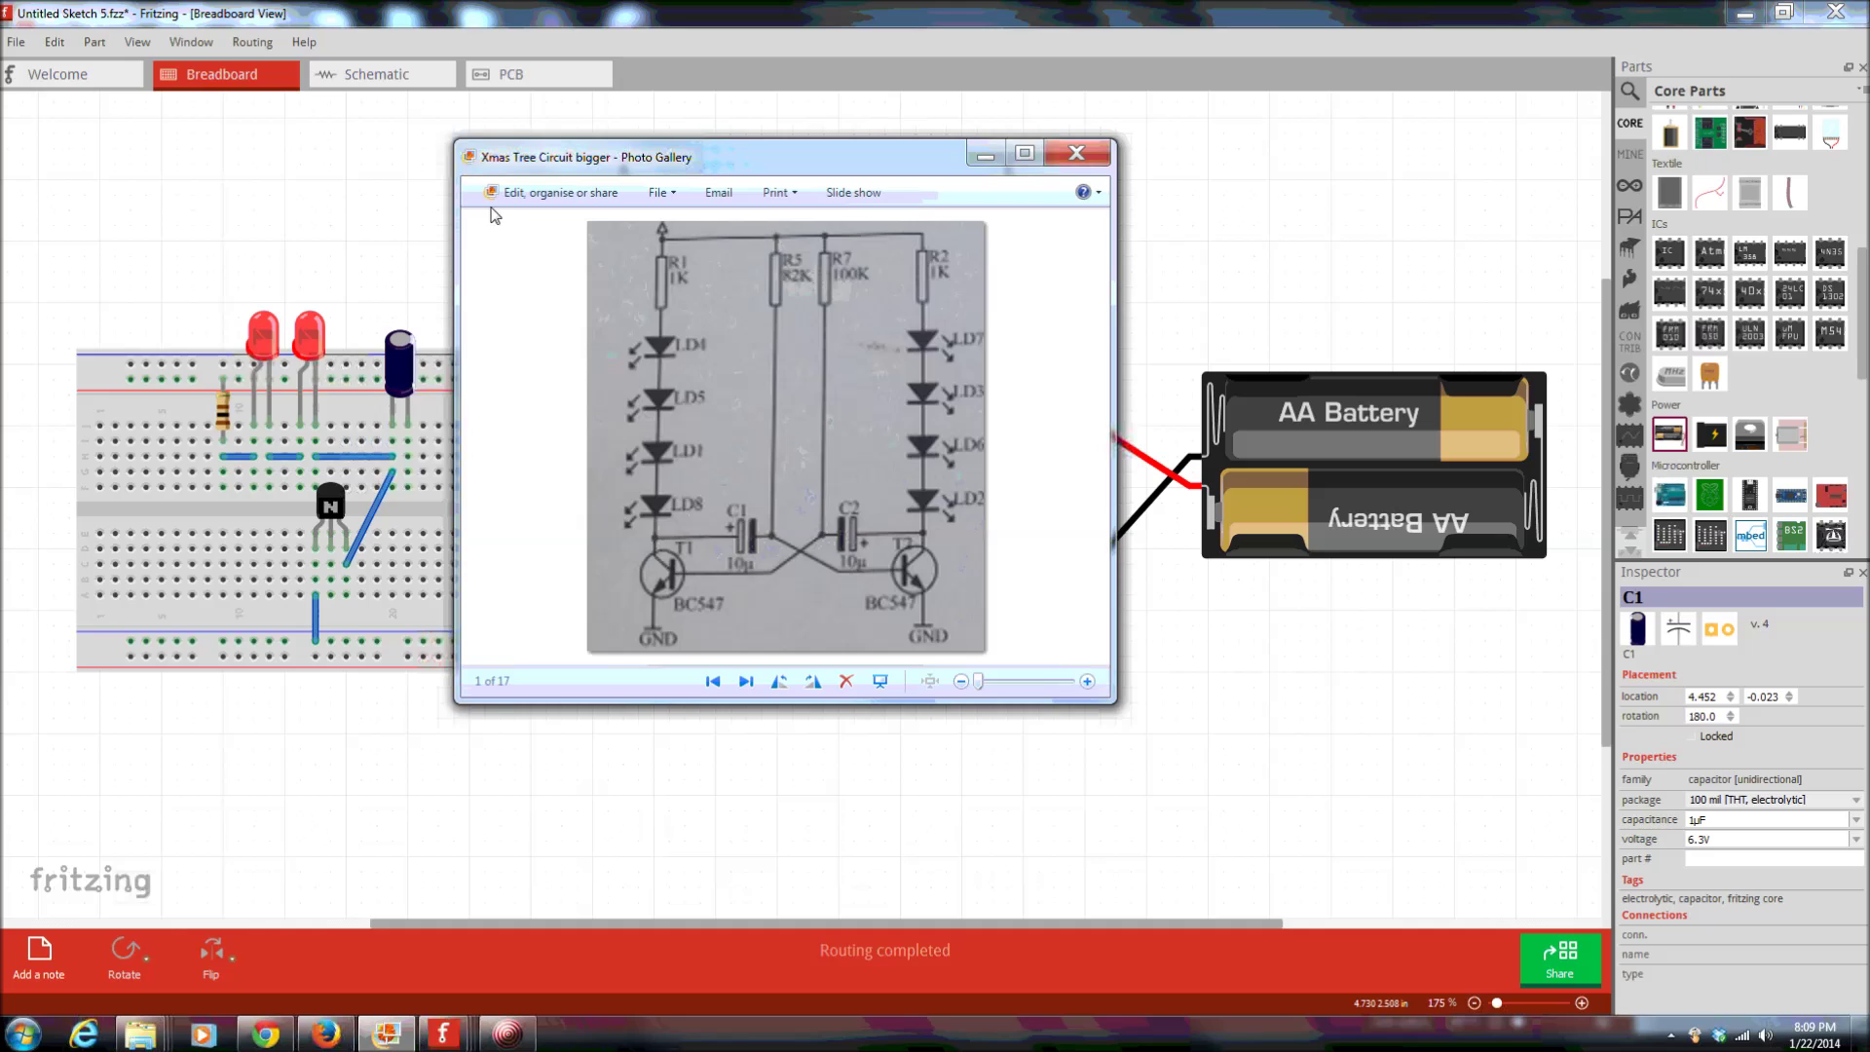
click(385, 185)
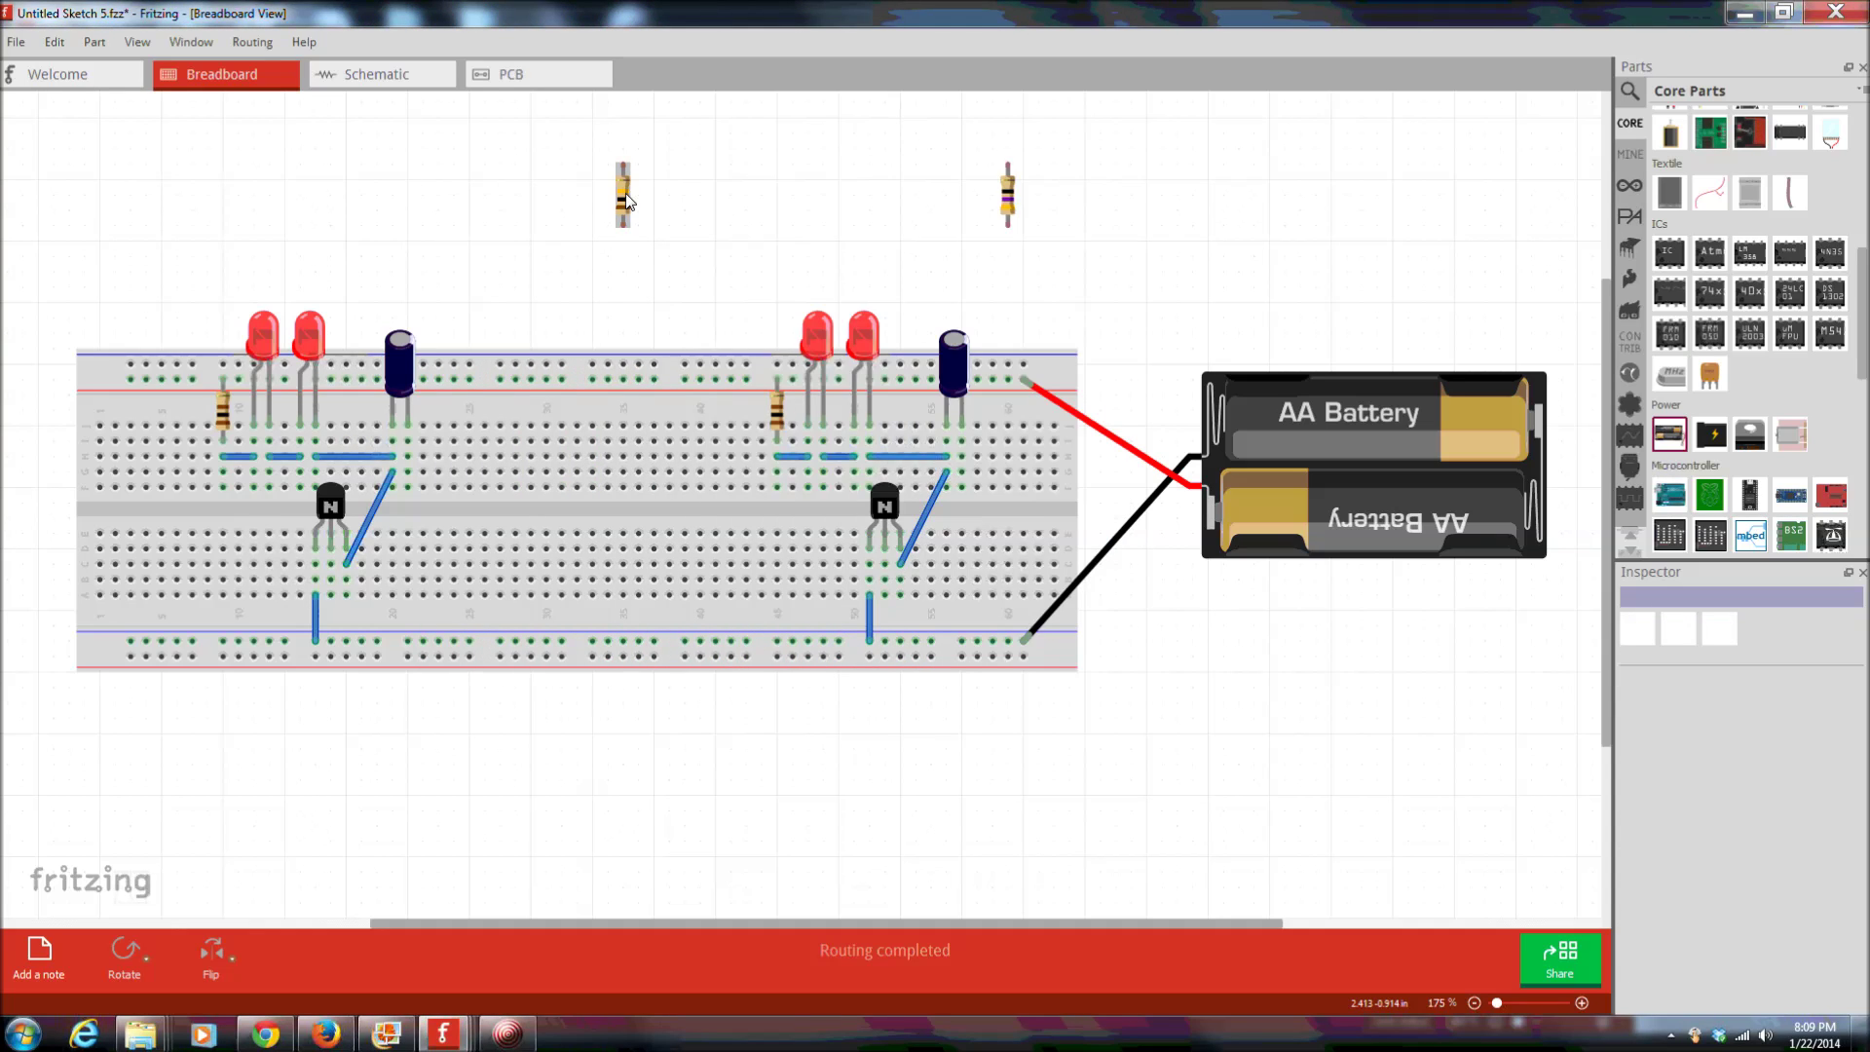
- Place resistors R4 and R3, wiring pin21H to pin25H and a short jumper into R3's row
drag(629, 206, 477, 422)
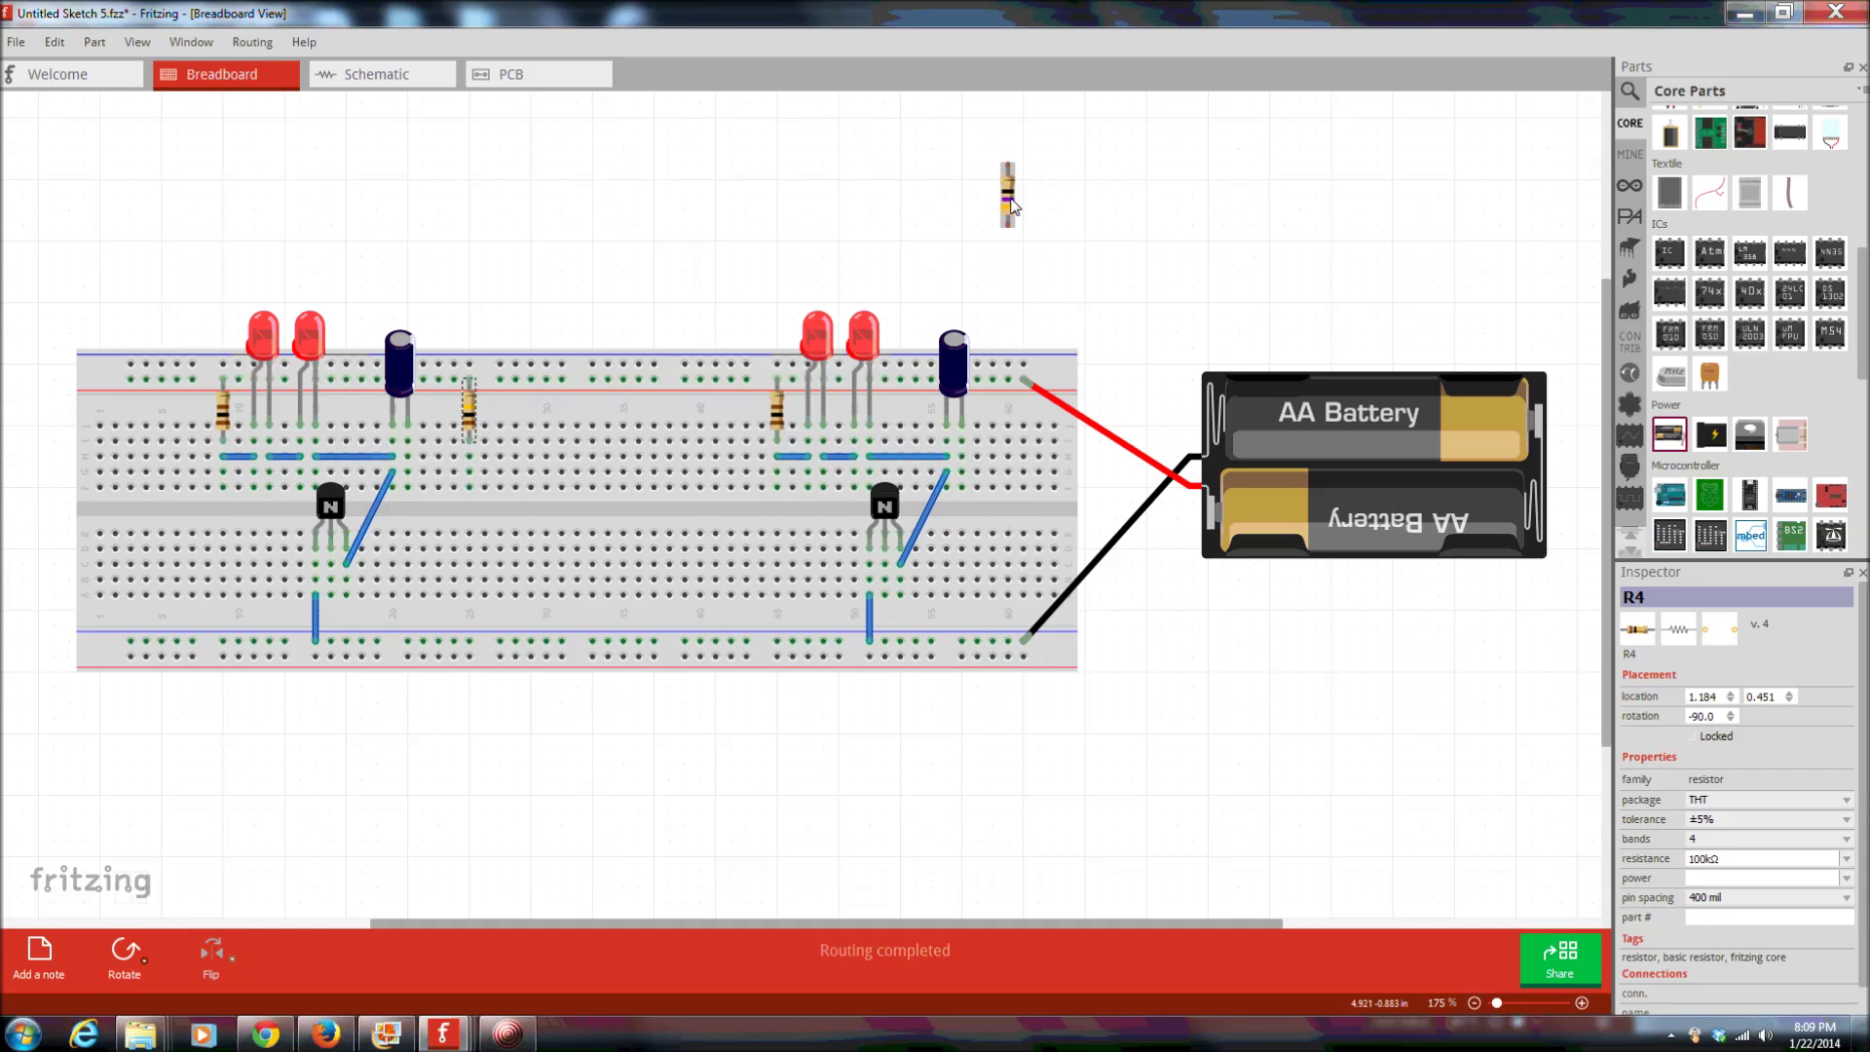
drag(1015, 203, 996, 415)
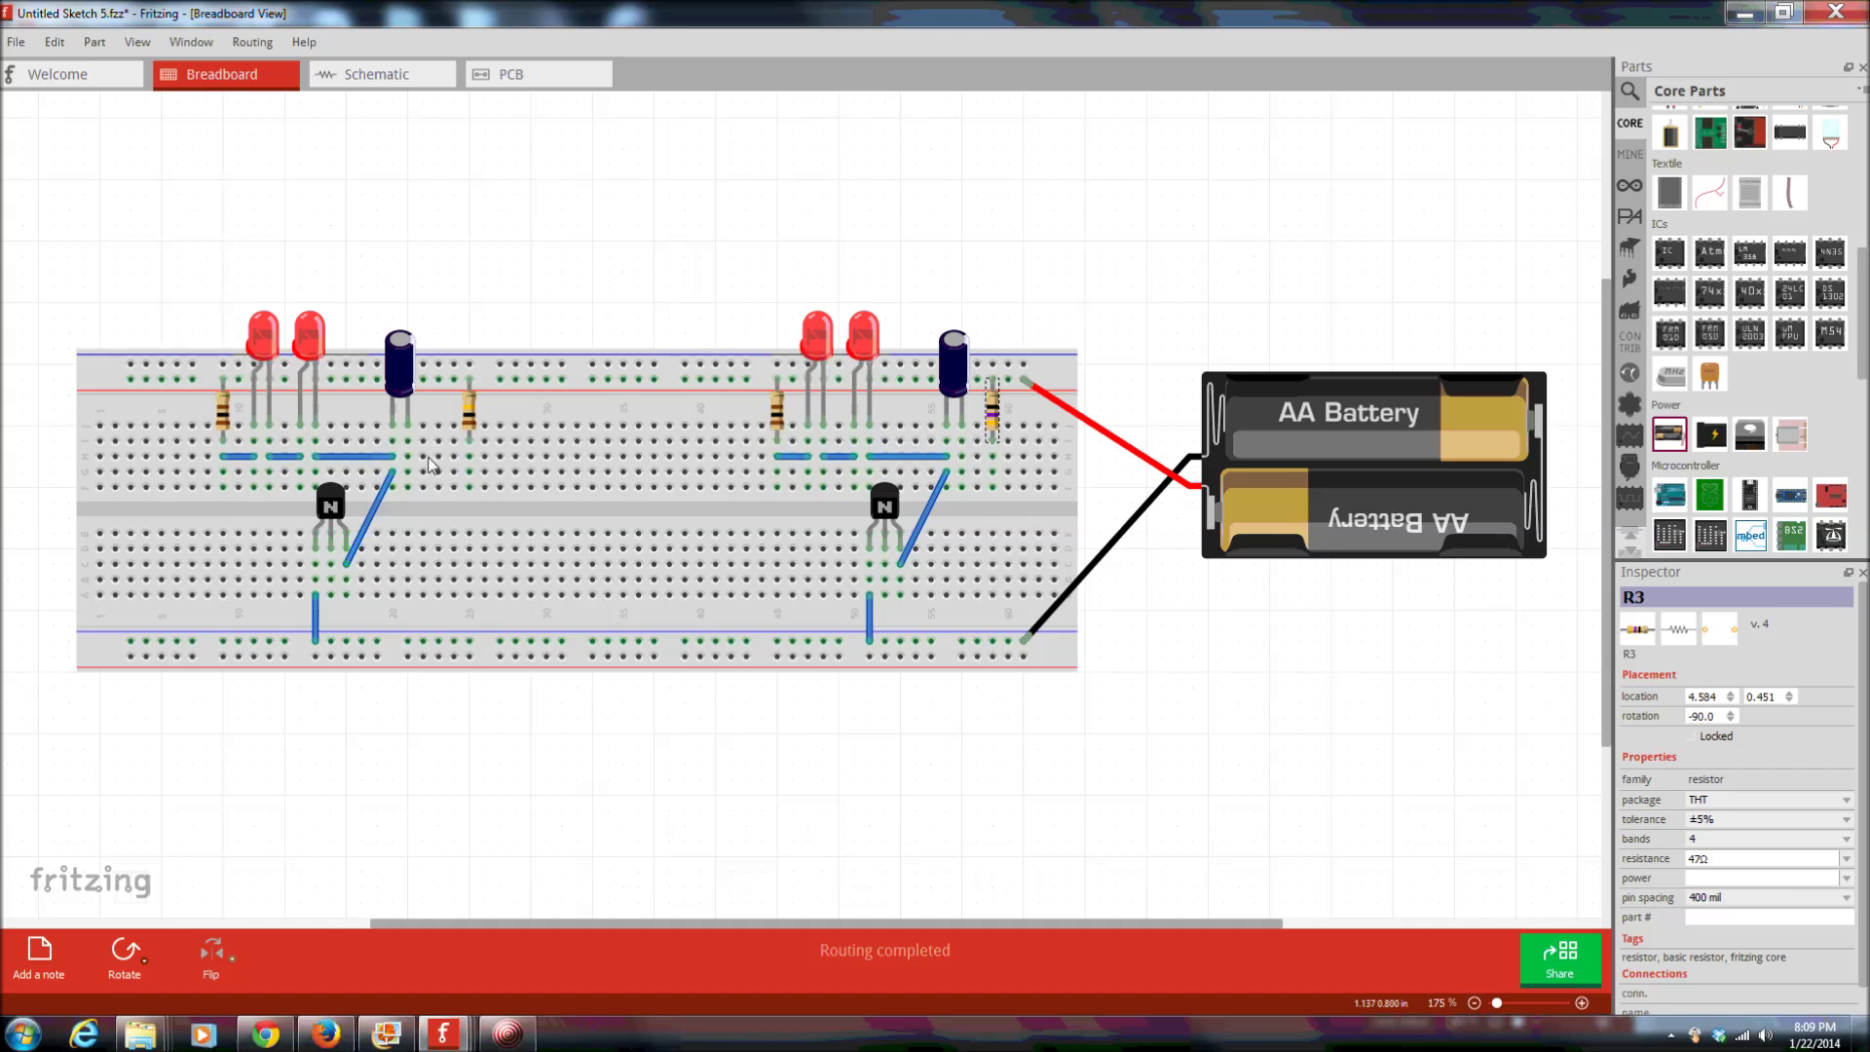
drag(407, 455, 469, 455)
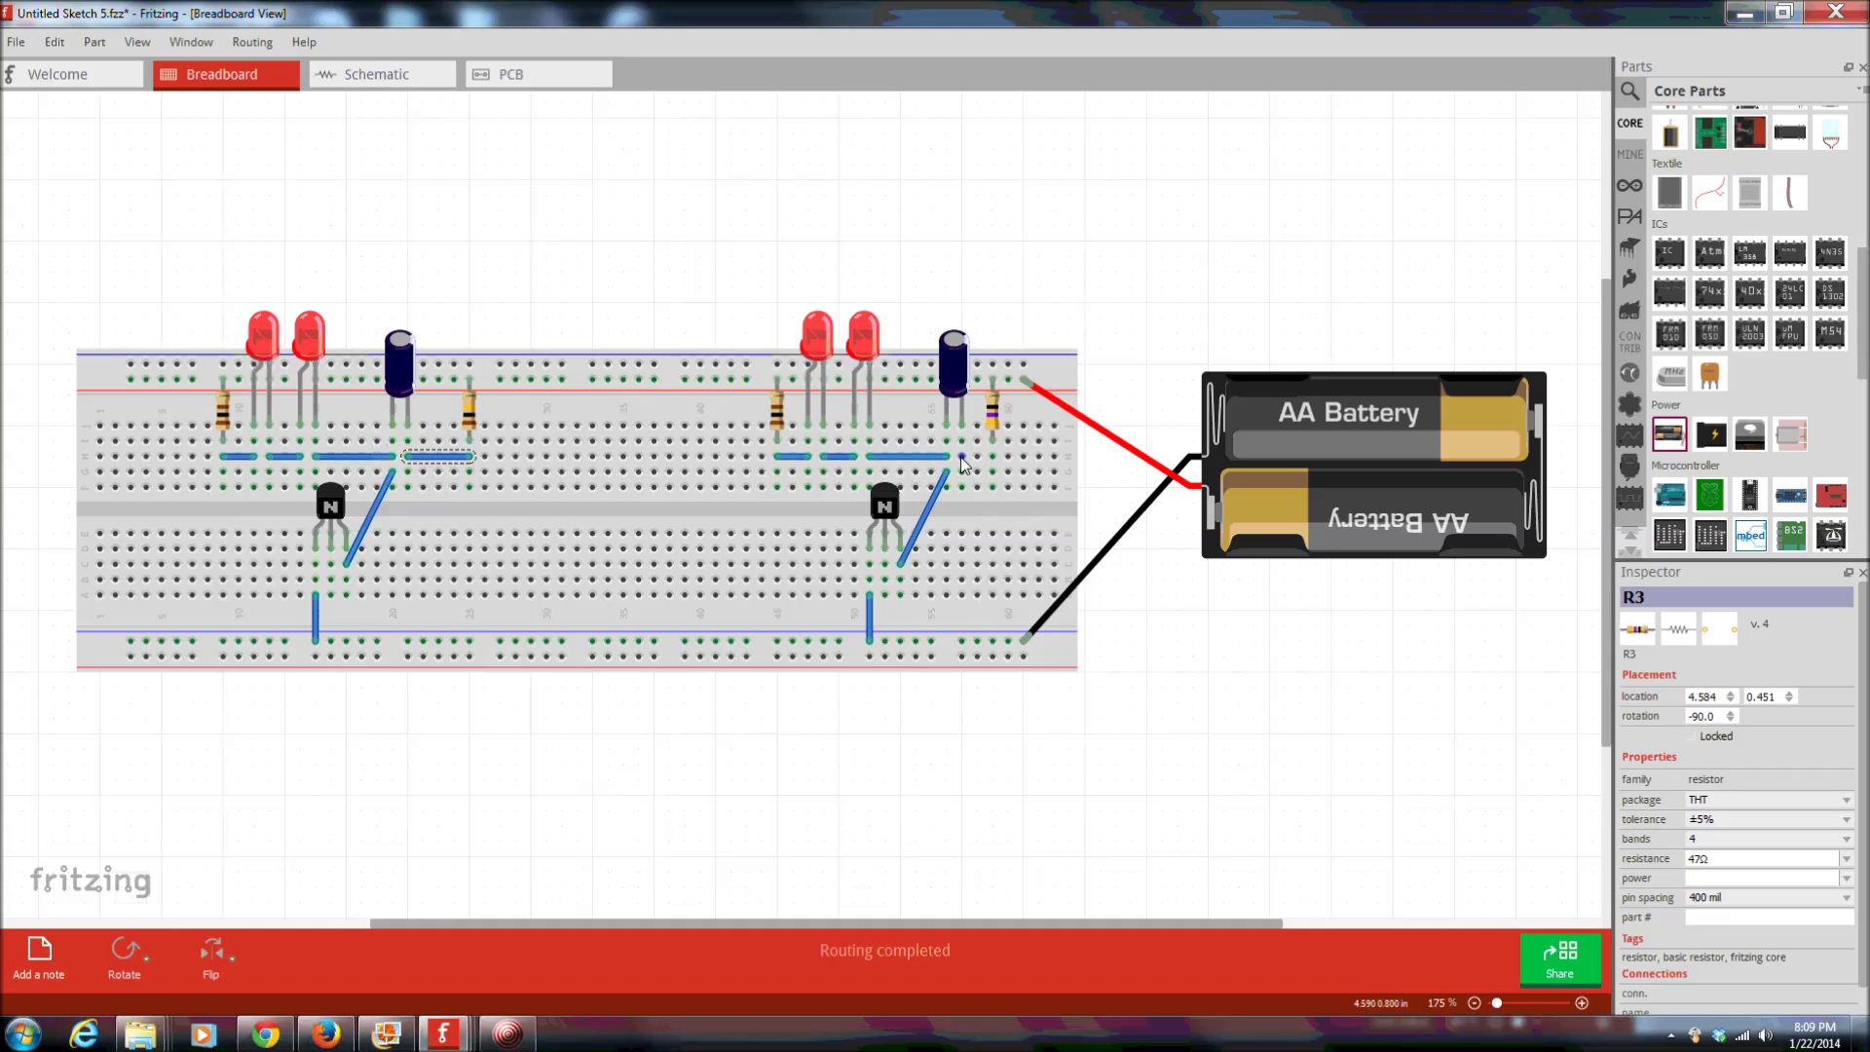
drag(962, 455, 993, 456)
- Check the reference schematic, then wire pin25G across to the right transistor
click(386, 1034)
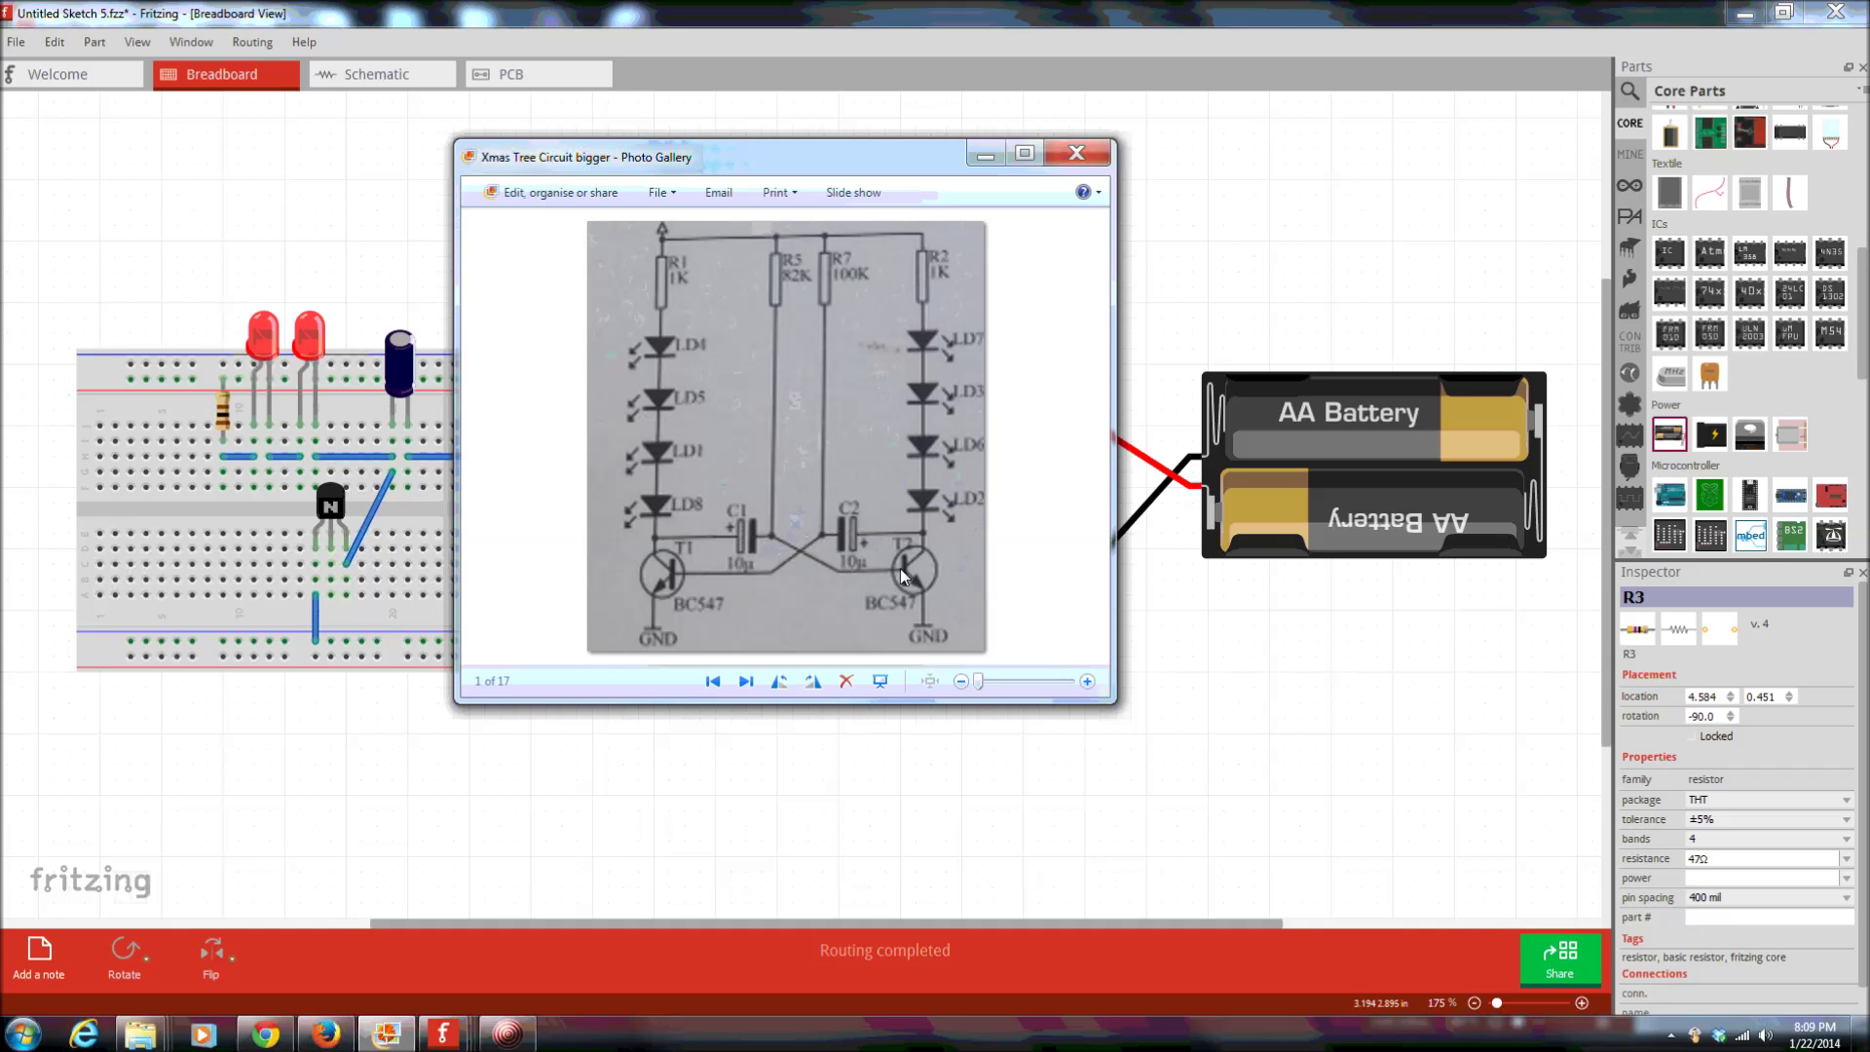
click(761, 797)
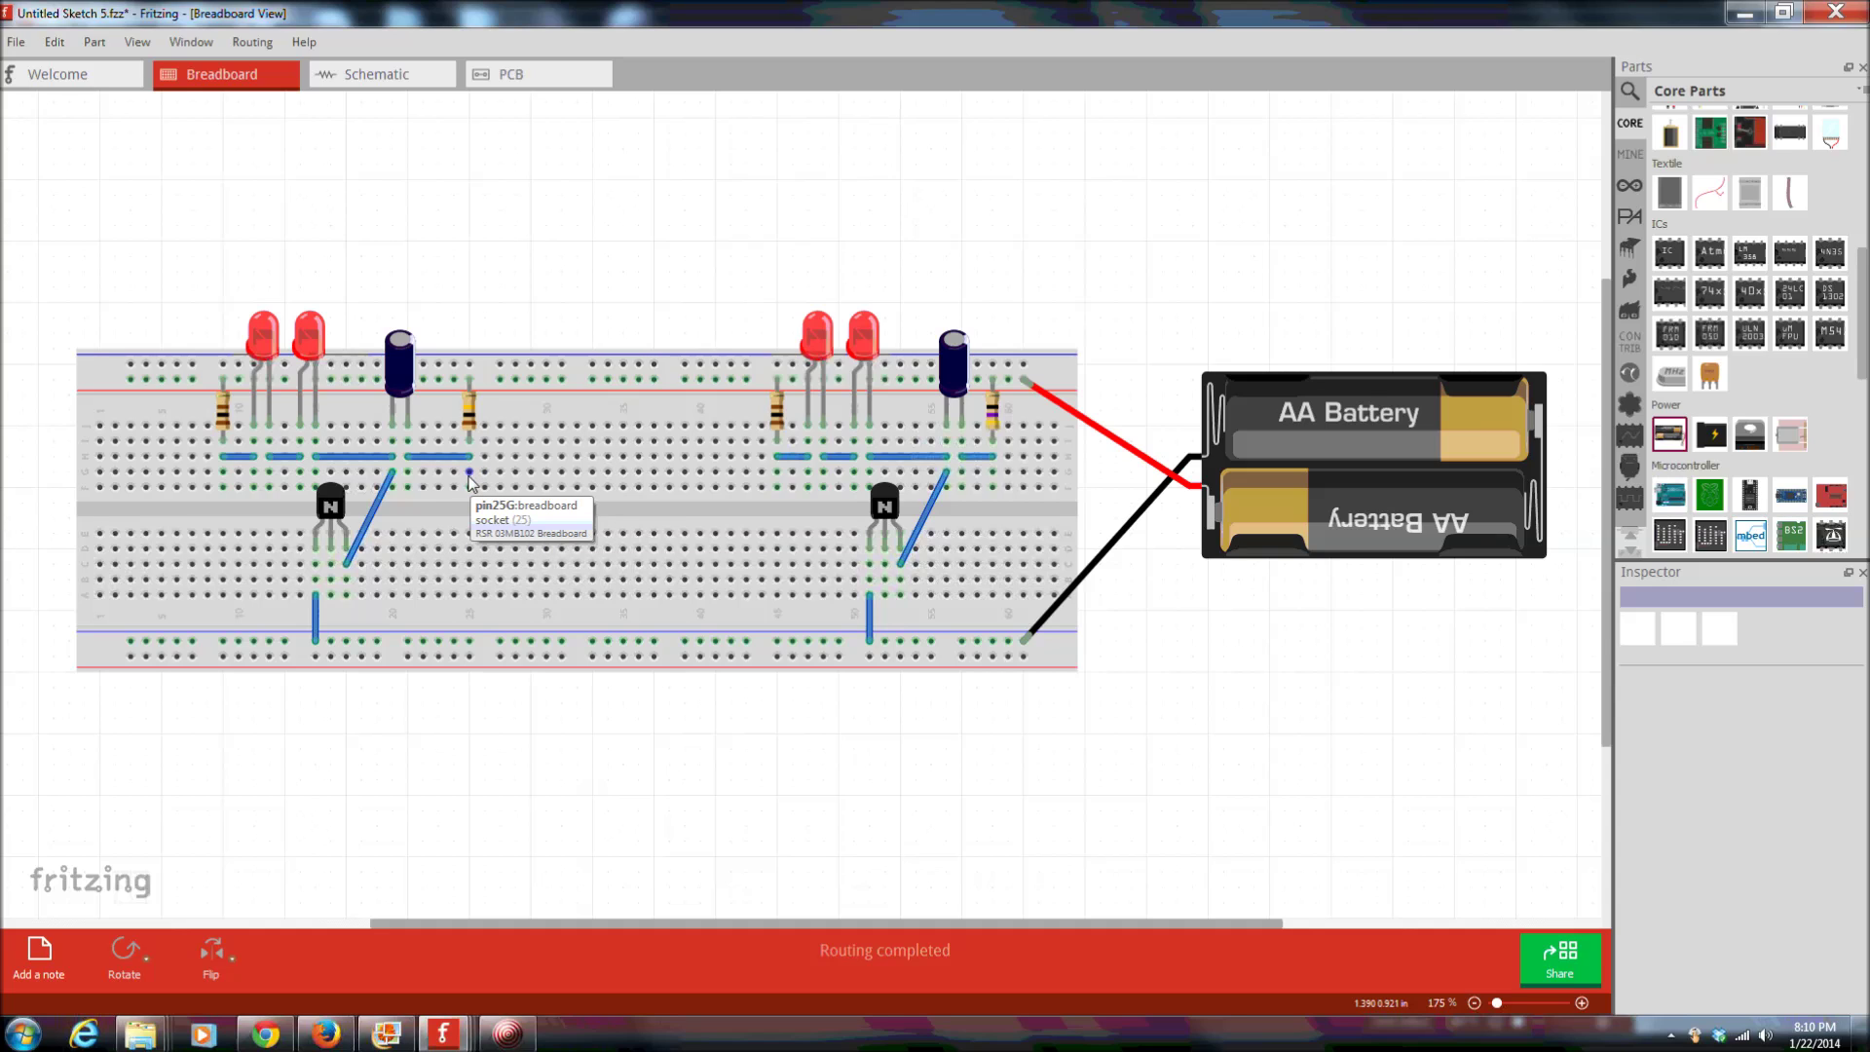
drag(468, 477, 889, 568)
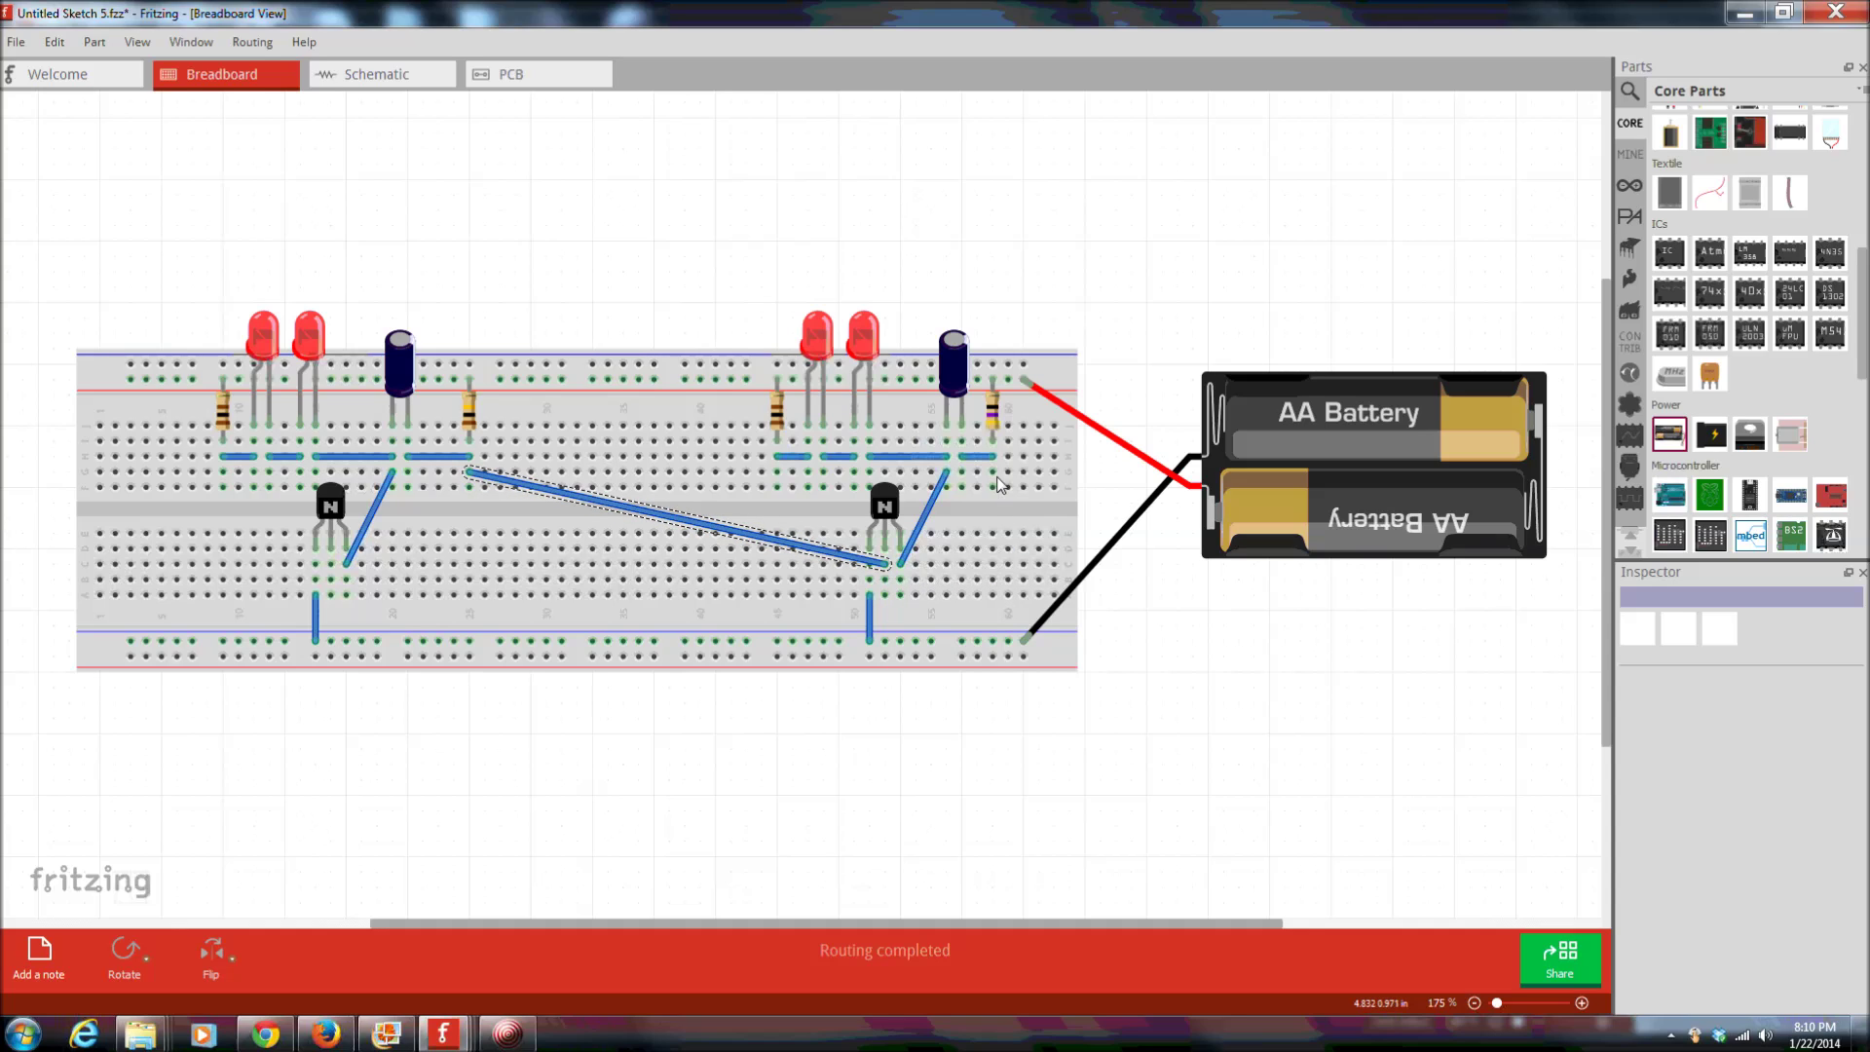
- Run a long wire from R3's row to the left transistor, reattaching its end at the correct hole
drag(991, 469, 331, 565)
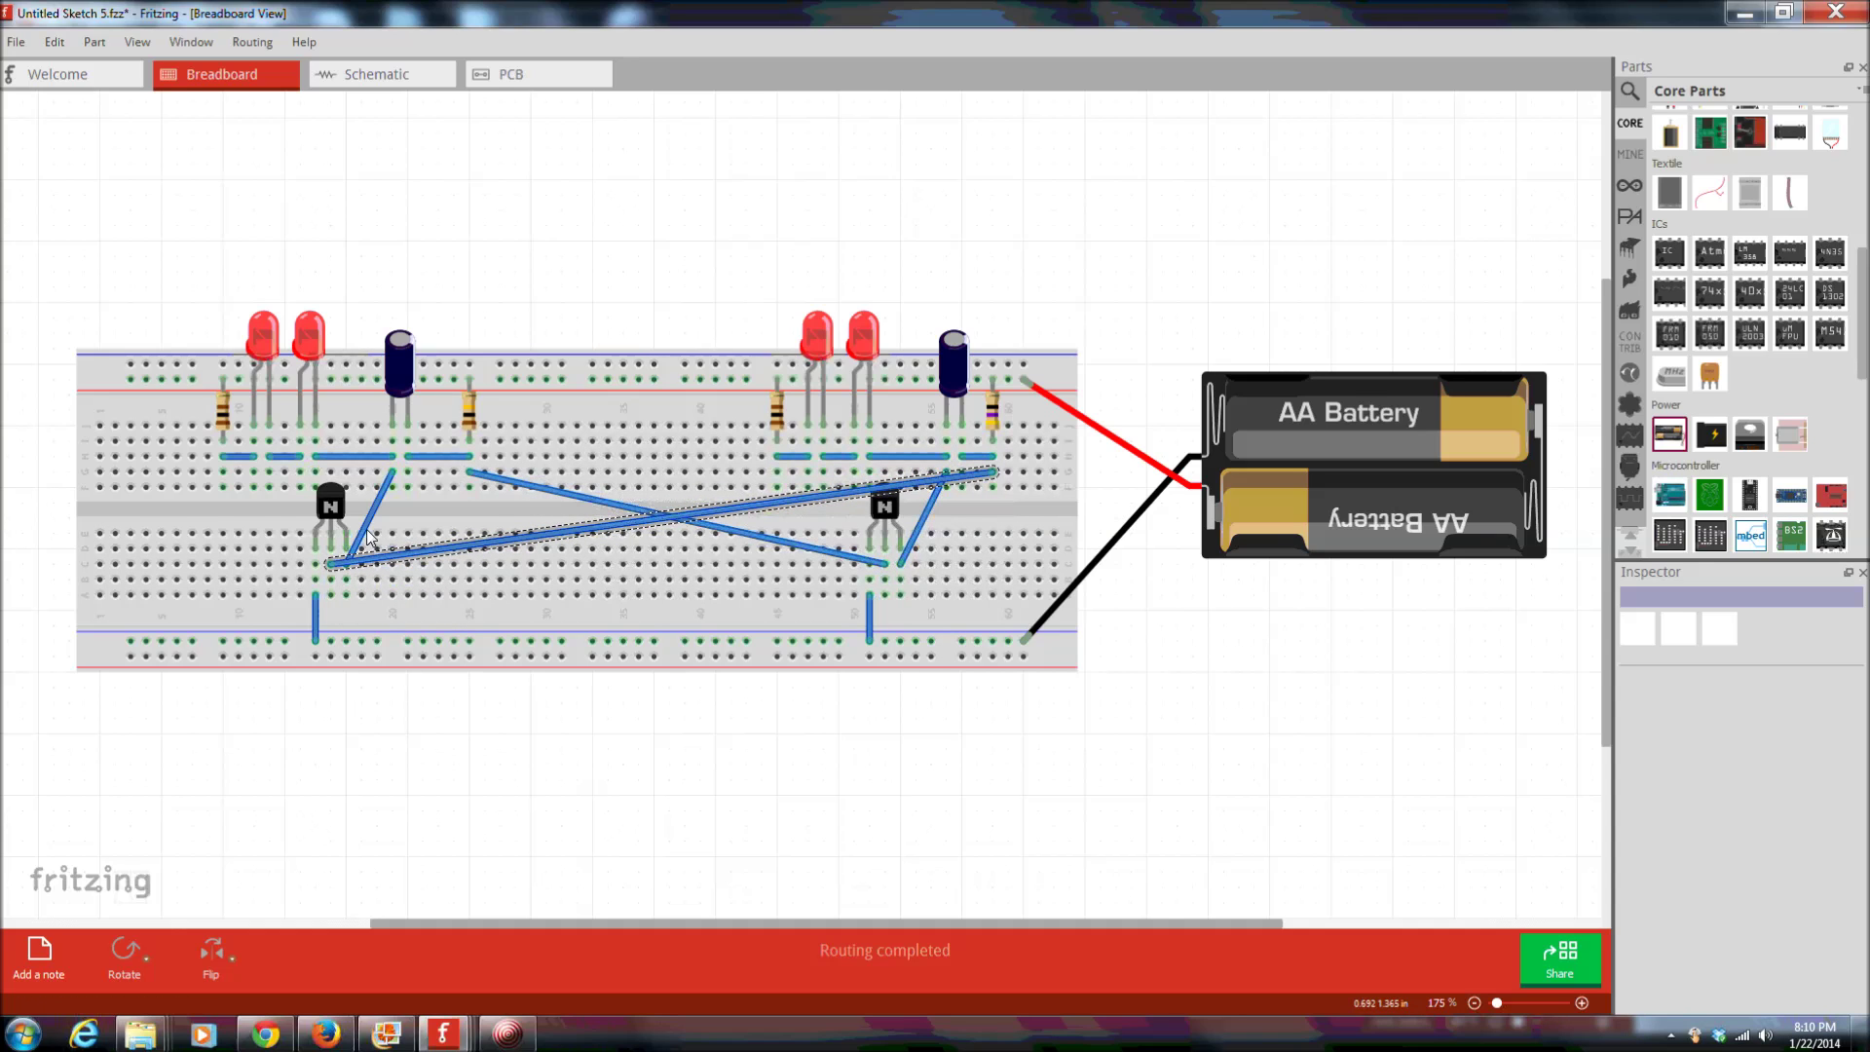
mouse_move(333, 565)
mouse_down()
mouse_move(337, 614)
mouse_move(347, 535)
mouse_up()
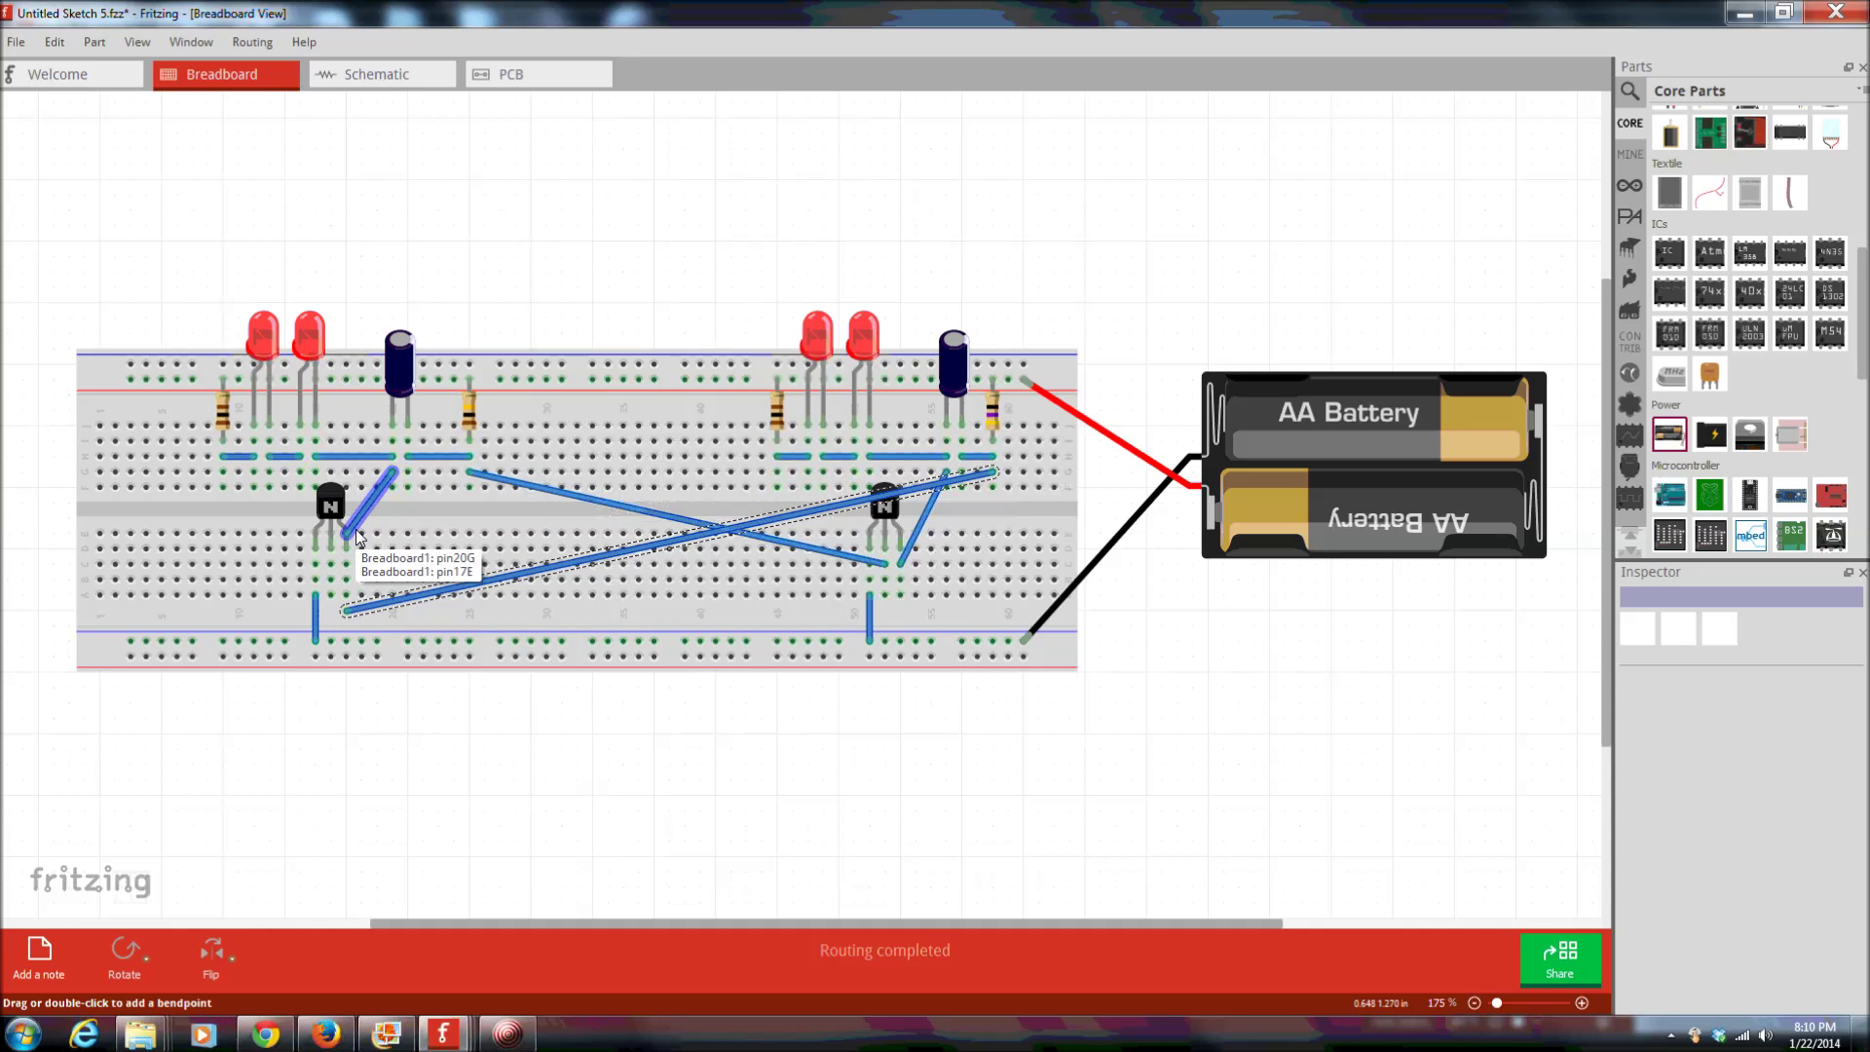
drag(353, 606, 329, 567)
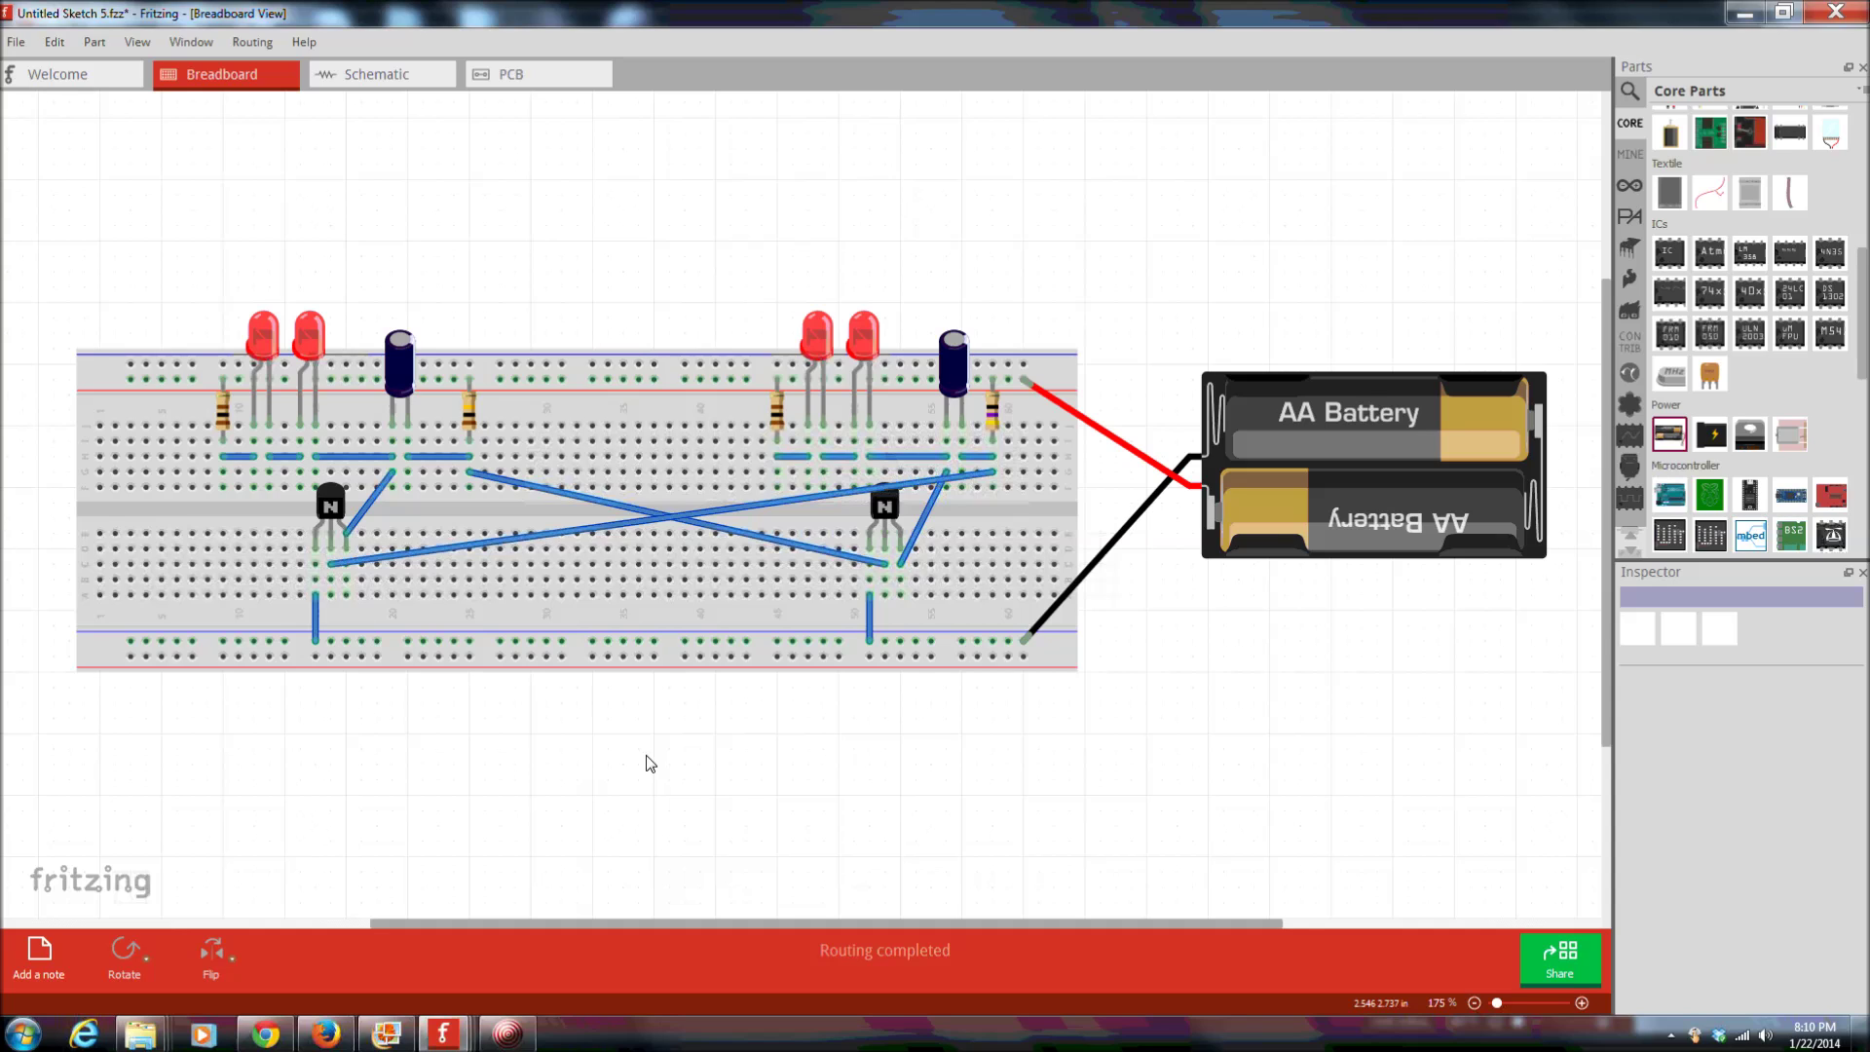
click(16, 43)
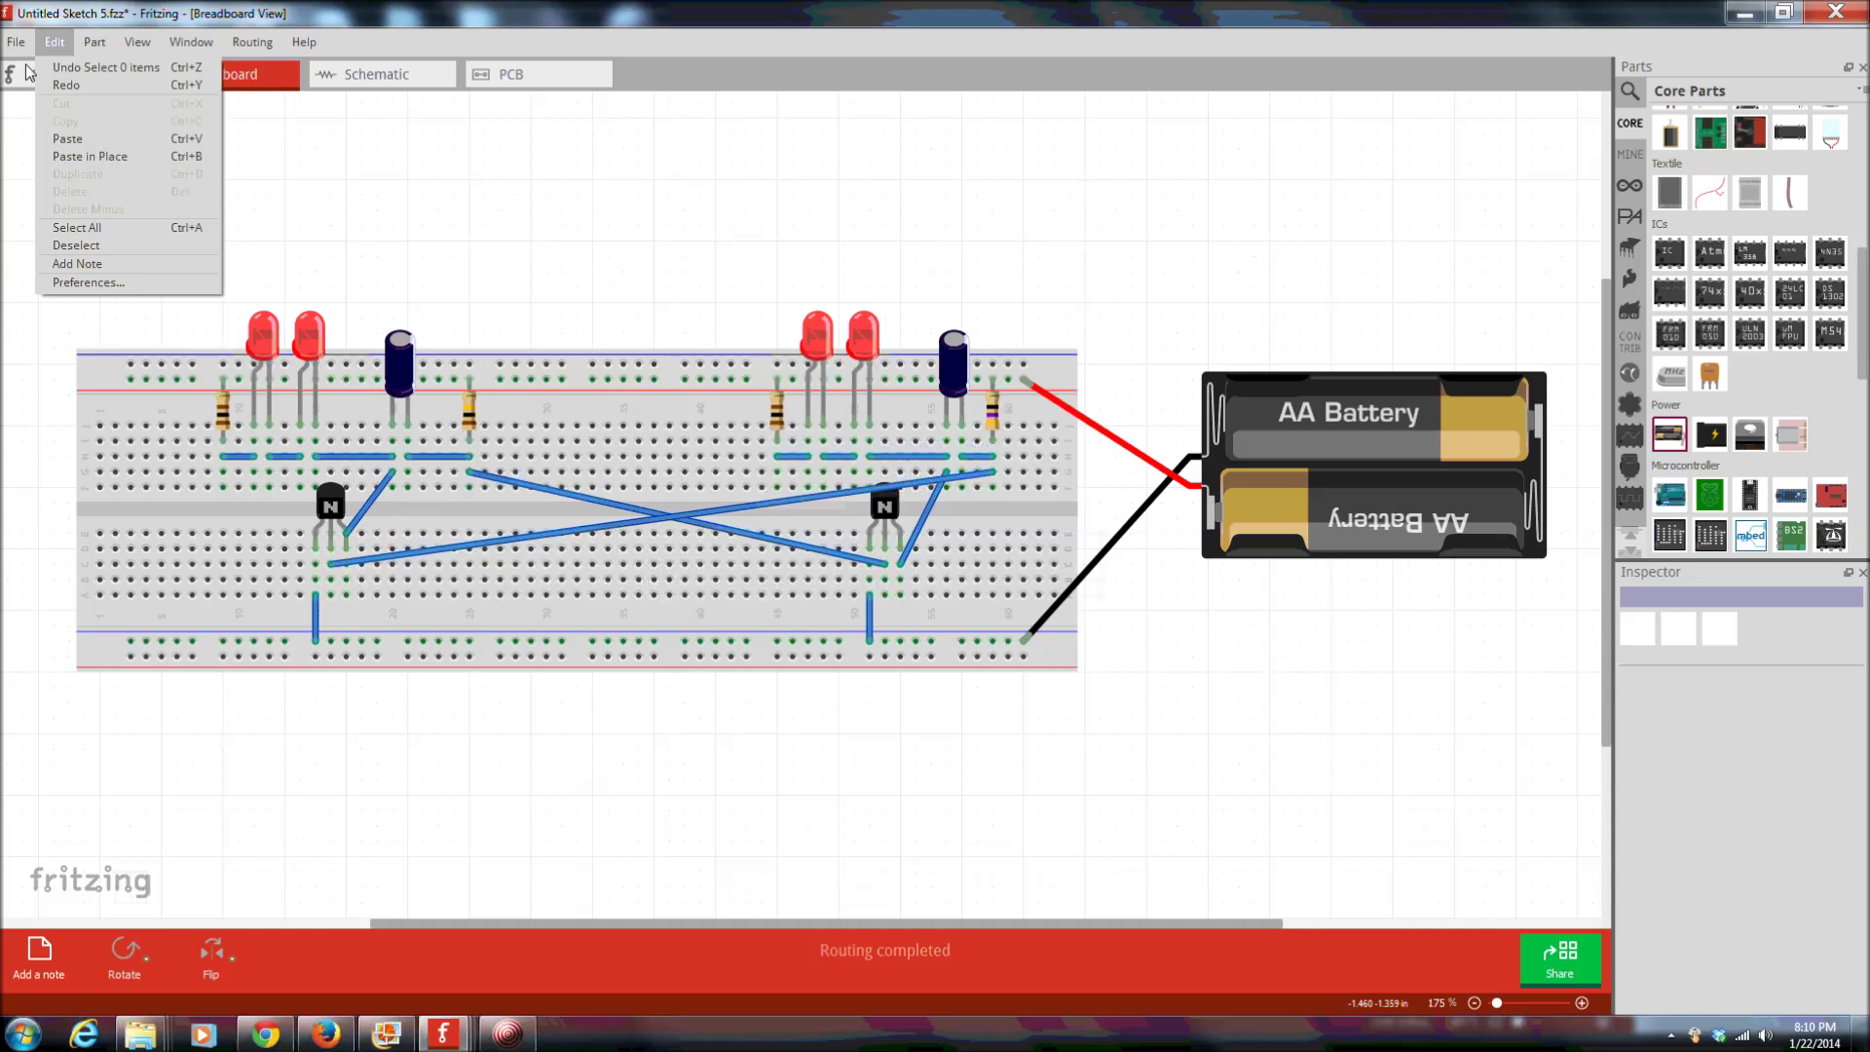
- Save the sketch as Xmas Tree breadboard 4.fzz
click(43, 191)
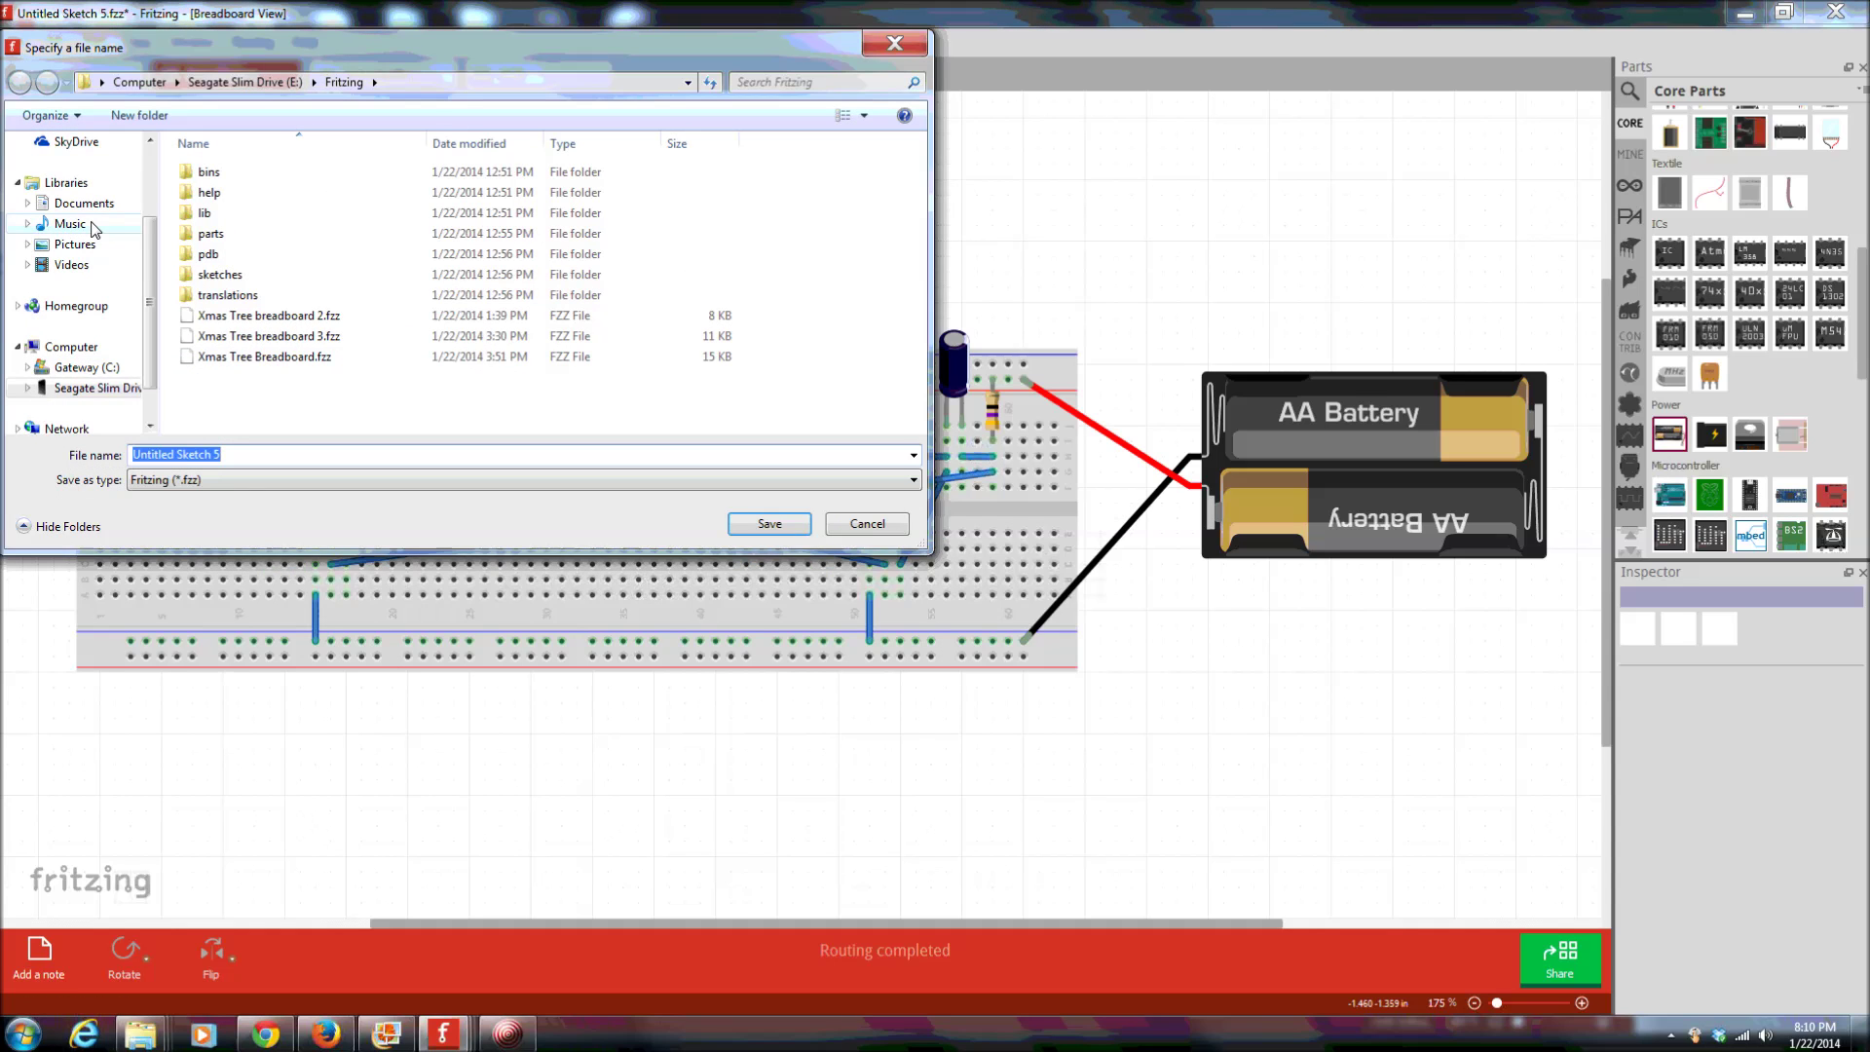
click(312, 336)
click(260, 460)
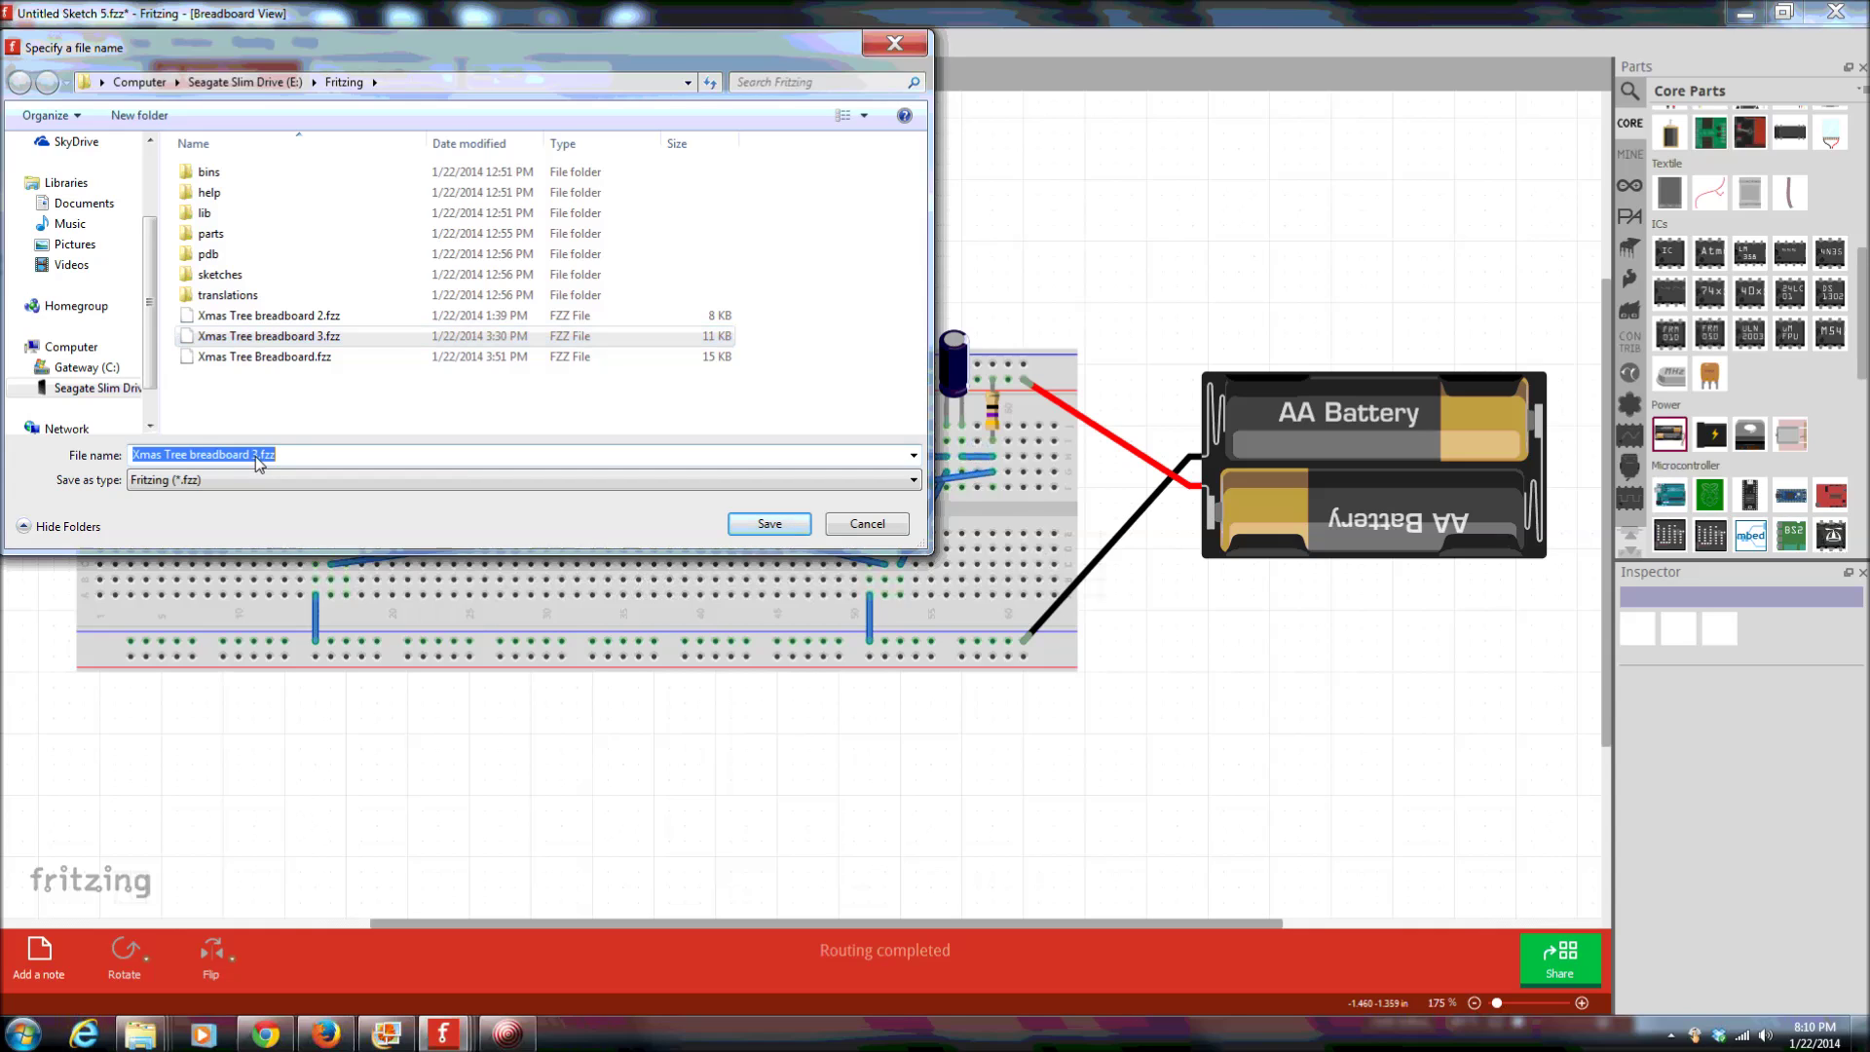
click(256, 456)
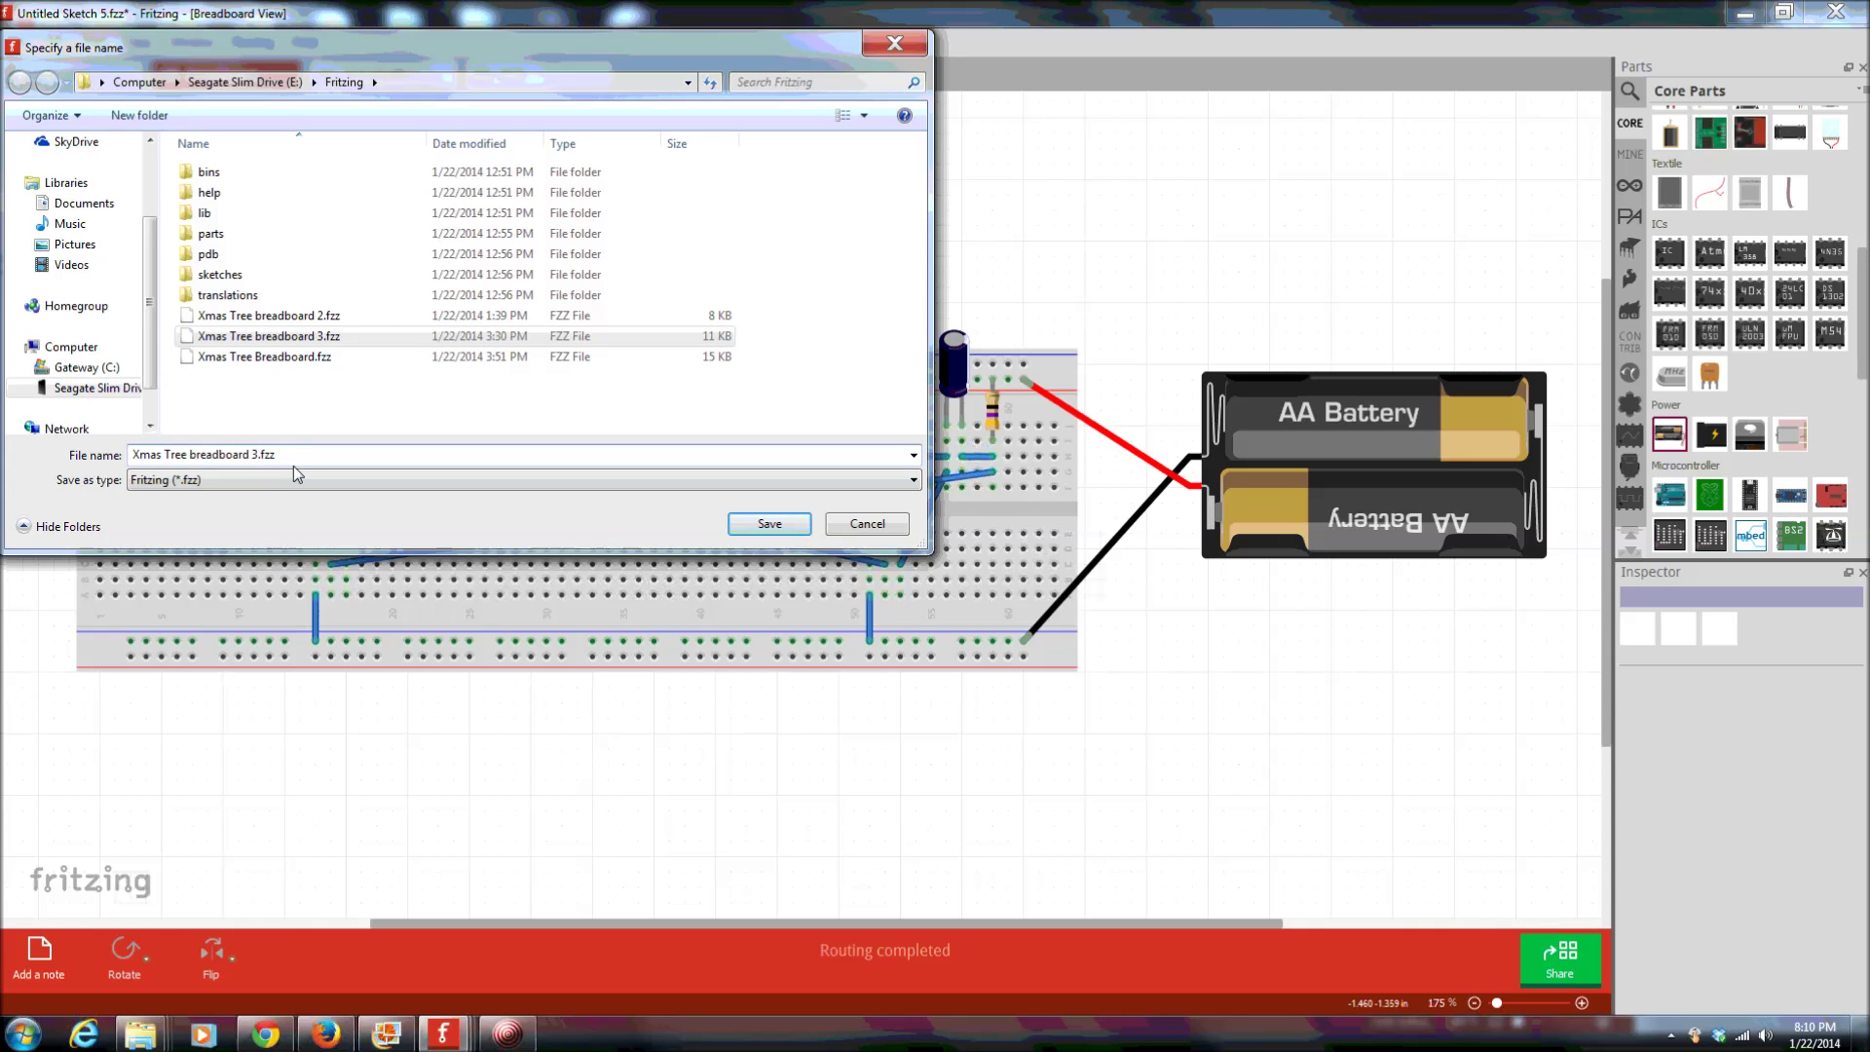
key(BackSpace)
text(4)
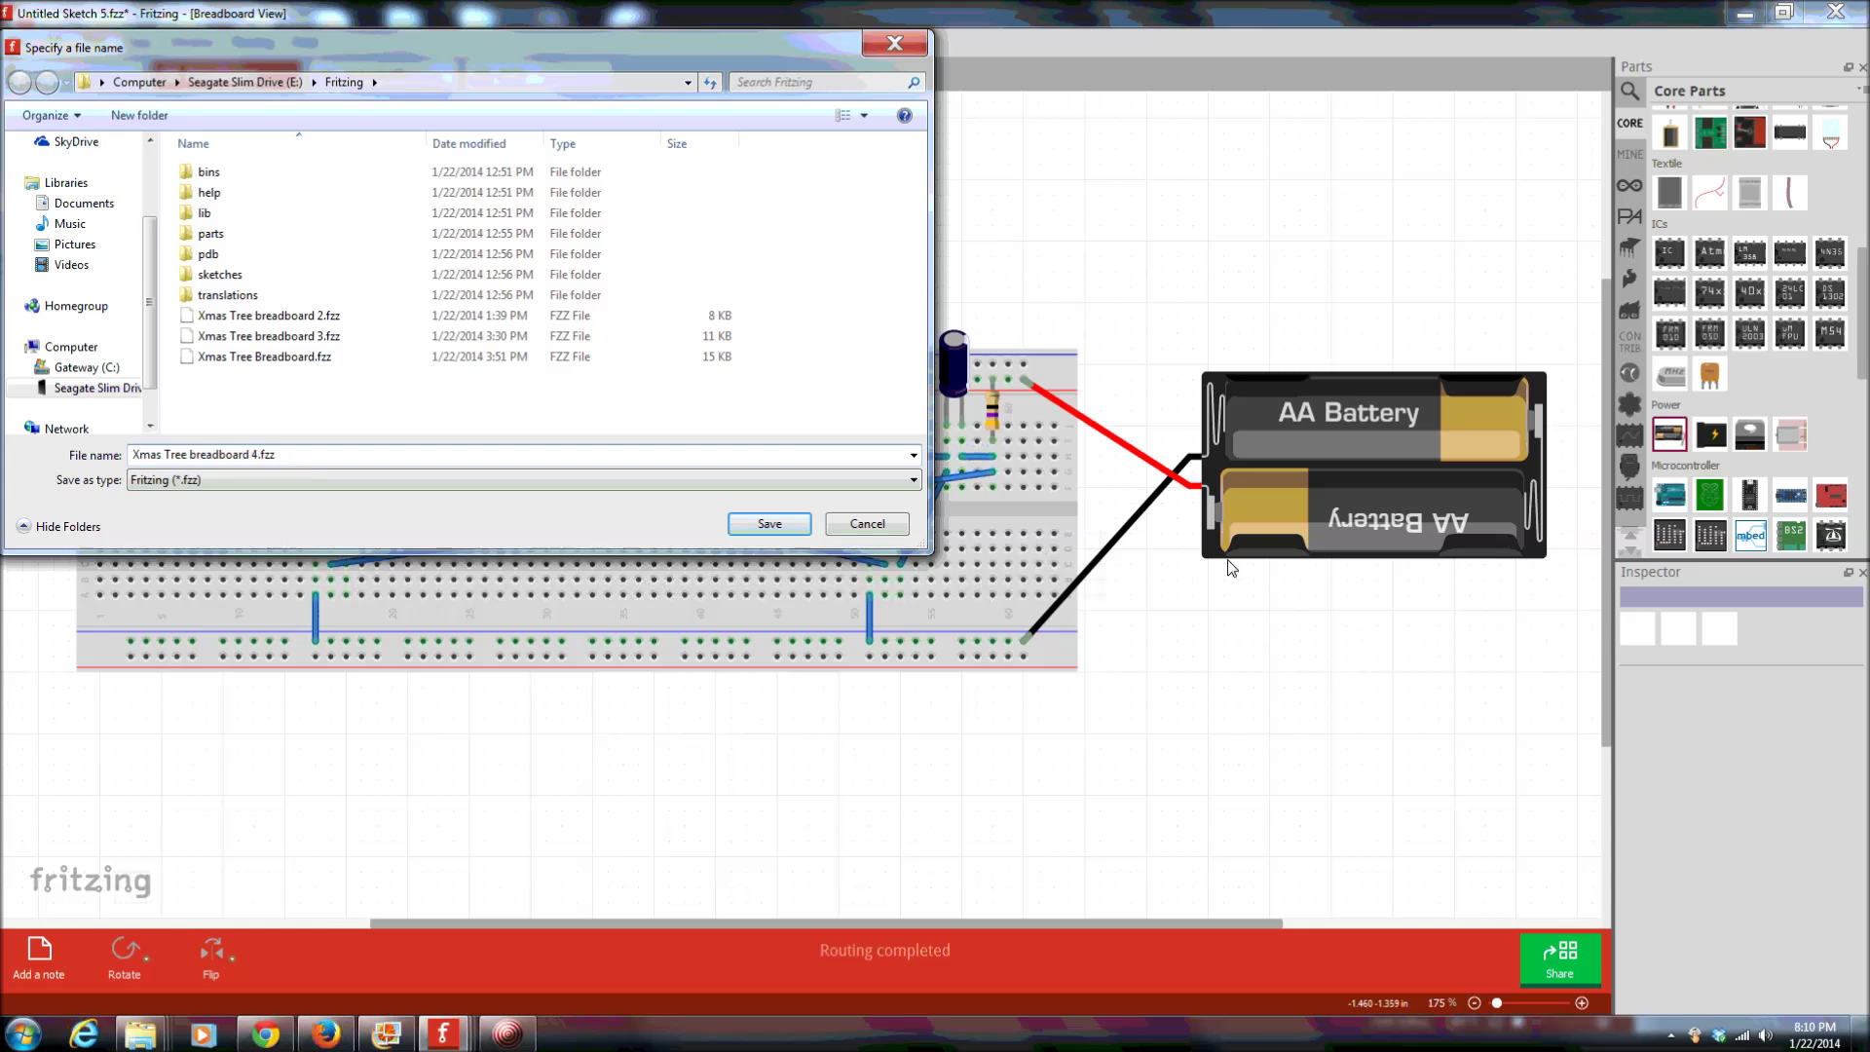
click(769, 524)
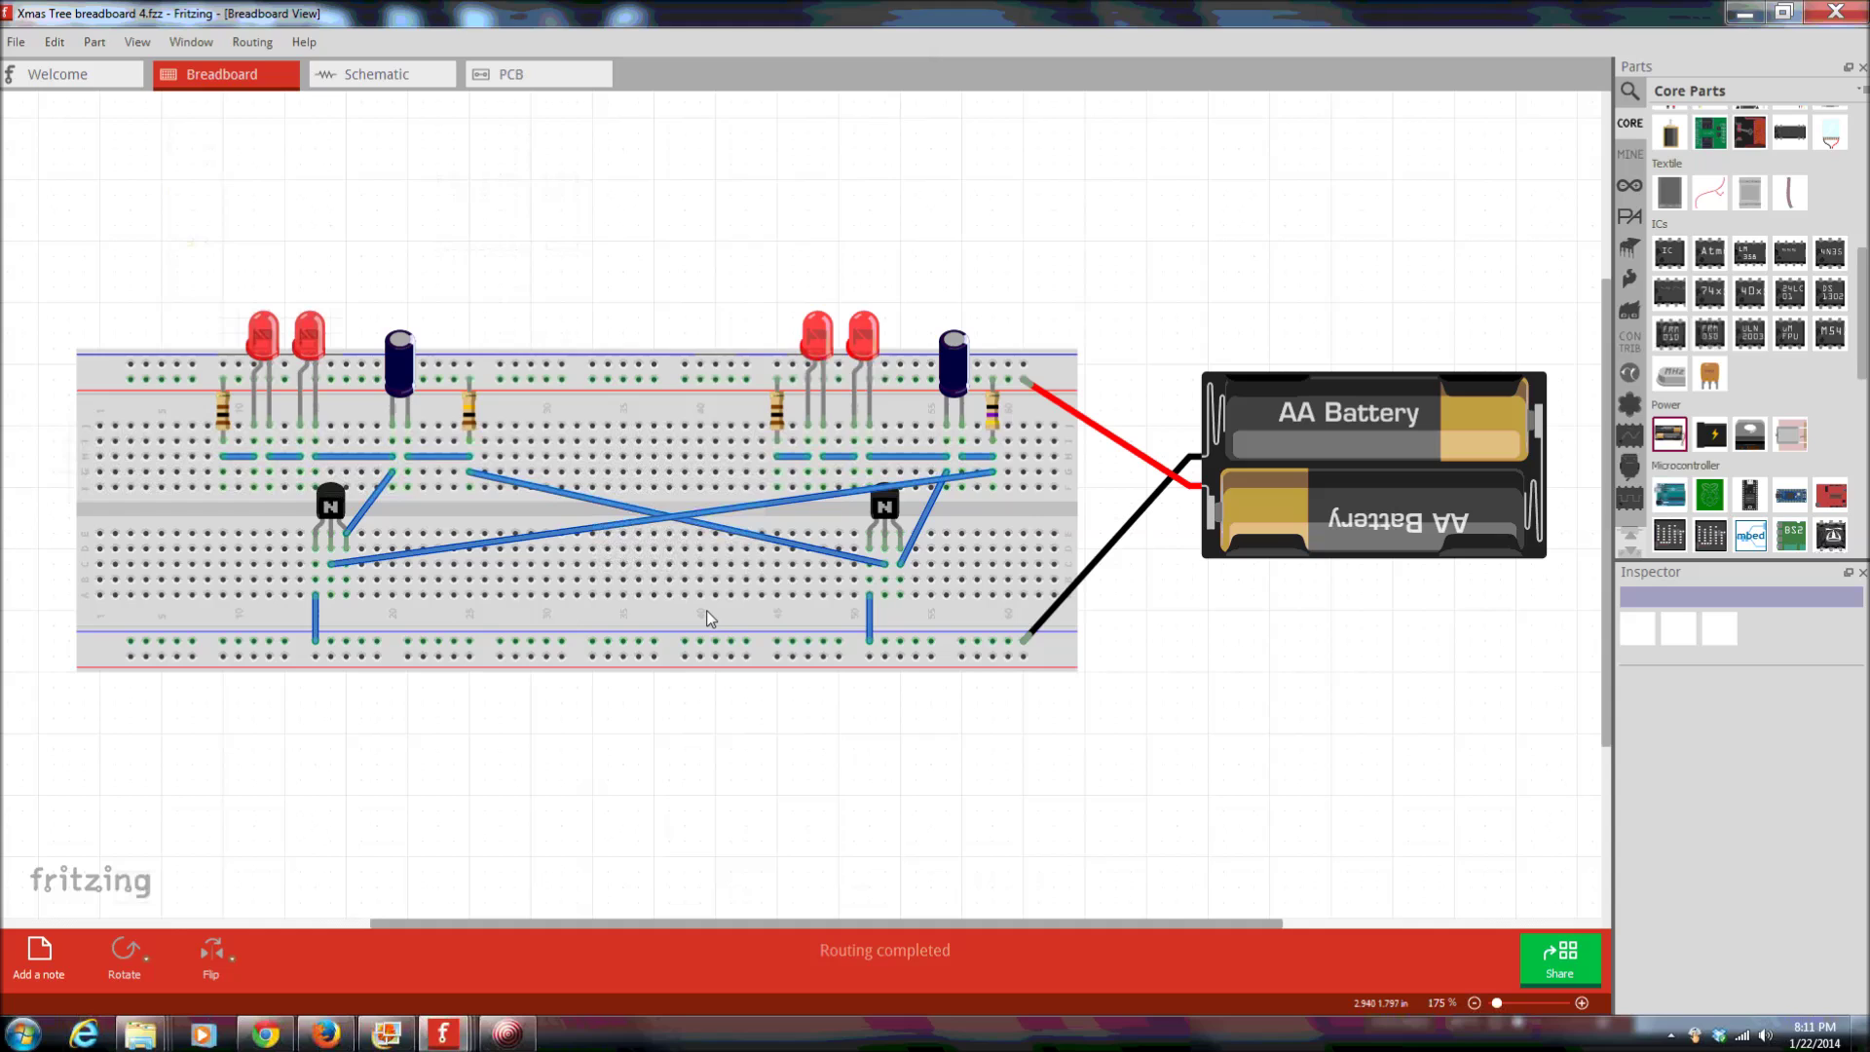
click(383, 77)
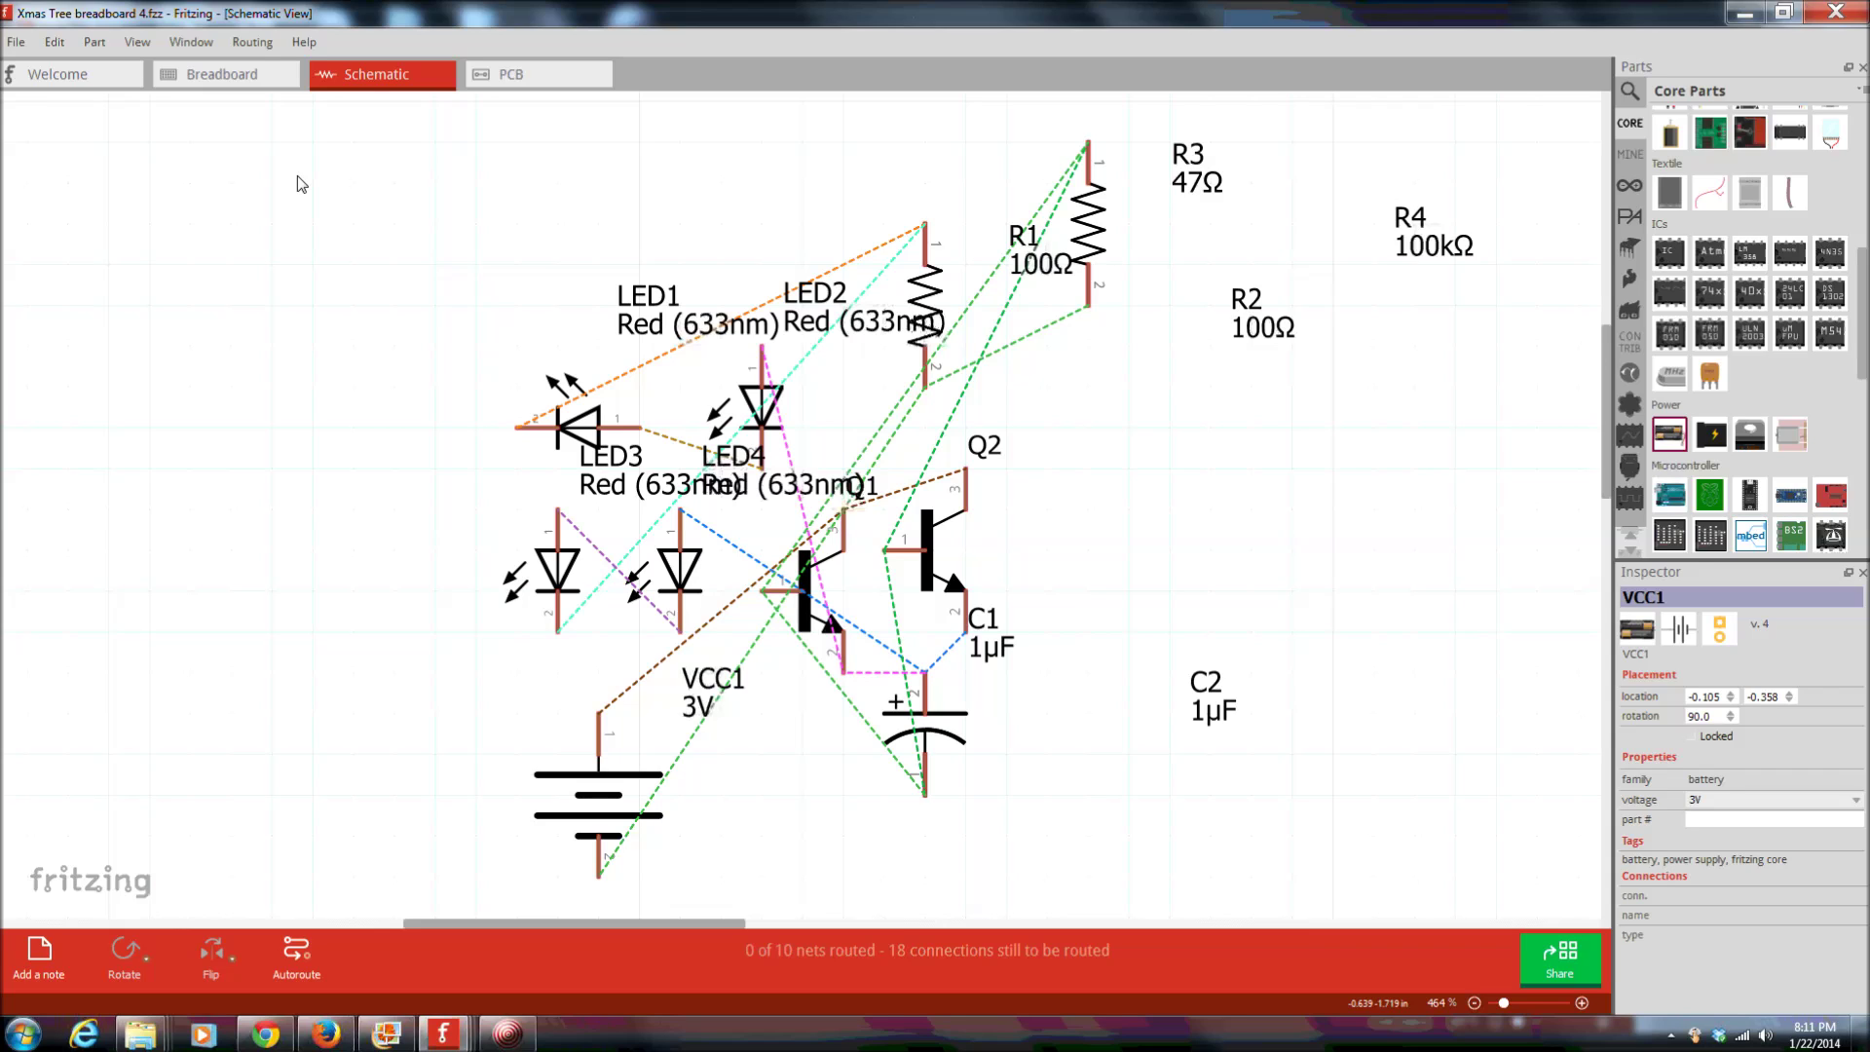
- Autoroute the schematic, reaching 2 of 10 nets routed with 13 connections left
click(297, 958)
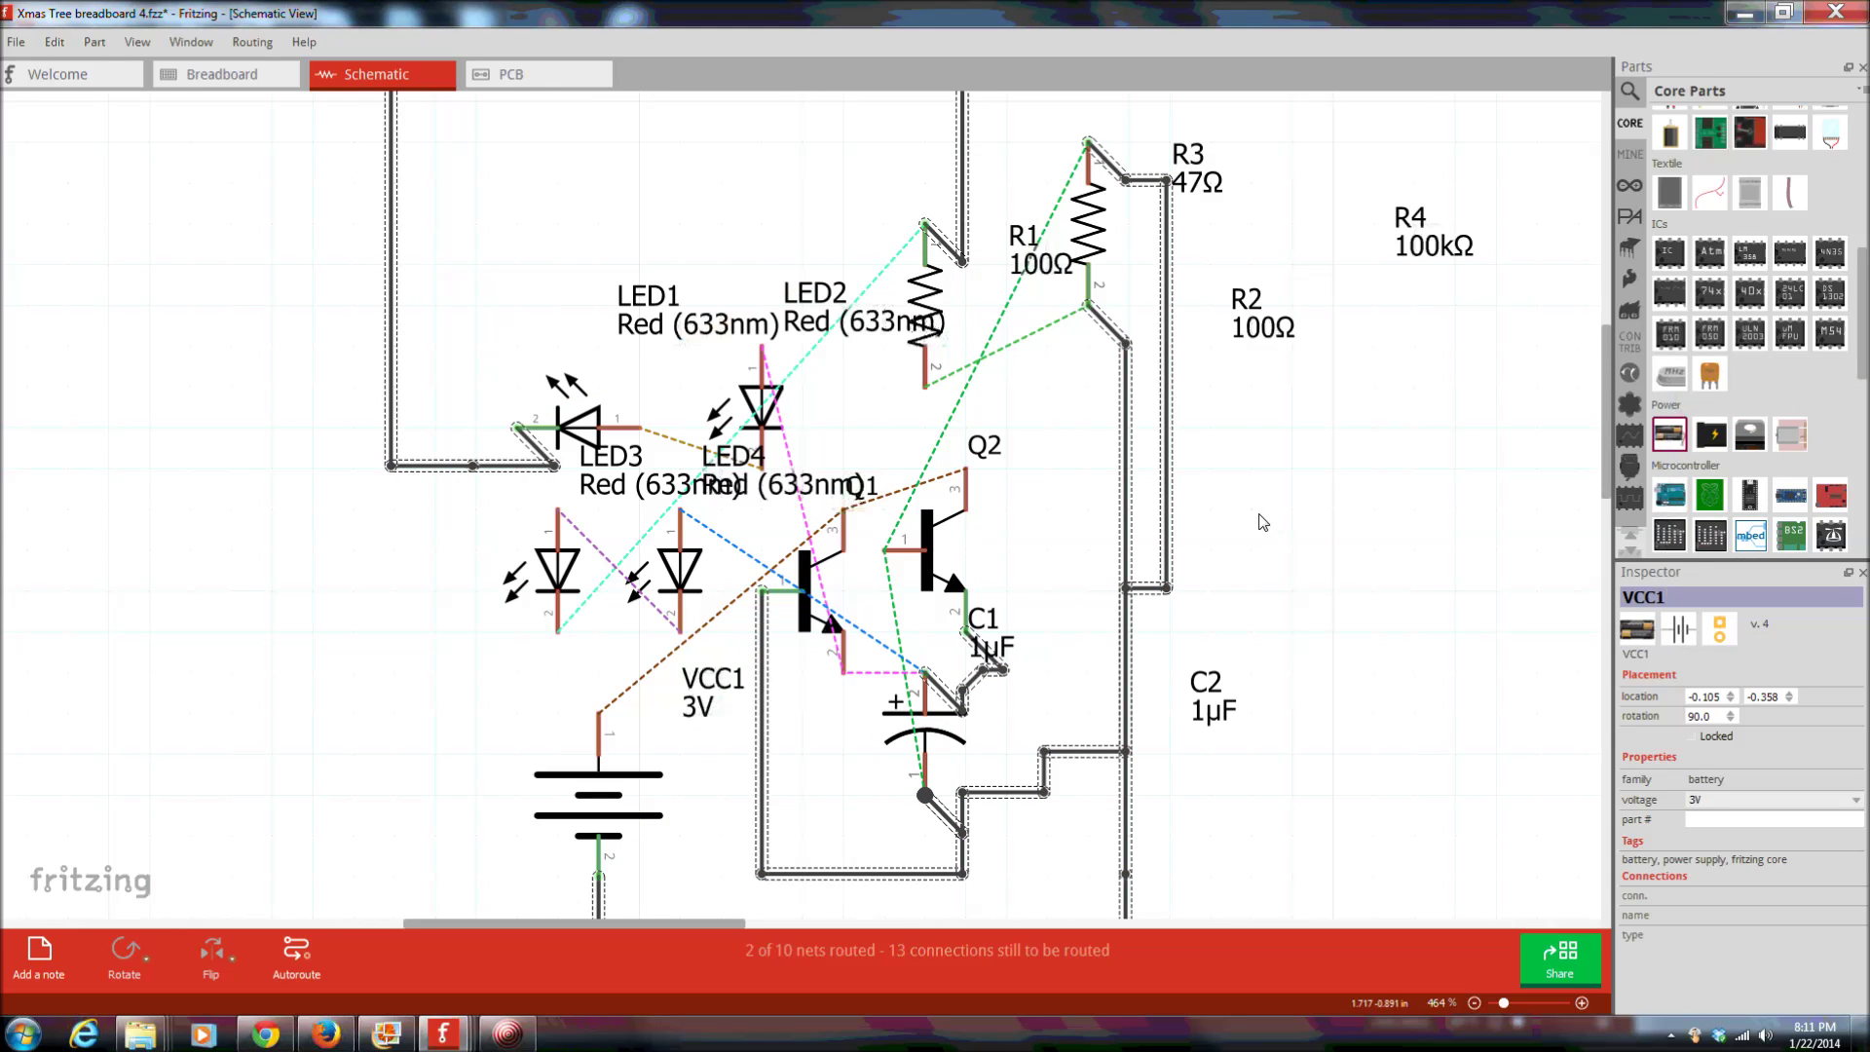
scroll(1256, 515, up, 1)
scroll(1256, 521, down, 4)
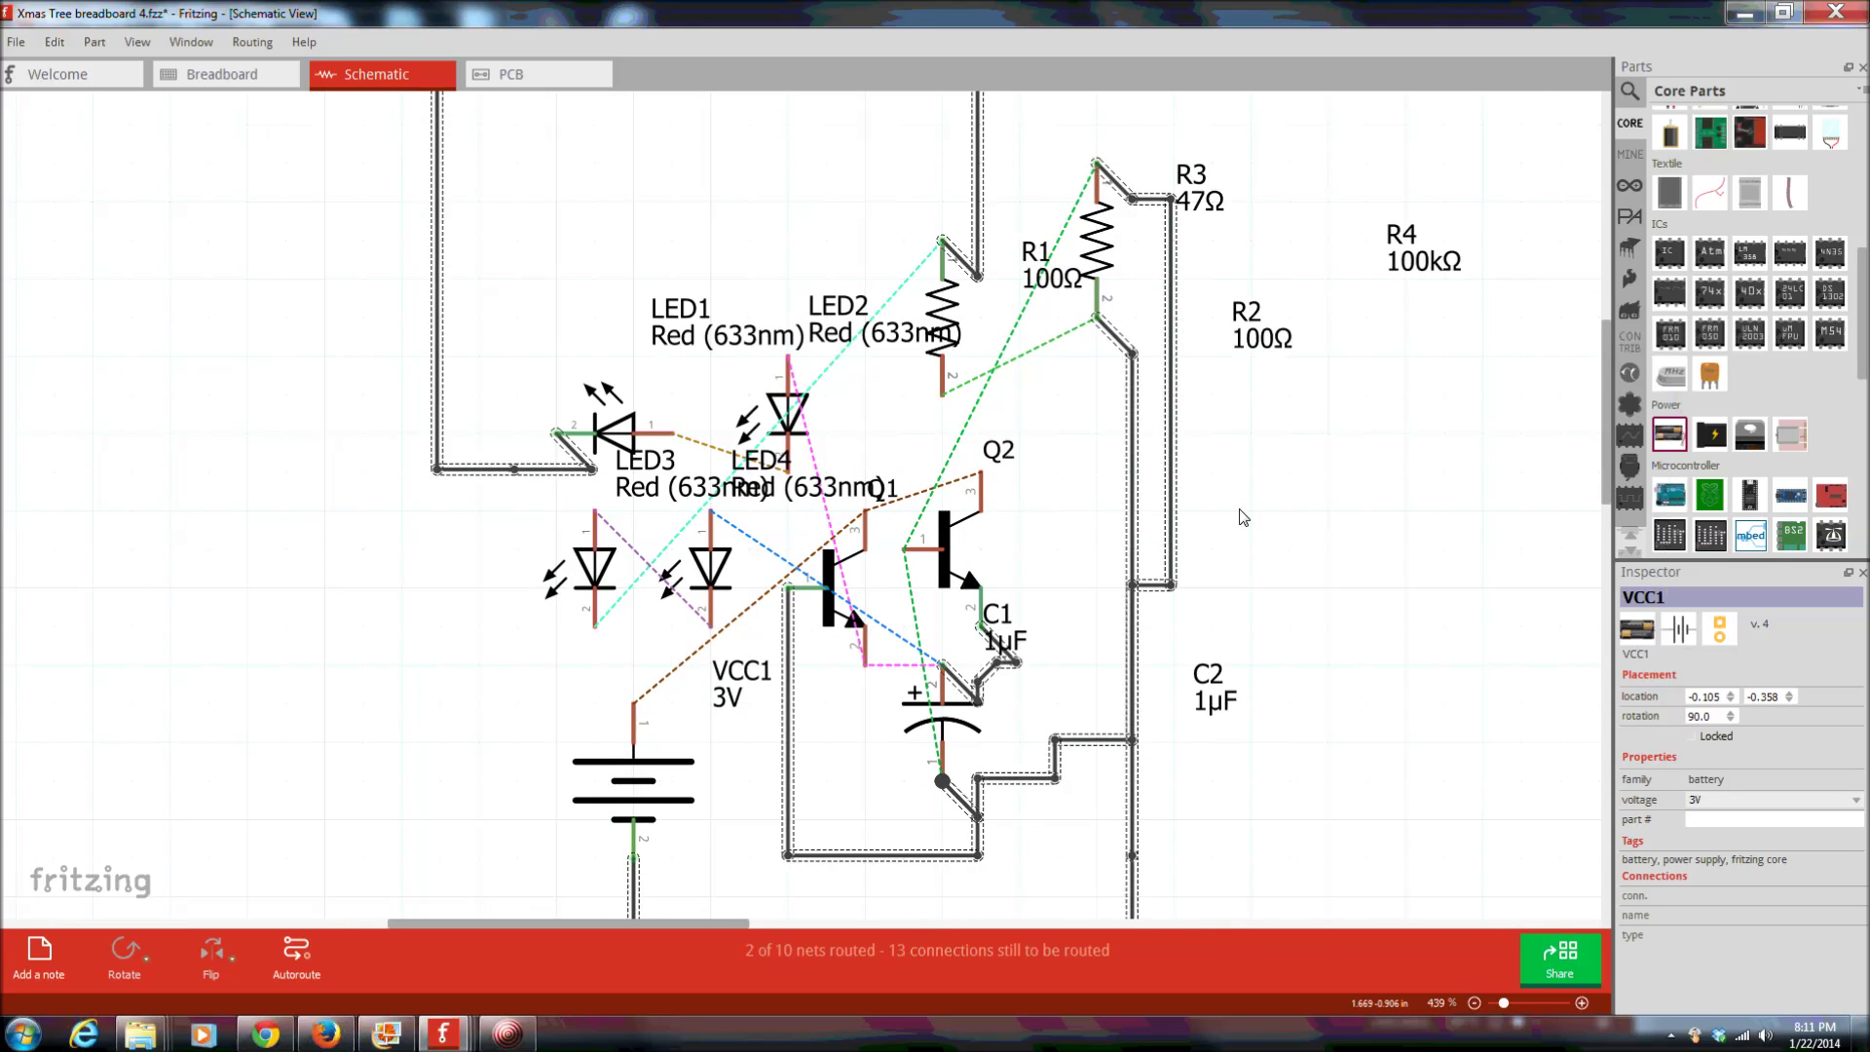
scroll(1252, 521, down, 1)
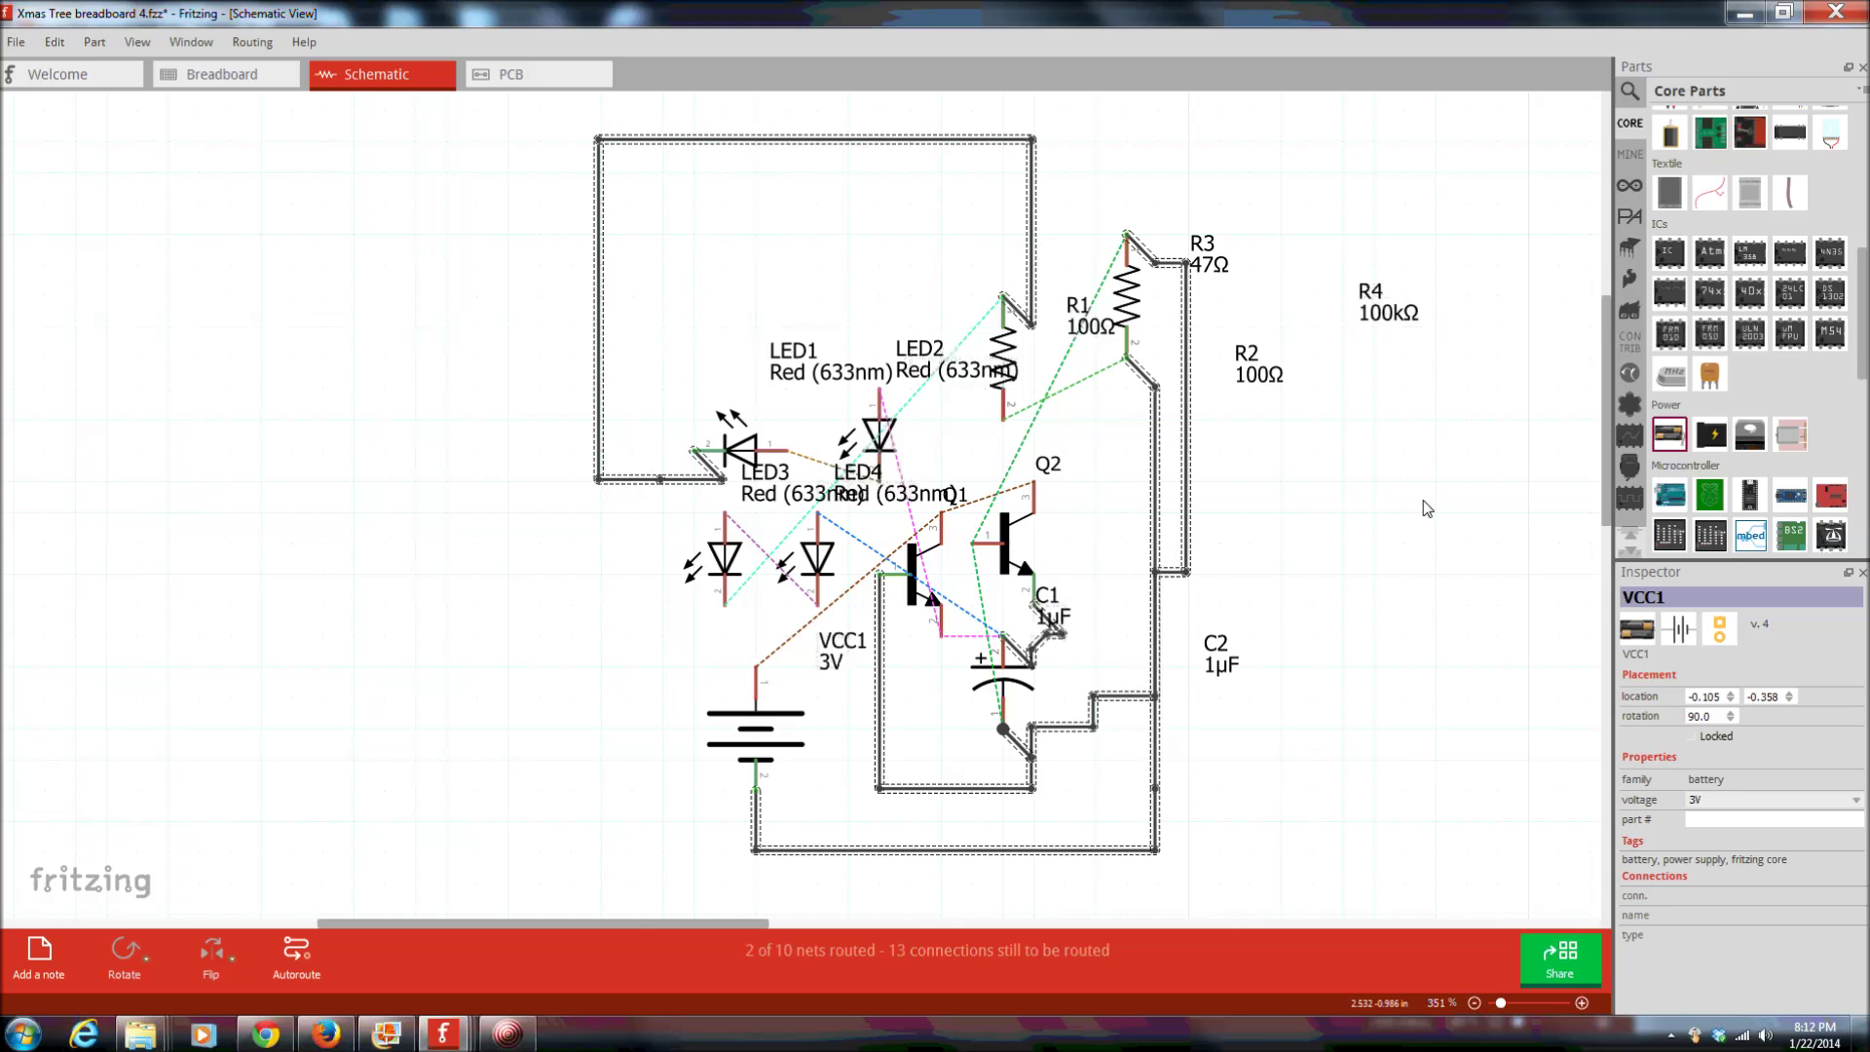
click(507, 1034)
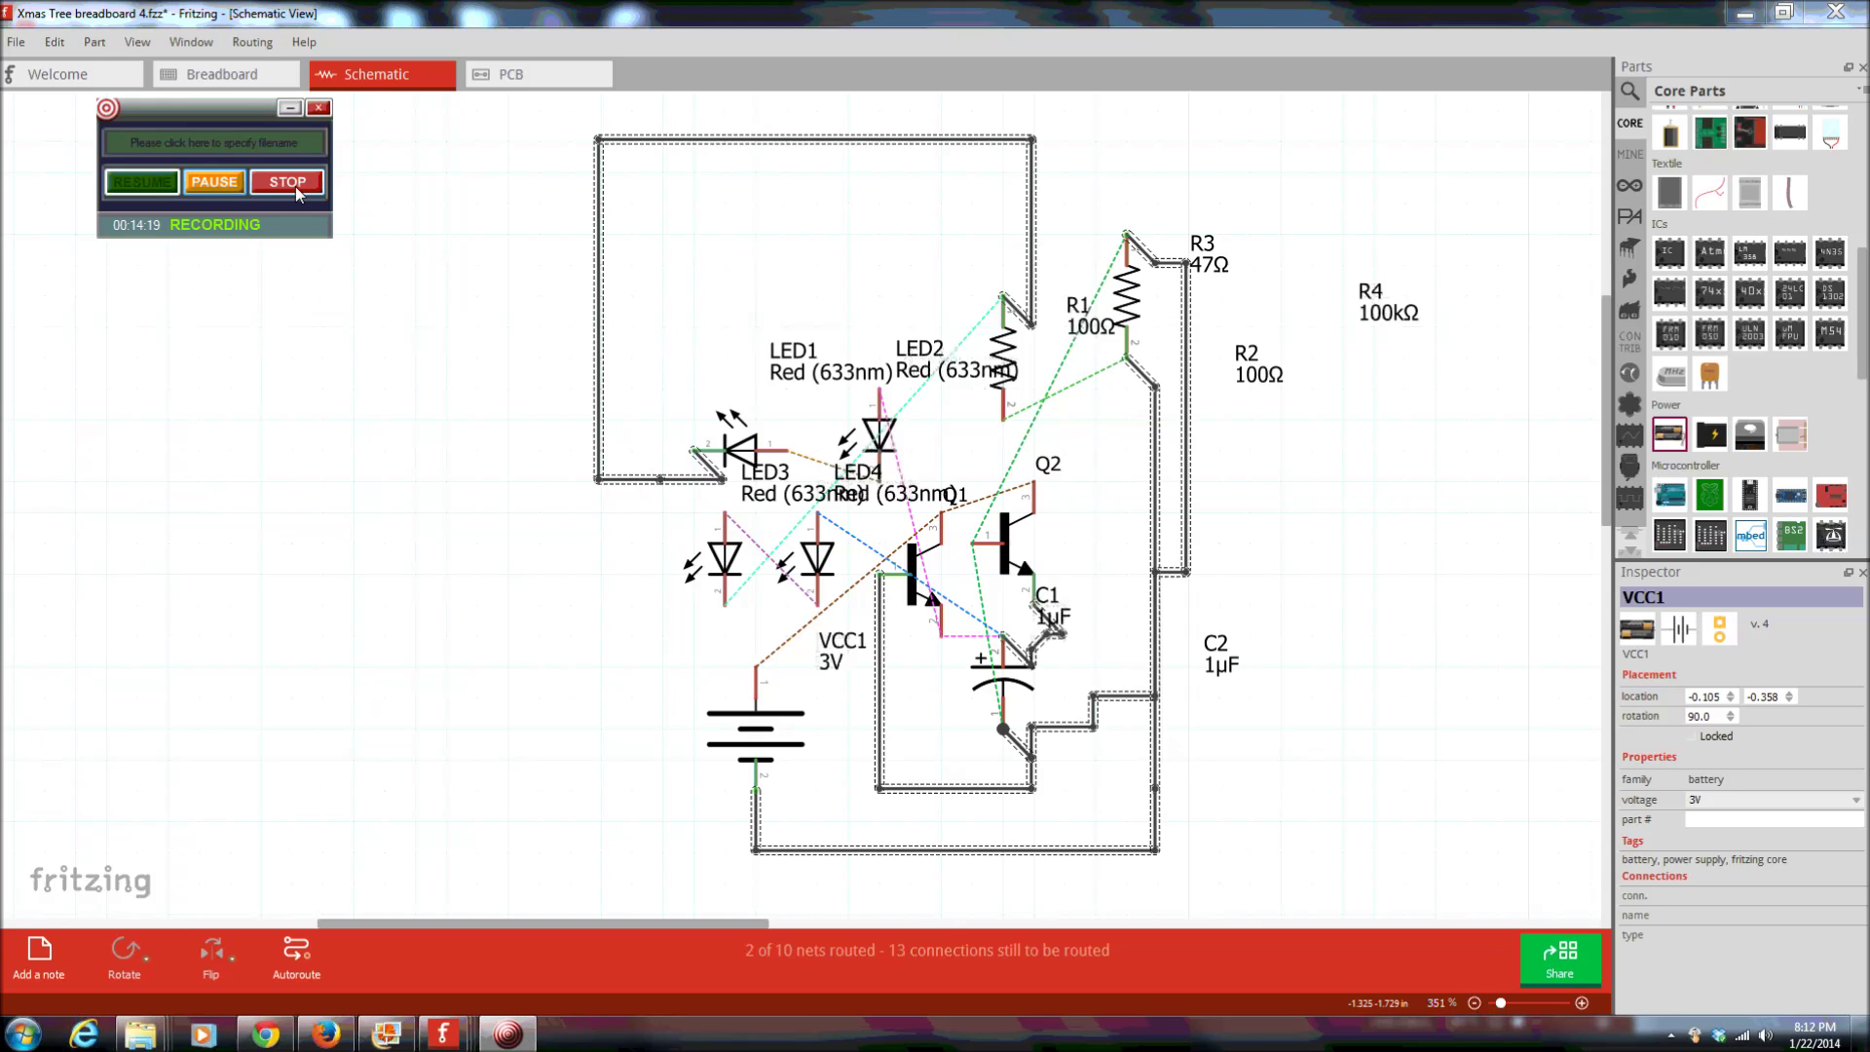